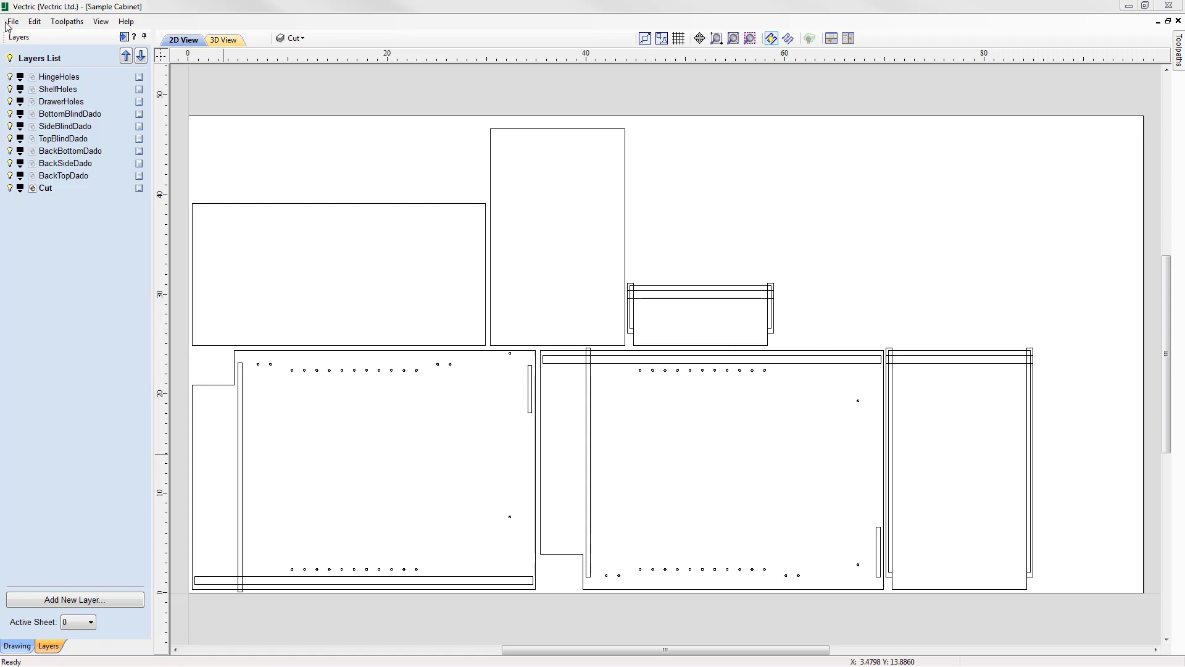
Close the current job and open the existing file Sample Cabinet.crv.
{"action": "left_click", "coordinate": [13, 21]}
{"action": "left_click", "coordinate": [52, 65]}
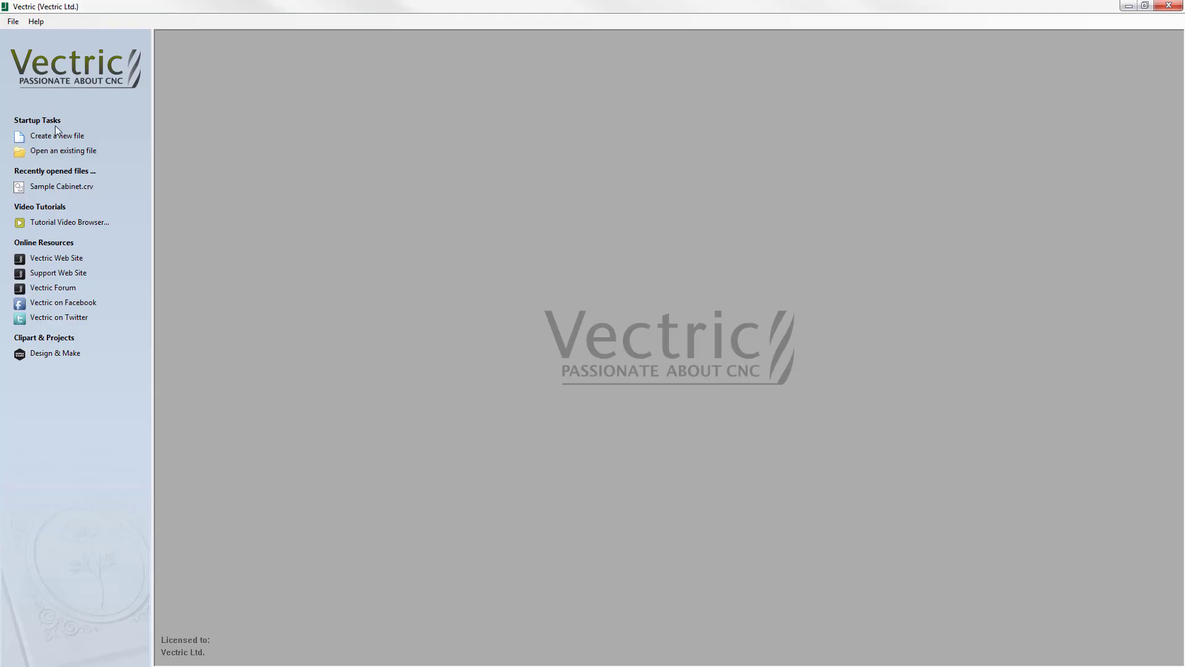
{"action": "left_click", "coordinate": [63, 151]}
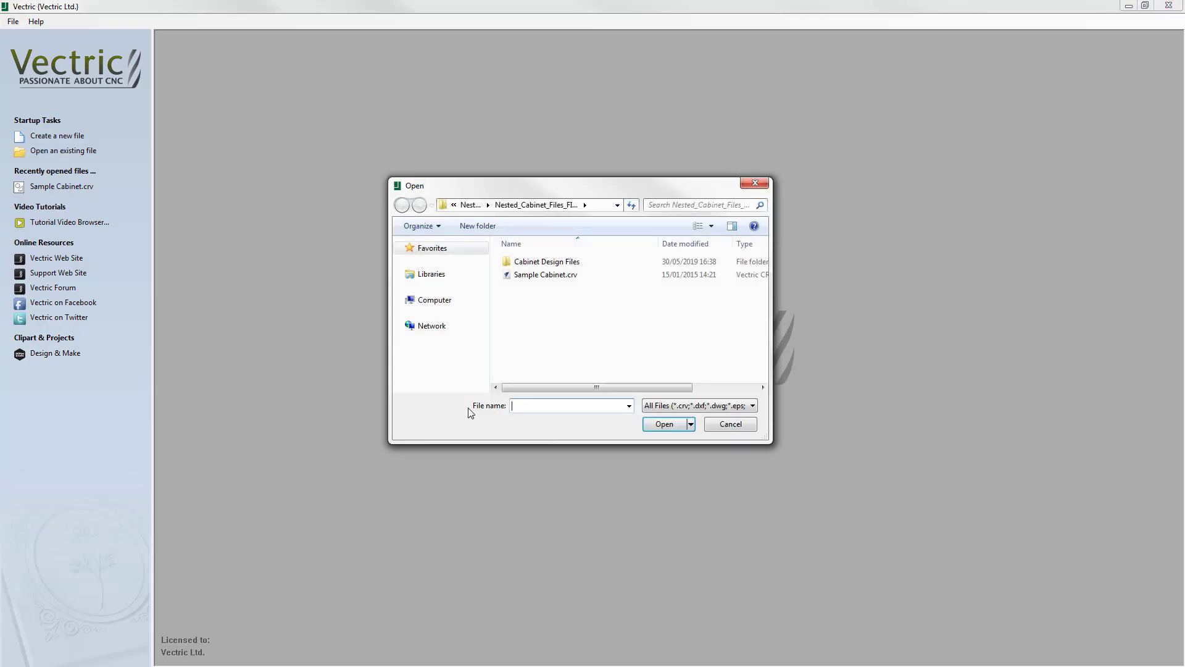
{"action": "left_click", "coordinate": [541, 275]}
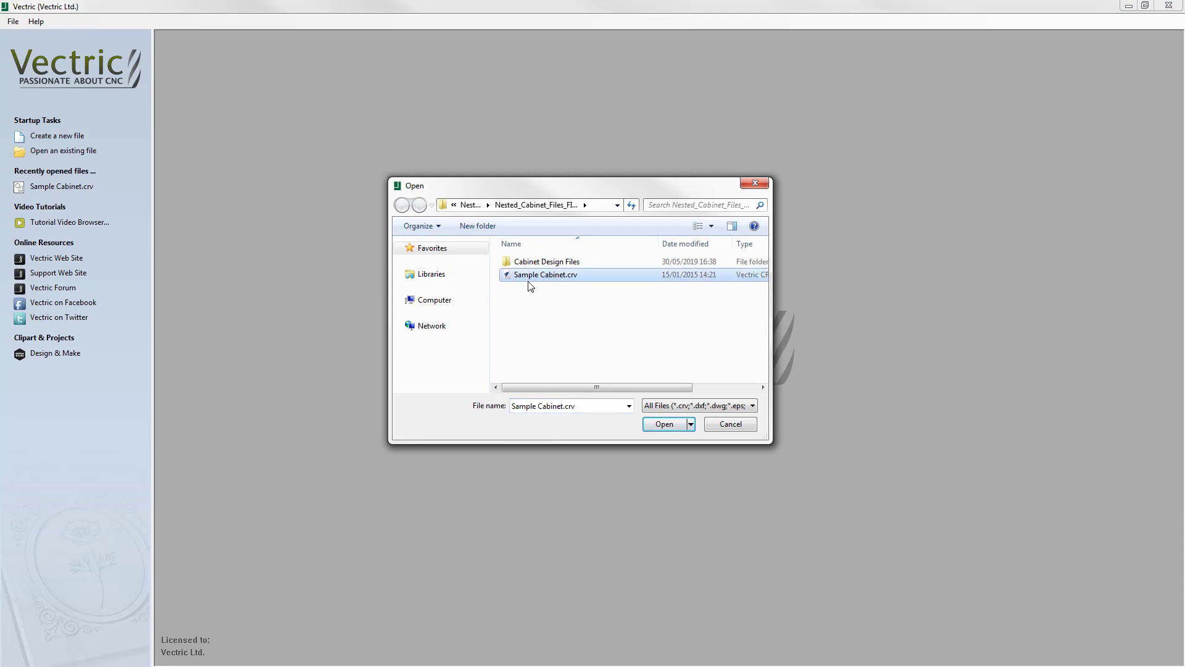
{"action": "left_click", "coordinate": [670, 425]}
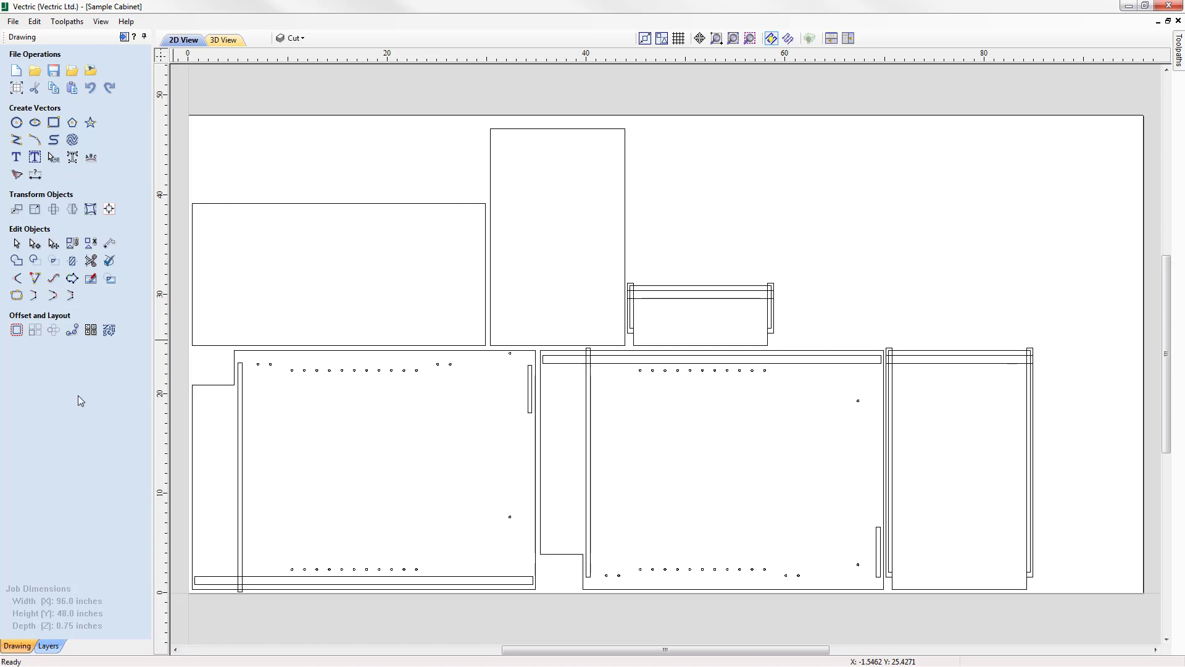
Highlight the vectors of the HingeHoles, ShelfHoles and DrawerHoles layers one after another to examine the hole positions.
{"action": "left_click", "coordinate": [54, 646]}
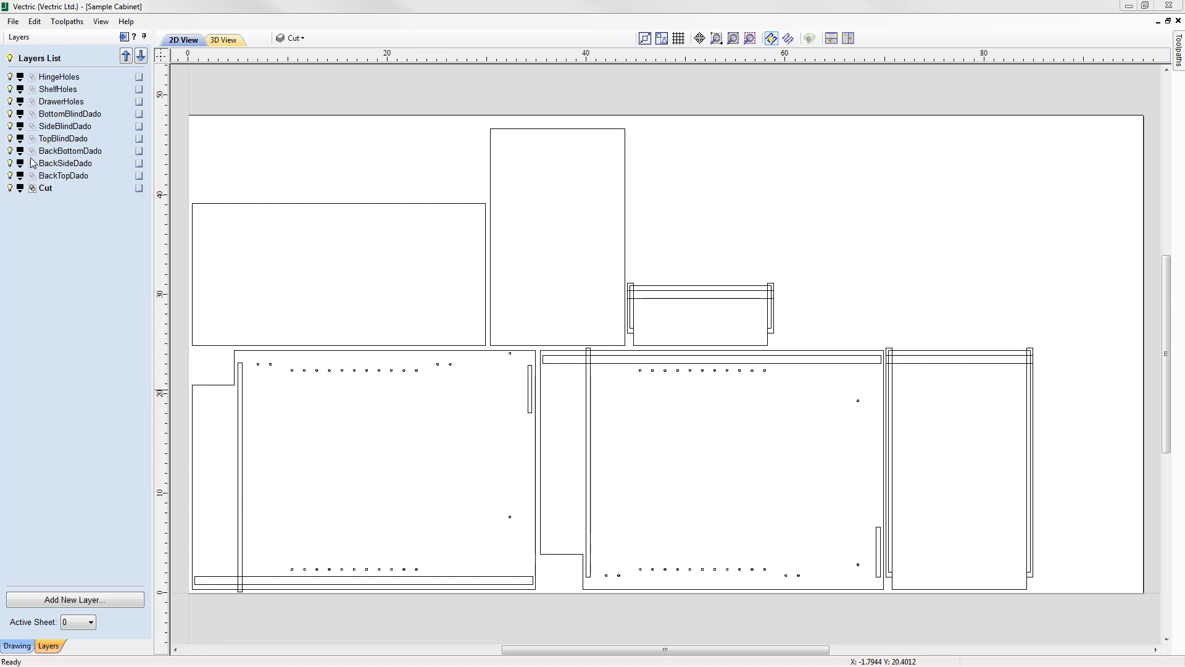
{"action": "left_click", "coordinate": [33, 78]}
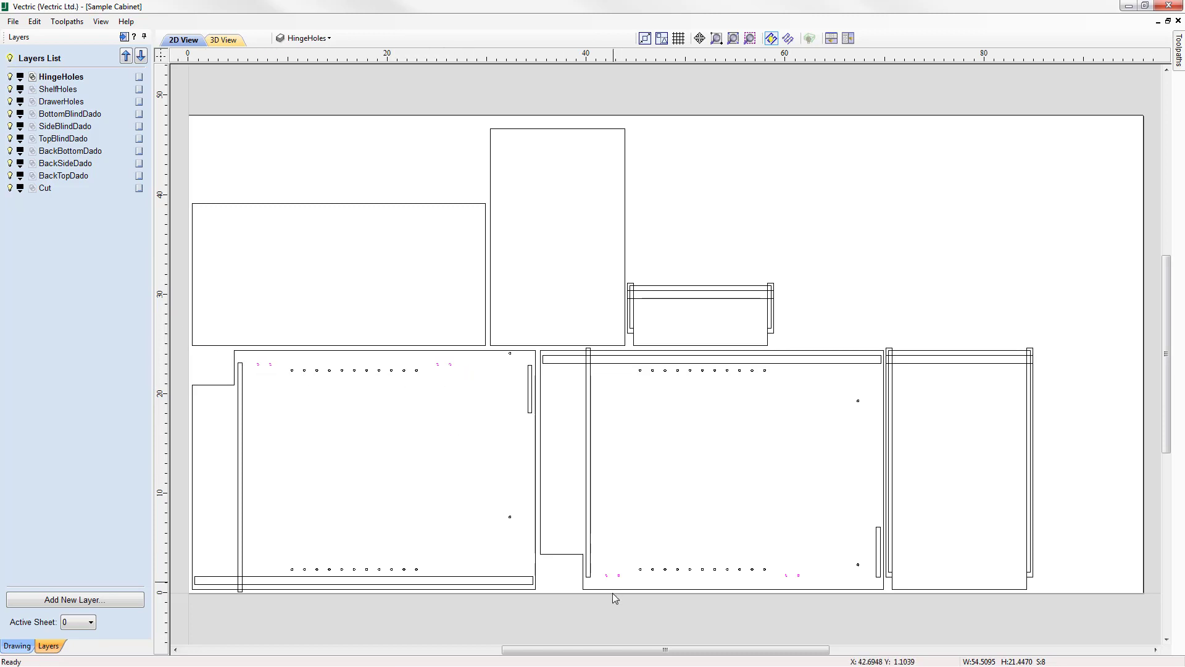
{"action": "left_click", "coordinate": [32, 90]}
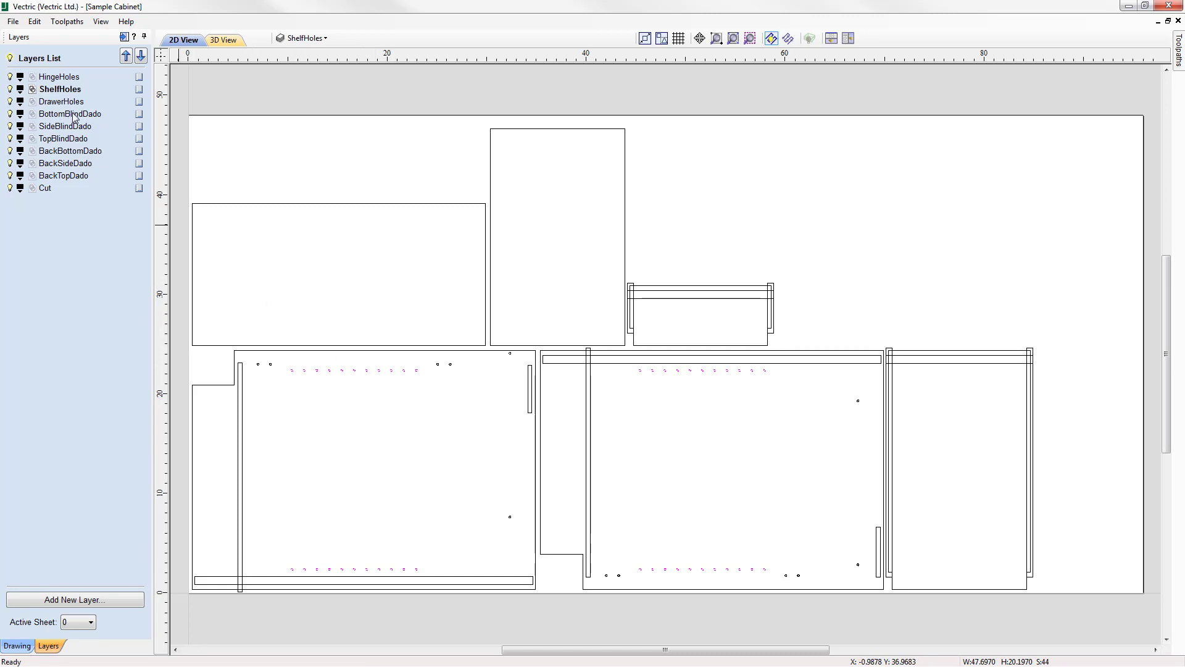
{"action": "right_click", "coordinate": [138, 101]}
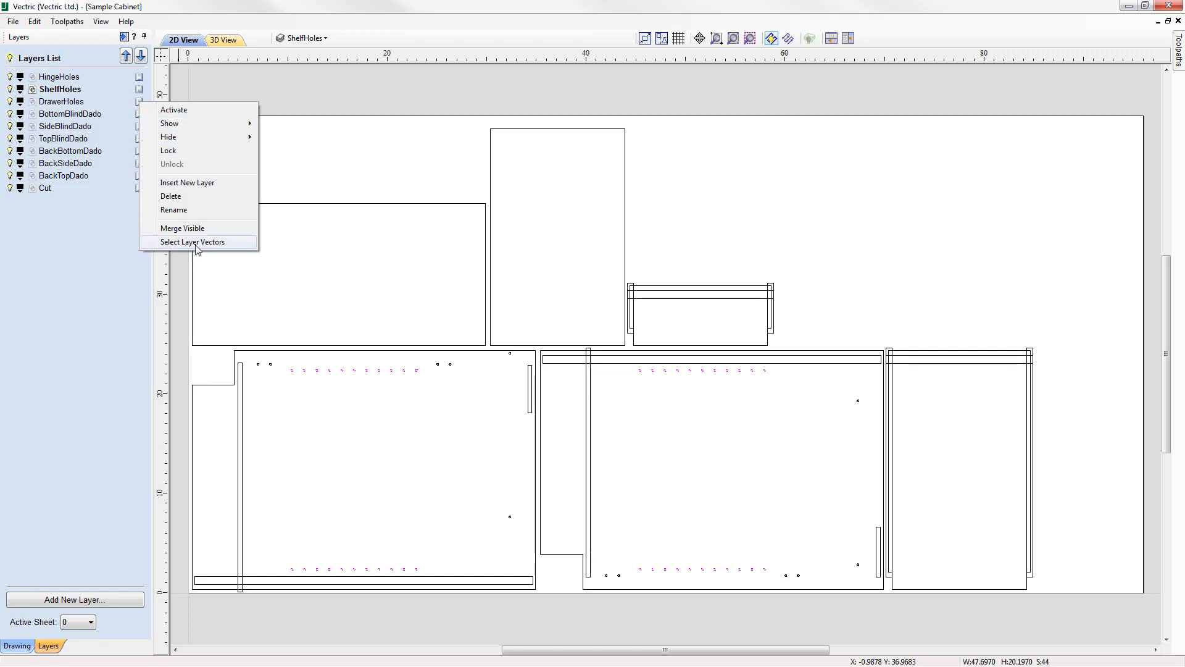
{"action": "left_click", "coordinate": [219, 244]}
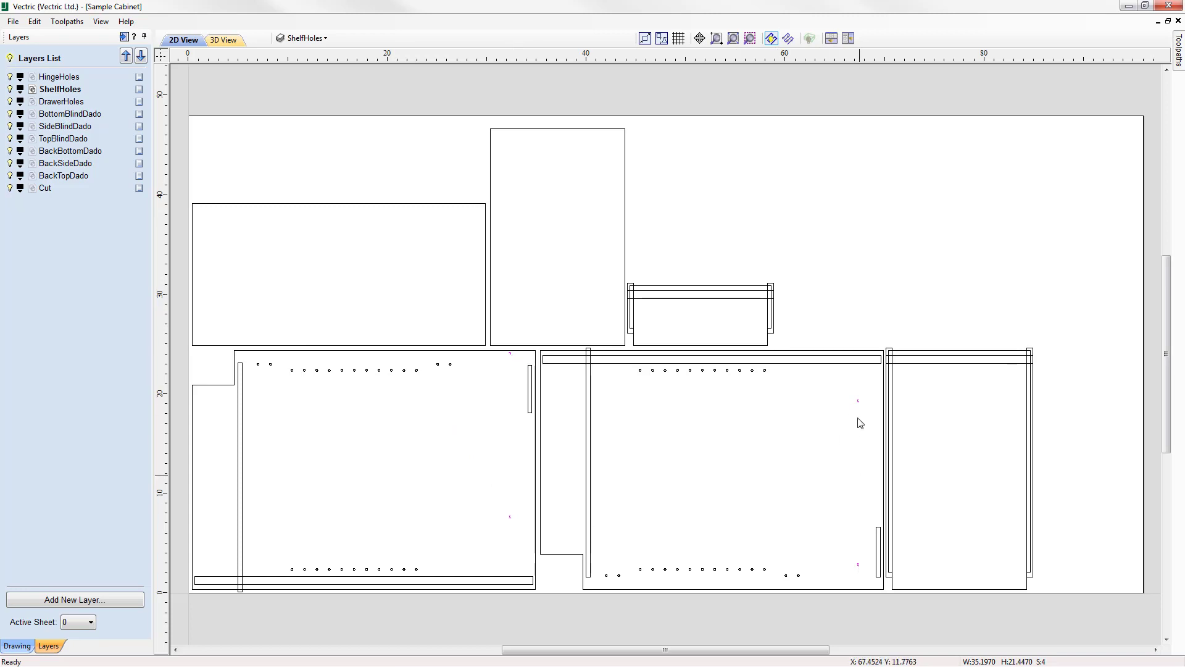
Activate the SideBlindDado layer and select all its vectors to examine the side panel dados.
{"action": "left_click", "coordinate": [59, 126]}
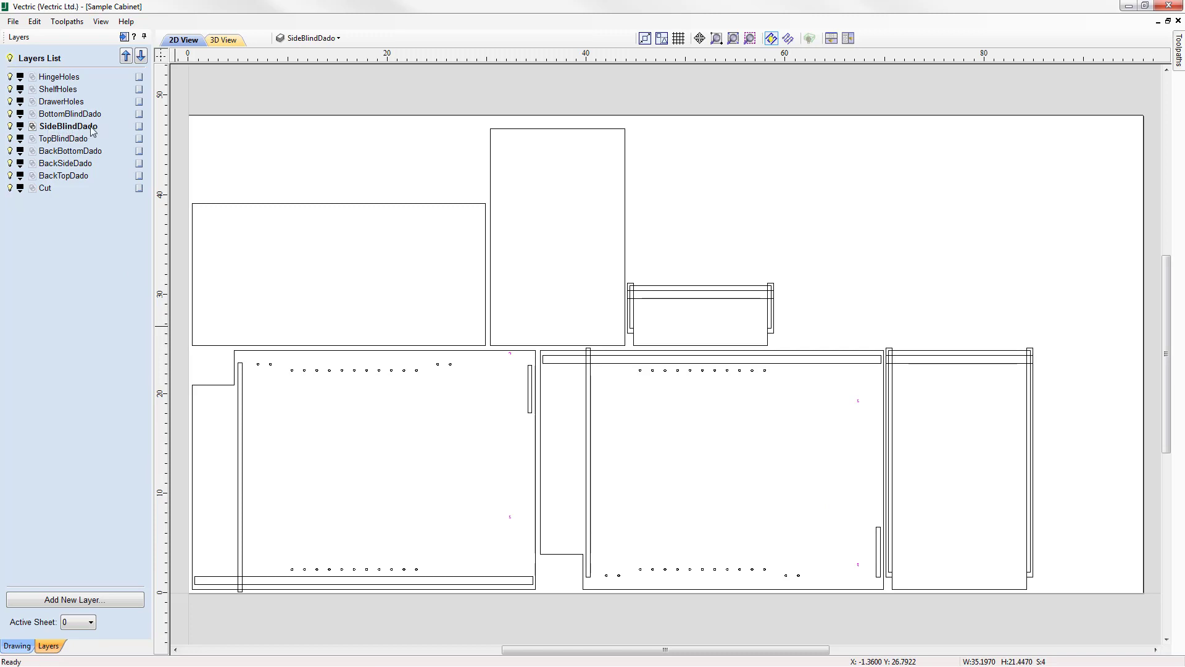
{"action": "right_click", "coordinate": [58, 128]}
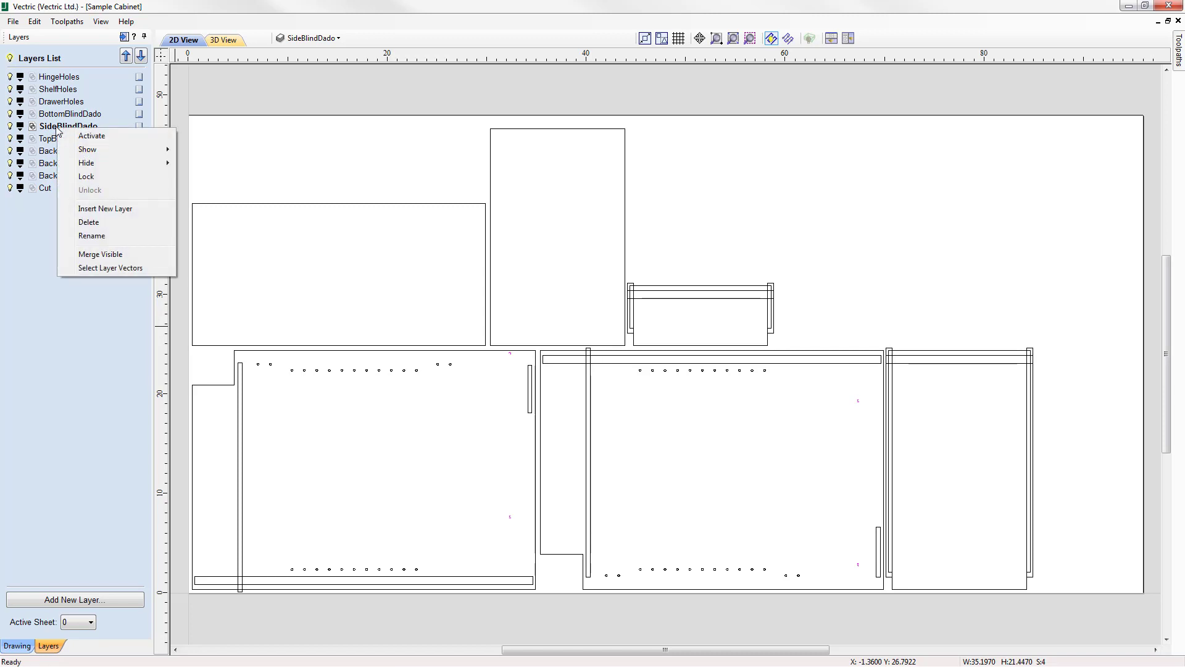
{"action": "left_click", "coordinate": [124, 270]}
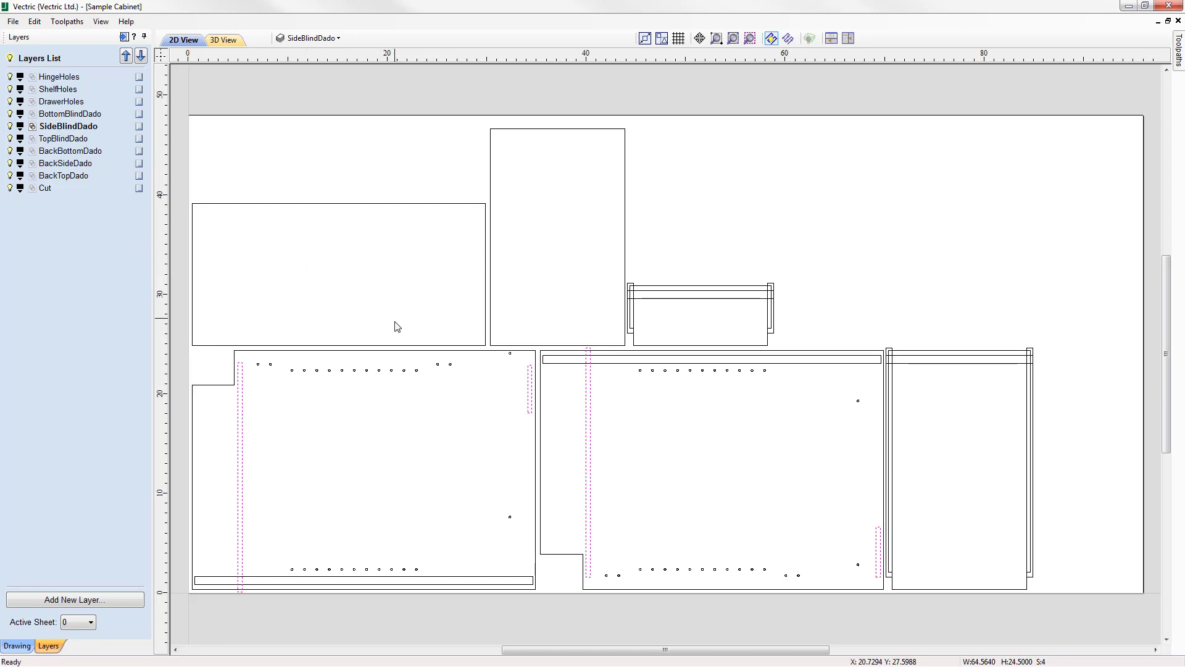
Activate the BackBottomDado and BackTopDado layers in turn and highlight their vectors to examine the back dados.
{"action": "left_click", "coordinate": [62, 151]}
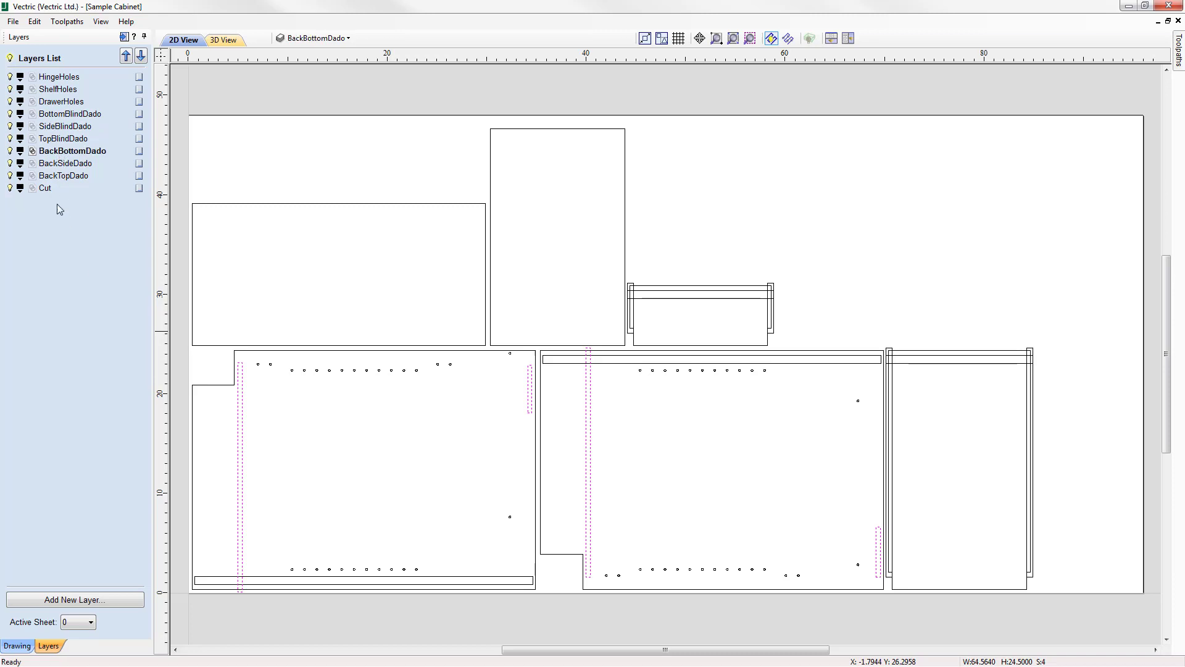
{"action": "left_click", "coordinate": [34, 152]}
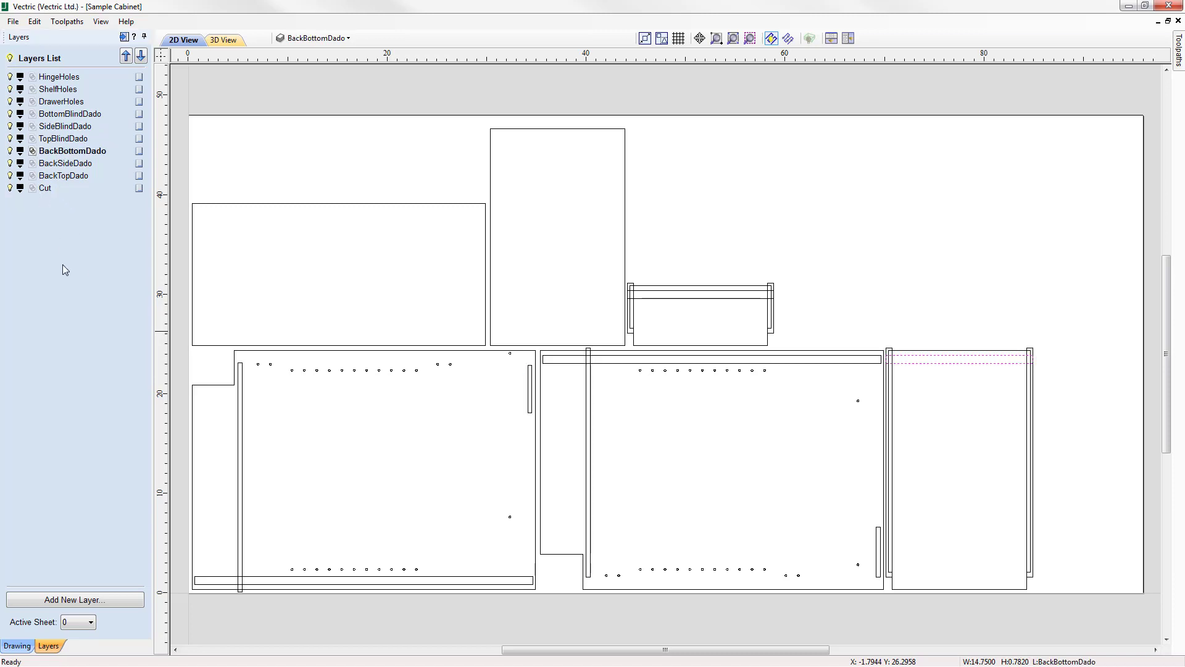
{"action": "double_click", "coordinate": [32, 175]}
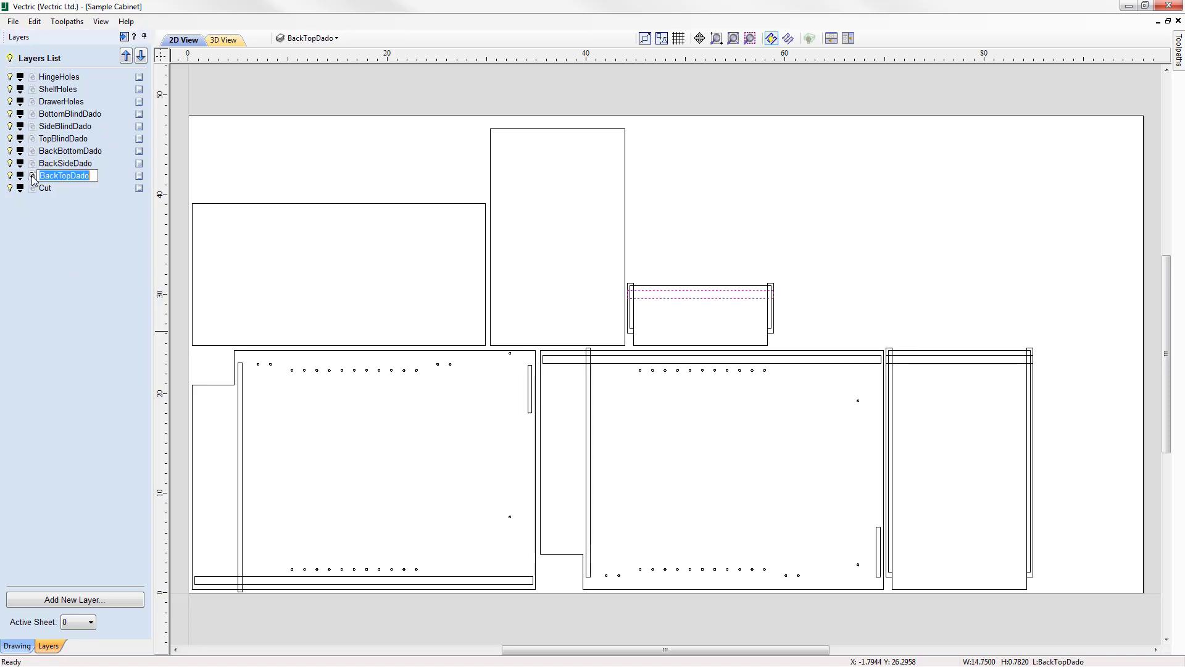
{"action": "left_click", "coordinate": [68, 419]}
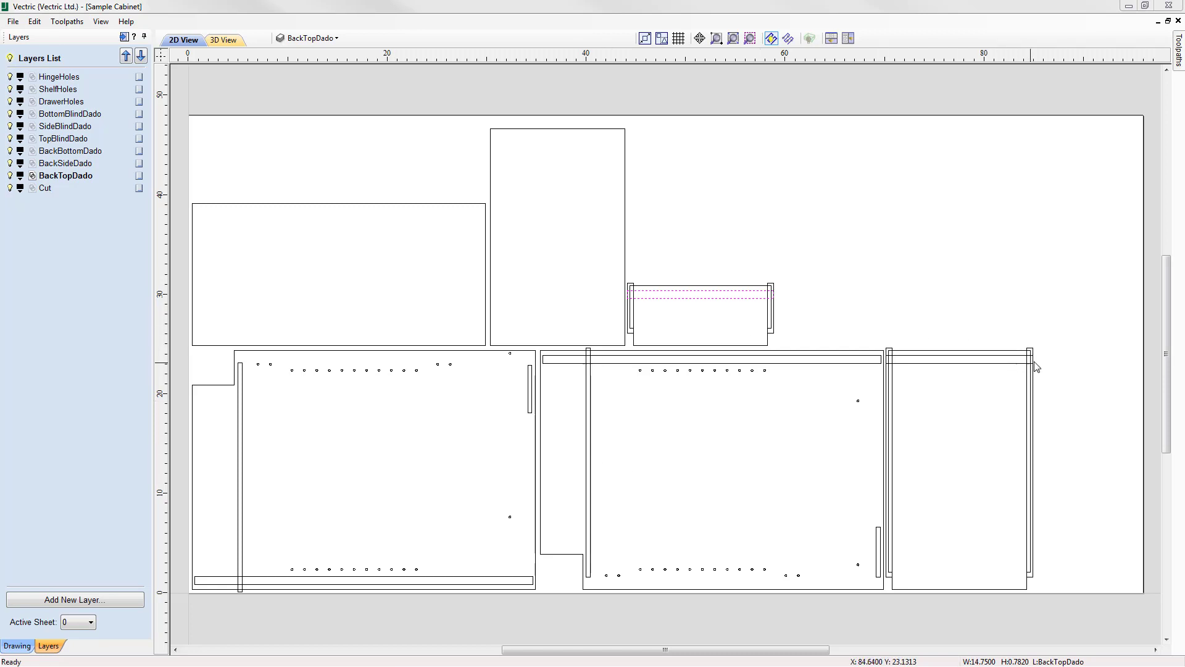
Check the size and layer of the edge dado and the horizontal back dado on the cabinet's bottom panel, and clear the selection.
{"action": "left_click", "coordinate": [1036, 396]}
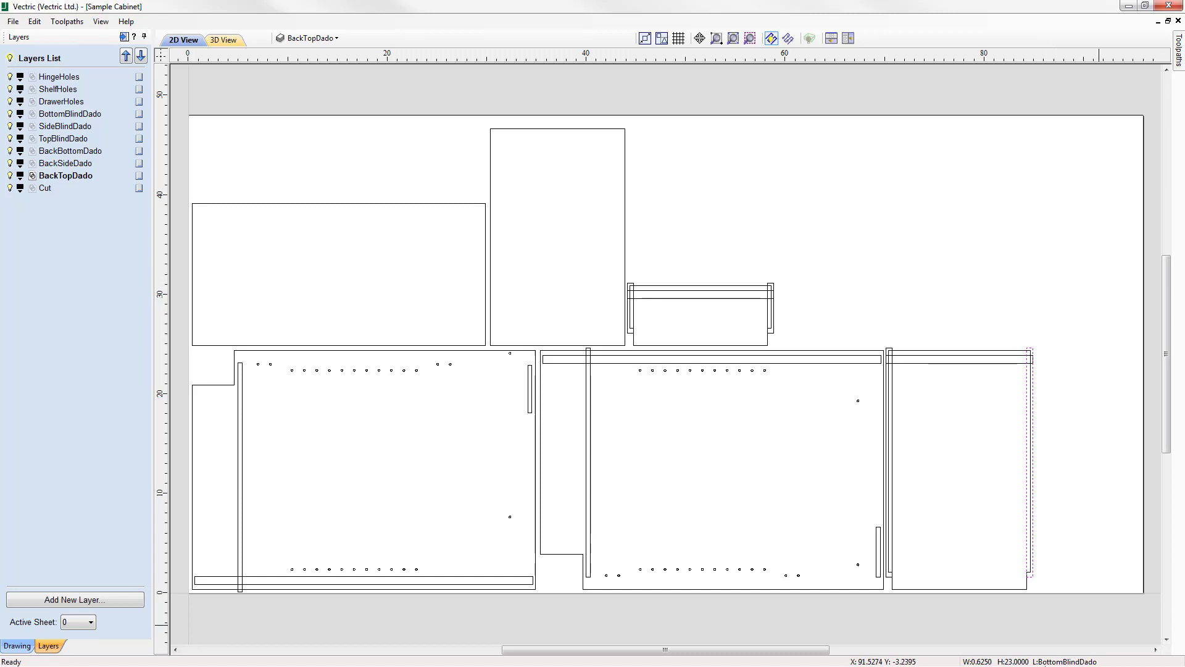
{"action": "left_click", "coordinate": [964, 363]}
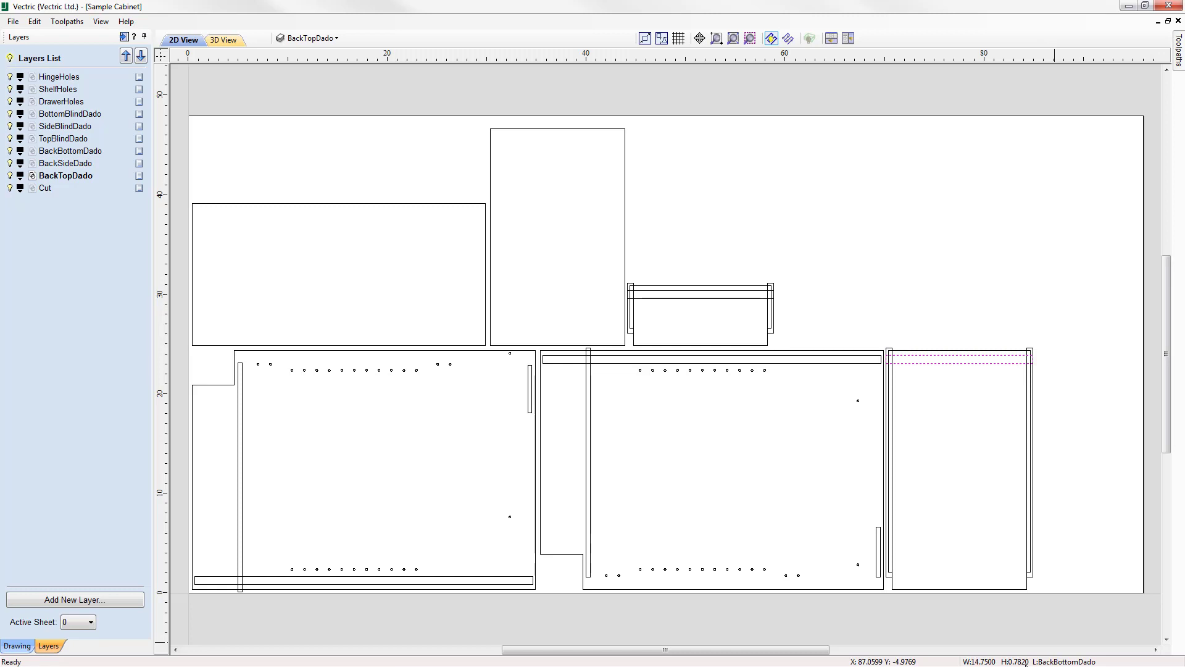
{"action": "left_click", "coordinate": [931, 501]}
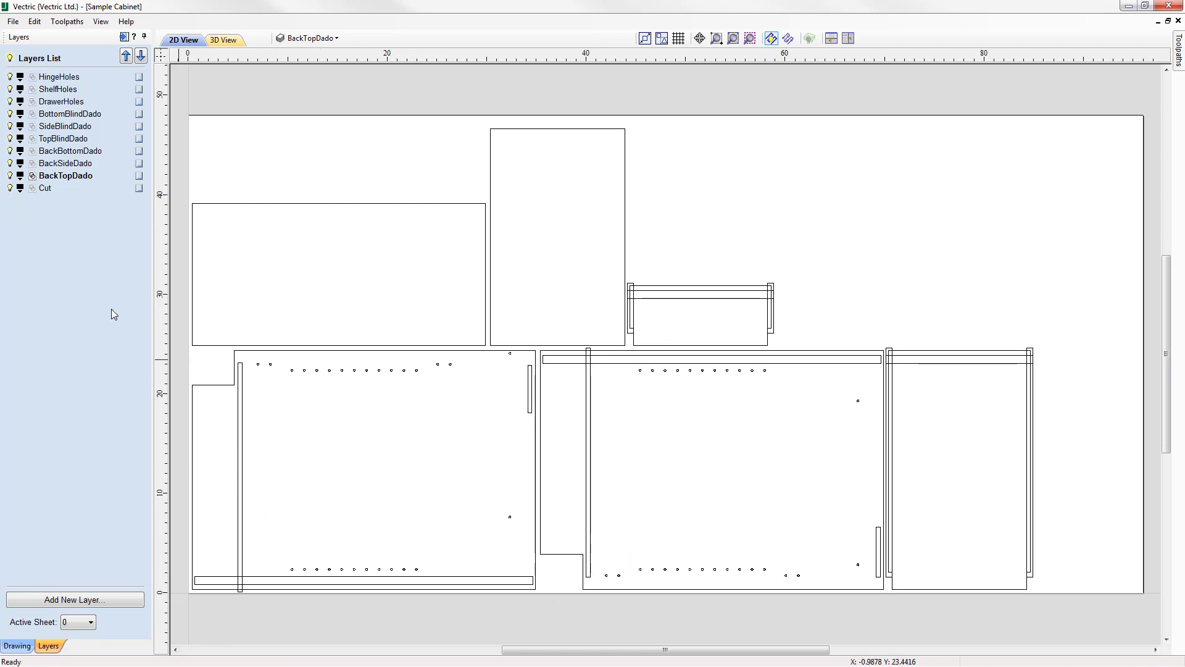
Switch to the toolpath layout, review the material setup including the sheet thickness, and accept it.
{"action": "left_click", "coordinate": [123, 37]}
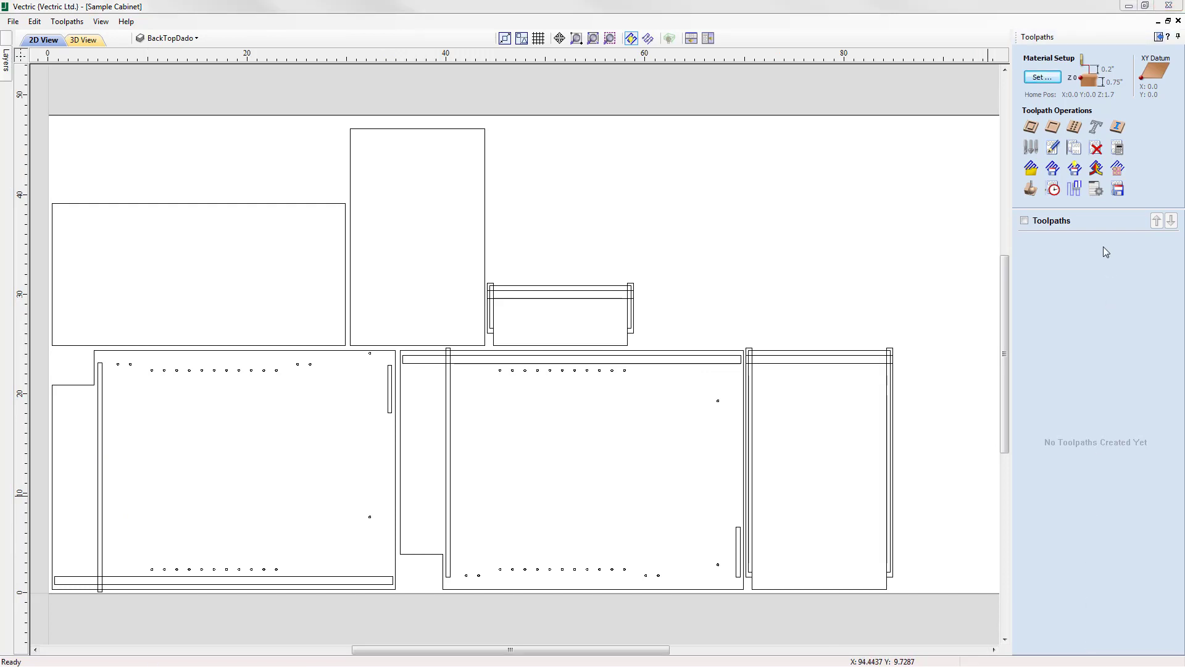
{"action": "left_click", "coordinate": [1042, 77]}
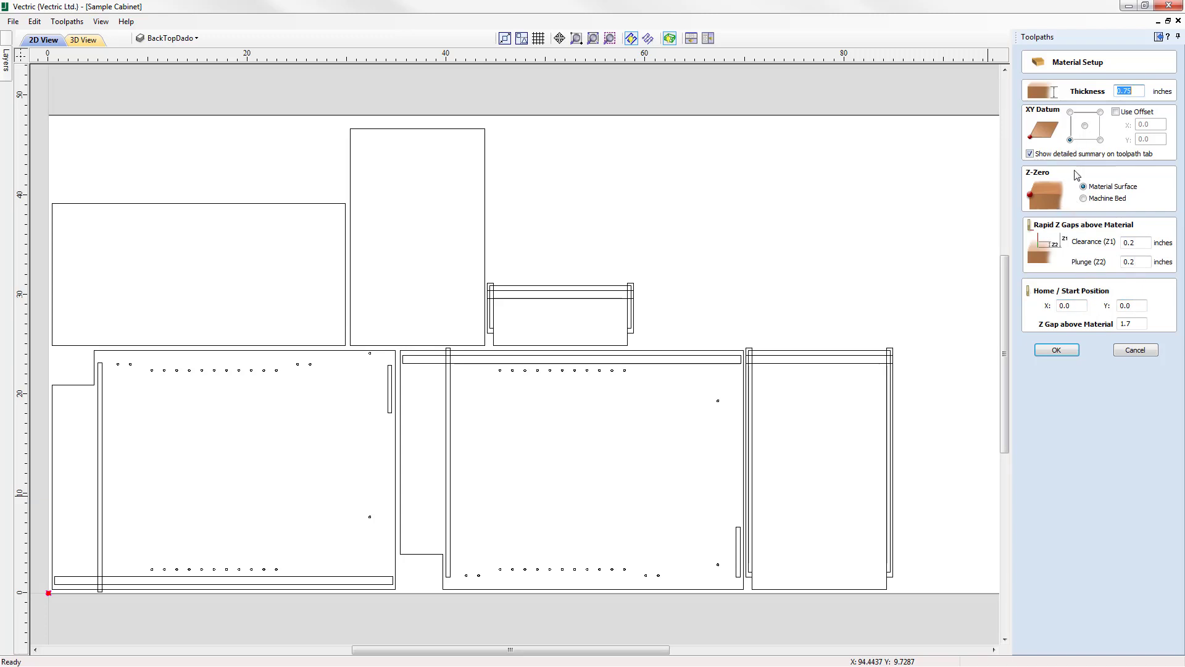
{"action": "left_click", "coordinate": [1136, 92]}
{"action": "left_click", "coordinate": [1057, 351]}
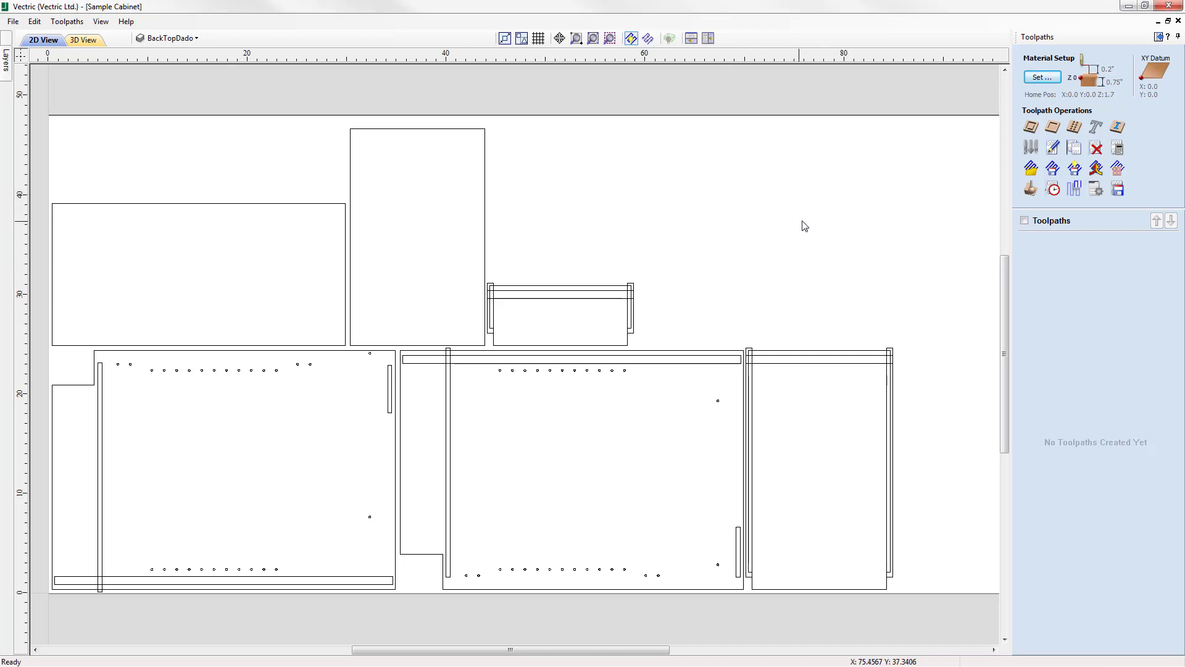
Start a drilling toolpath with a start depth of 0.0 and a cut depth of 0.5 inches.
{"action": "left_click", "coordinate": [1077, 133]}
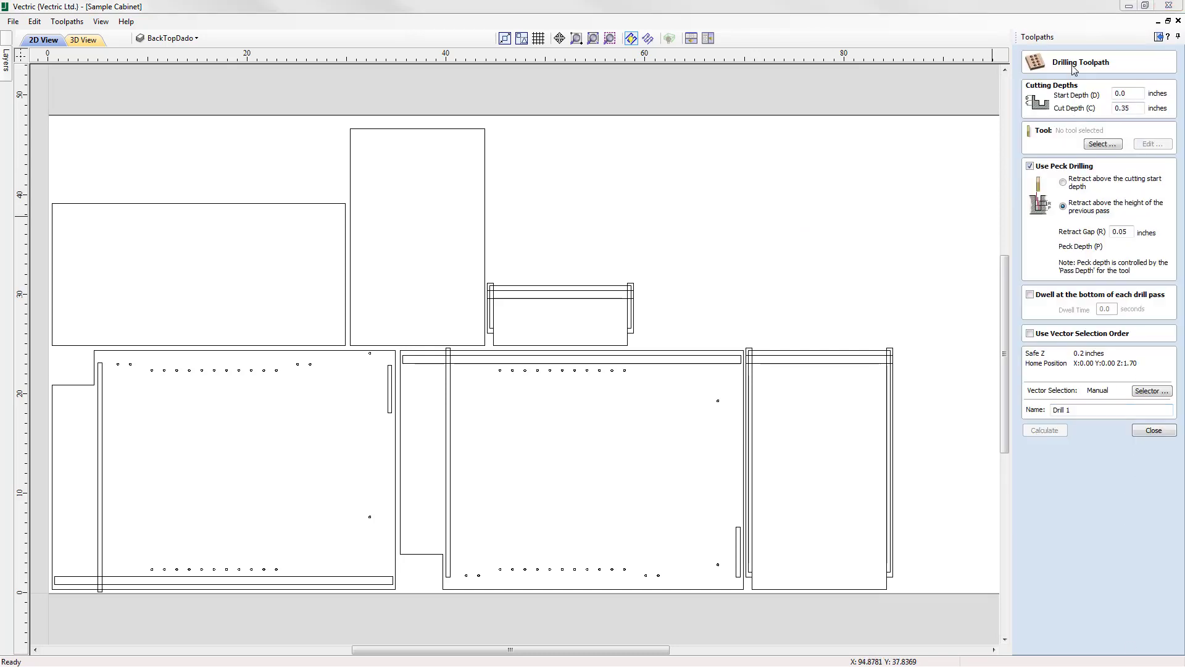
{"action": "left_click", "coordinate": [1131, 94]}
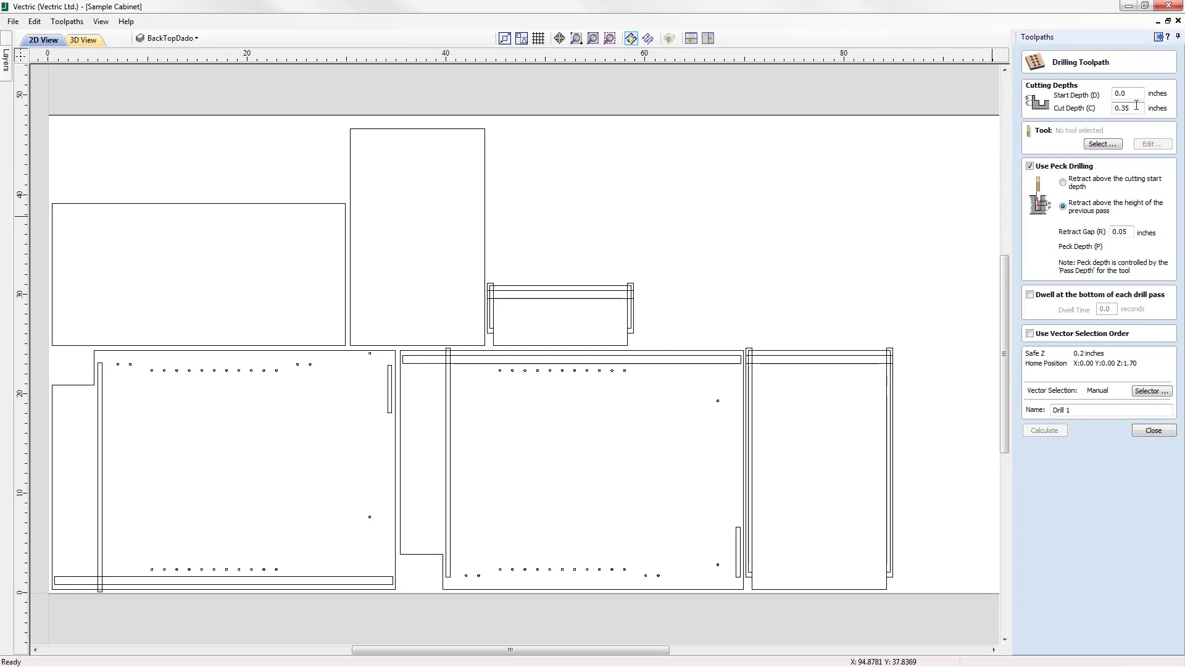
{"action": "left_click", "coordinate": [1136, 106]}
{"action": "key", "text": "BackSpace"}
Assign the Drill (118.0° - 1/4") tool from the tool database and turn off peck drilling.
{"action": "left_click", "coordinate": [1105, 146]}
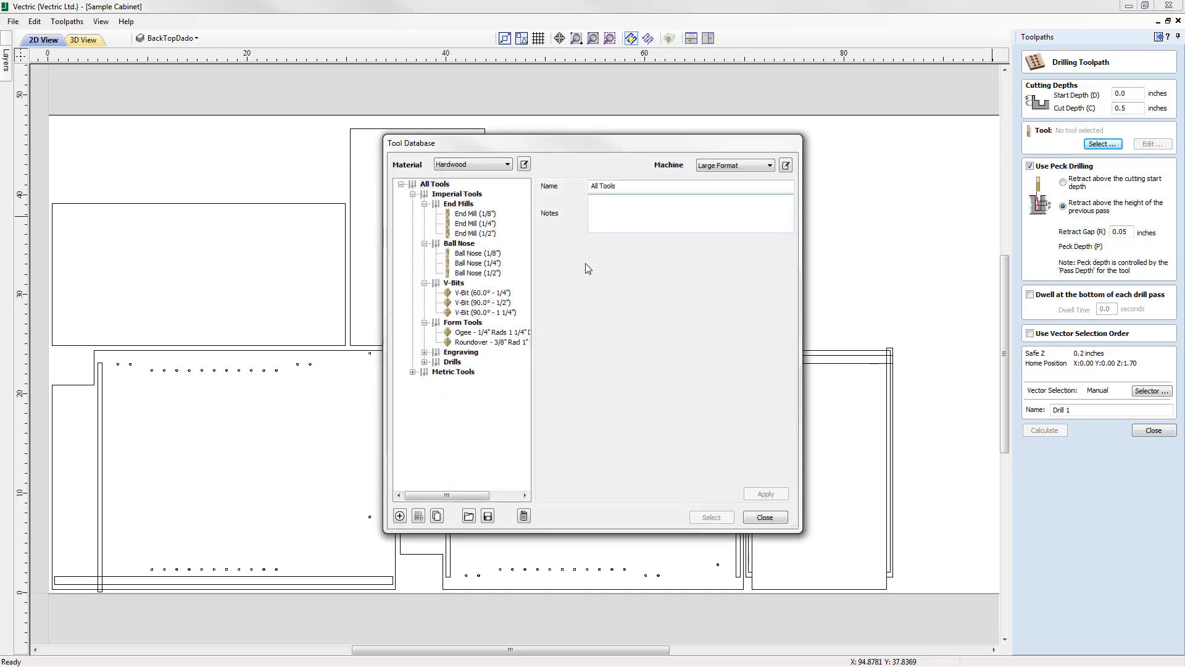
{"action": "left_click", "coordinate": [424, 362]}
{"action": "left_click", "coordinate": [469, 371]}
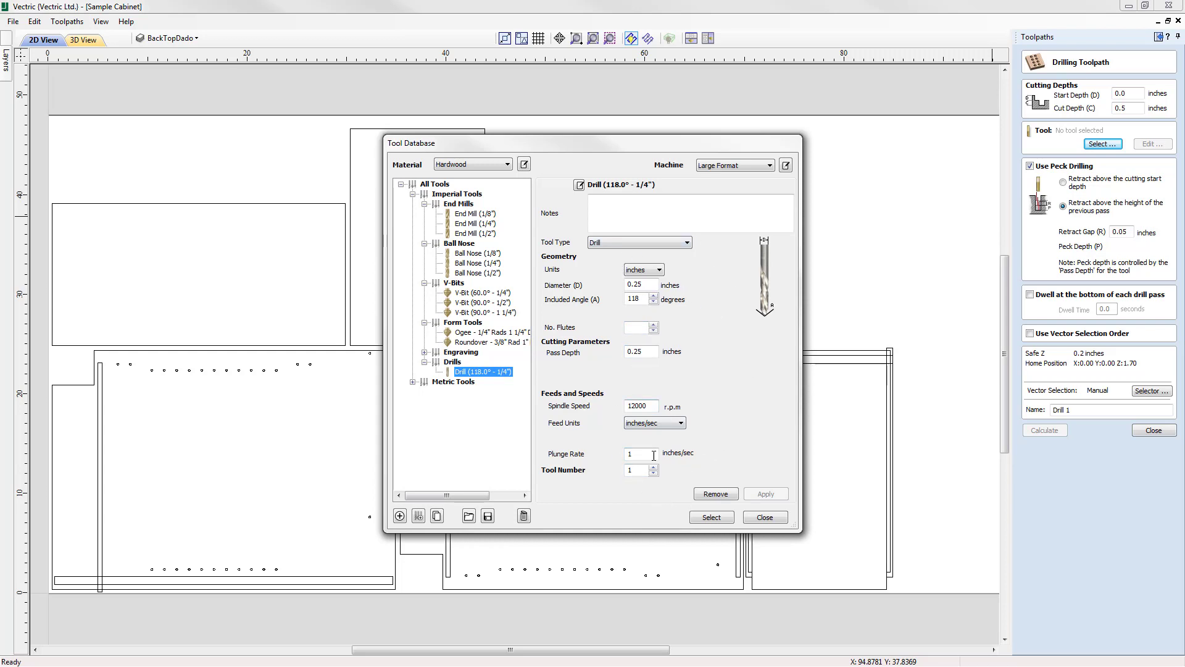
{"action": "left_click", "coordinate": [711, 519]}
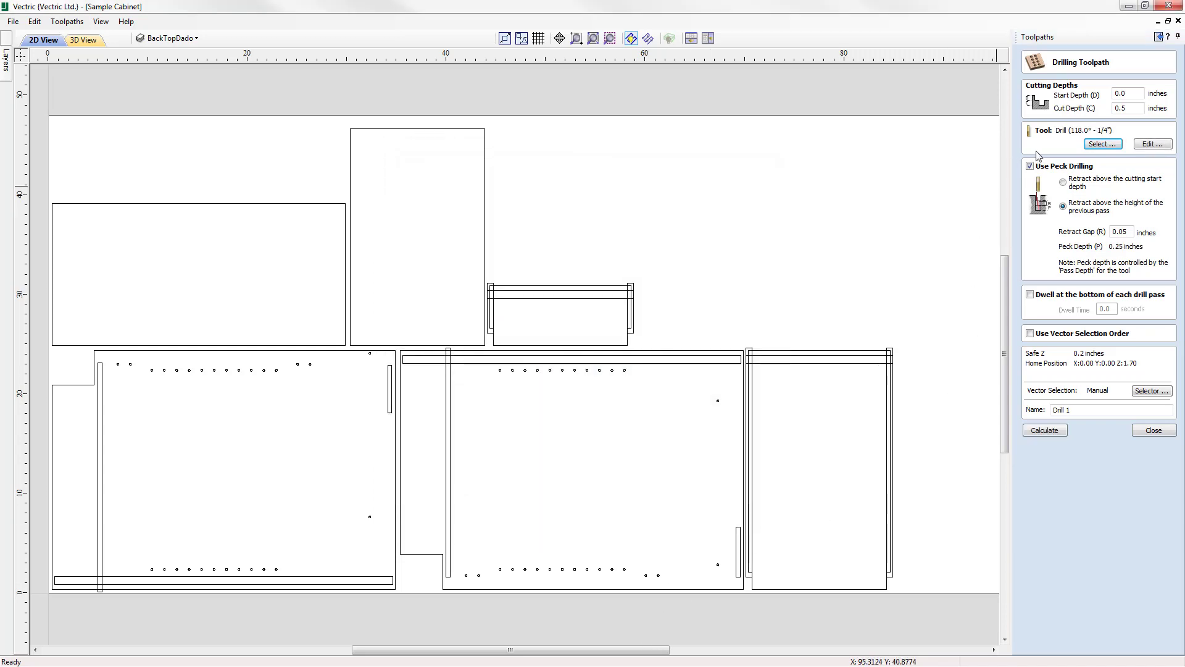
{"action": "left_click", "coordinate": [1030, 166]}
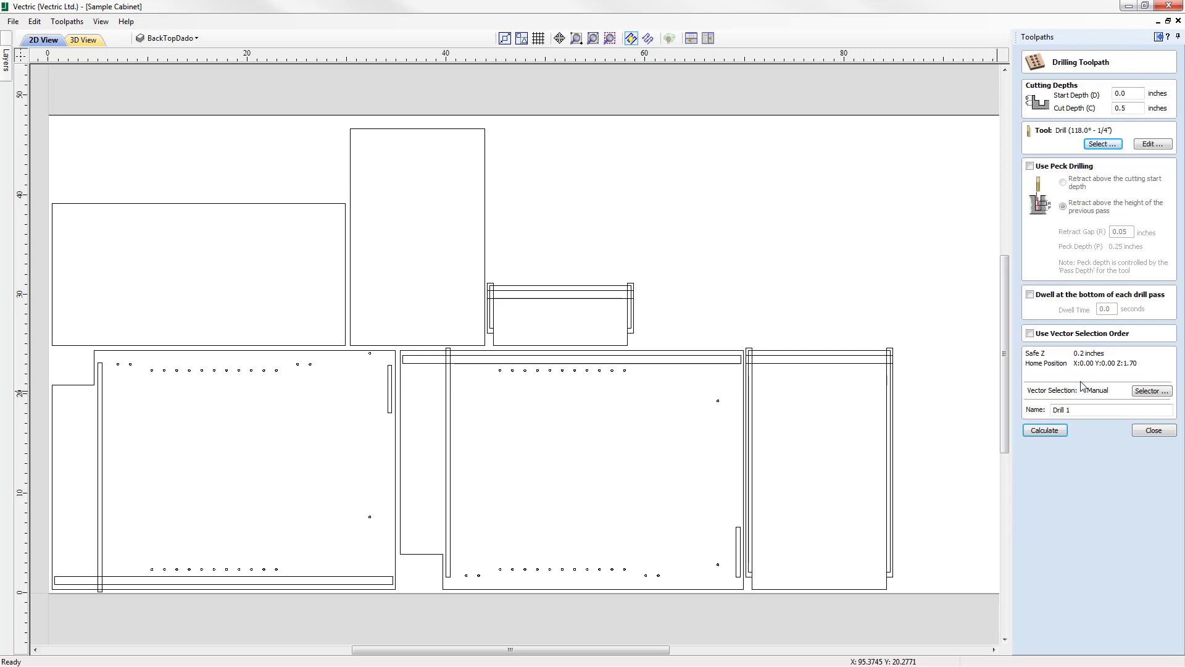
Filter the toolpath's vector selection to closed vectors that are circles only, excluding open vectors, on the HingeHoles layer.
{"action": "left_click", "coordinate": [1157, 394]}
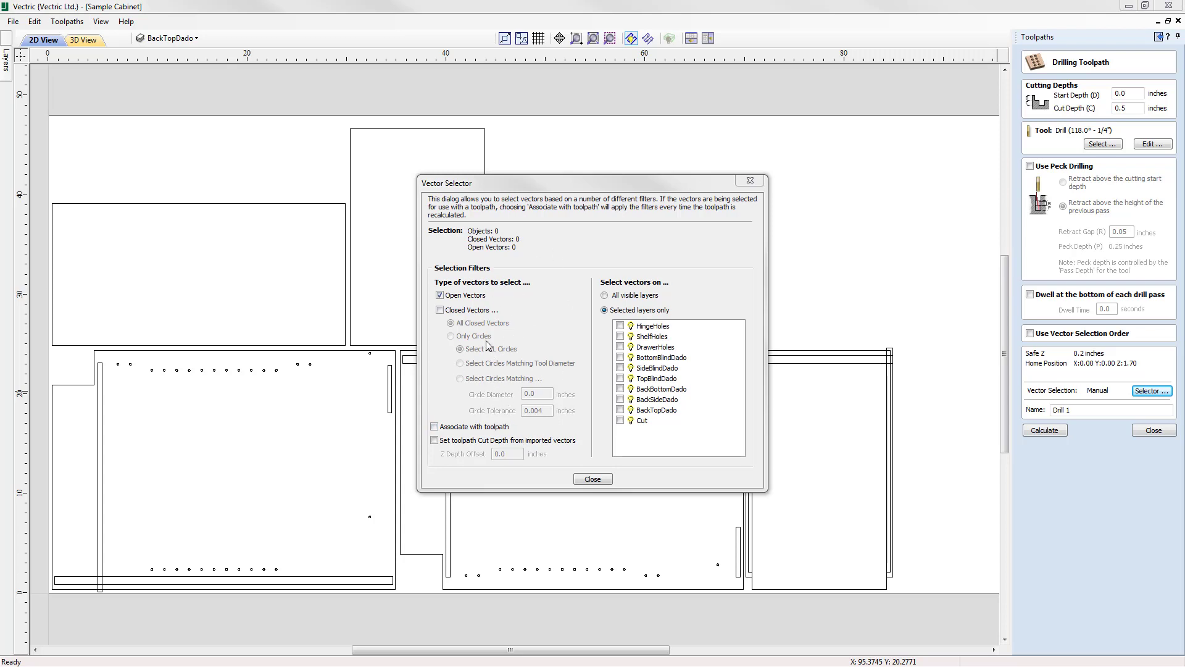
{"action": "left_click", "coordinate": [441, 311]}
{"action": "left_click", "coordinate": [439, 296]}
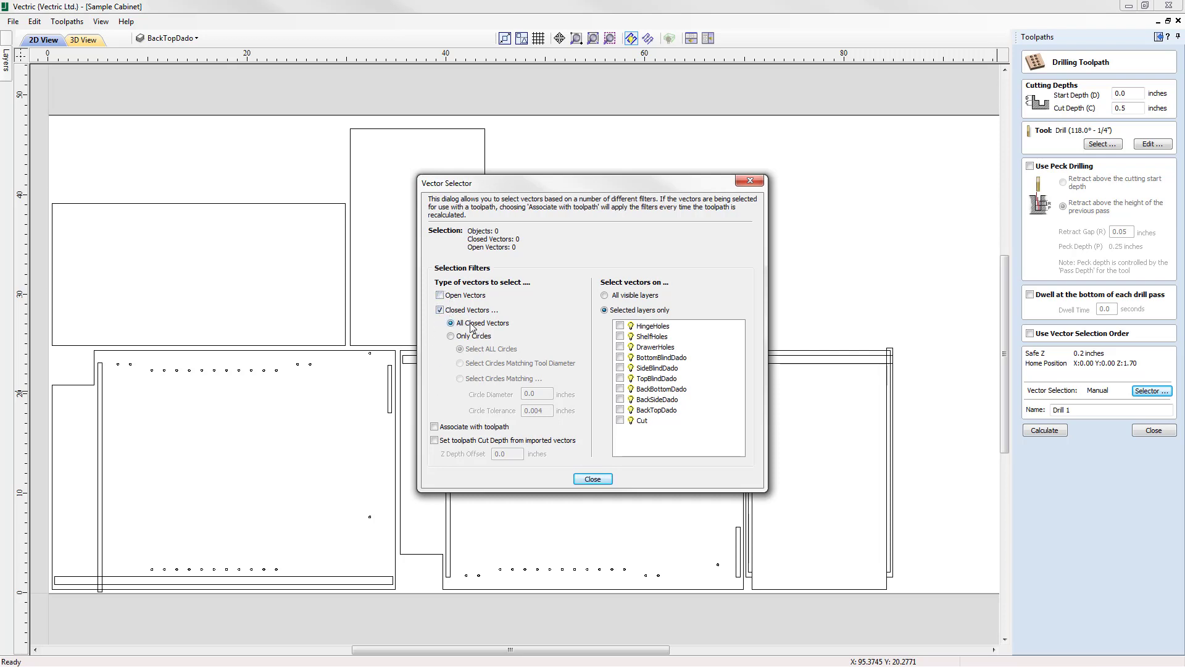
{"action": "left_click", "coordinate": [457, 337]}
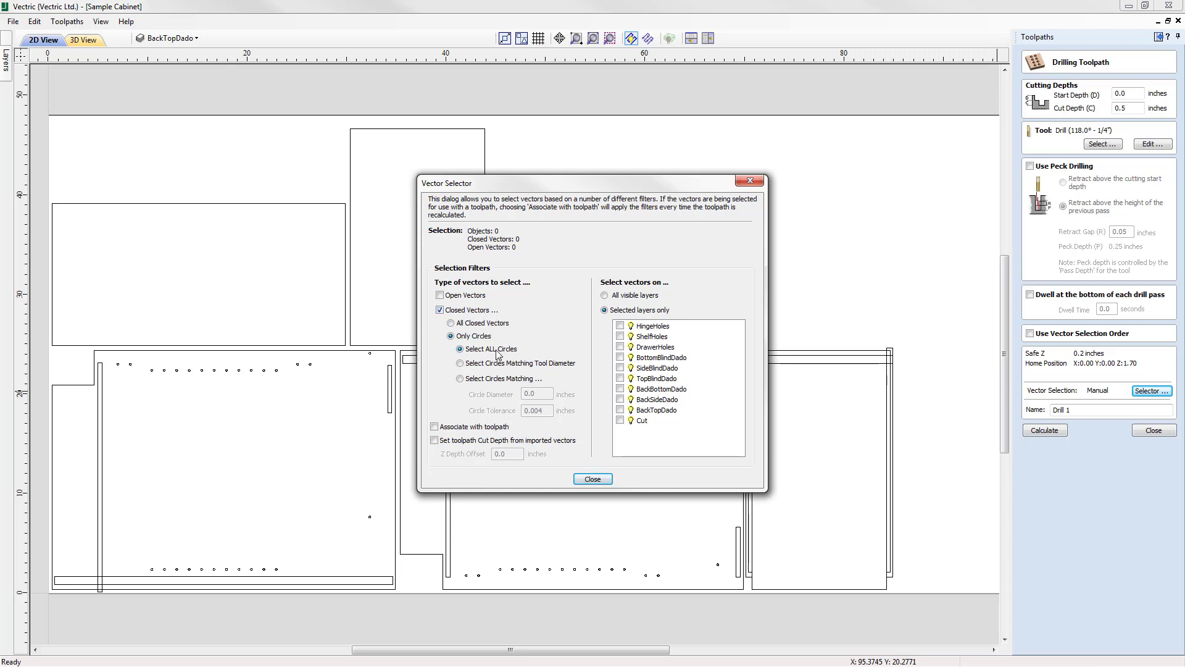
{"action": "left_click", "coordinate": [621, 326]}
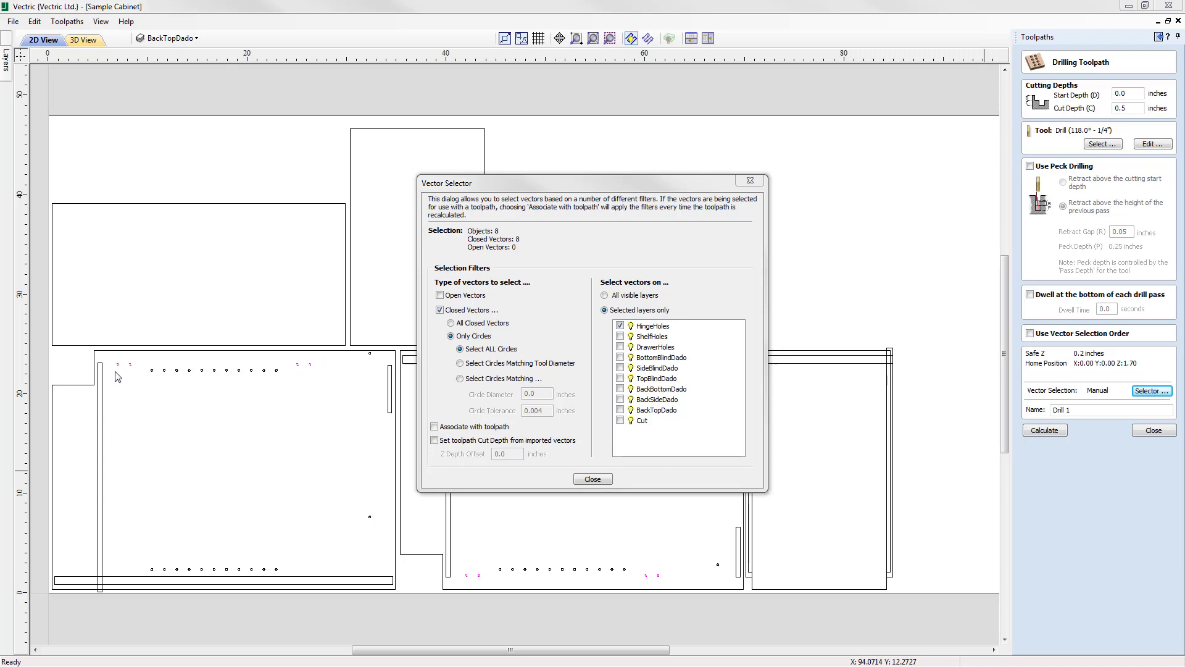
Check the selected hinge holes in the drawing, associate the selection filters with the toolpath, and close the Vector Selector.
{"action": "left_click_drag", "start_coordinate": [581, 187], "coordinate": [901, 40]}
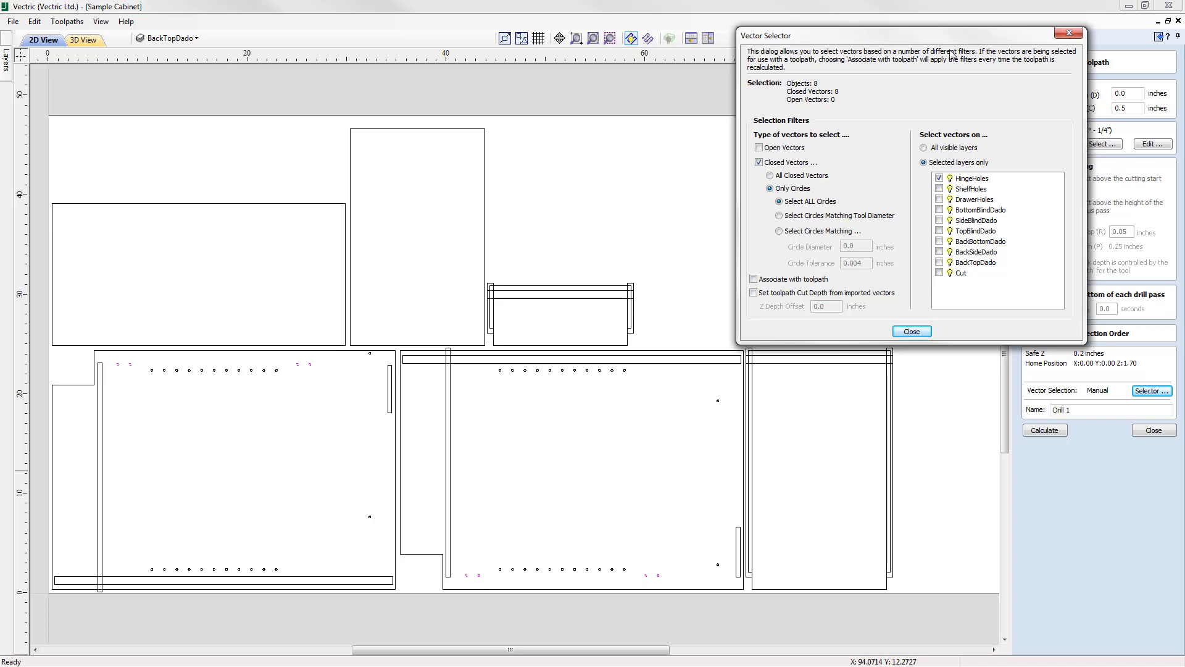
{"action": "left_click_drag", "start_coordinate": [974, 38], "coordinate": [662, 195]}
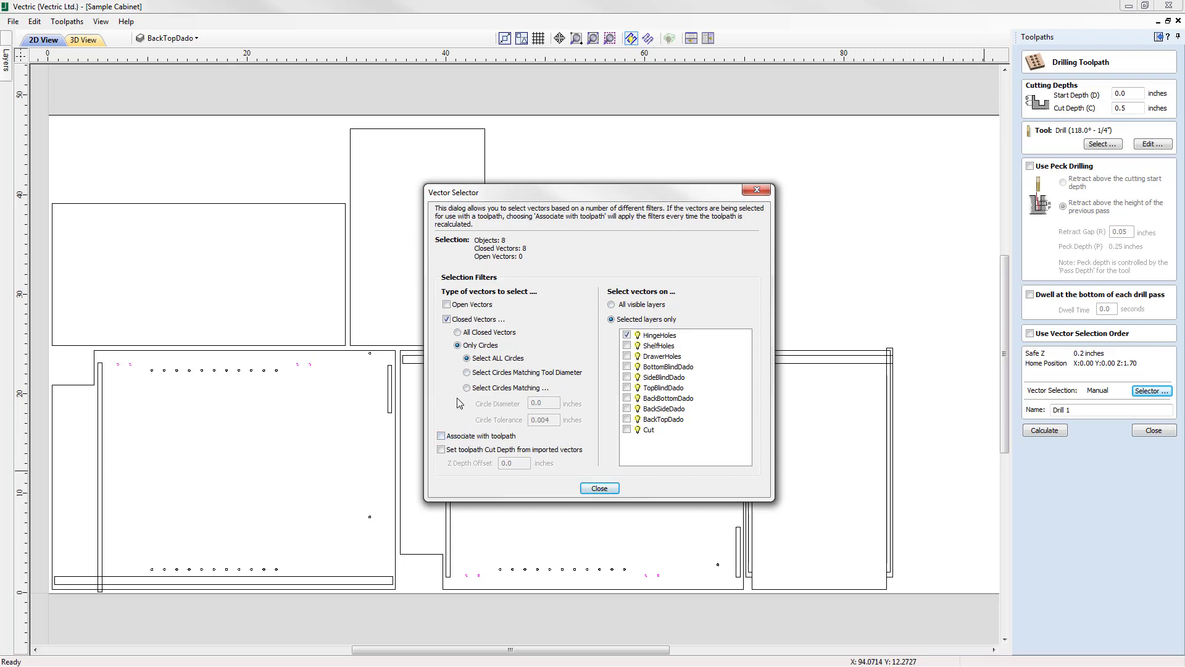
{"action": "left_click", "coordinate": [442, 437]}
{"action": "left_click", "coordinate": [599, 489]}
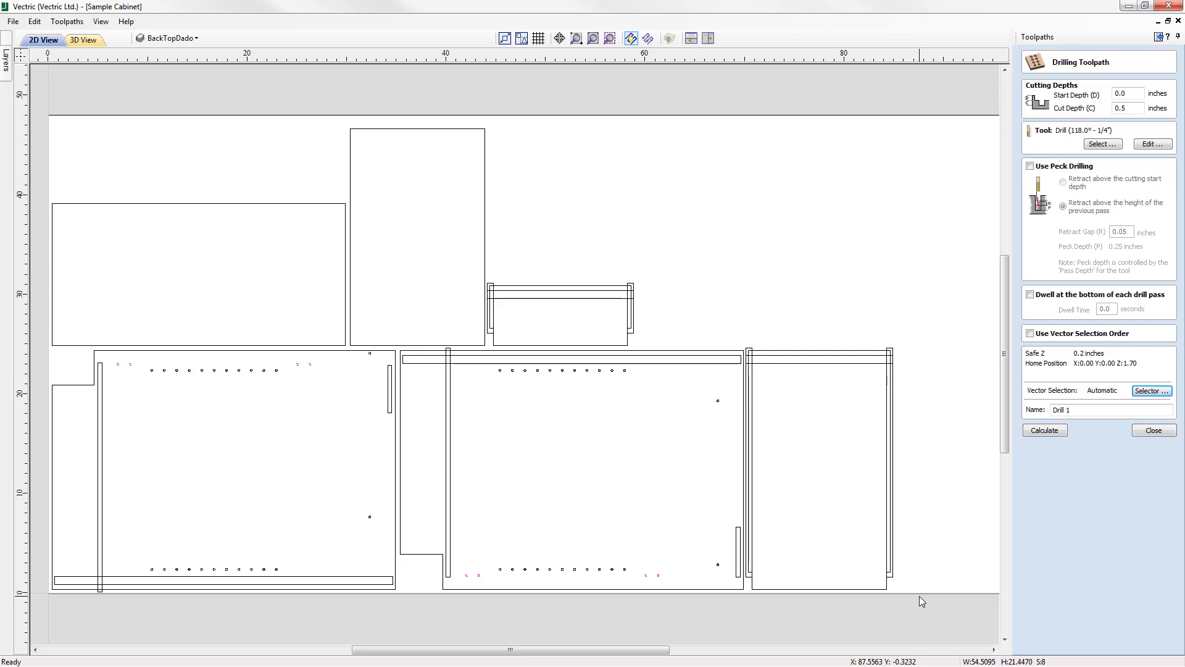
Make HingeHoles the active layer, copy its layer name, and name the drilling toolpath "Drill HingeHoles".
{"action": "left_click", "coordinate": [172, 39]}
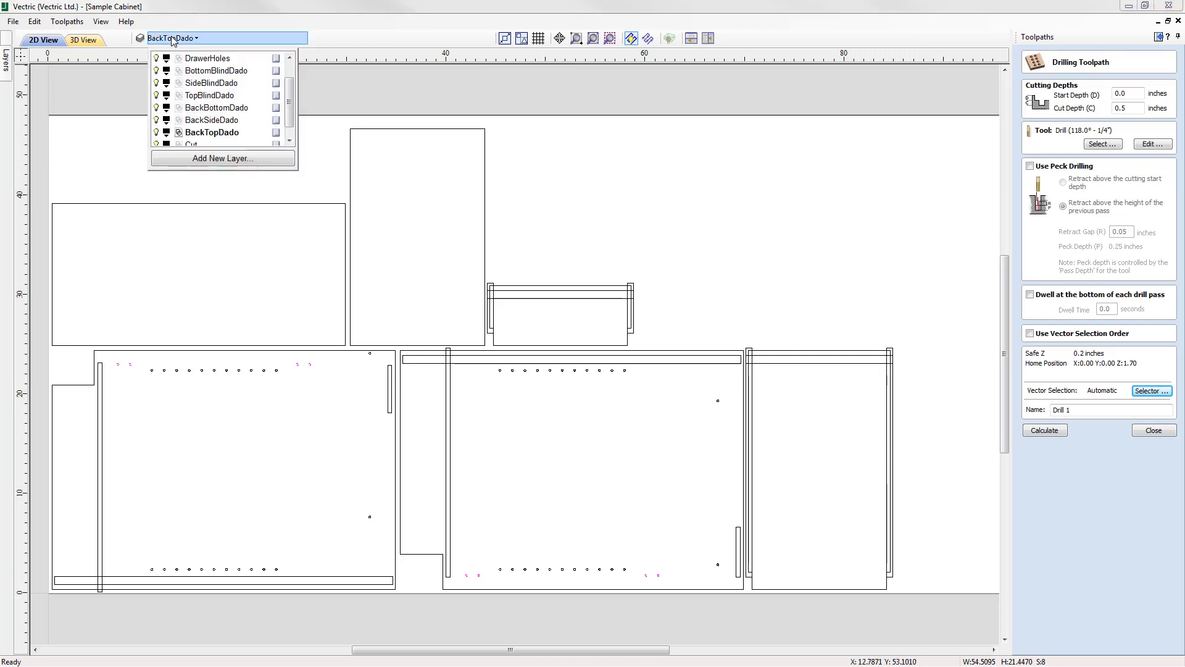
{"action": "left_click_drag", "start_coordinate": [293, 99], "coordinate": [287, 77]}
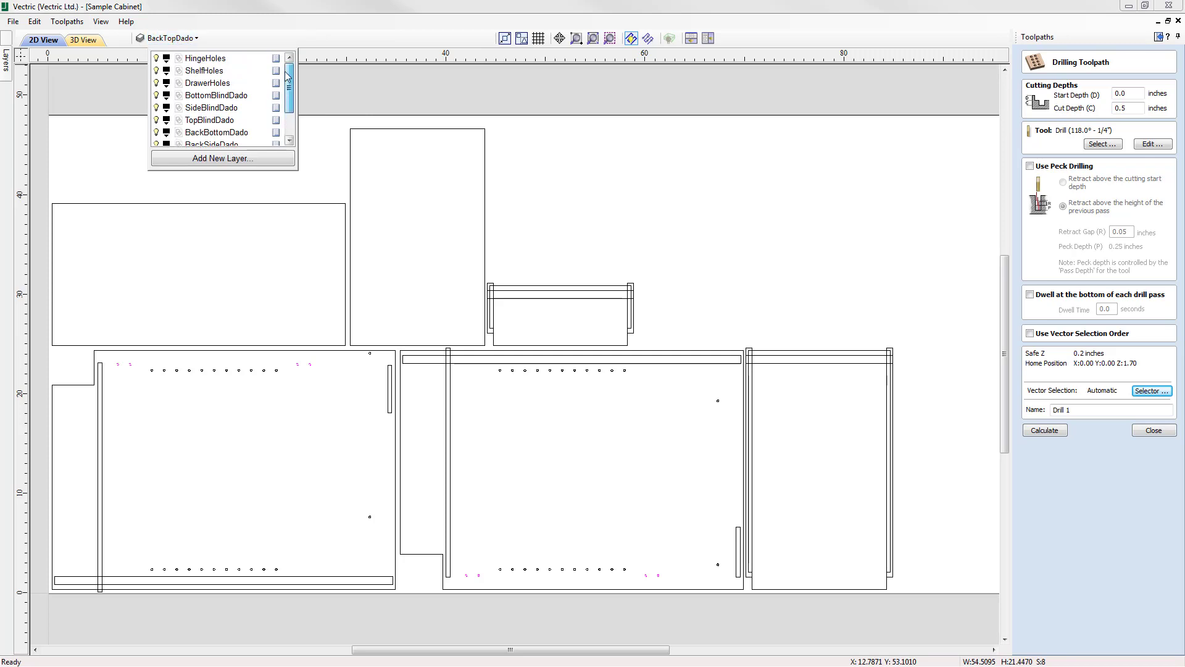
{"action": "left_click", "coordinate": [204, 59]}
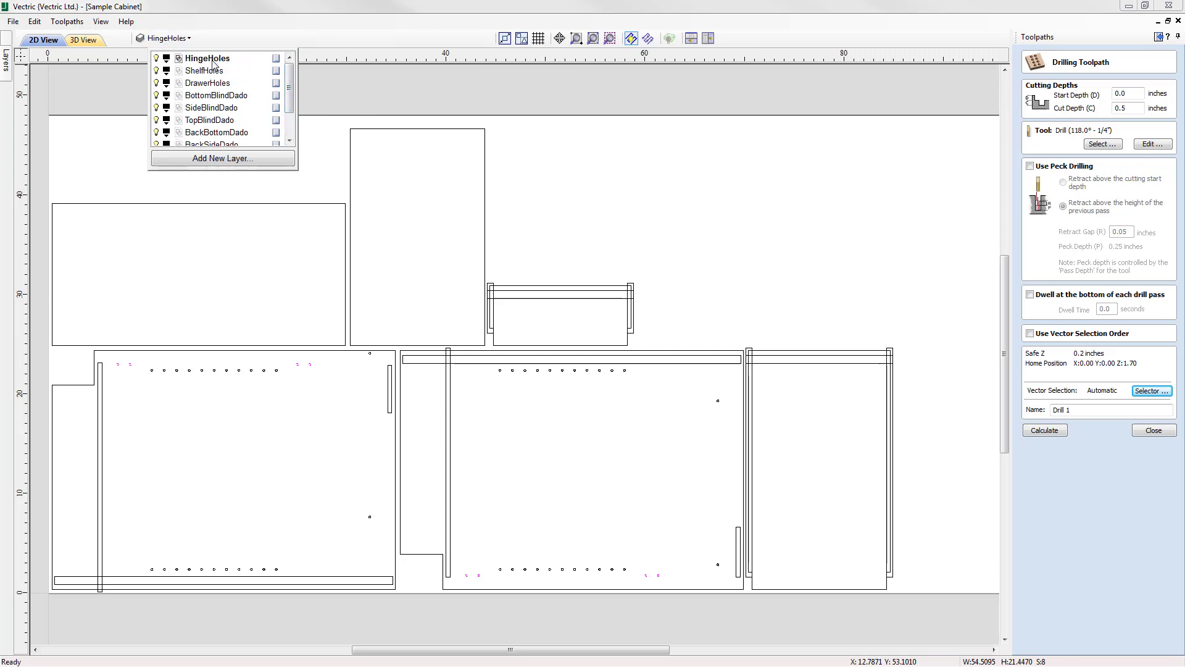
{"action": "double_click", "coordinate": [208, 59]}
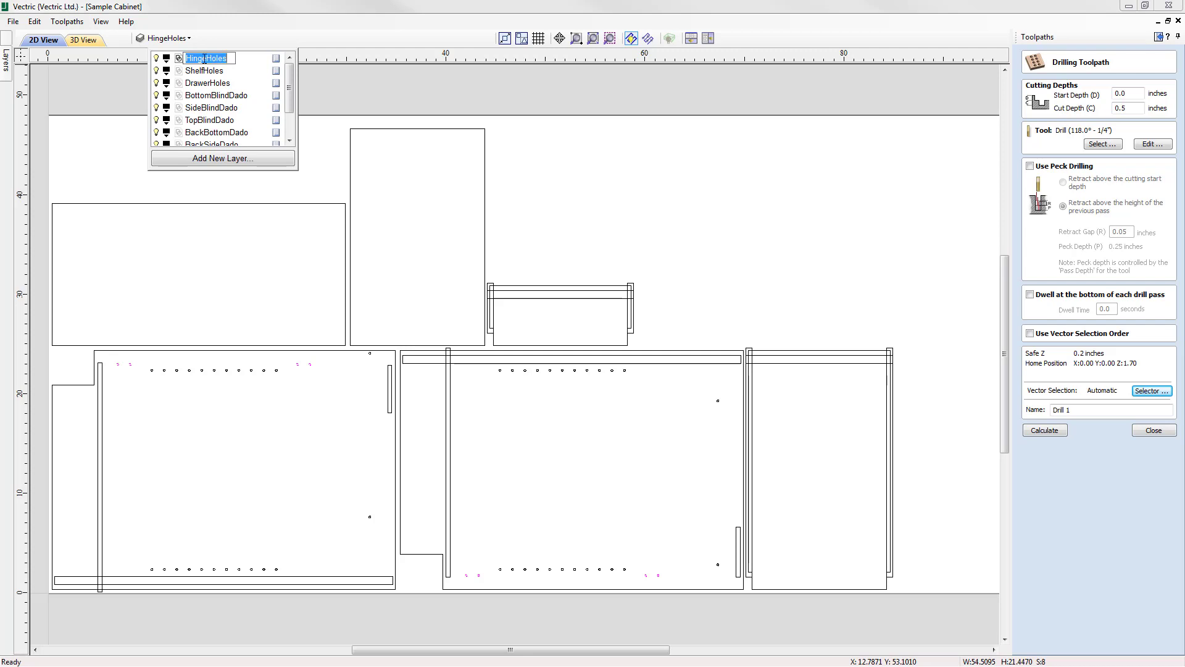
{"action": "right_click", "coordinate": [208, 58]}
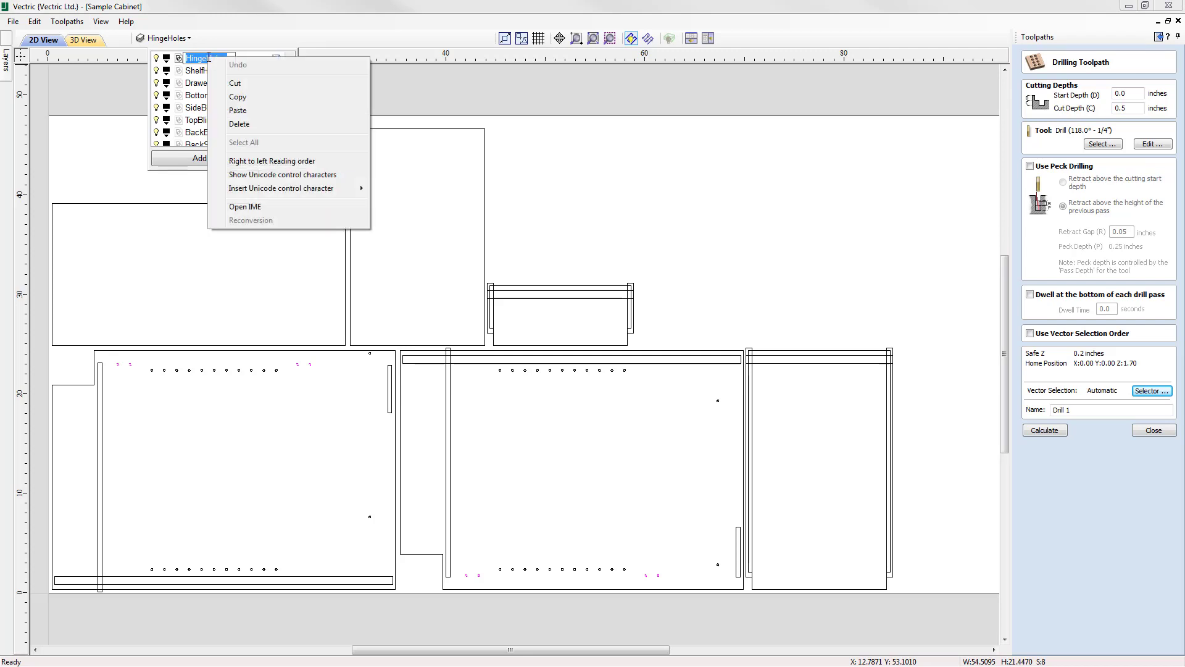
{"action": "left_click", "coordinate": [246, 101]}
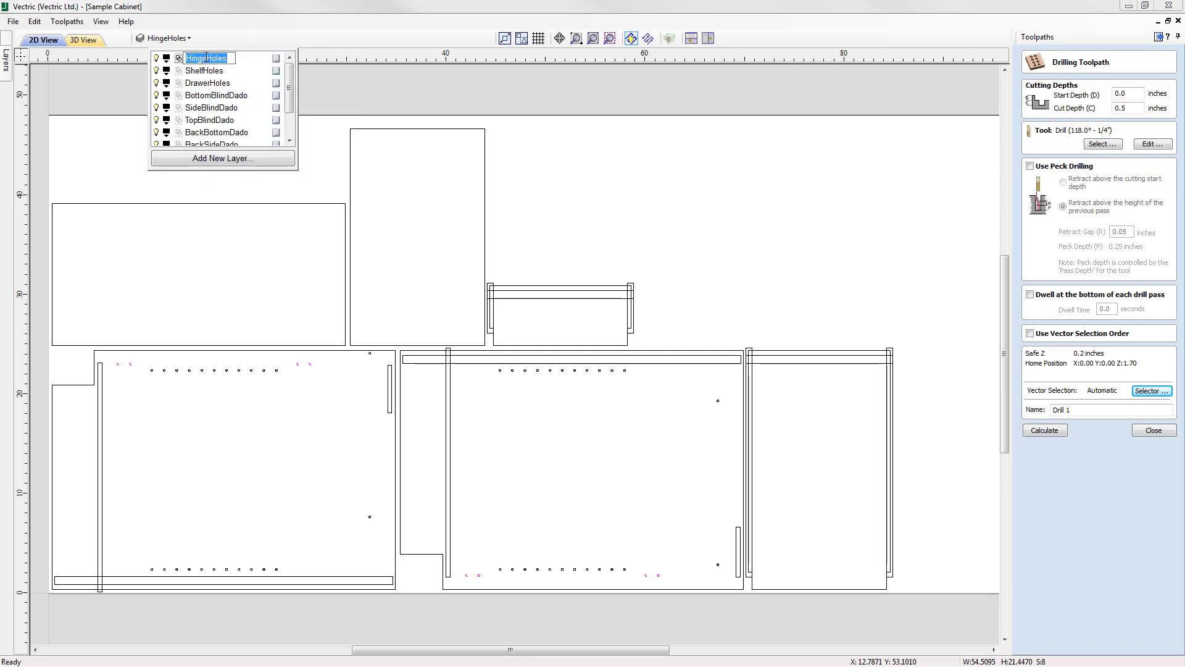
{"action": "left_click", "coordinate": [1084, 407]}
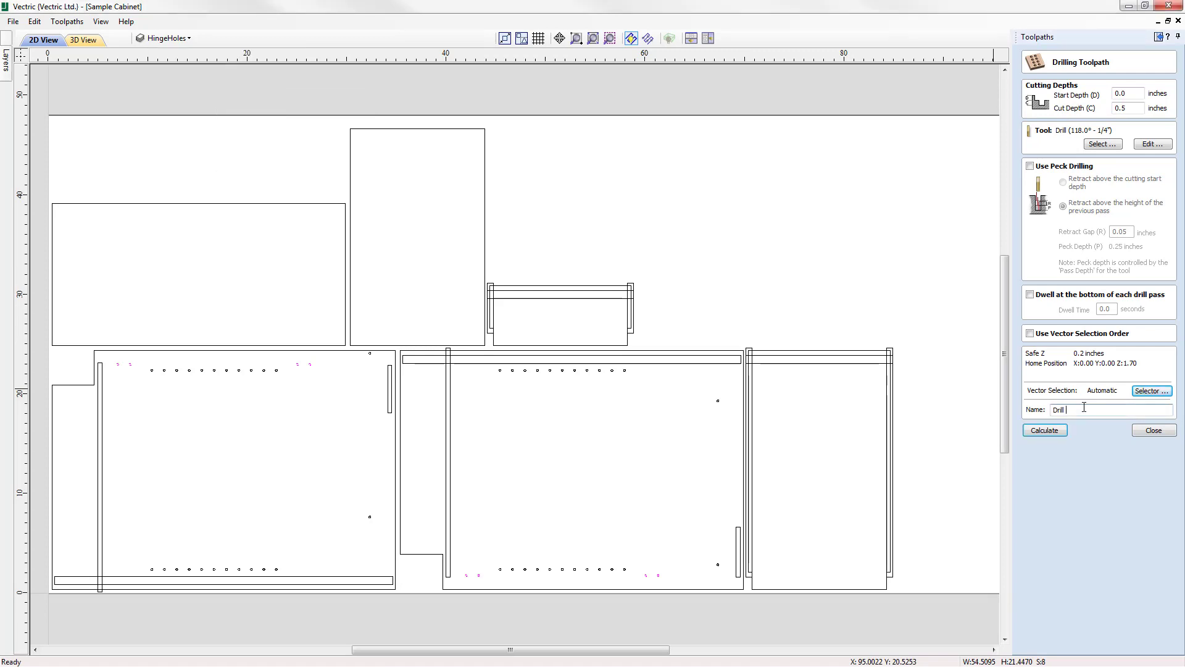
{"action": "right_click", "coordinate": [1084, 407]}
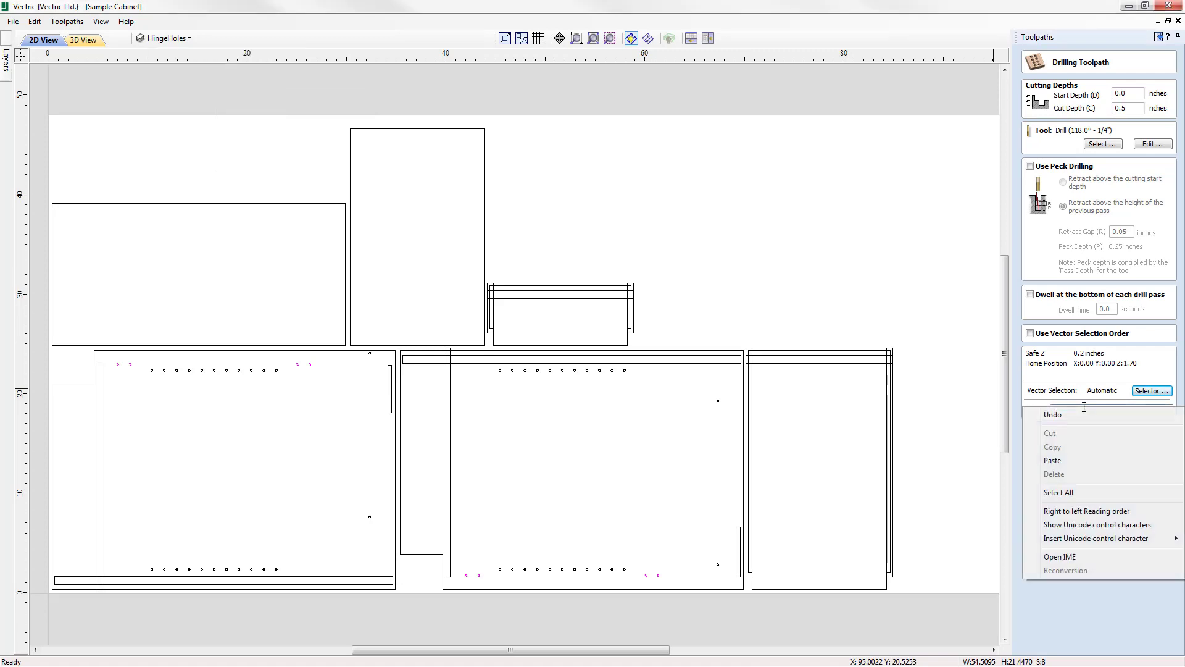
{"action": "left_click", "coordinate": [1071, 461]}
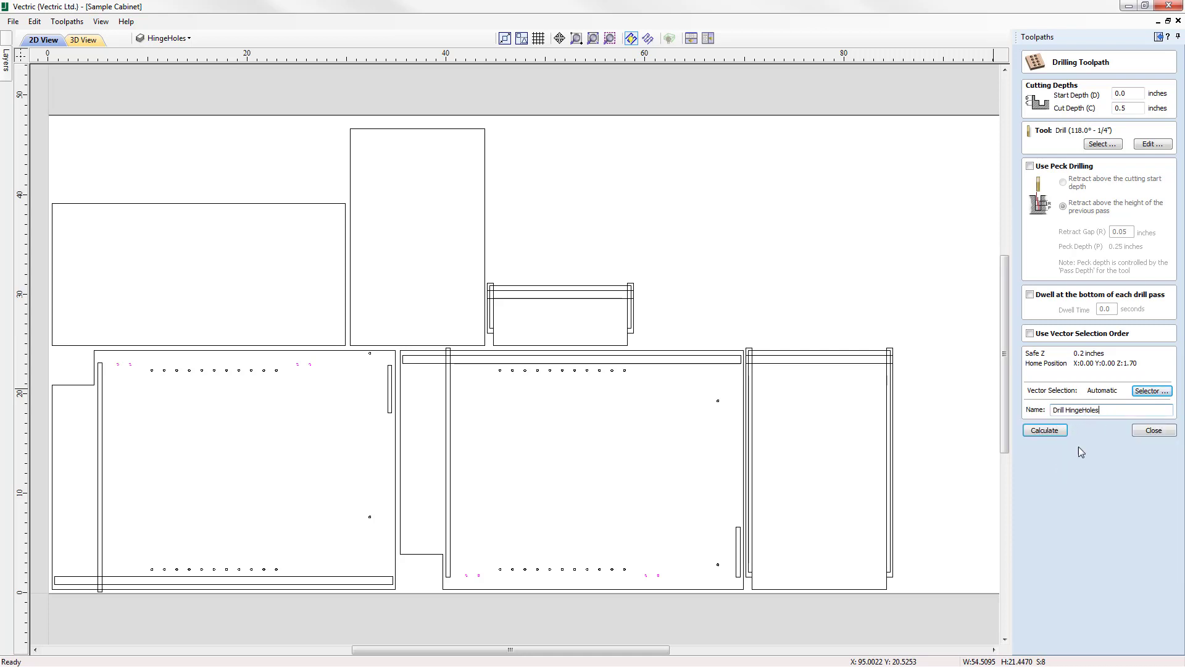
Calculate the Drill HingeHoles toolpath and preview it on the material, with the 2D and 3D views arranged horizontally.
{"action": "left_click", "coordinate": [1045, 430]}
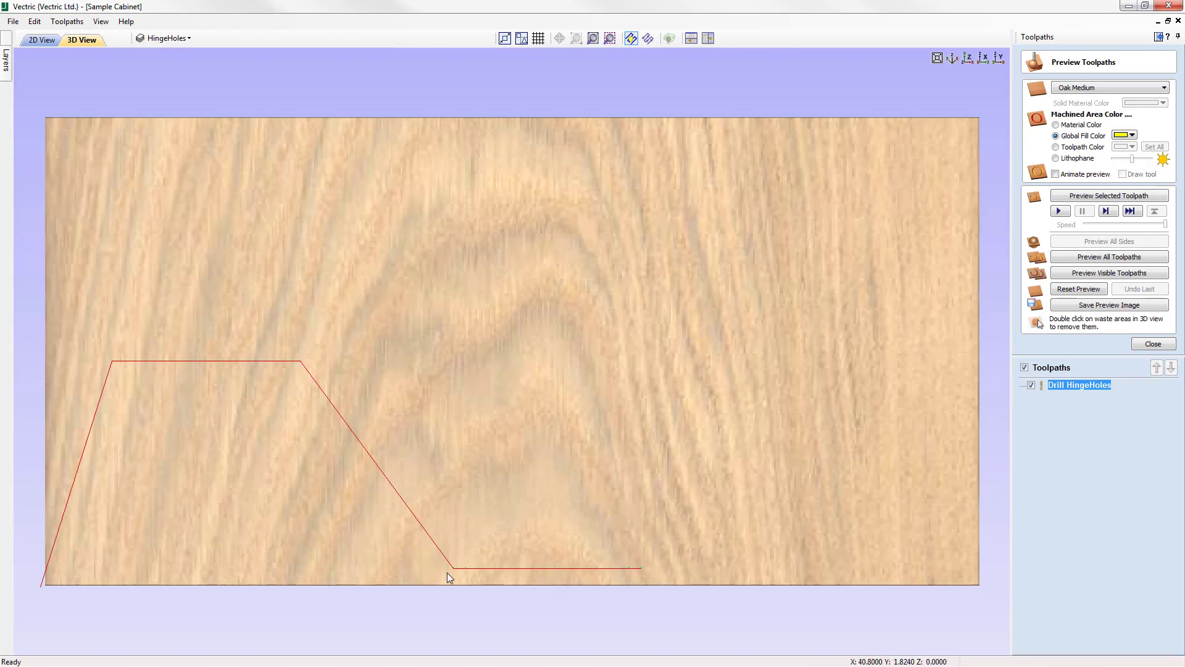
{"action": "left_click", "coordinate": [1110, 196]}
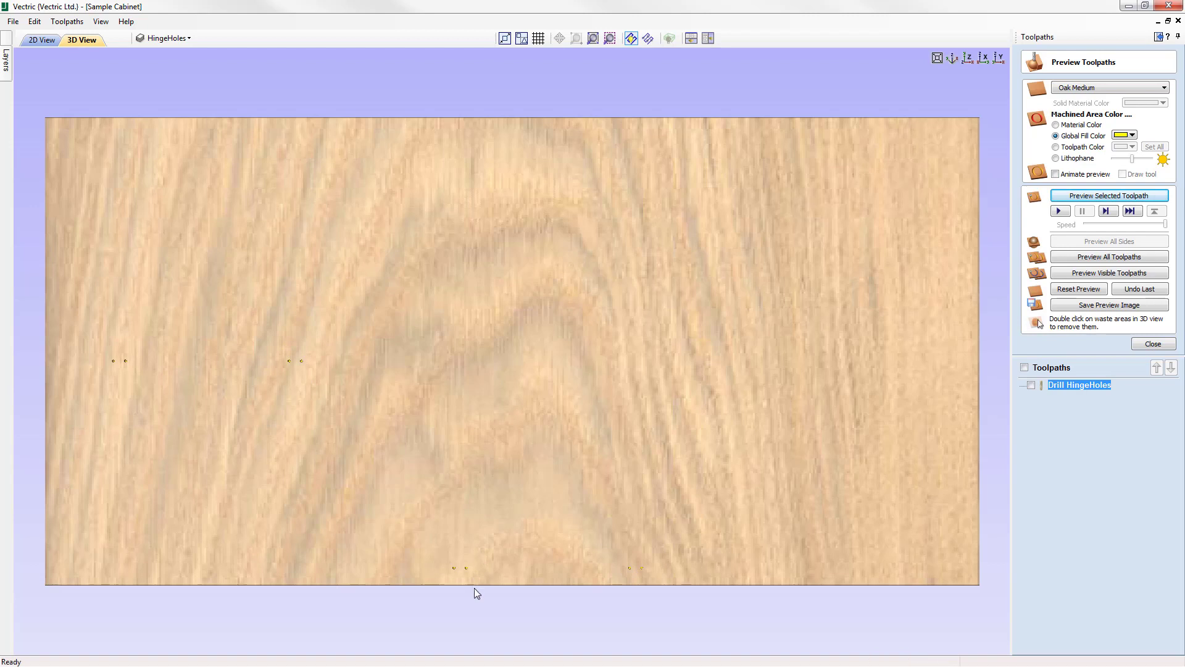
{"action": "left_click", "coordinate": [691, 38]}
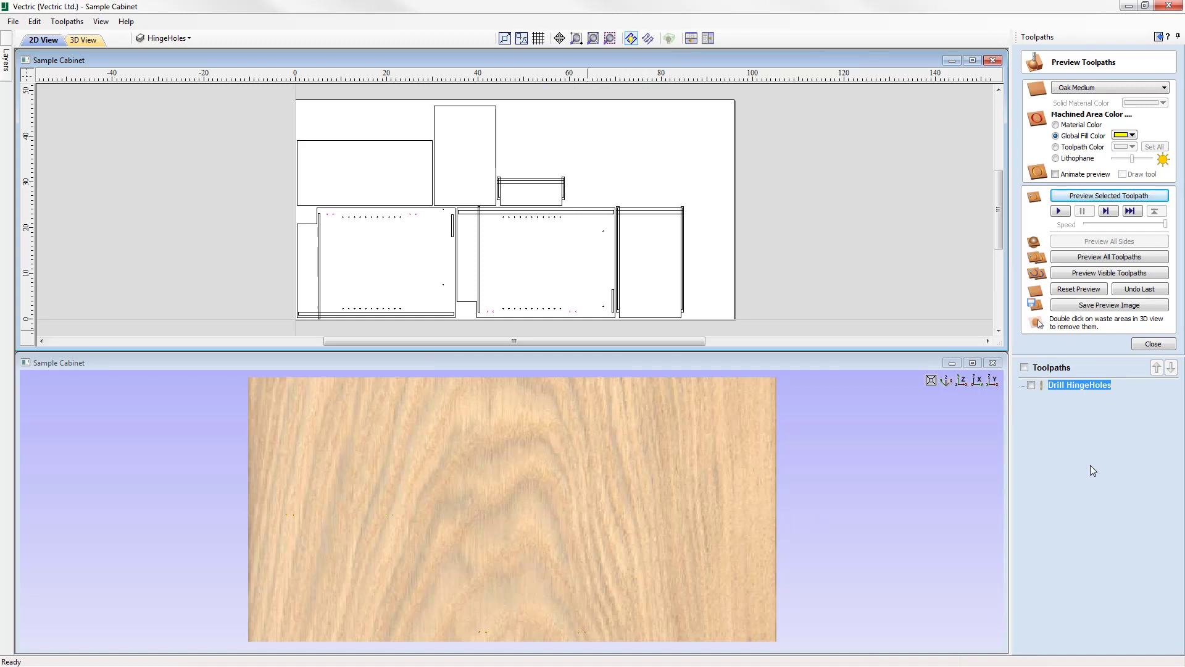
{"action": "left_click", "coordinate": [1154, 345]}
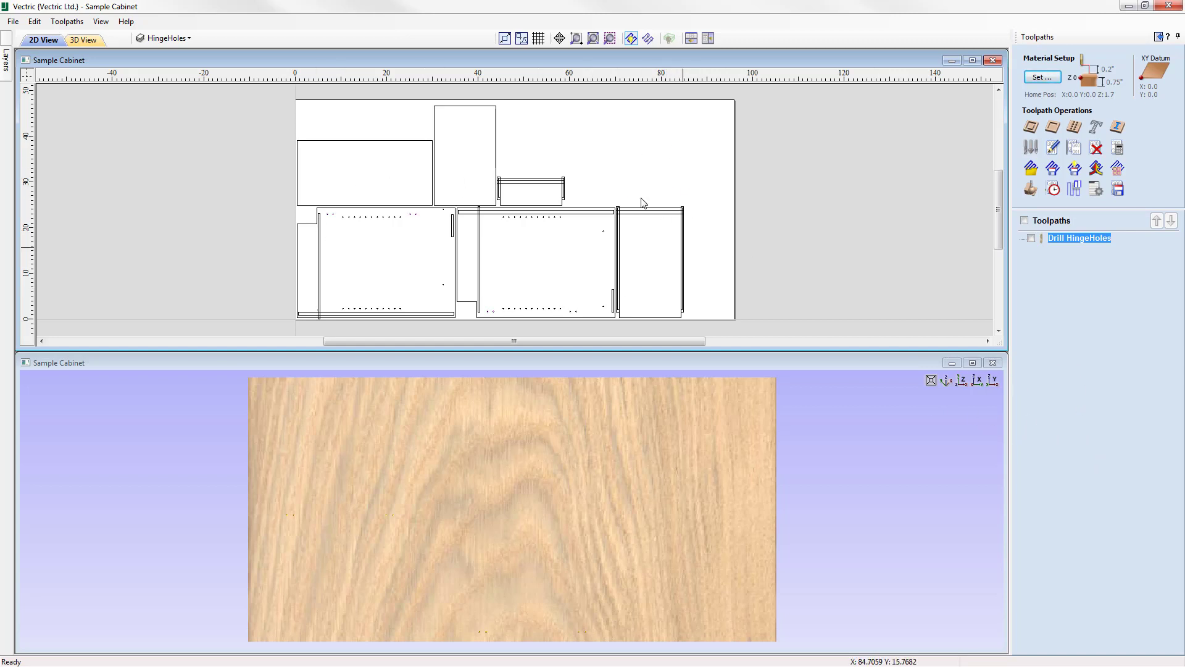
Start a second drilling toolpath and assign it the Drill (118.0° - 1/4") tool.
{"action": "left_click", "coordinate": [1079, 138]}
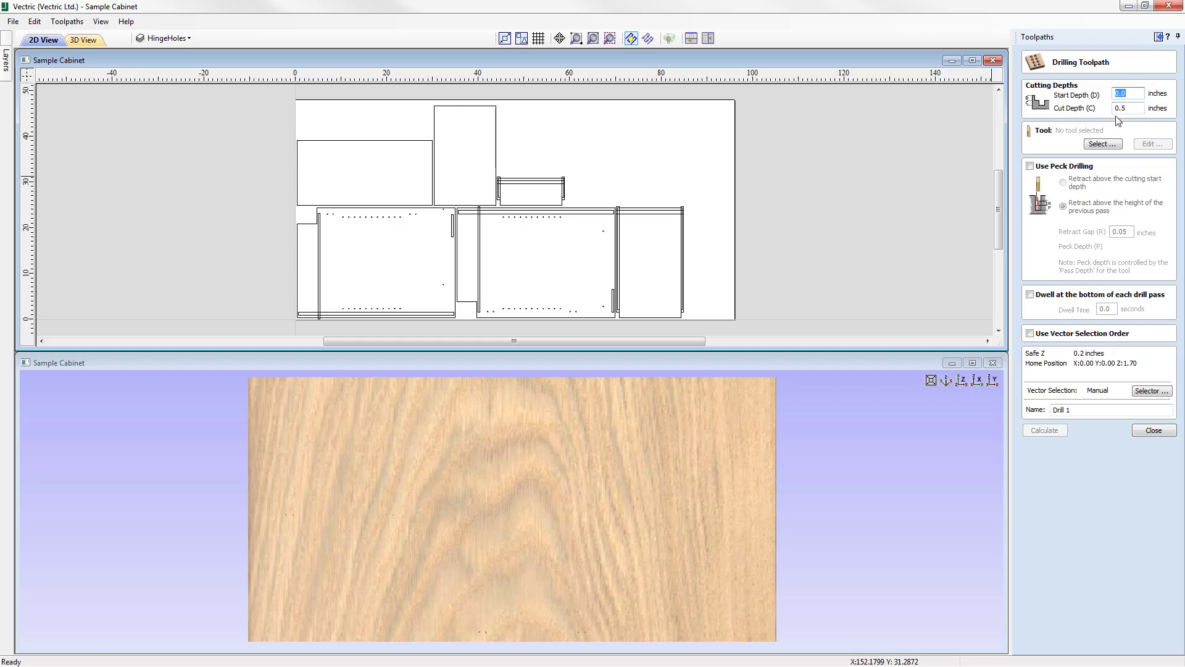
{"action": "left_click", "coordinate": [1108, 144]}
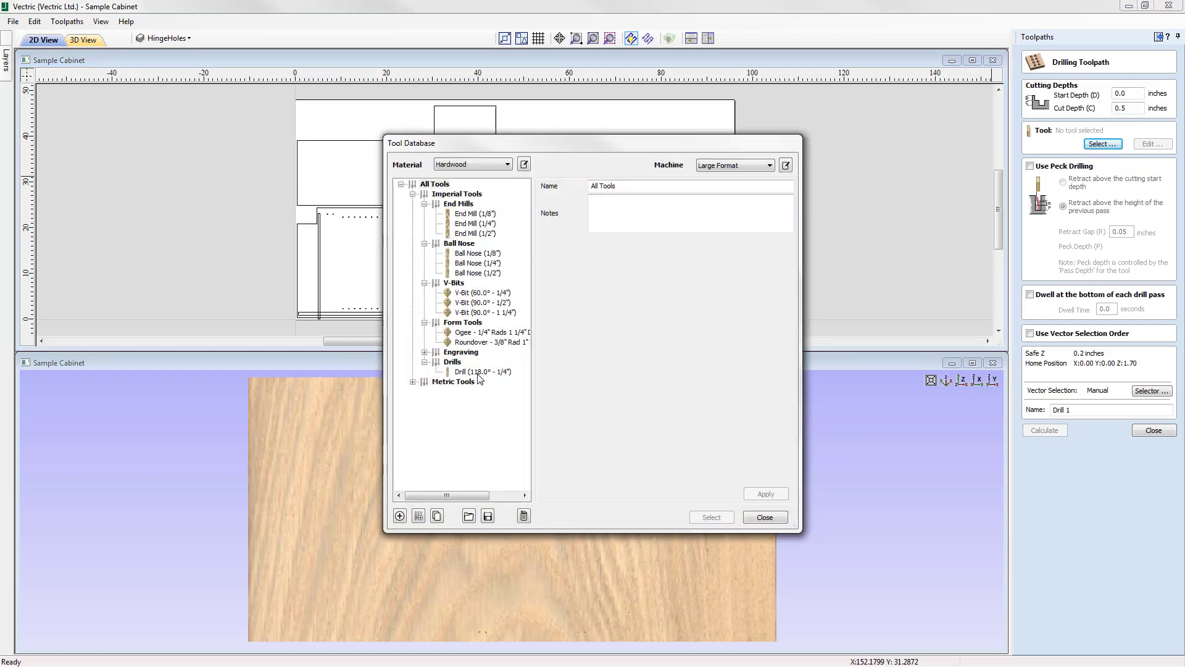
{"action": "left_click", "coordinate": [482, 371]}
{"action": "left_click", "coordinate": [720, 521]}
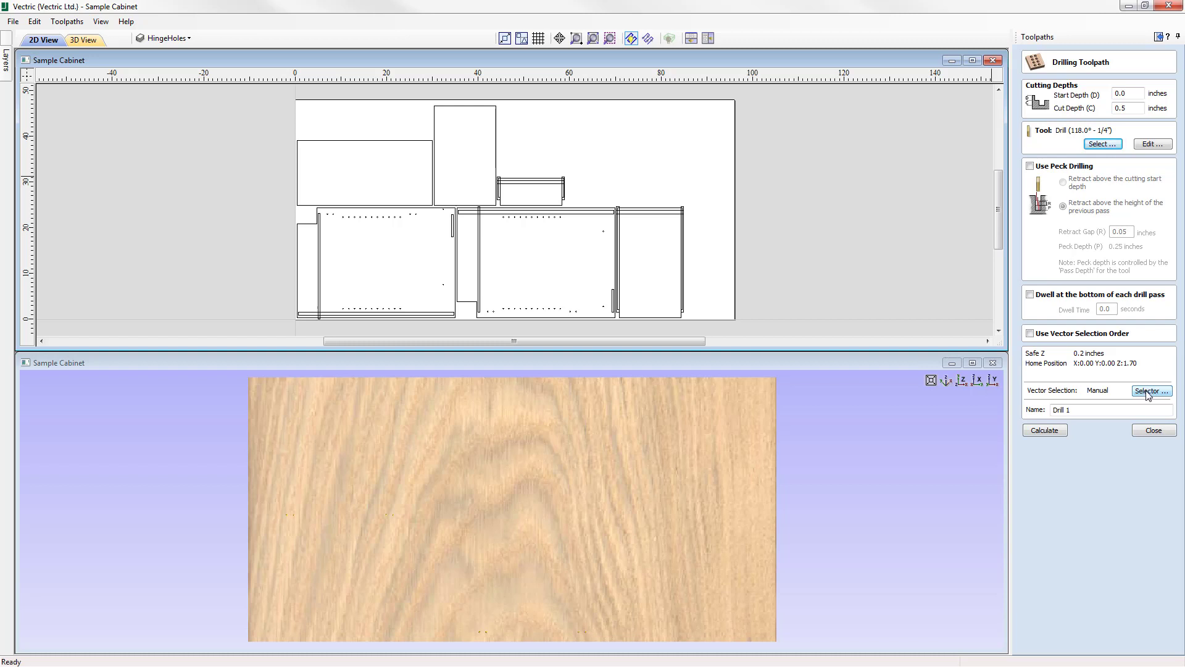
Filter the vector selection to closed vectors that are circles only on the ShelfHoles layer, and associate the filters with the toolpath.
{"action": "left_click", "coordinate": [1147, 392]}
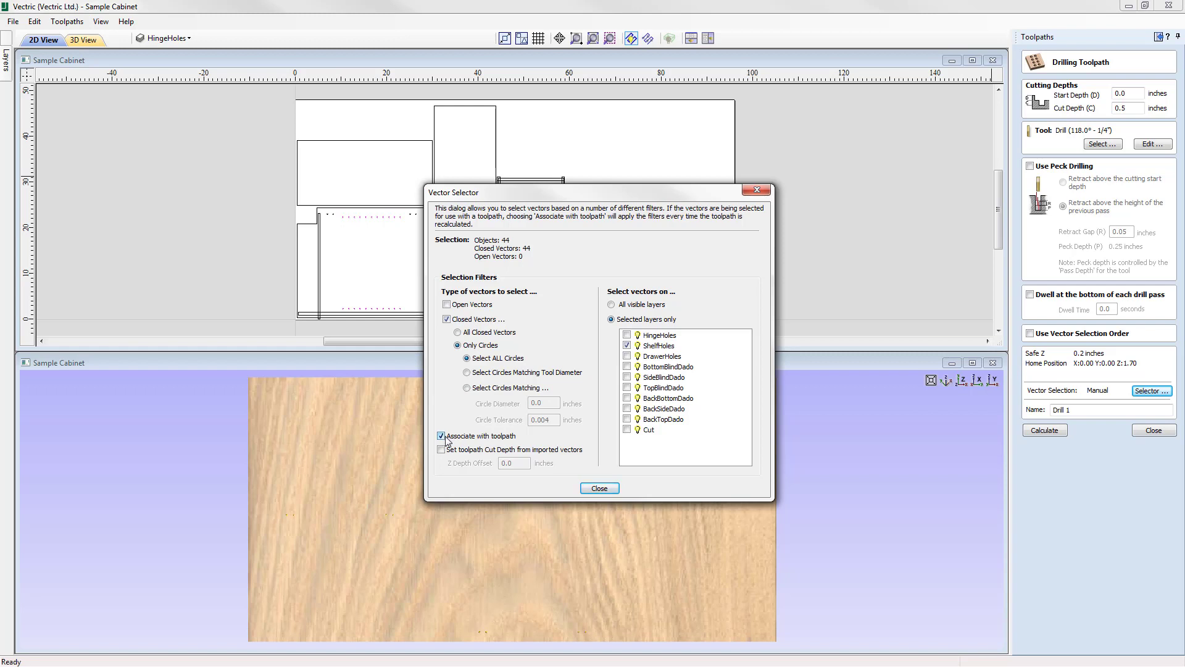
{"action": "left_click", "coordinate": [597, 486]}
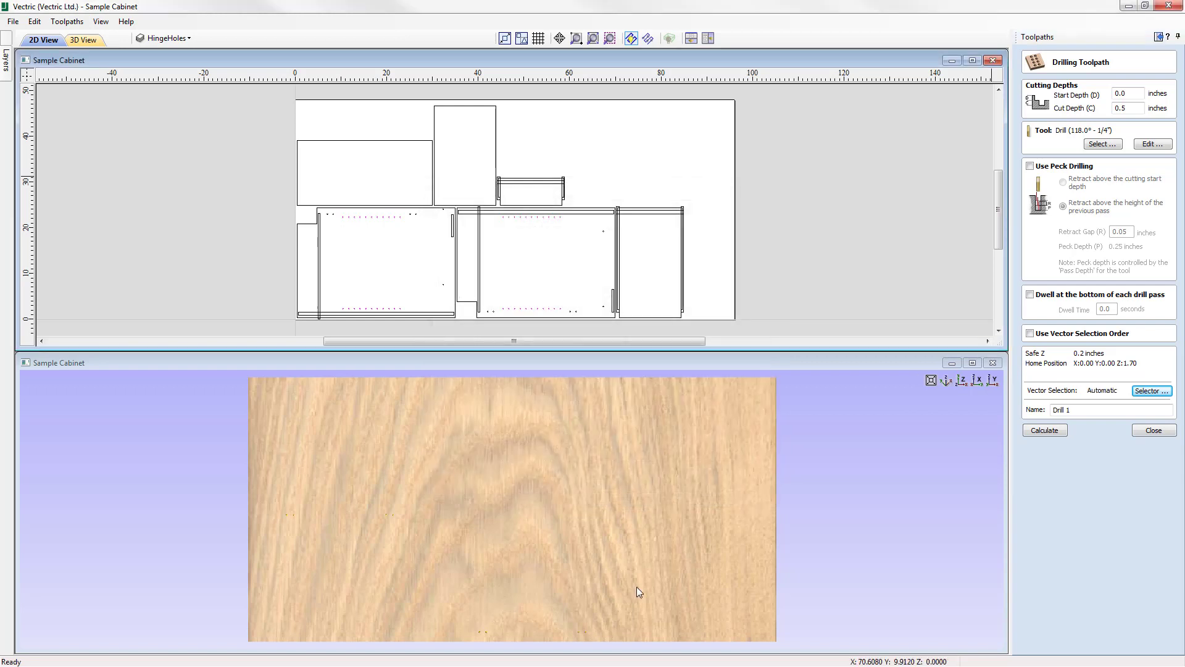
Make ShelfHoles the active layer, copy its layer name, and name the drilling toolpath "Drill ShelfHoles".
{"action": "left_click", "coordinate": [170, 40]}
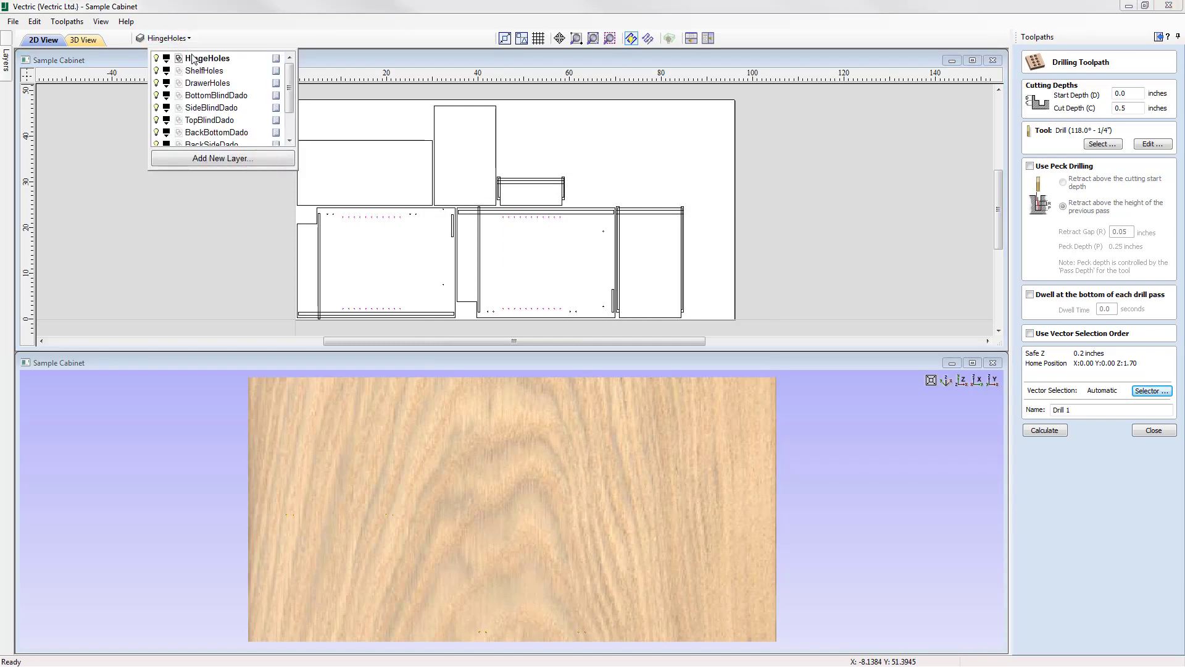
{"action": "left_click", "coordinate": [204, 73]}
{"action": "double_click", "coordinate": [206, 71]}
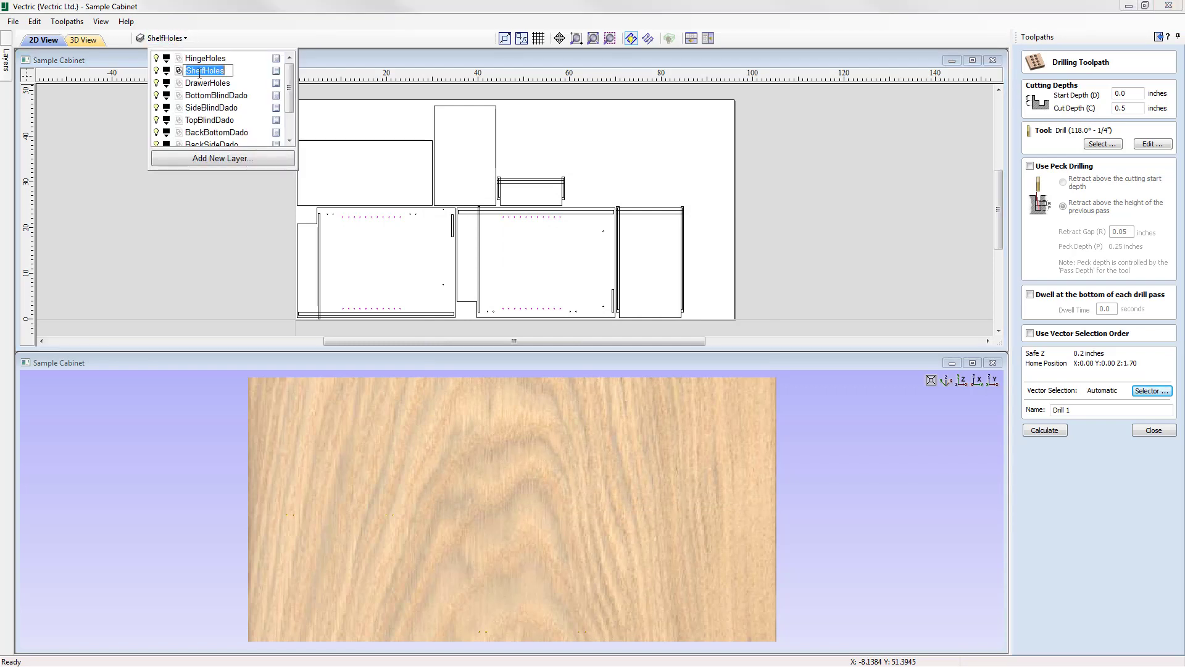
{"action": "right_click", "coordinate": [216, 72]}
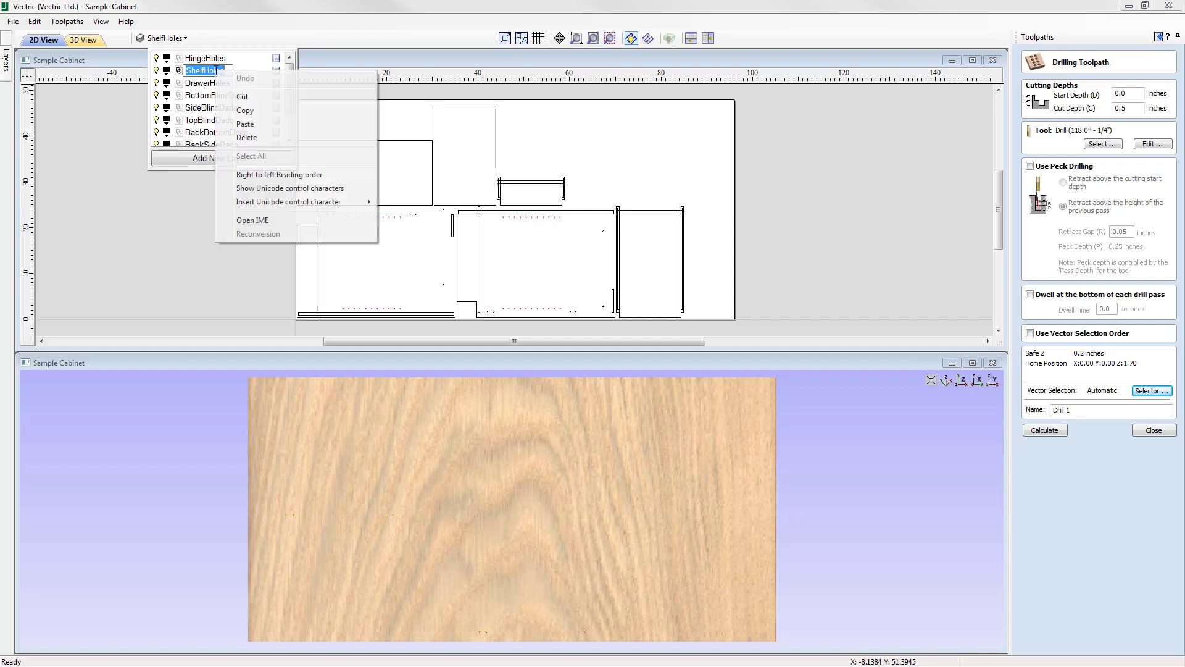
{"action": "left_click", "coordinate": [230, 107]}
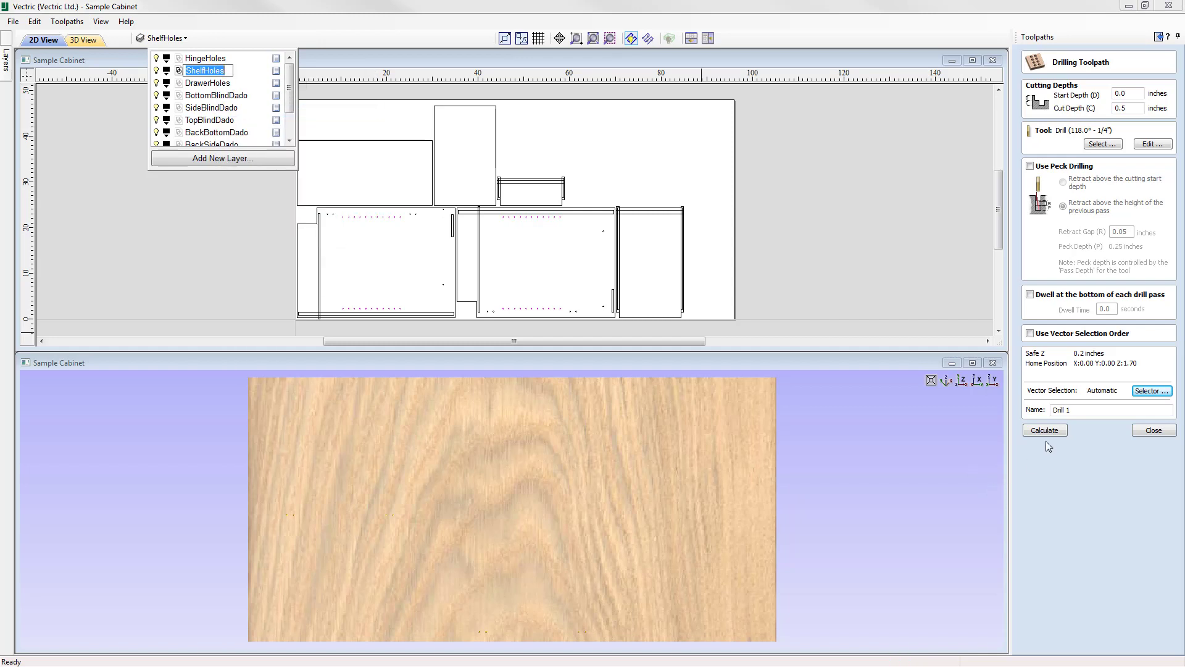
{"action": "left_click", "coordinate": [1073, 410]}
{"action": "left_click", "coordinate": [1079, 414]}
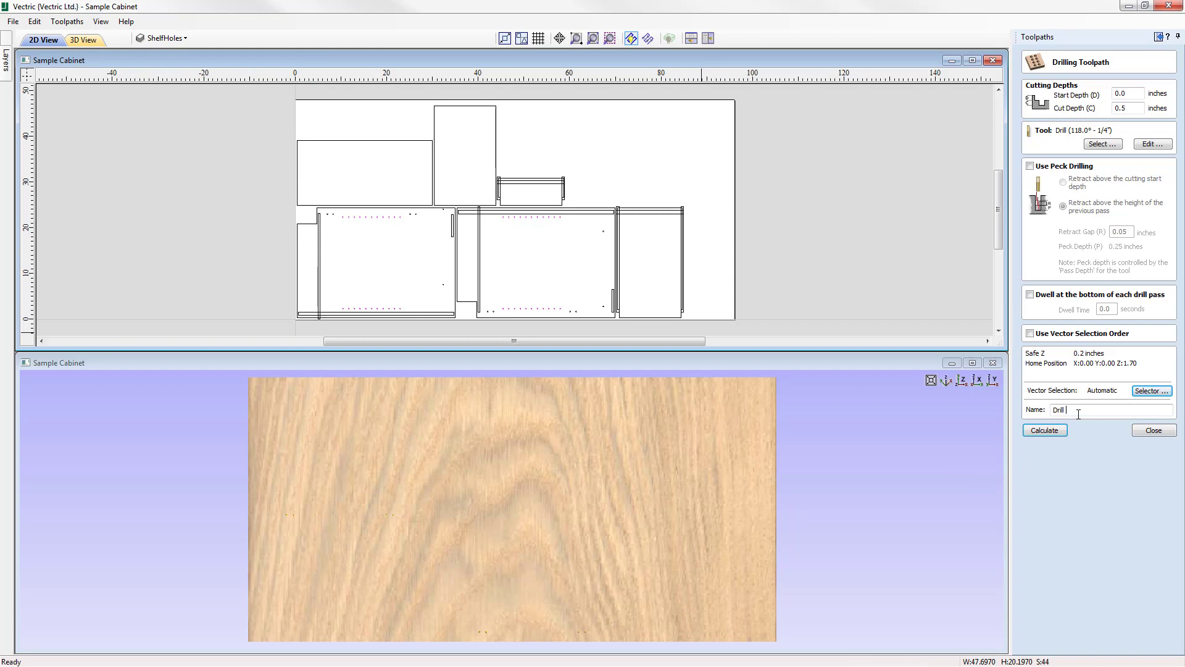
{"action": "right_click", "coordinate": [1078, 412]}
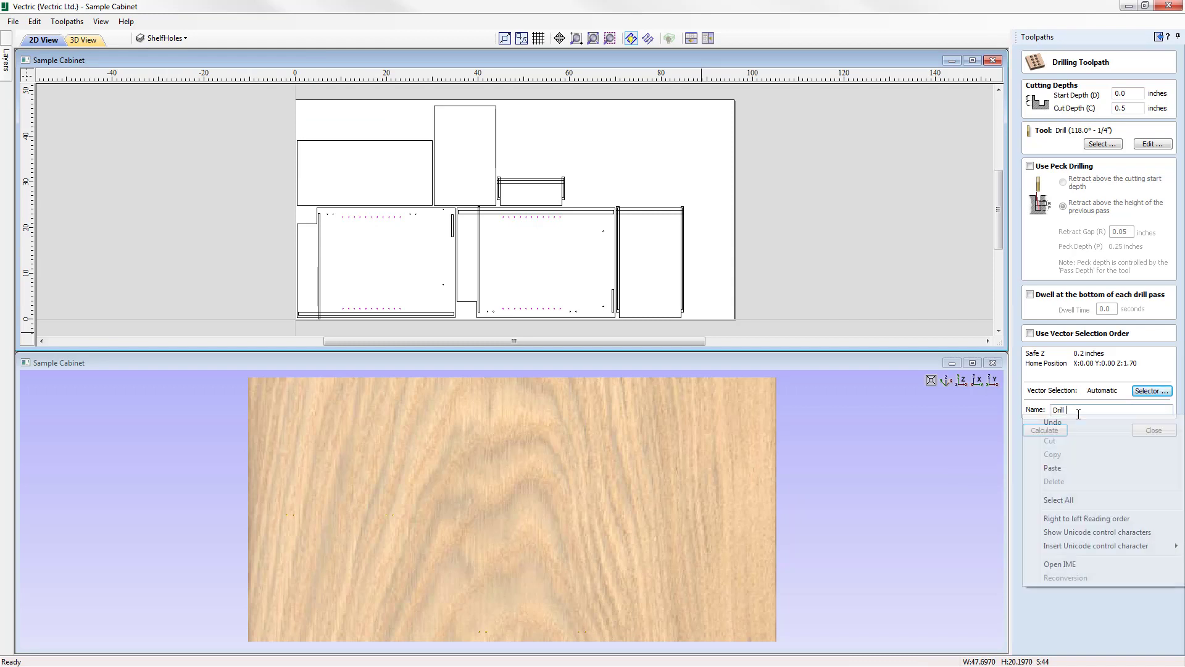
{"action": "left_click", "coordinate": [1085, 468]}
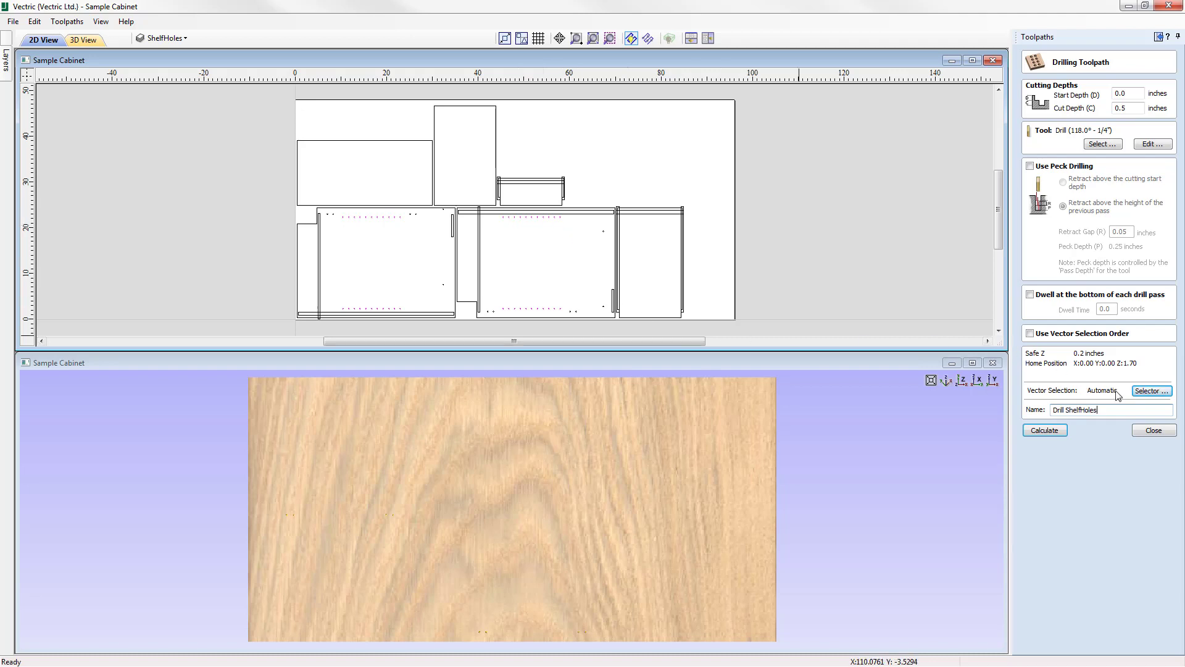
Recheck the vector selection filters, and calculate and preview the Drill ShelfHoles toolpath.
{"action": "left_click", "coordinate": [1152, 390]}
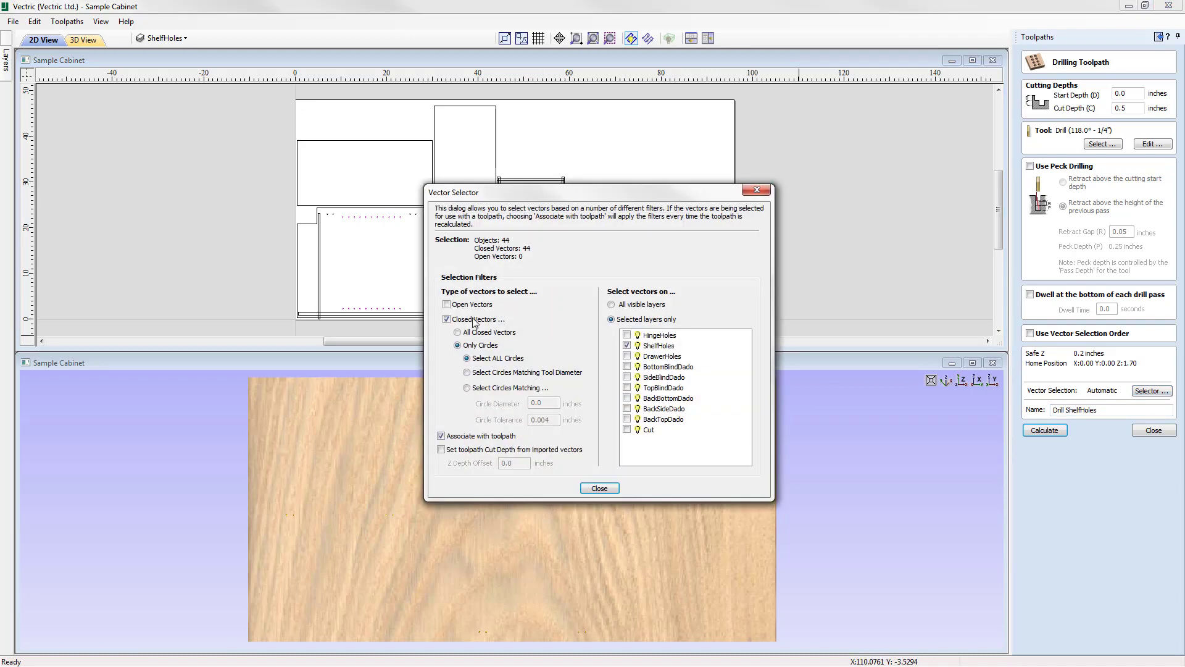
{"action": "left_click", "coordinate": [608, 488]}
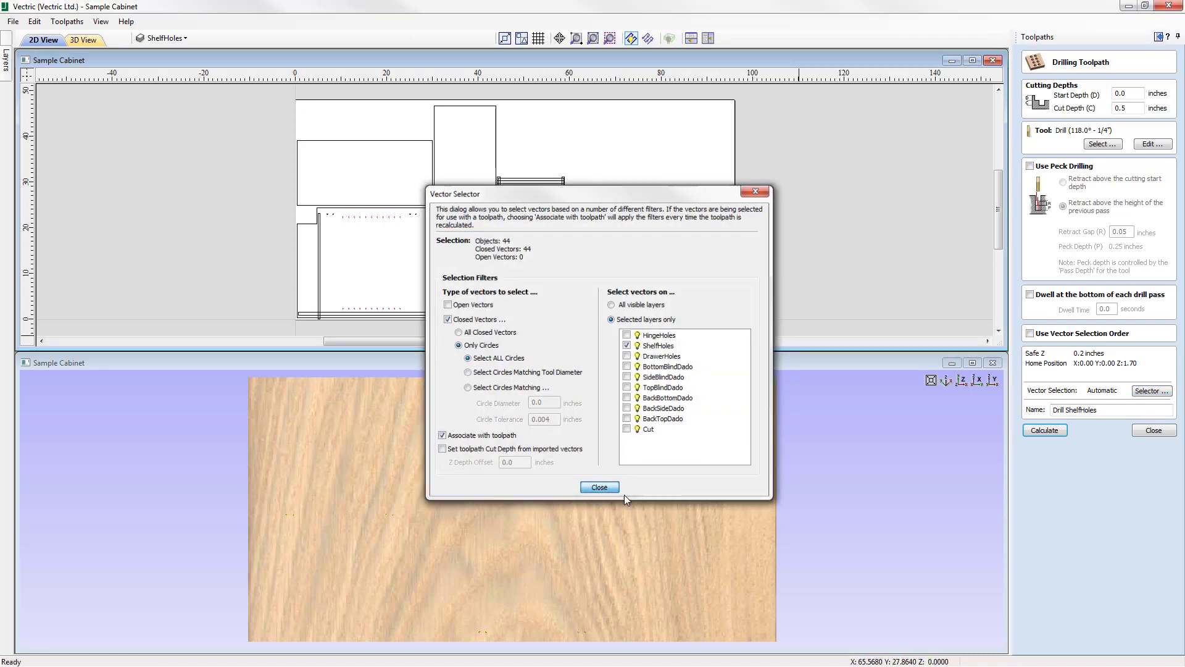
{"action": "left_click", "coordinate": [1049, 432]}
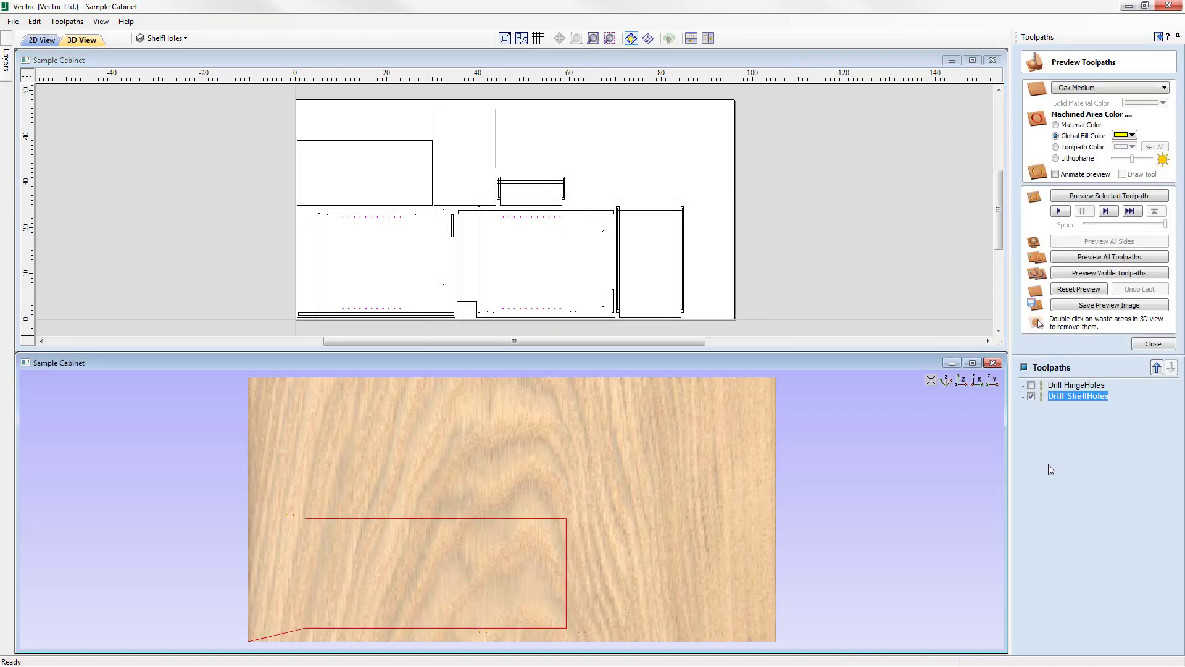
{"action": "left_click", "coordinate": [1108, 197]}
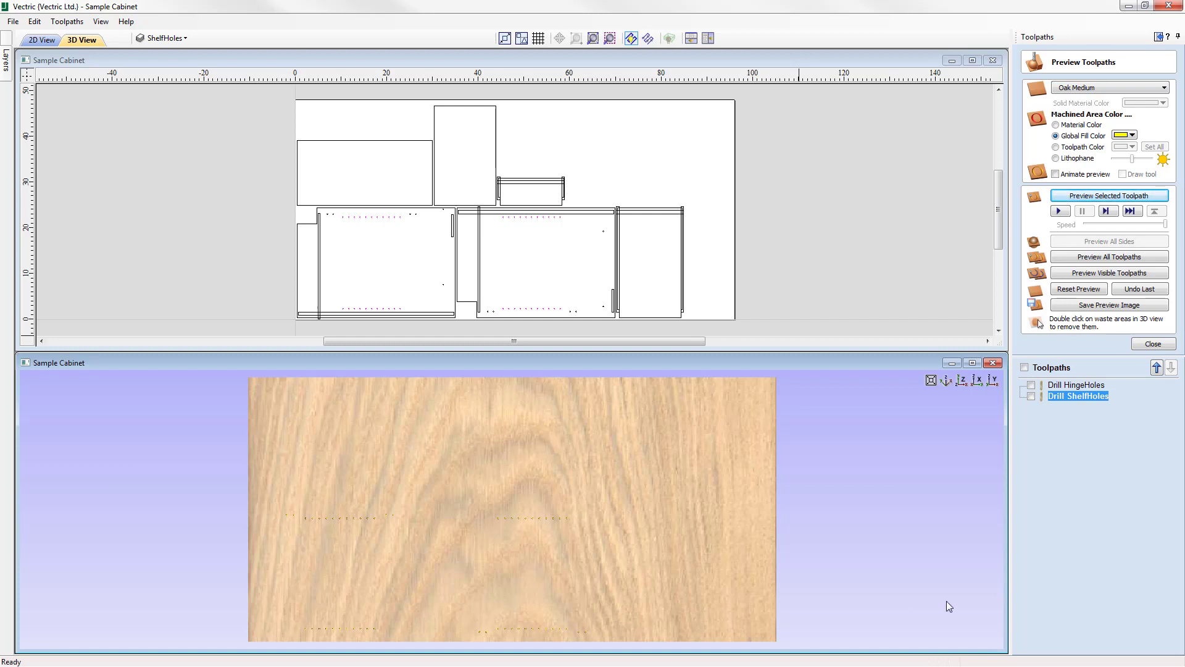
{"action": "left_click", "coordinate": [1153, 344]}
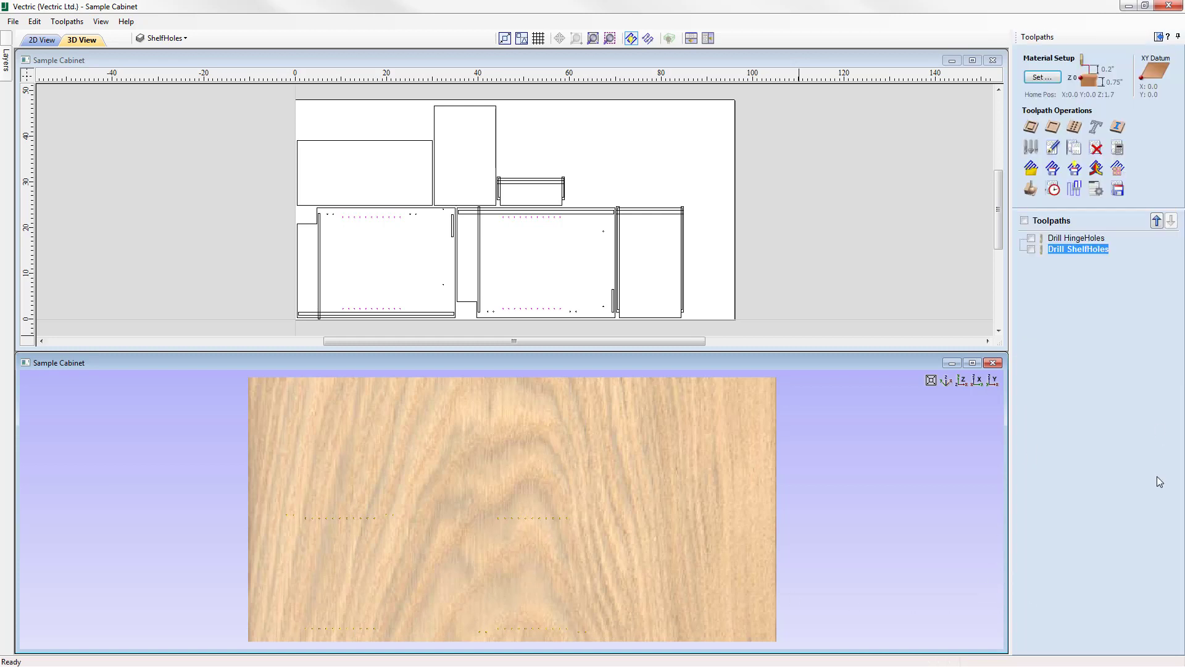
Deselect the shelf hole vectors and start a third drilling toolpath with the Drill (118.0° - 1/4") tool.
{"action": "left_click", "coordinate": [625, 141]}
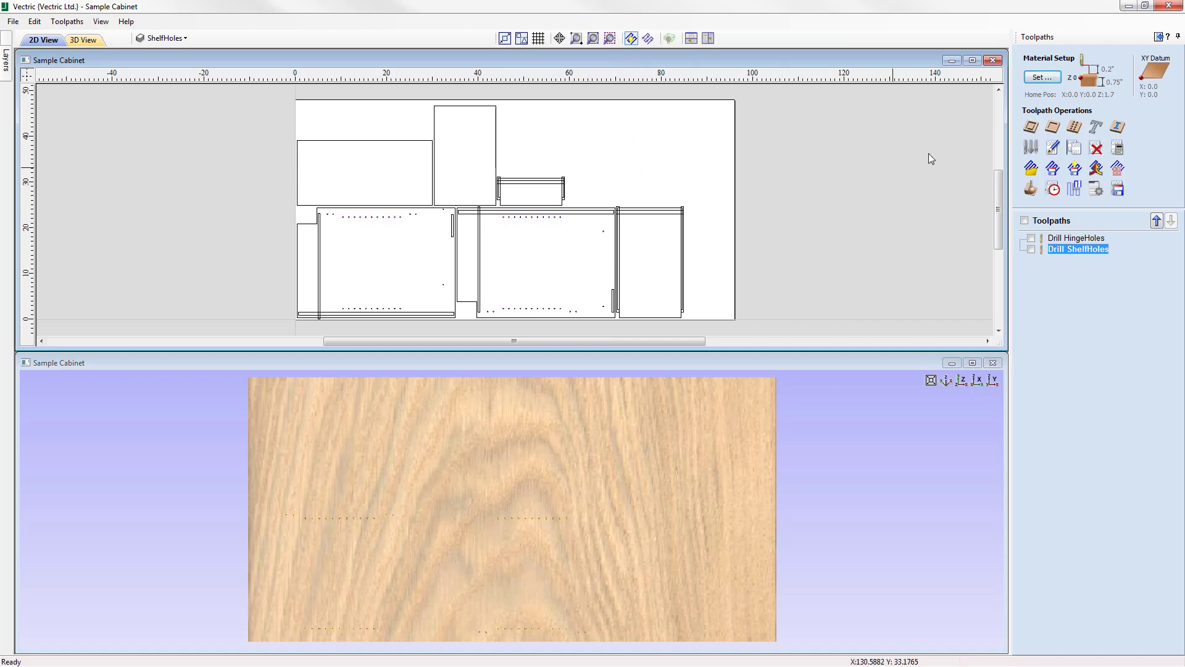
{"action": "left_click", "coordinate": [1075, 128]}
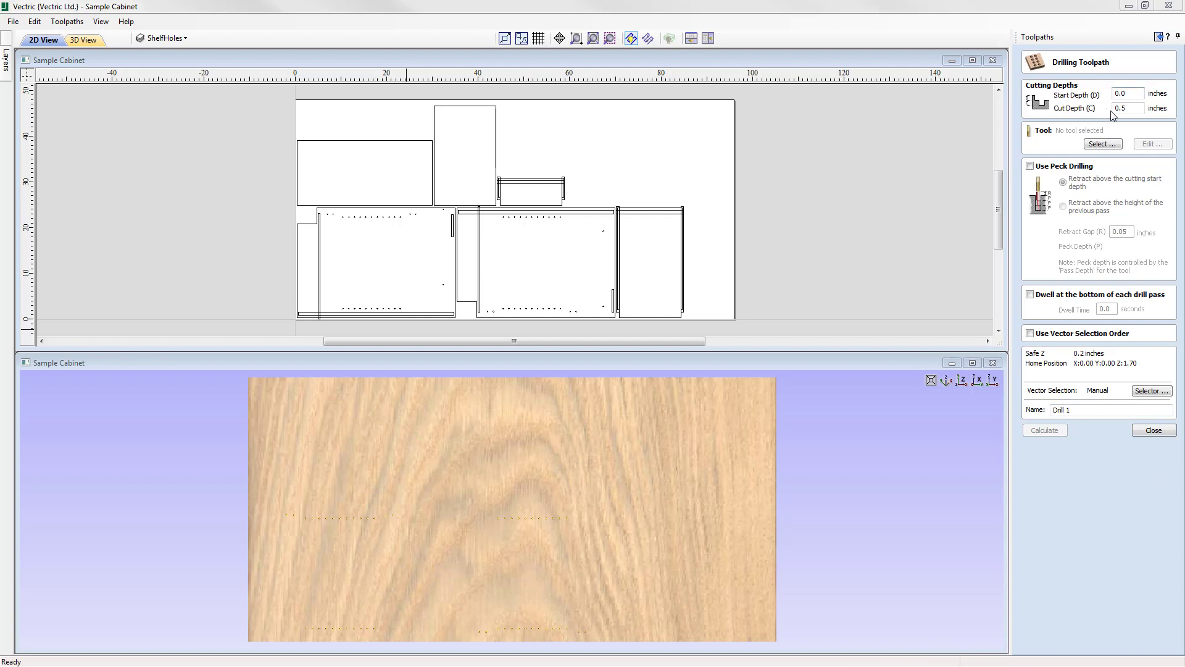
{"action": "left_click", "coordinate": [1102, 144]}
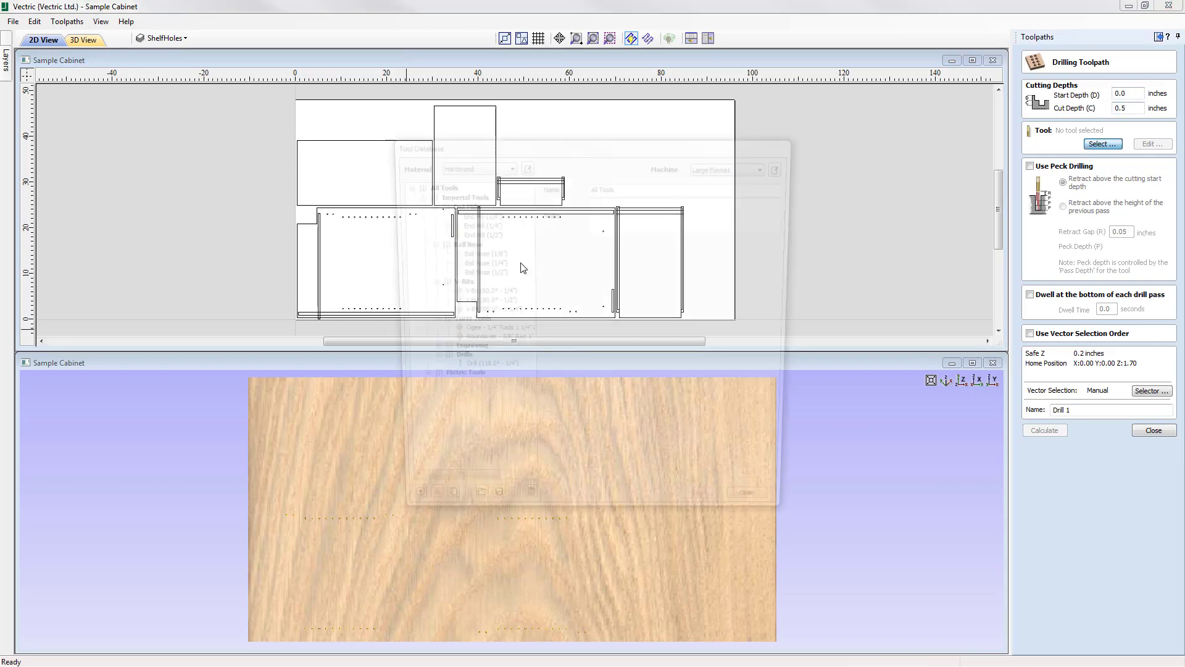
{"action": "left_click", "coordinate": [469, 371]}
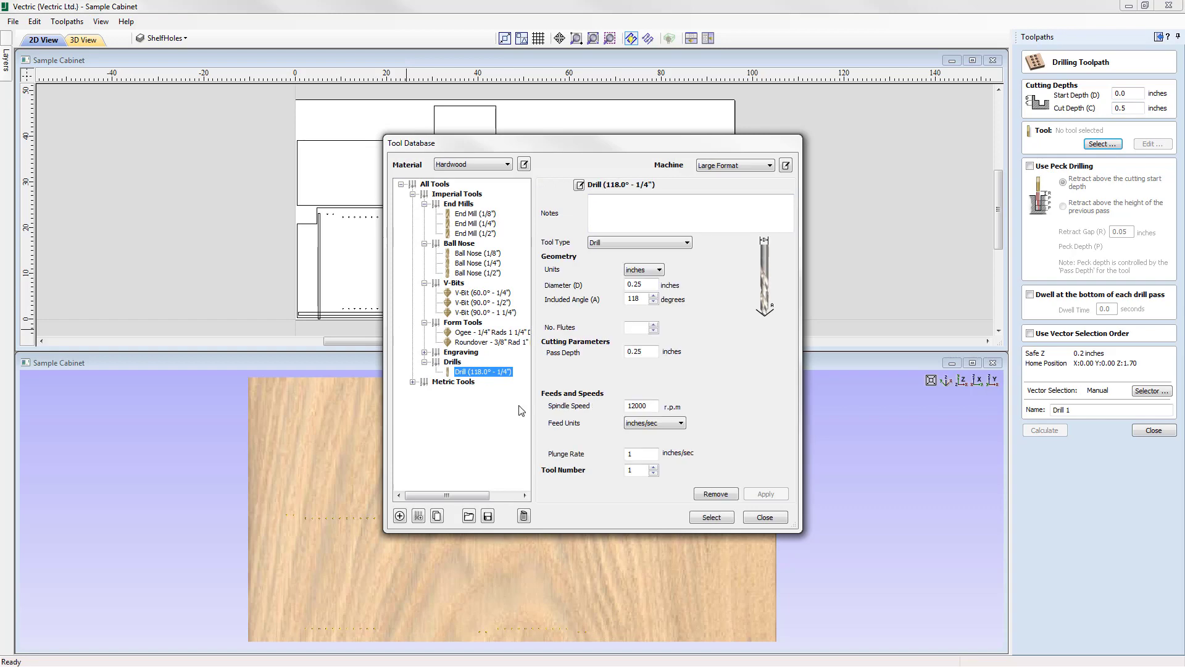
{"action": "left_click", "coordinate": [713, 518]}
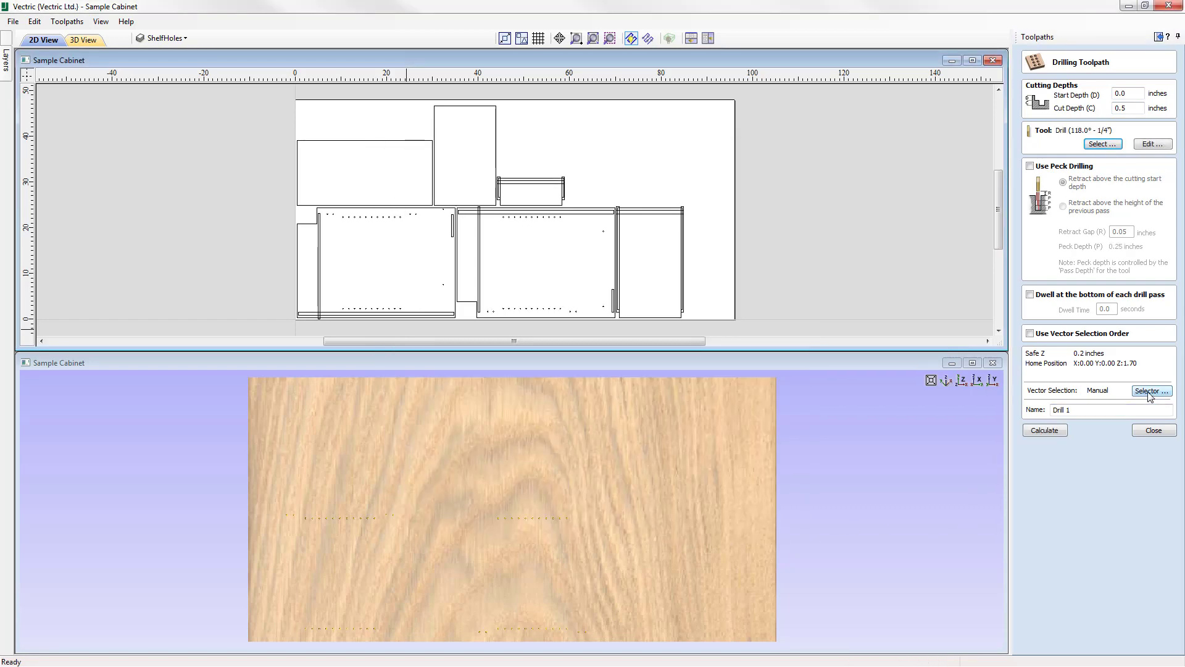
Filter the vector selection to closed circles only on the DrawerHoles layer, and associate the filters with the toolpath.
{"action": "left_click", "coordinate": [1150, 392]}
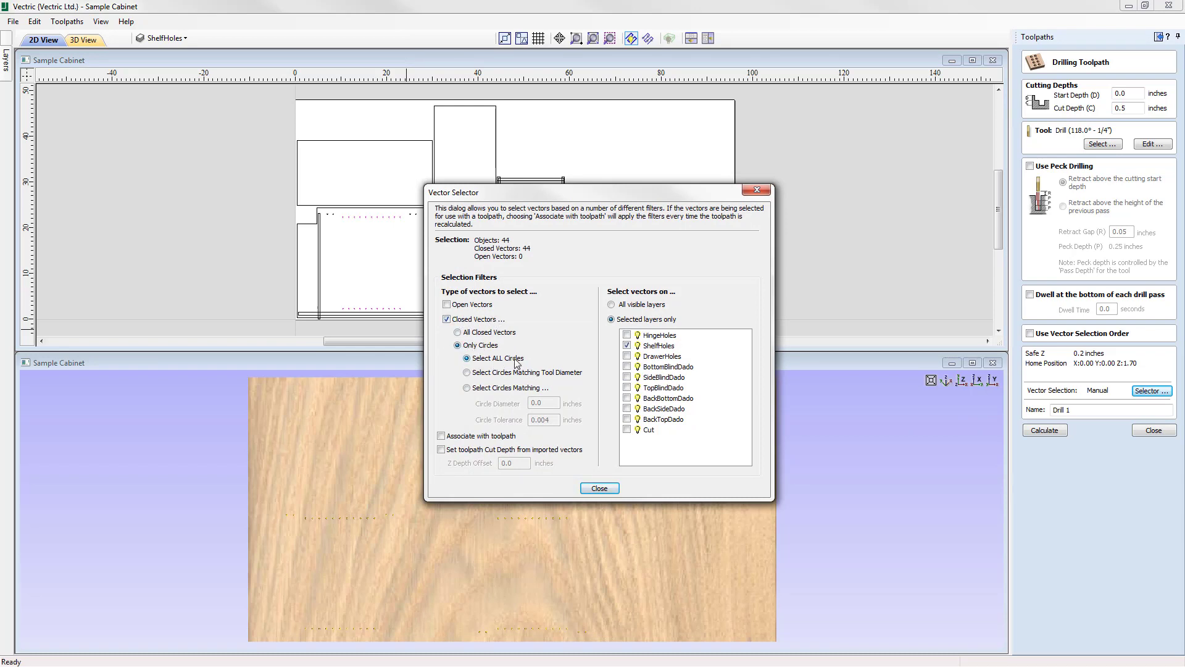
{"action": "left_click", "coordinate": [627, 356]}
{"action": "left_click", "coordinate": [442, 436]}
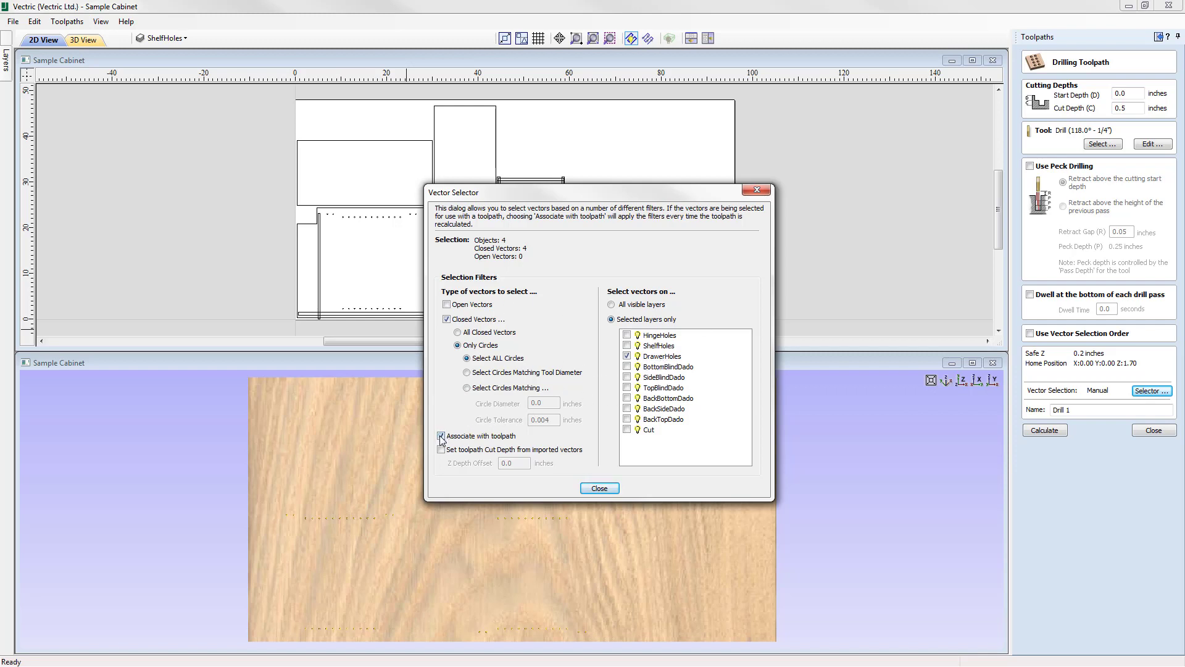
{"action": "left_click", "coordinate": [599, 487]}
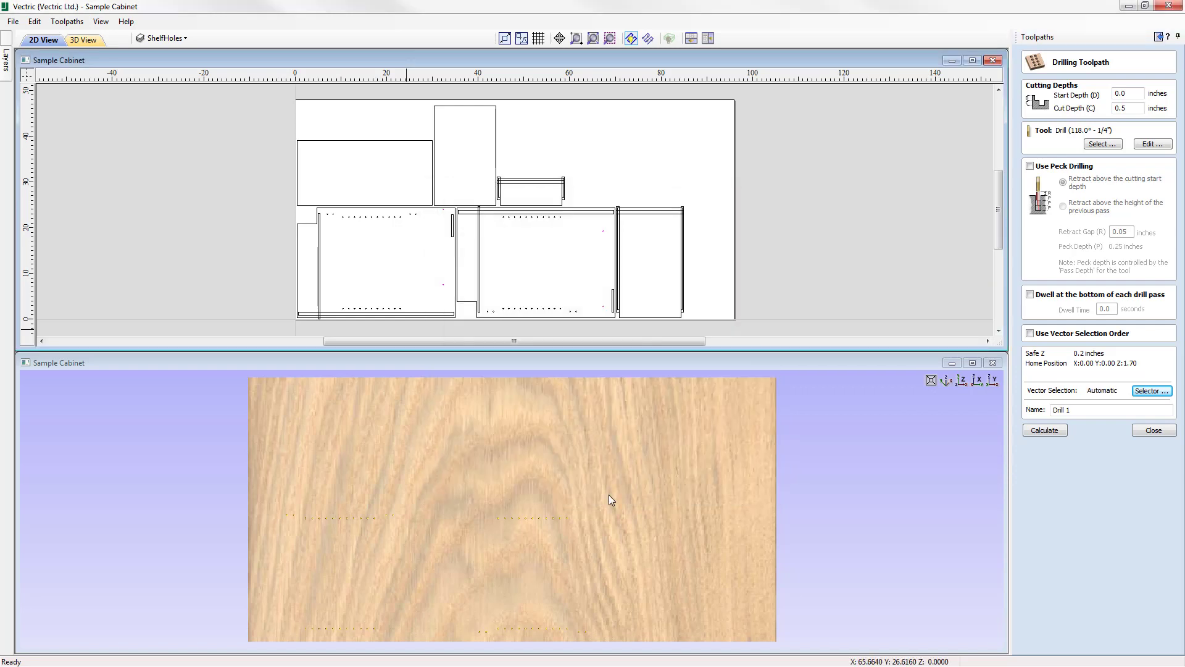
Make DrawerHoles the active layer, copy its layer name, and name the drilling toolpath "Drill DrawerHoles".
{"action": "left_click", "coordinate": [166, 38]}
{"action": "double_click", "coordinate": [201, 84]}
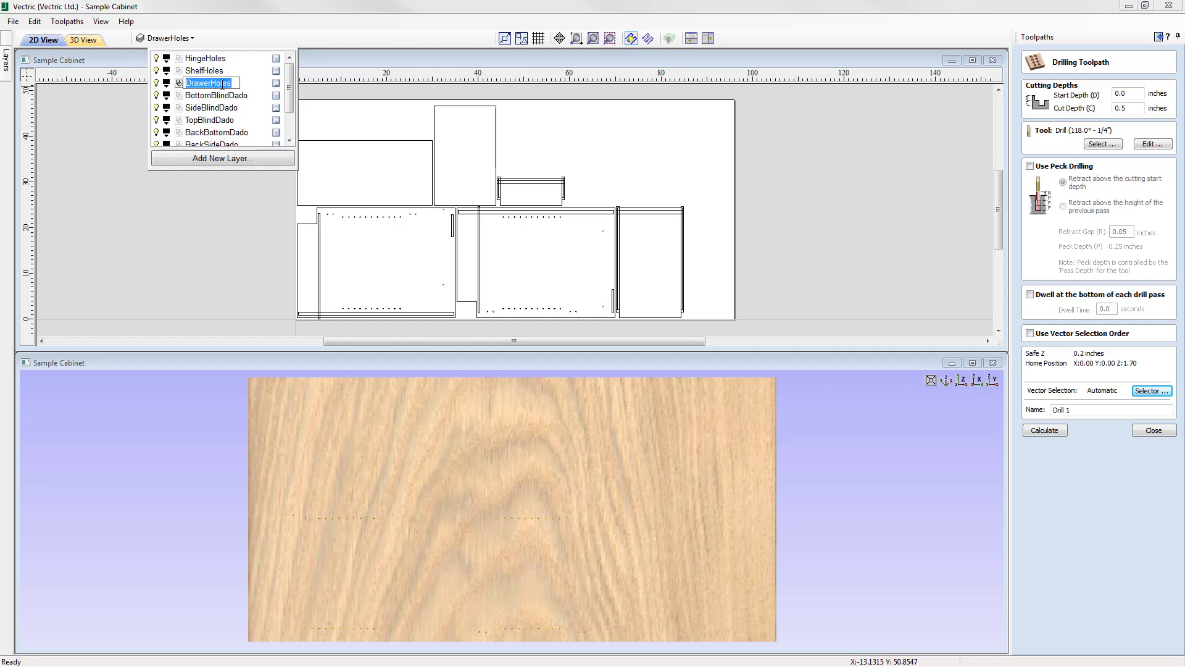
{"action": "right_click", "coordinate": [222, 84]}
{"action": "left_click", "coordinate": [281, 124]}
{"action": "left_click", "coordinate": [1077, 410]}
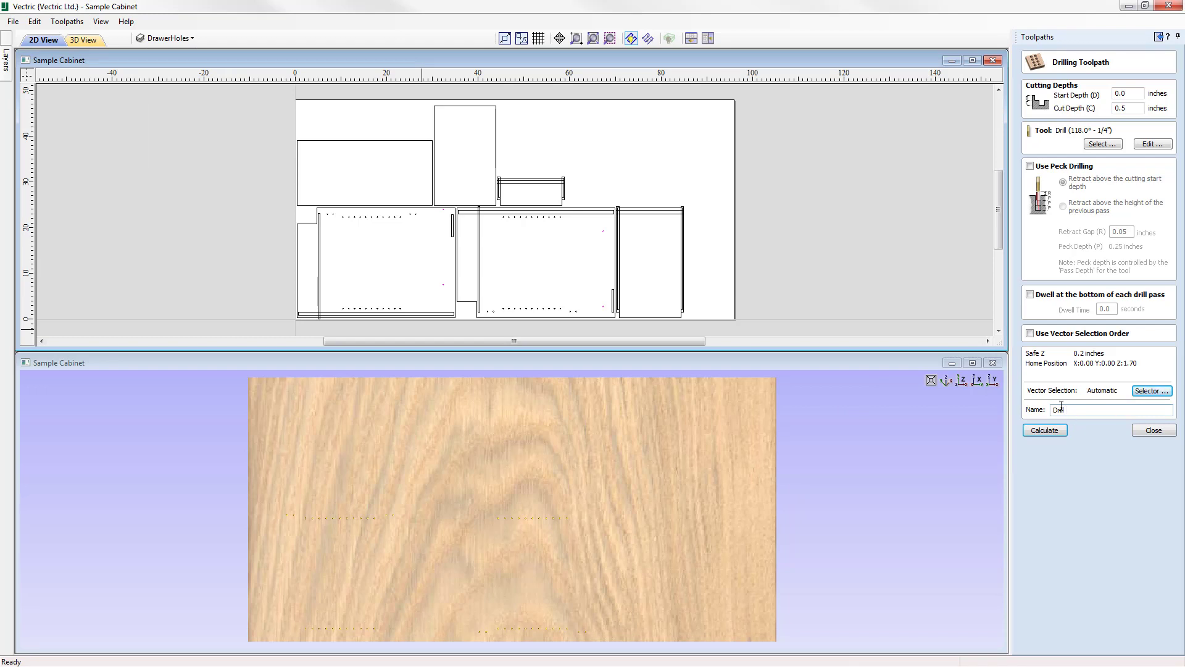
{"action": "right_click", "coordinate": [1062, 411]}
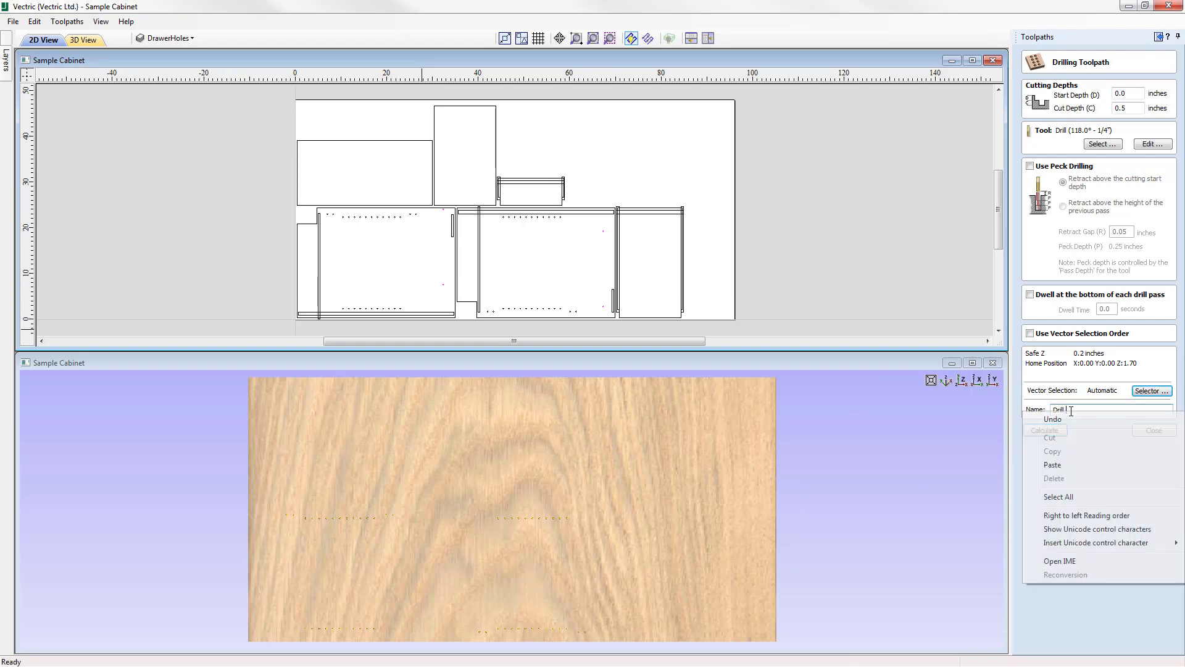
{"action": "left_click", "coordinate": [1061, 465]}
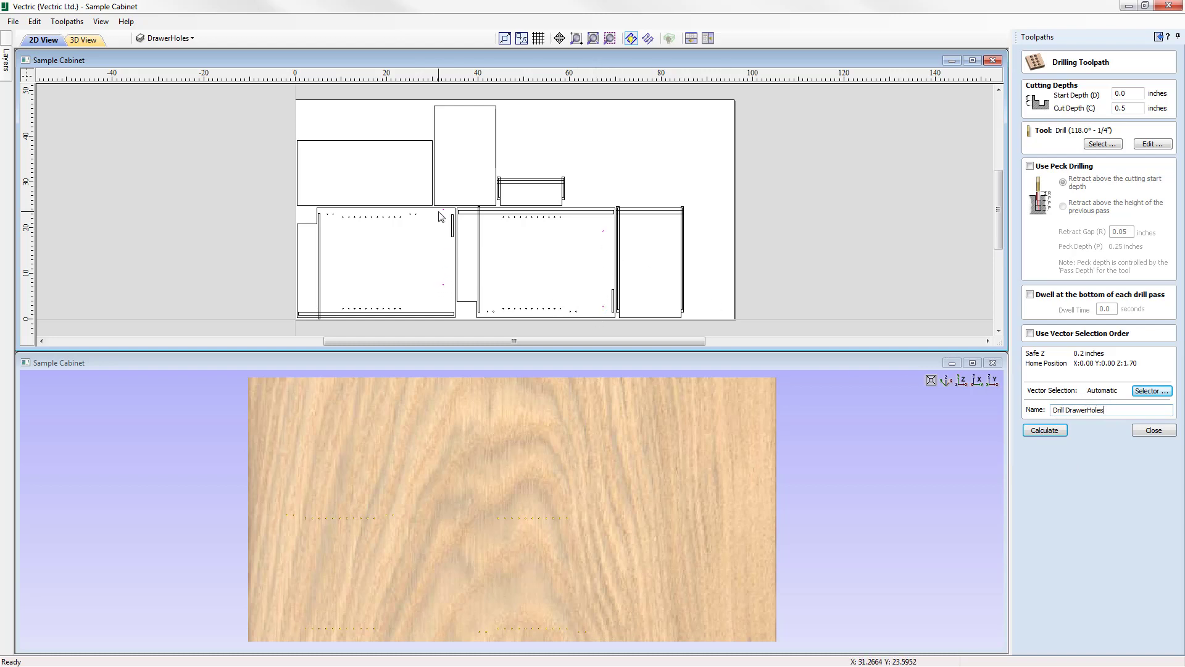
Calculate the Drill DrawerHoles toolpath, preview it on the material, and close the preview.
{"action": "left_click", "coordinate": [1051, 429]}
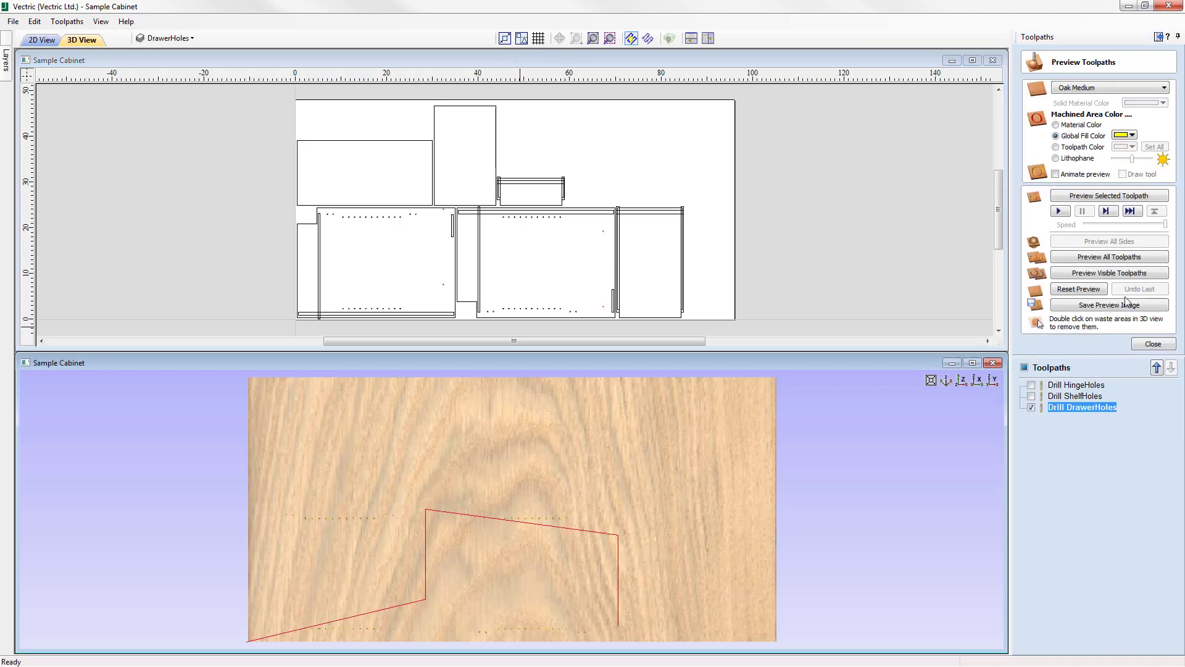
{"action": "left_click", "coordinate": [1131, 196]}
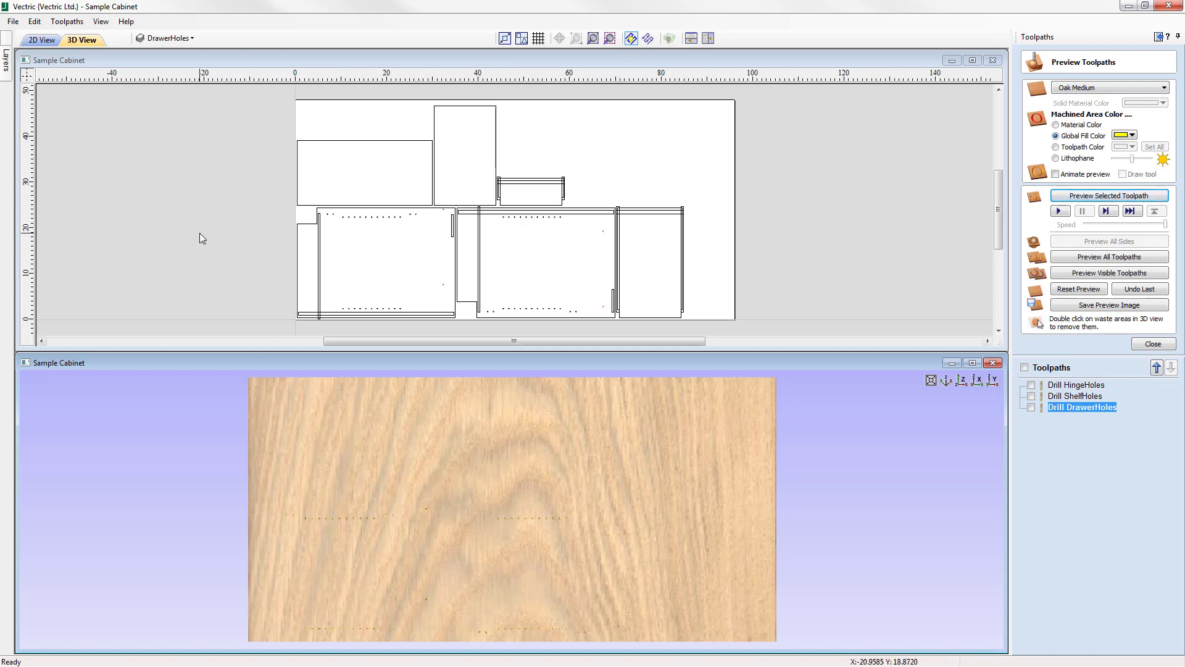
{"action": "left_click", "coordinate": [166, 38]}
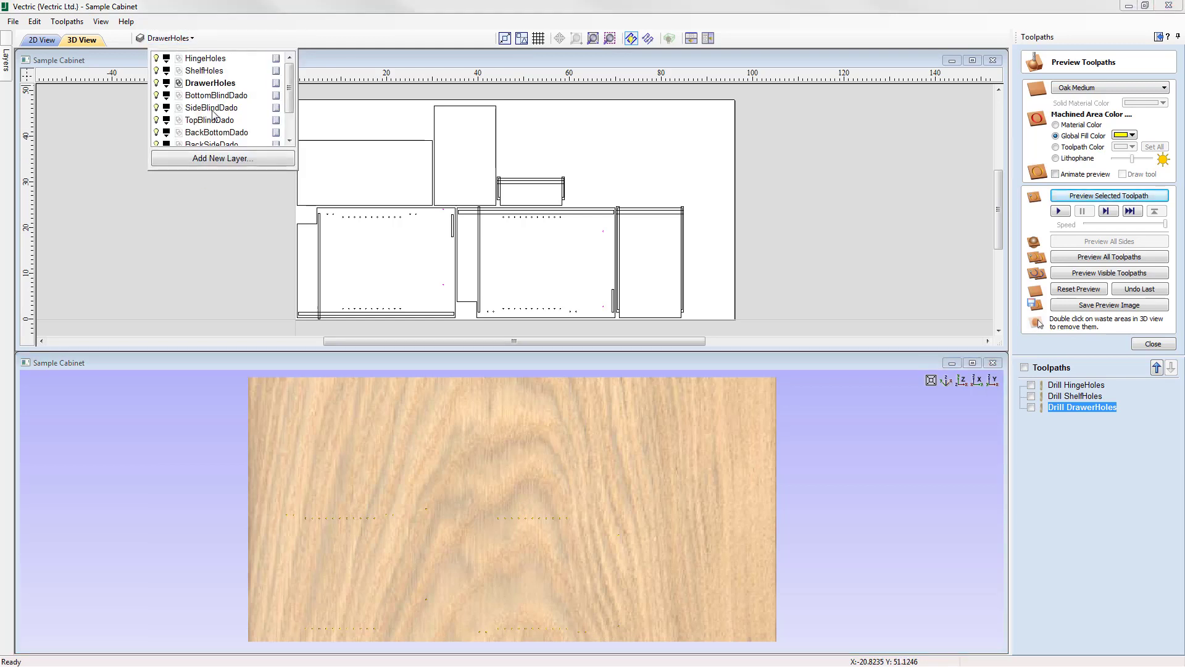
{"action": "left_click", "coordinate": [1152, 344]}
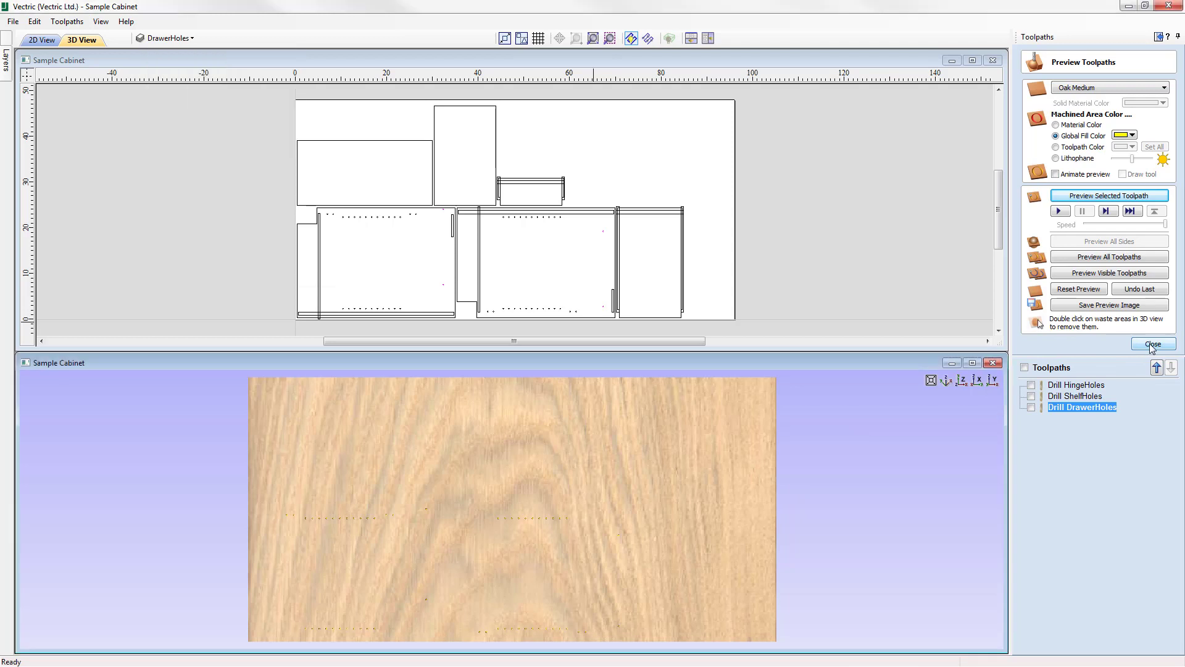
{"action": "left_click", "coordinate": [1152, 345]}
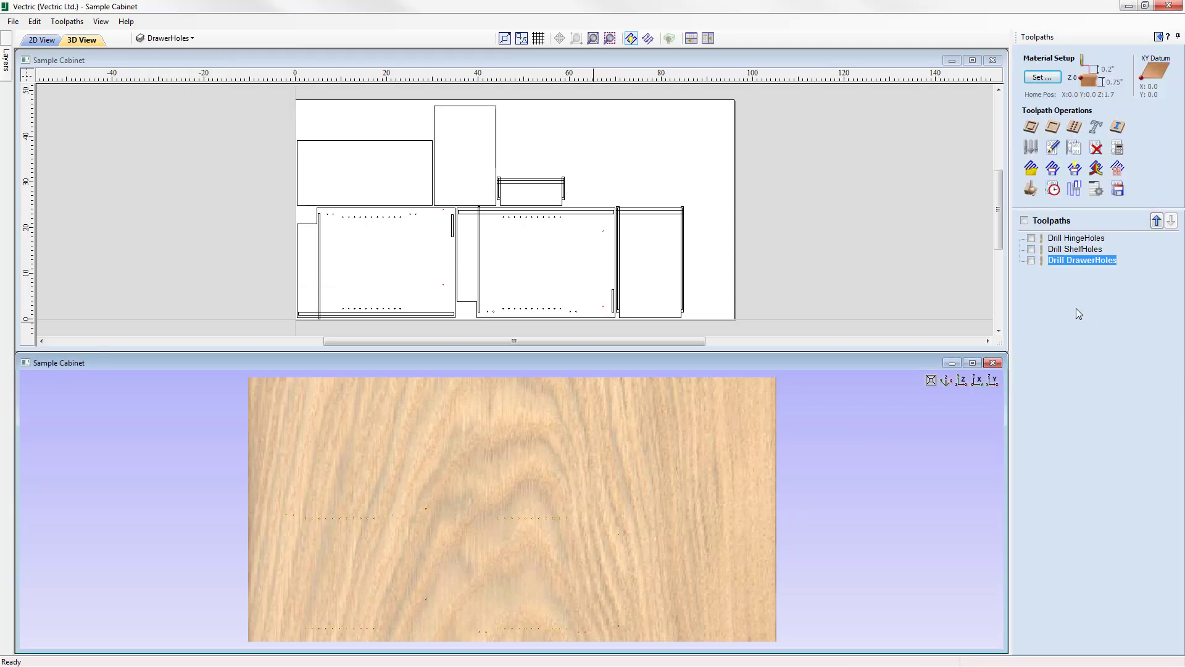
Start a 2D profile toolpath with a 0.375 inch cut depth and the End Mill (3/8") tool, machining Inside / Left of the vectors.
{"action": "left_click", "coordinate": [680, 150]}
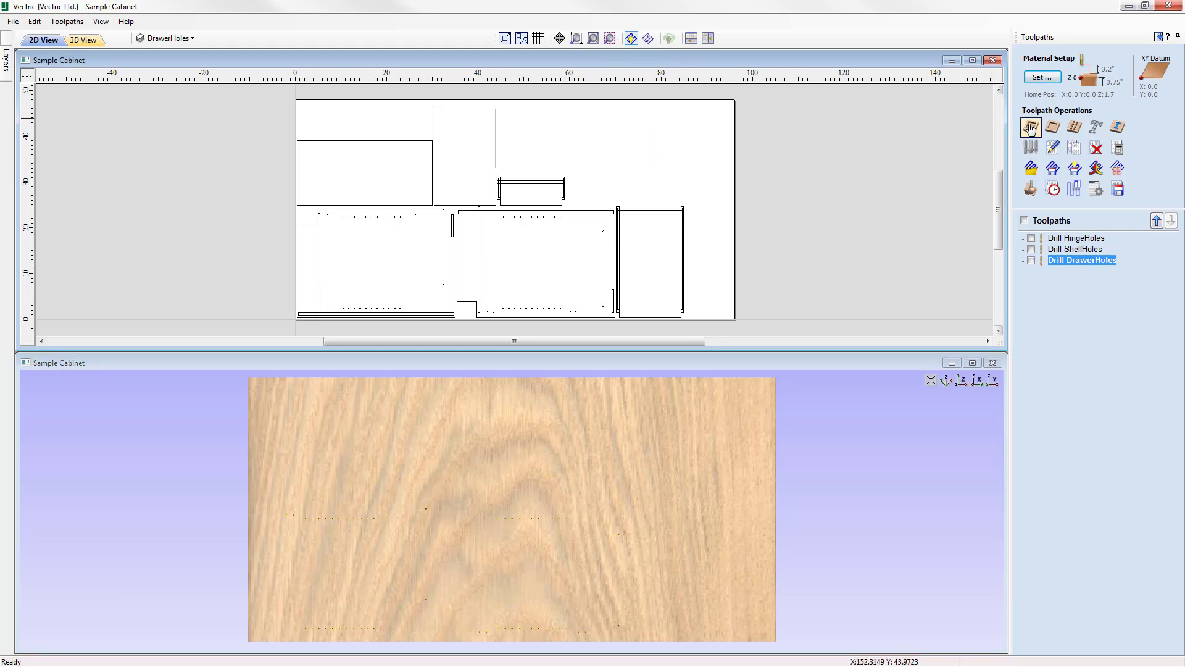
{"action": "left_click", "coordinate": [1030, 128]}
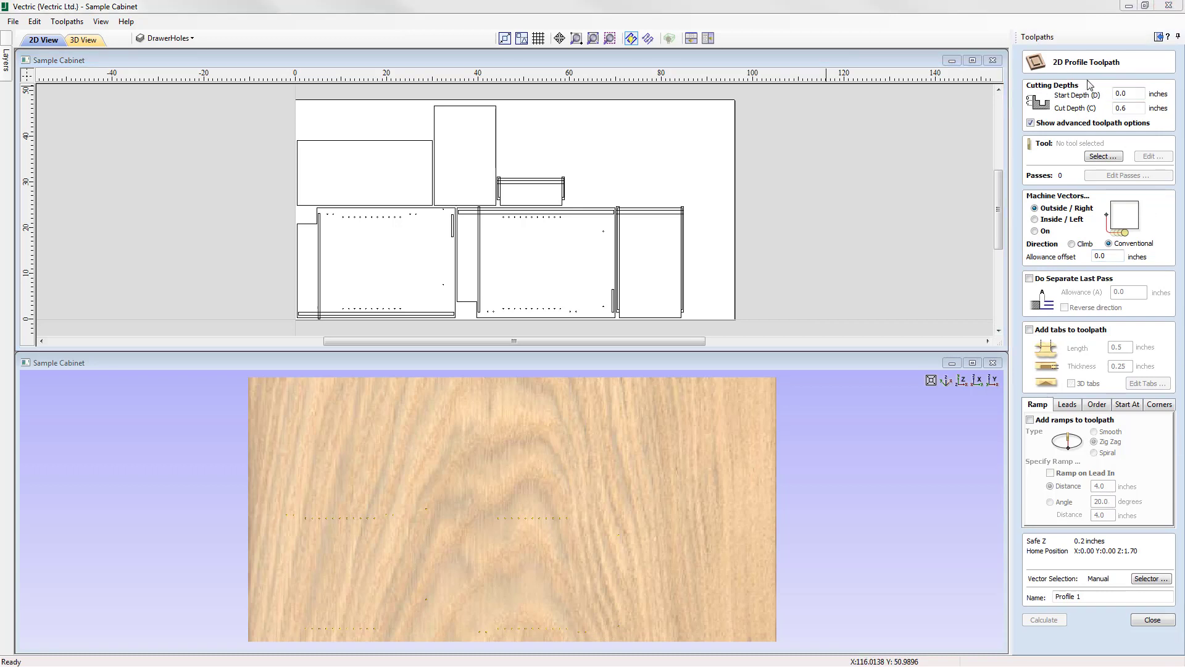
{"action": "left_click", "coordinate": [1133, 93]}
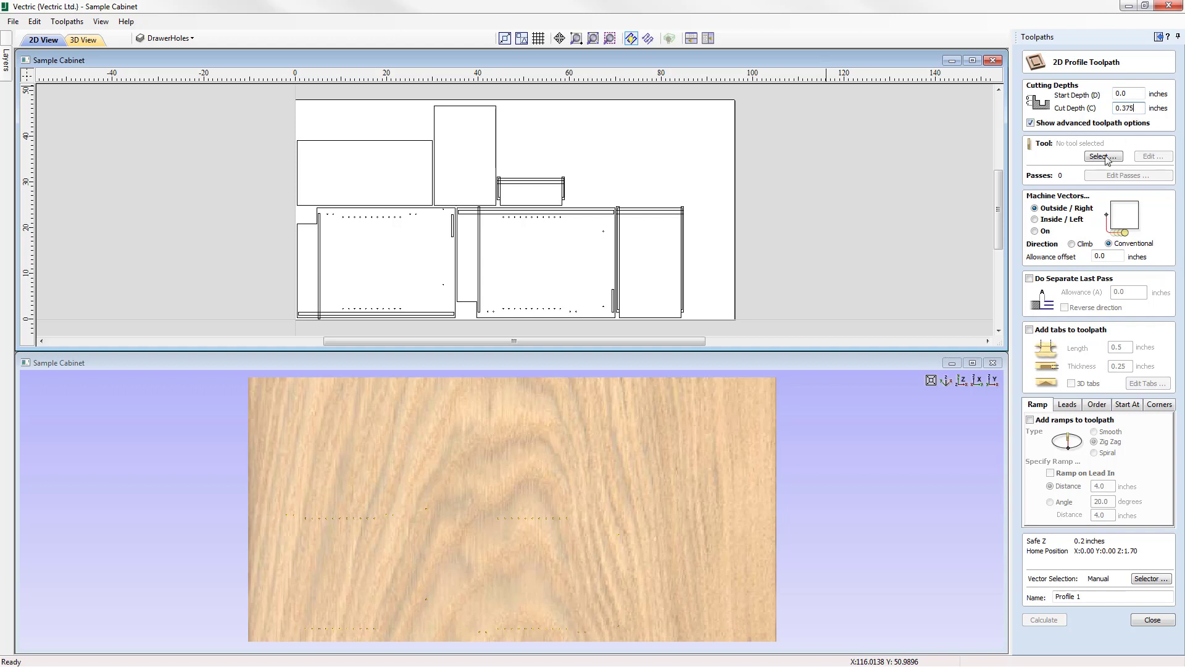
{"action": "left_click", "coordinate": [1103, 158]}
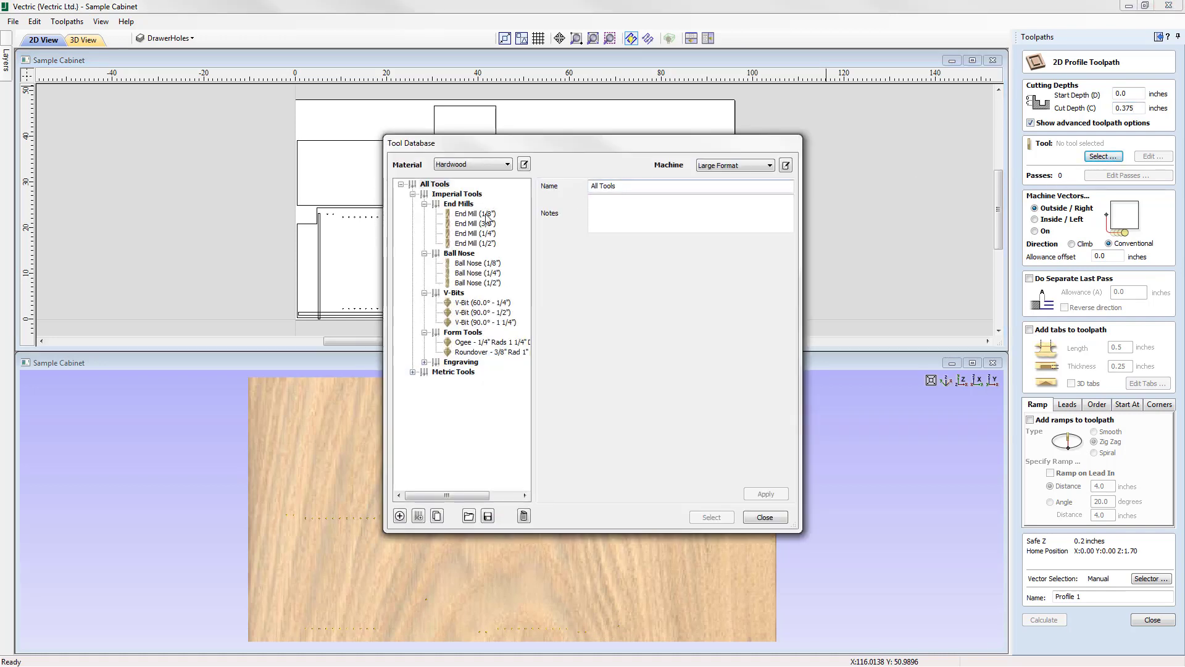
{"action": "left_click", "coordinate": [468, 224]}
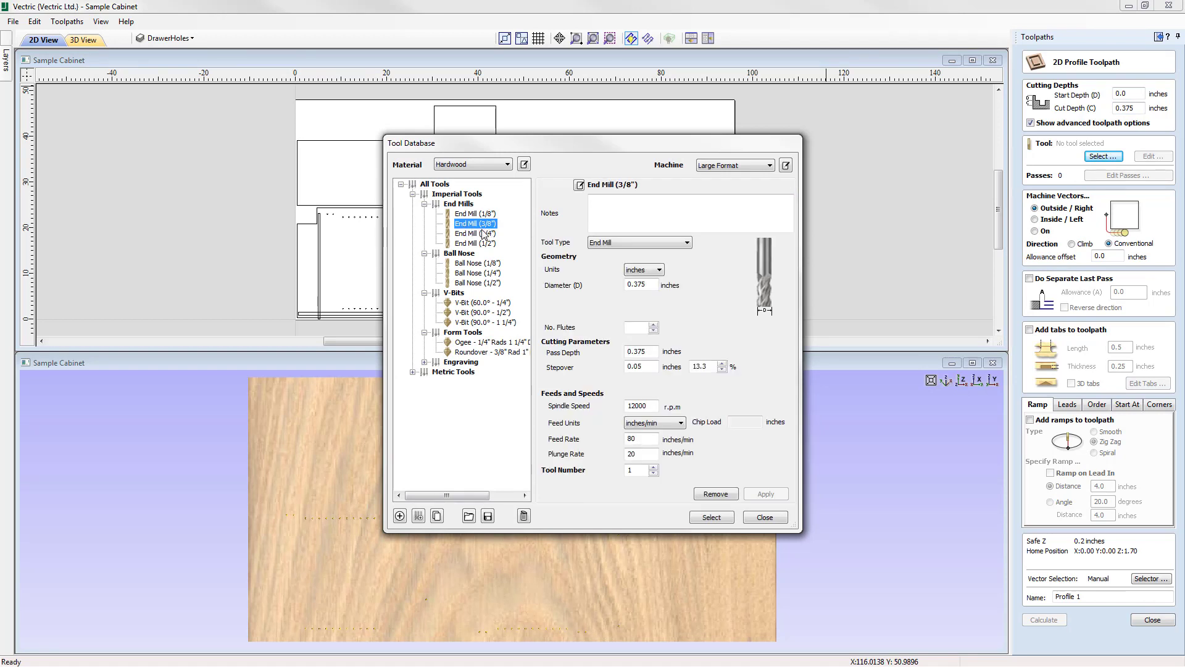
{"action": "left_click", "coordinate": [712, 518]}
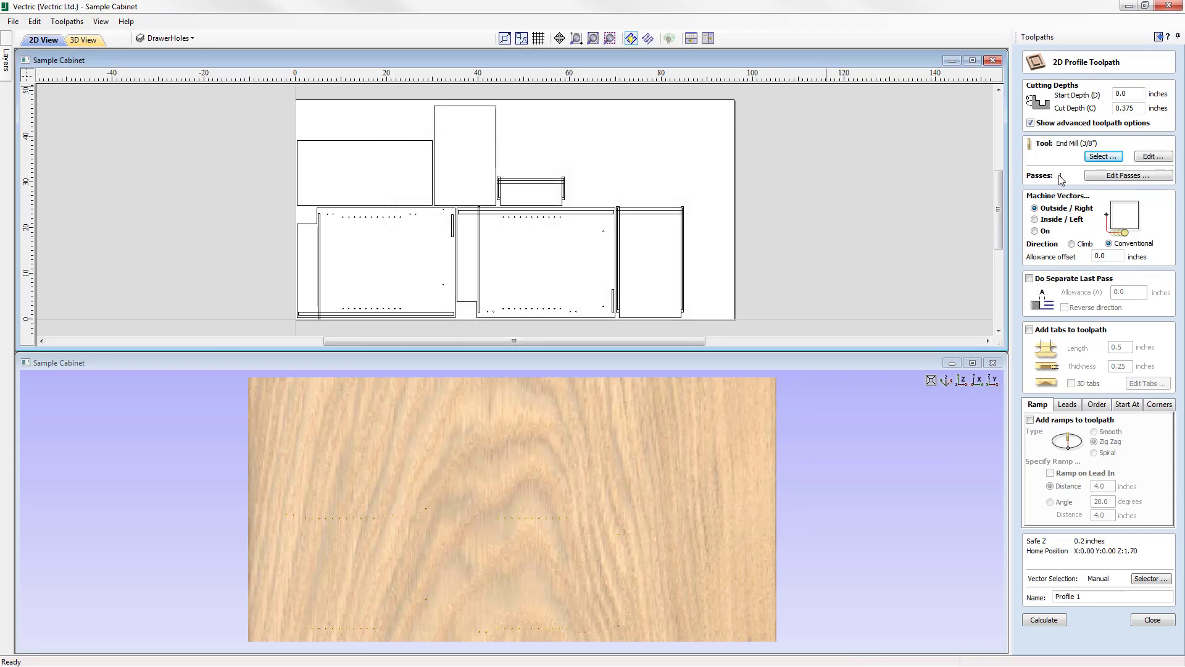
{"action": "left_click", "coordinate": [1056, 221]}
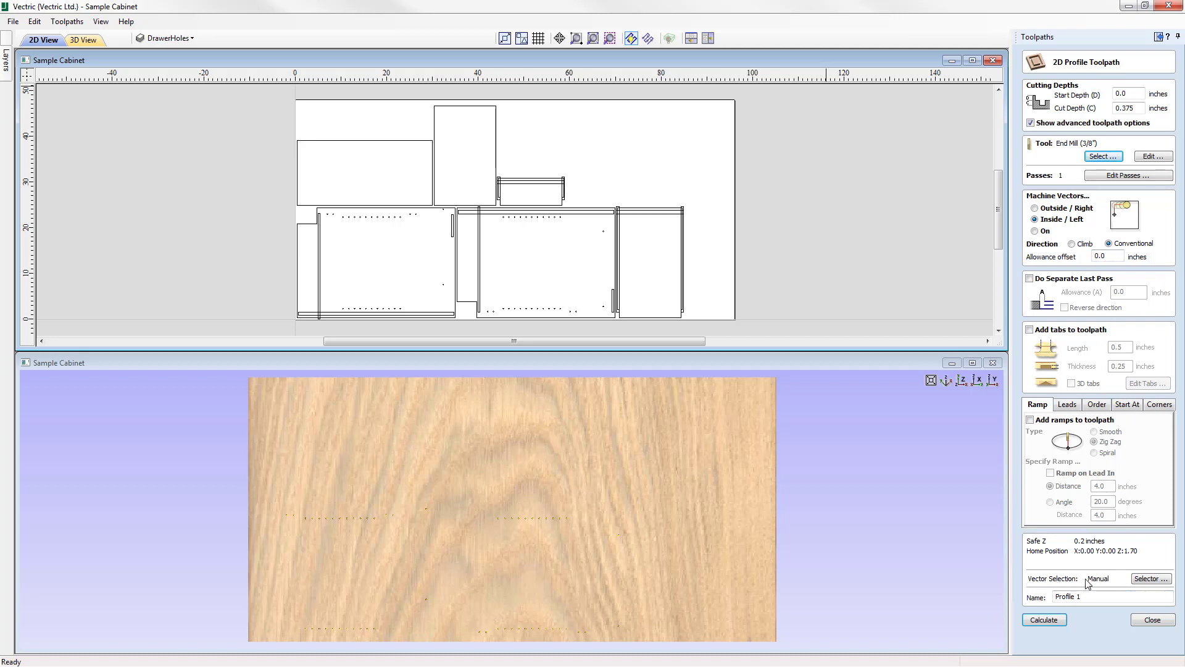
Filter the vector selection to all closed vectors only on the BottomBlindDado layer, and associate the filters with the toolpath.
{"action": "left_click", "coordinate": [1147, 579]}
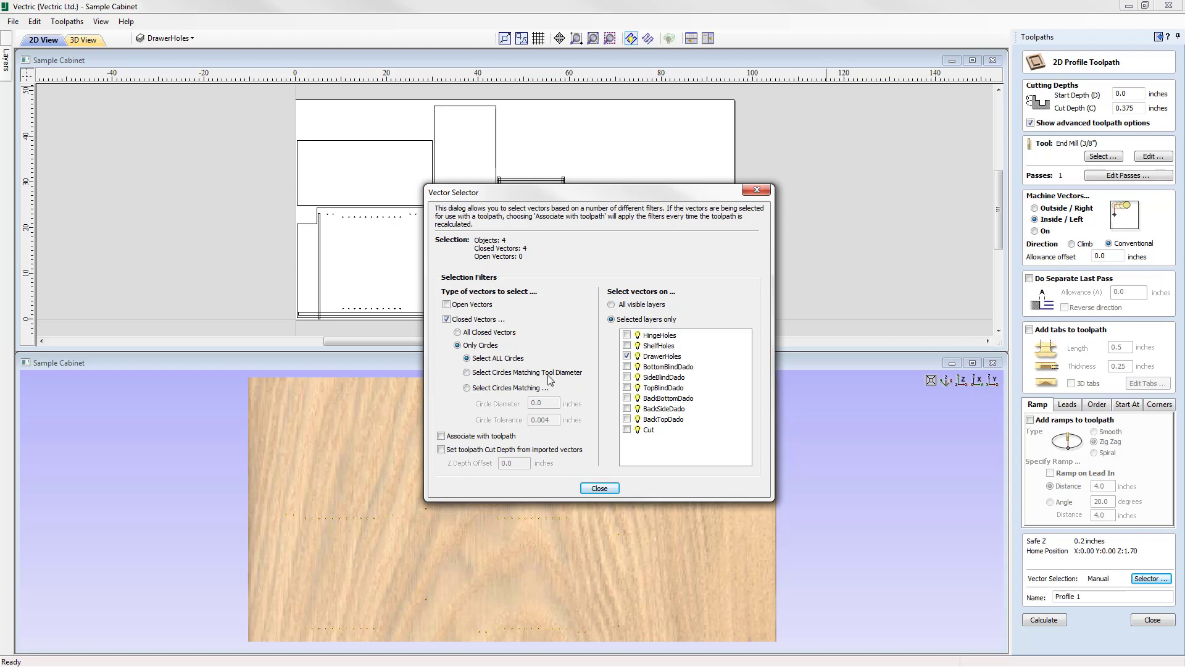
{"action": "left_click", "coordinate": [458, 333]}
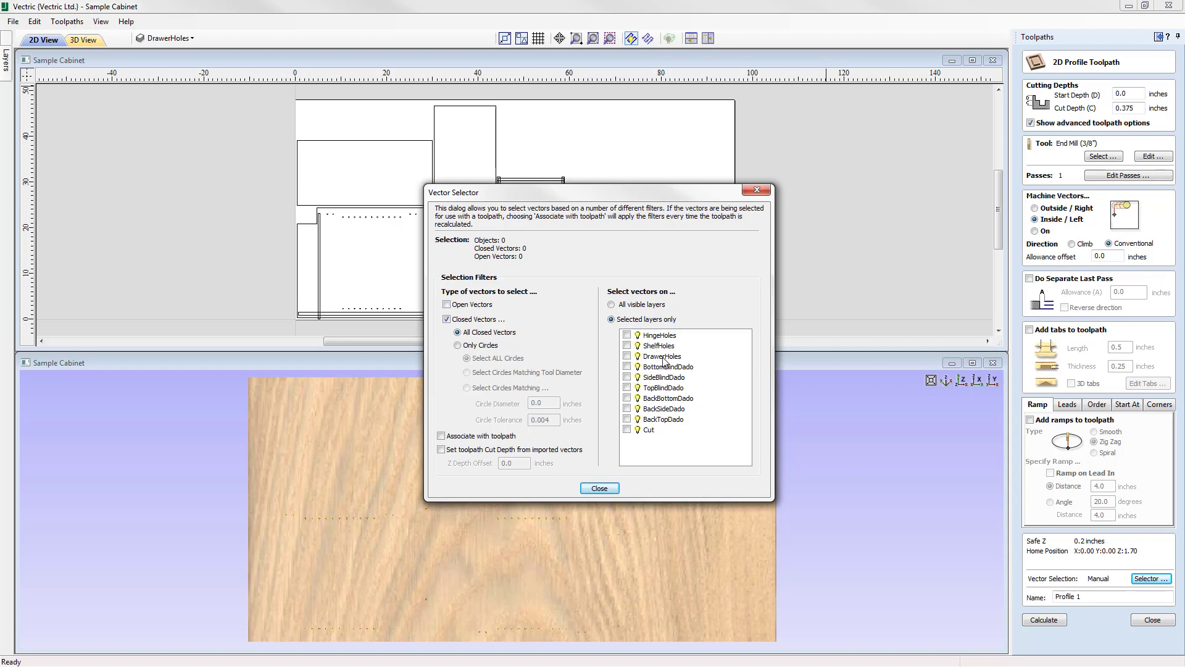
{"action": "left_click", "coordinate": [628, 367]}
{"action": "left_click", "coordinate": [599, 489]}
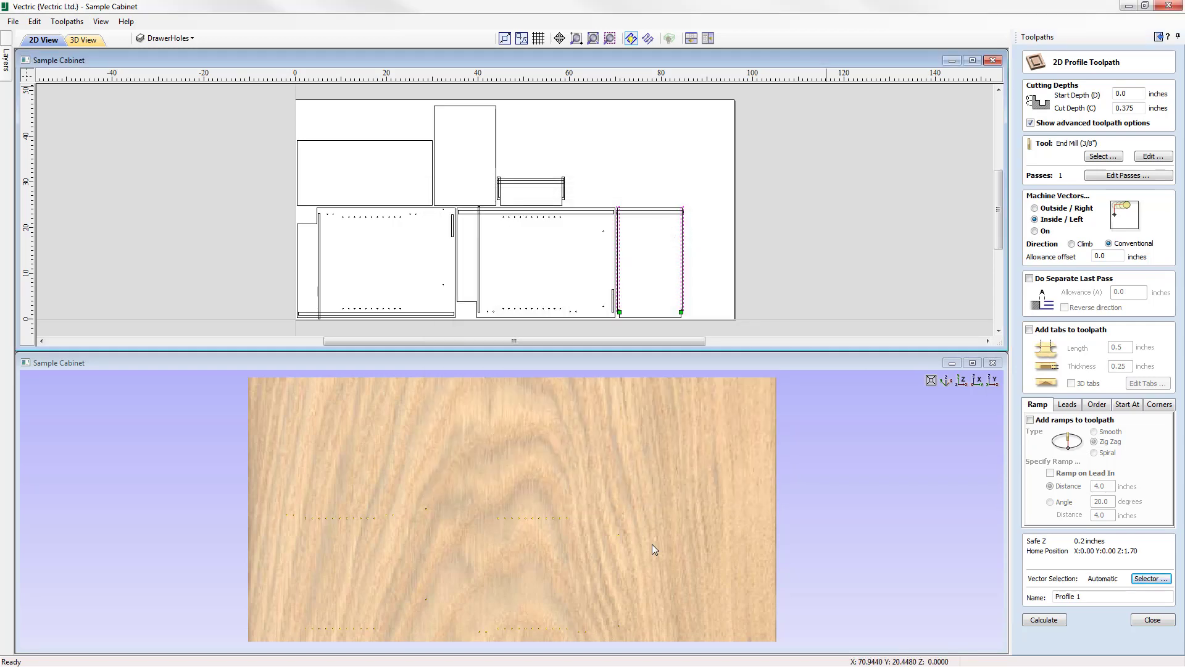
Make BottomBlindDado the active layer, copy its layer name, and name the profile toolpath "Profile BottomBlindDado".
{"action": "left_click", "coordinate": [178, 41]}
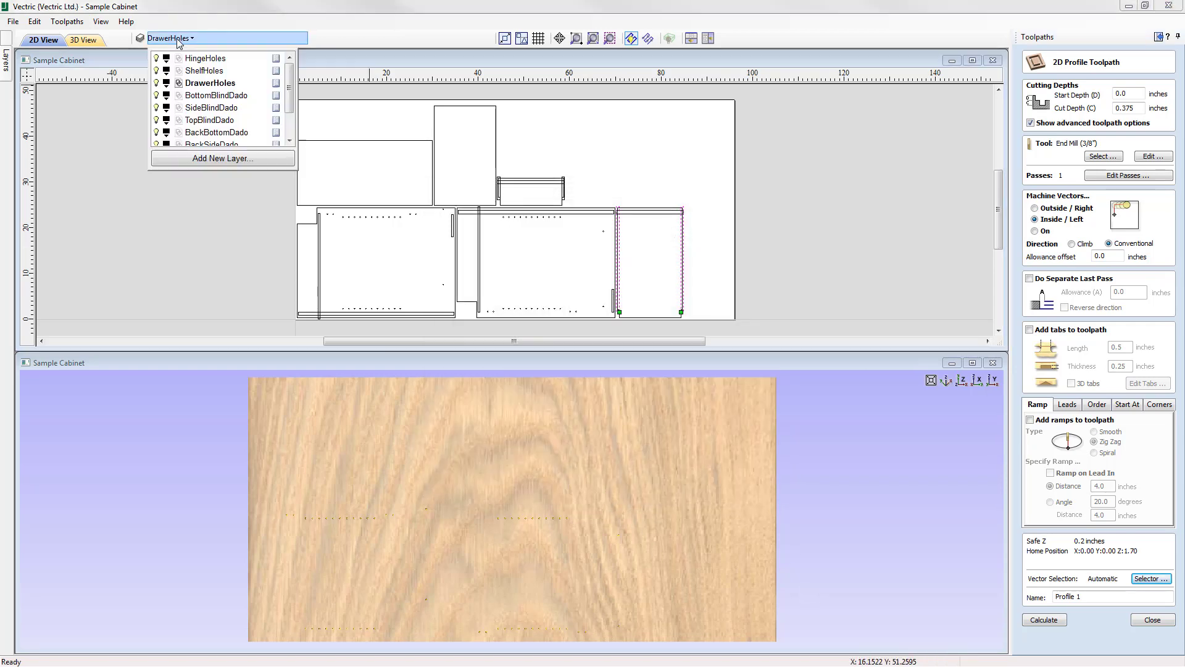
{"action": "left_click", "coordinate": [222, 96]}
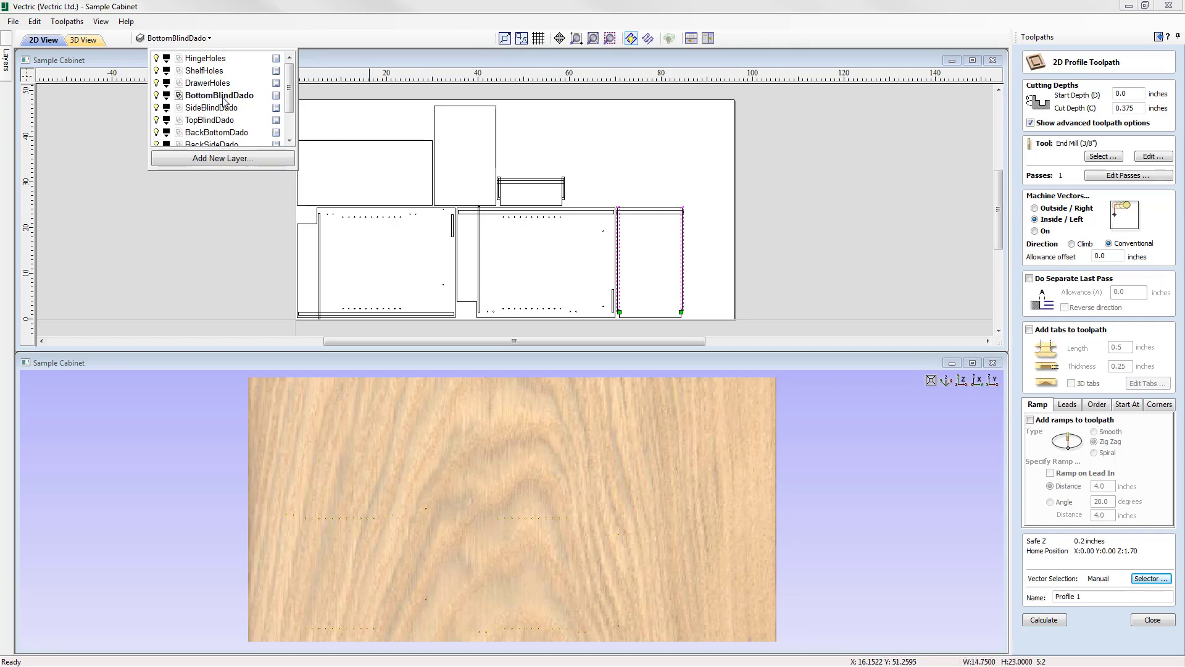
{"action": "left_click", "coordinate": [222, 97]}
{"action": "right_click", "coordinate": [218, 97]}
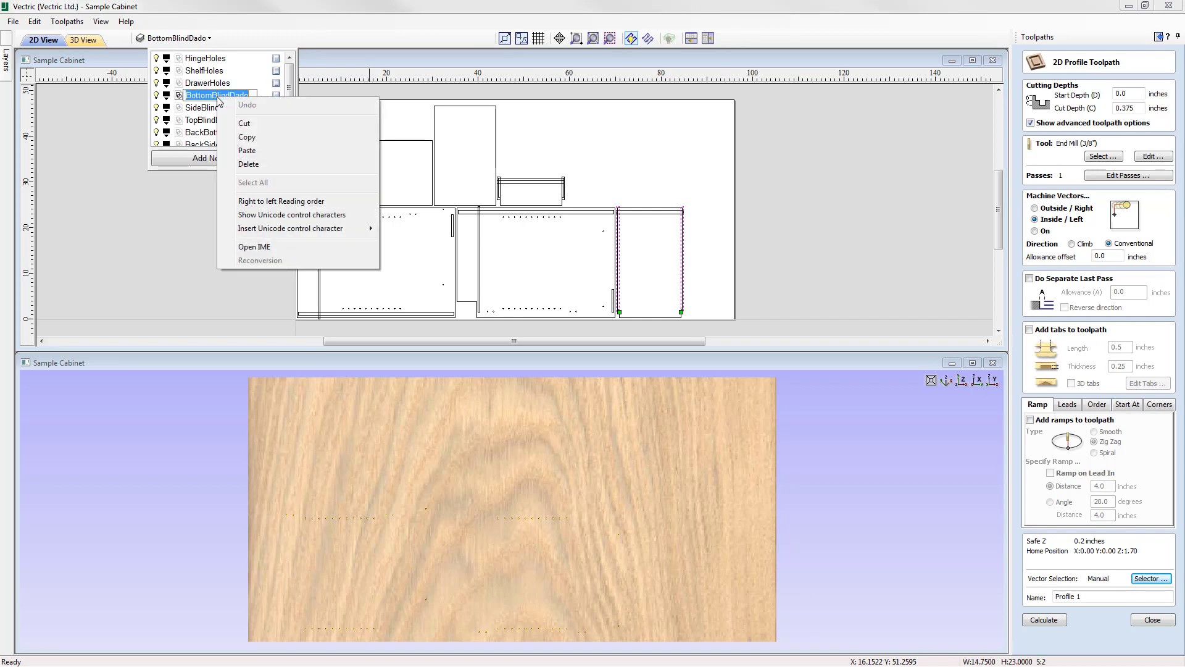
{"action": "left_click", "coordinate": [253, 141]}
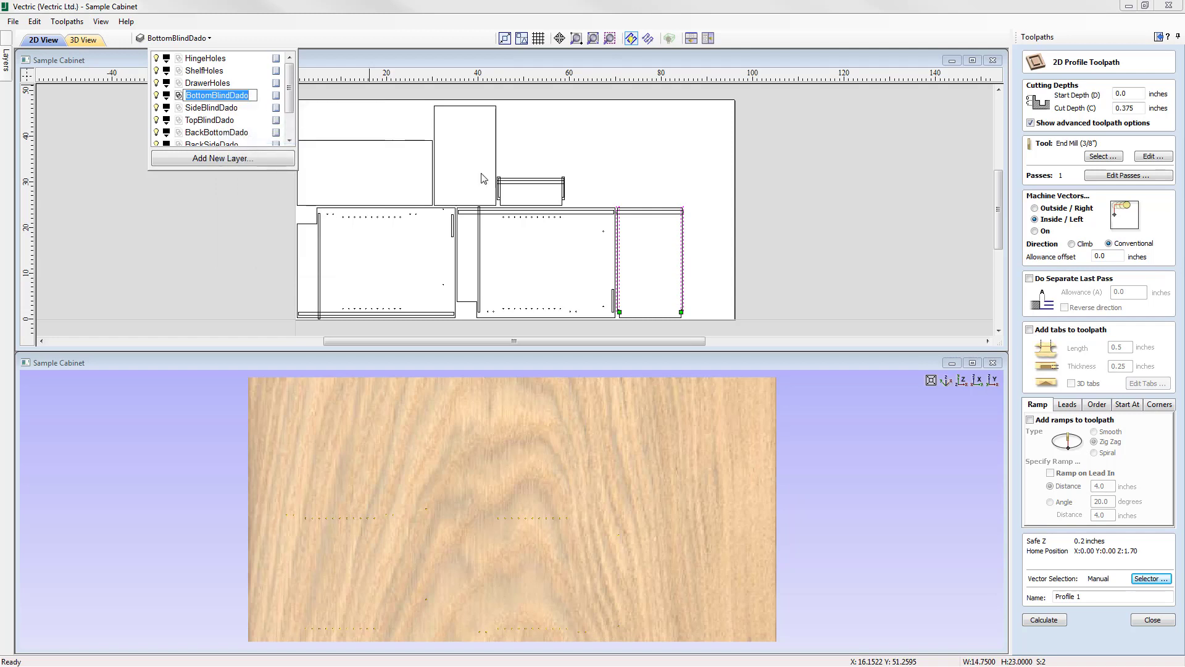
{"action": "left_click", "coordinate": [1089, 598]}
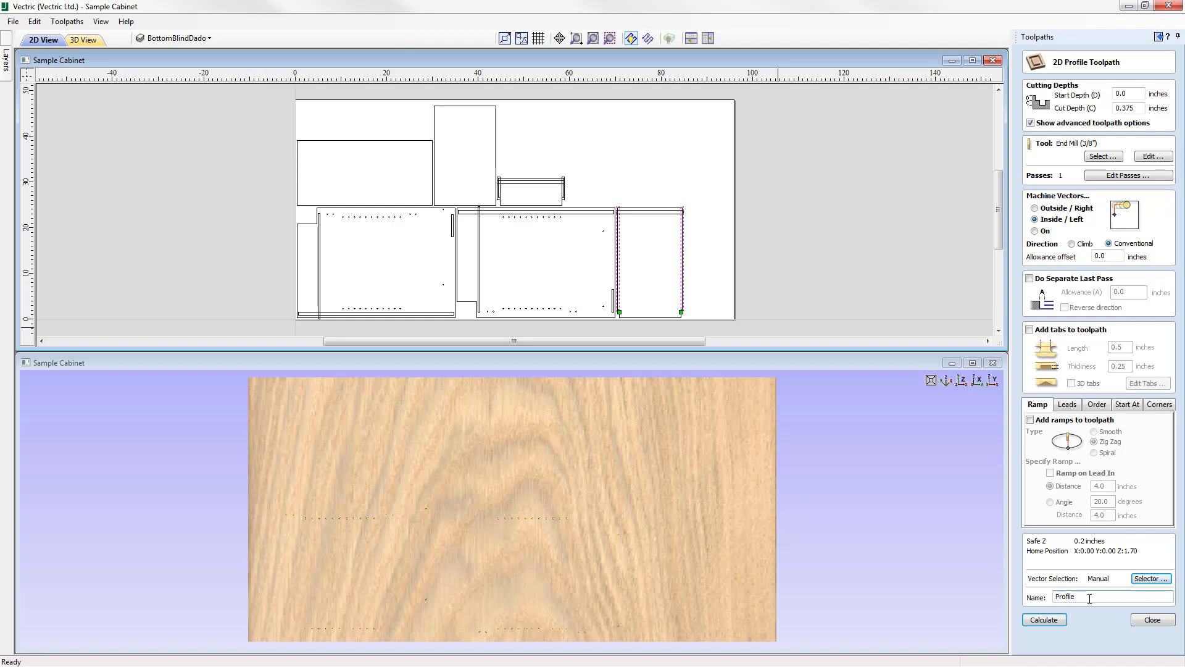
{"action": "right_click", "coordinate": [1084, 597]}
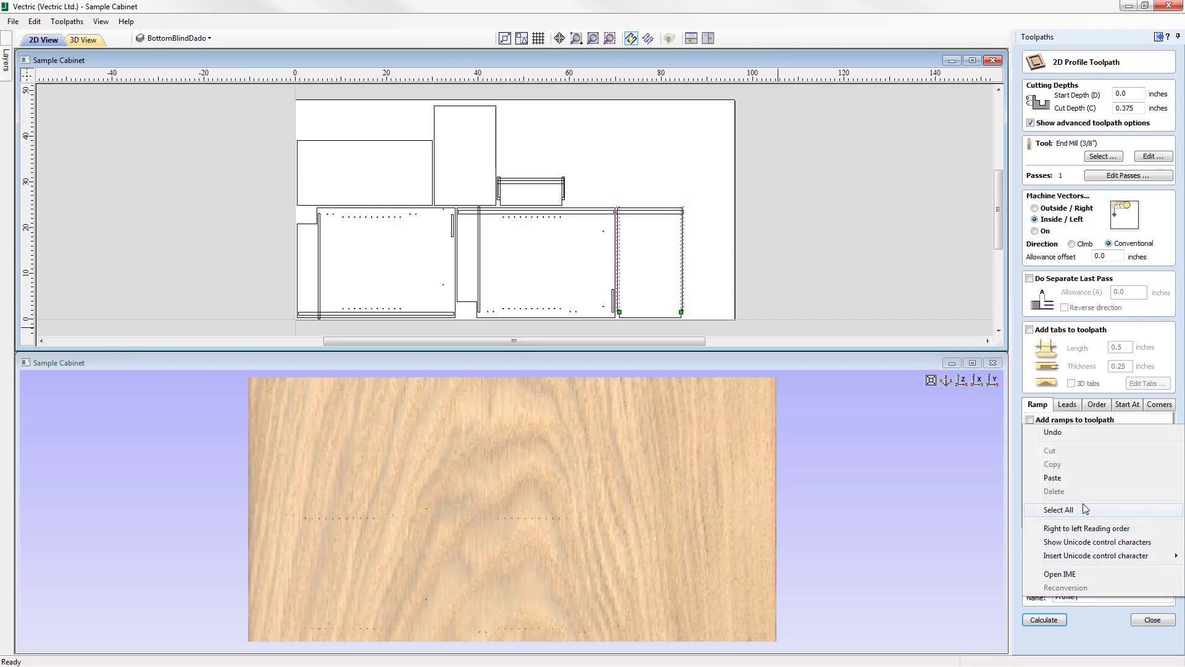
{"action": "left_click", "coordinate": [1077, 476]}
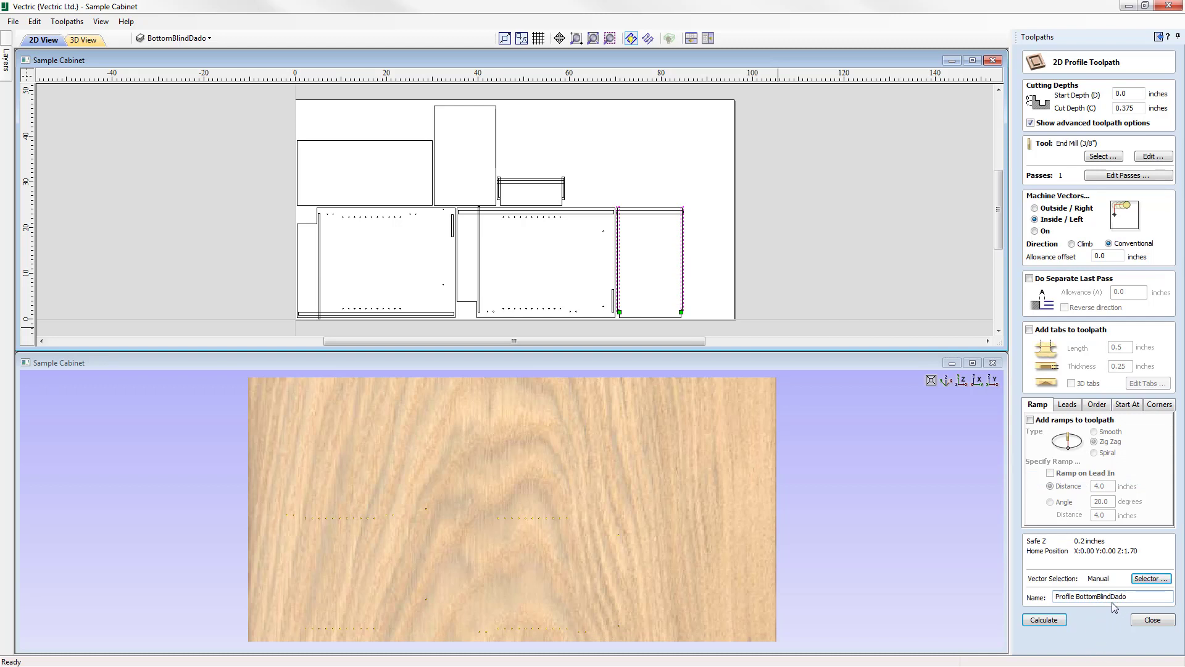
Calculate the Profile BottomBlindDado toolpath, preview it on the material, and close the preview.
{"action": "left_click", "coordinate": [1044, 619]}
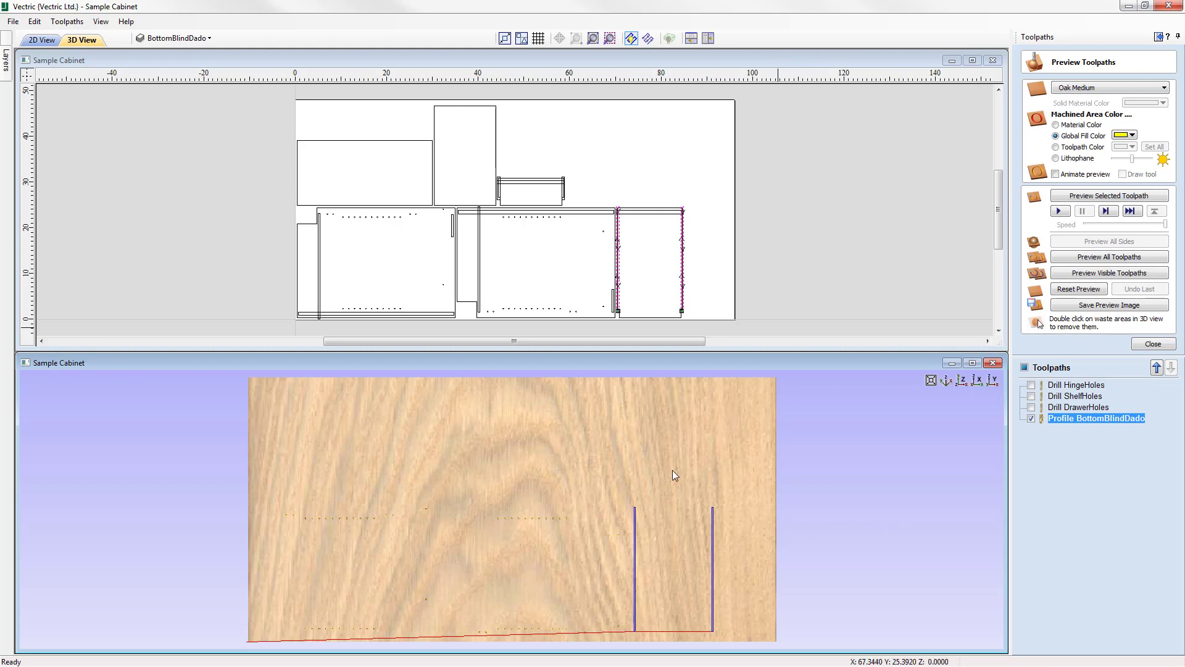
{"action": "left_click", "coordinate": [1096, 196]}
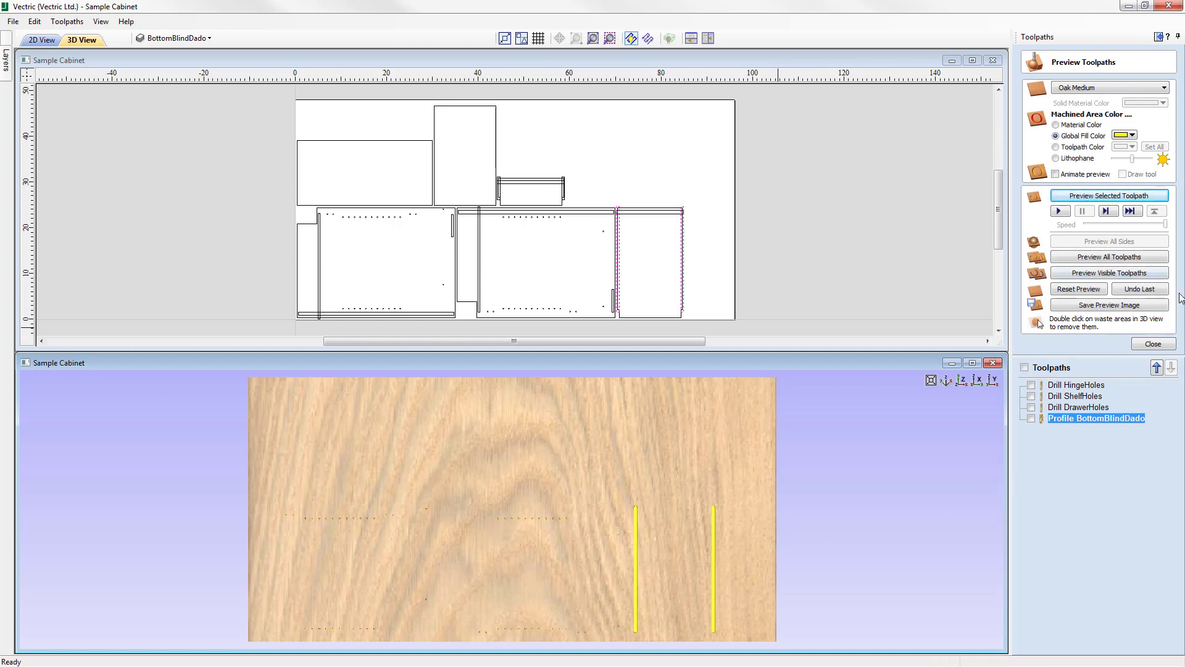
{"action": "left_click", "coordinate": [1152, 344]}
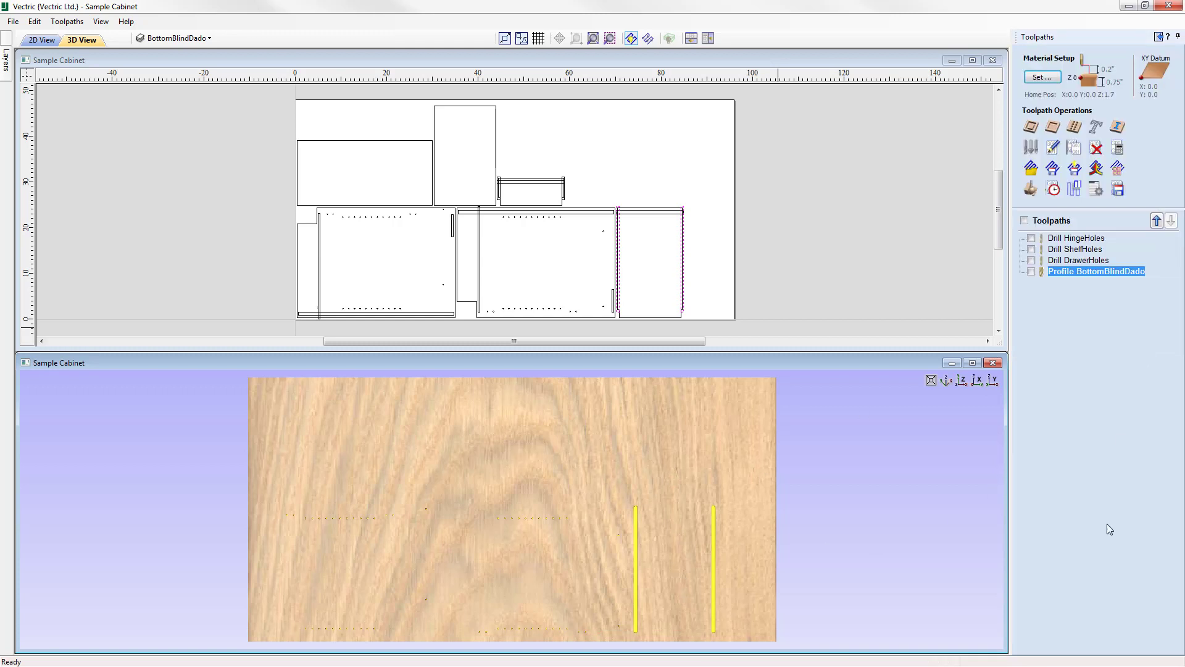
Clear the vector selection and start a new 2D profile toolpath using the End Mill (3/8") from the tool database.
{"action": "left_click", "coordinate": [653, 124]}
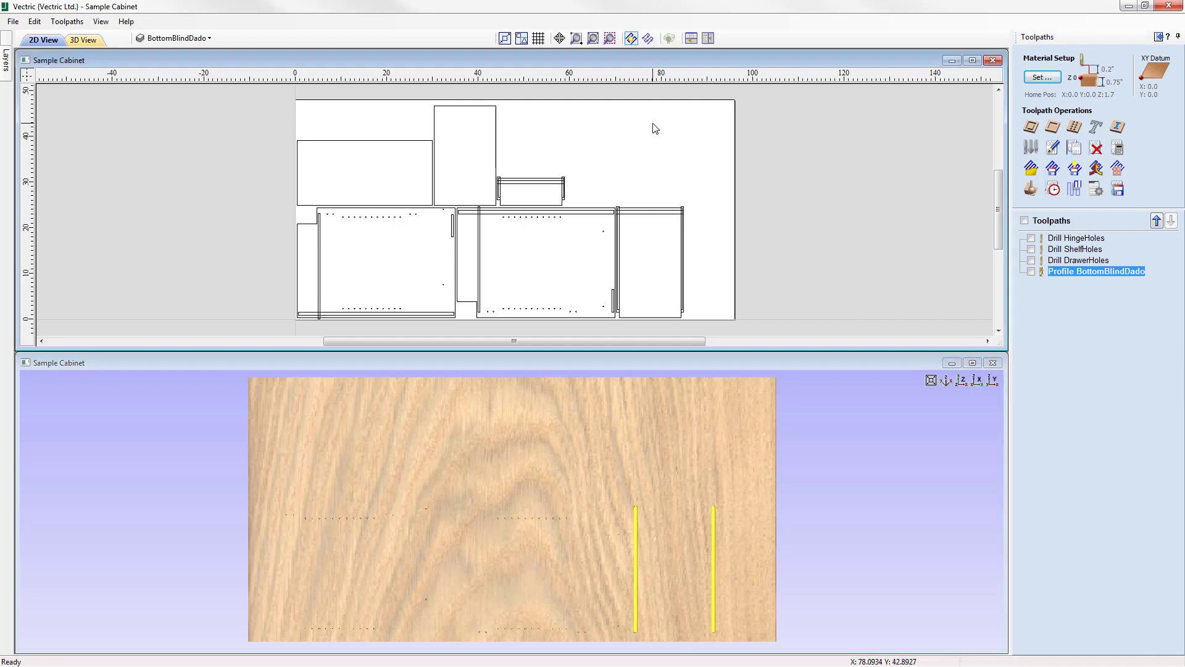
{"action": "left_click", "coordinate": [1031, 128]}
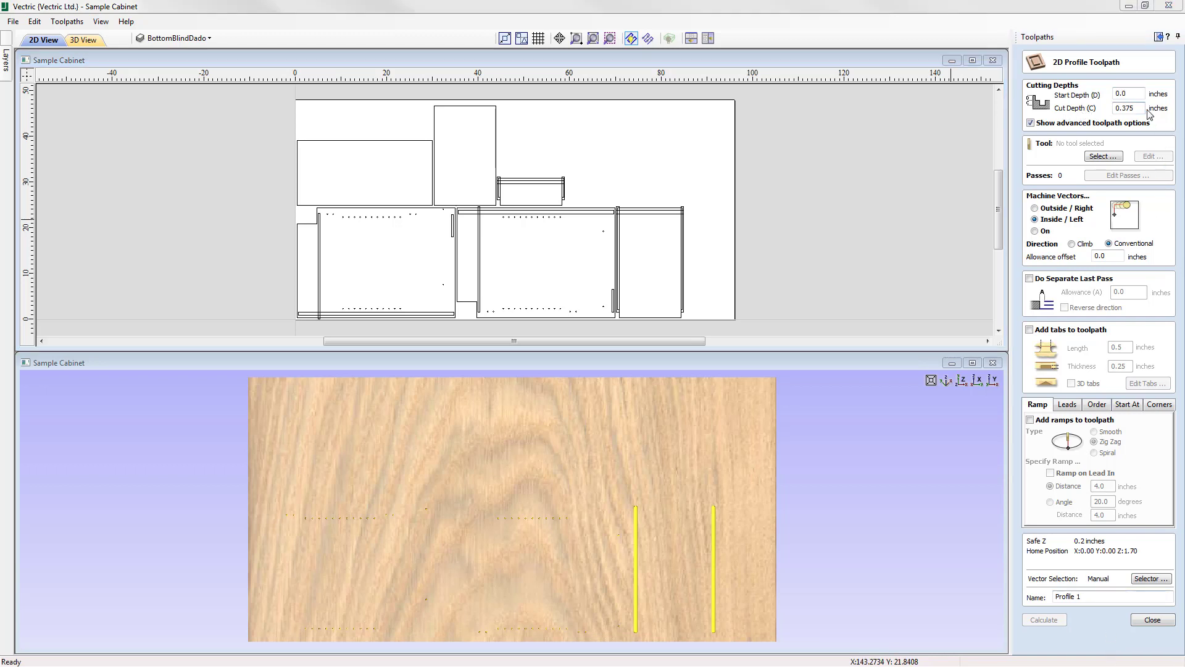
{"action": "left_click", "coordinate": [1104, 158]}
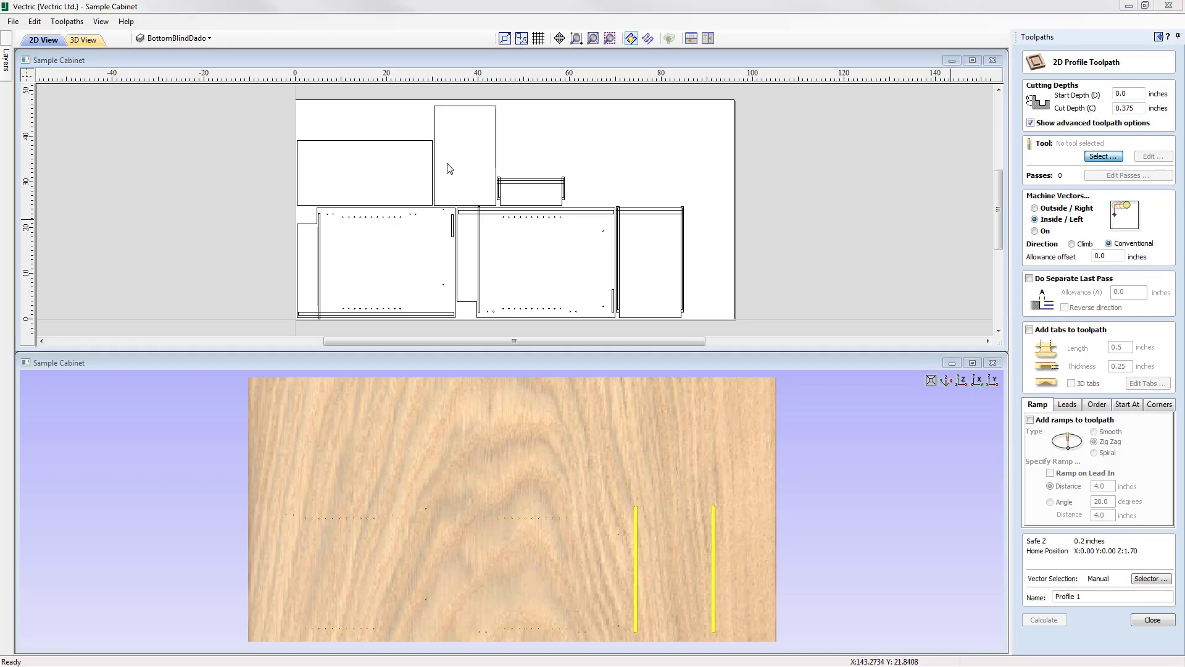
{"action": "left_click", "coordinate": [474, 223]}
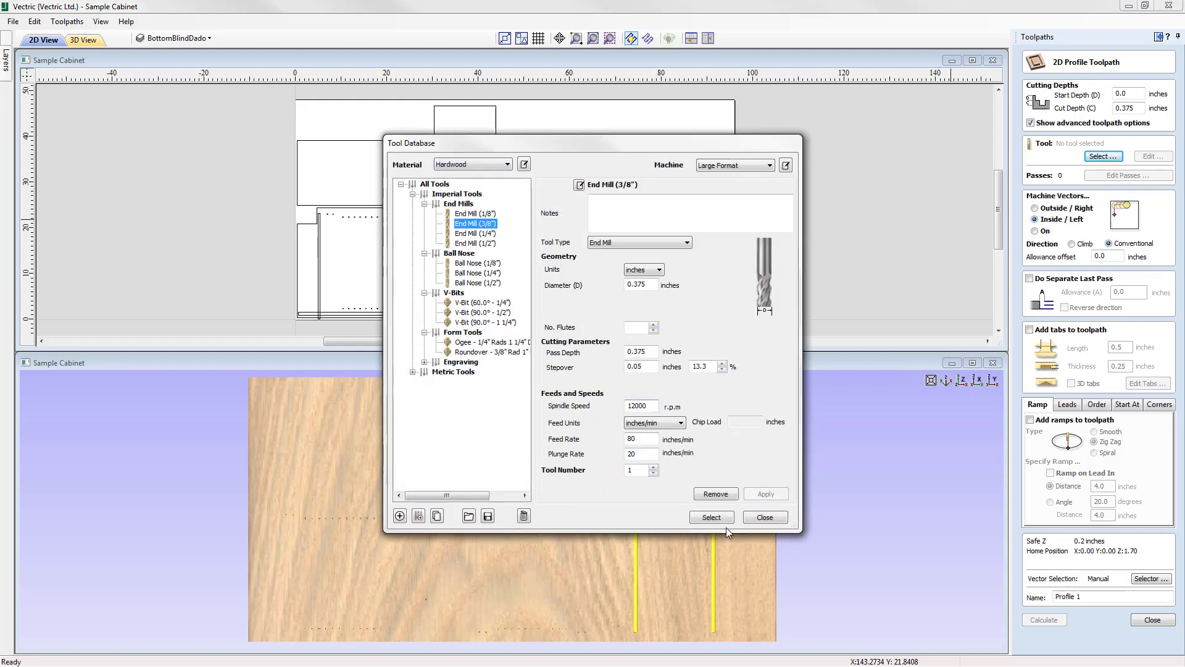
{"action": "left_click", "coordinate": [711, 517]}
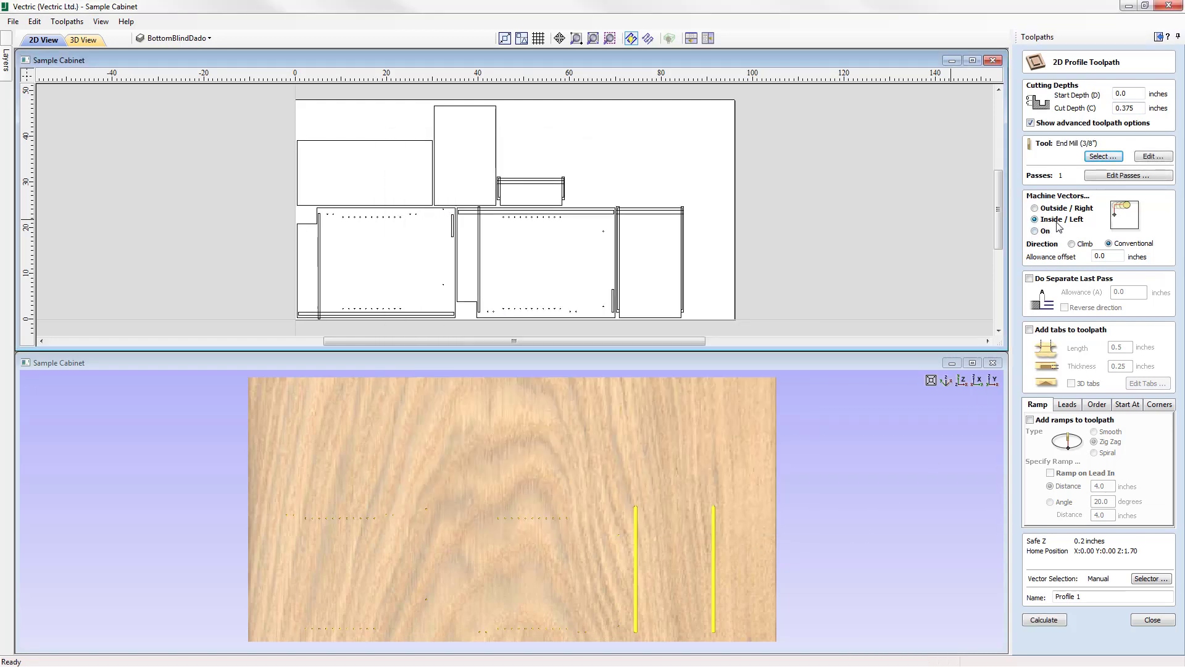
Filter the vector selection to closed vectors on the SideBlindDado layer only, and associate the filters with the toolpath.
{"action": "left_click", "coordinate": [1152, 579]}
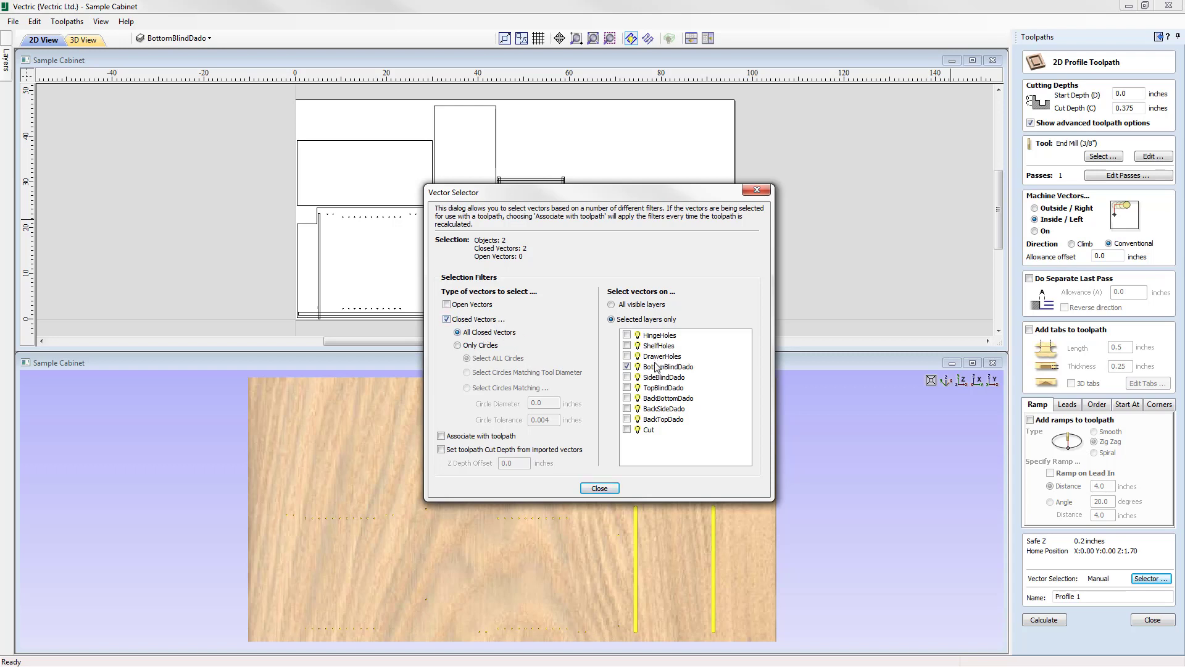
{"action": "left_click", "coordinate": [627, 377]}
{"action": "mouse_move", "coordinate": [593, 200]}
{"action": "left_mouse_down"}
{"action": "mouse_move", "coordinate": [595, 388]}
{"action": "mouse_move", "coordinate": [712, 174]}
{"action": "mouse_move", "coordinate": [708, 120]}
{"action": "left_mouse_up"}
{"action": "left_click", "coordinate": [537, 361]}
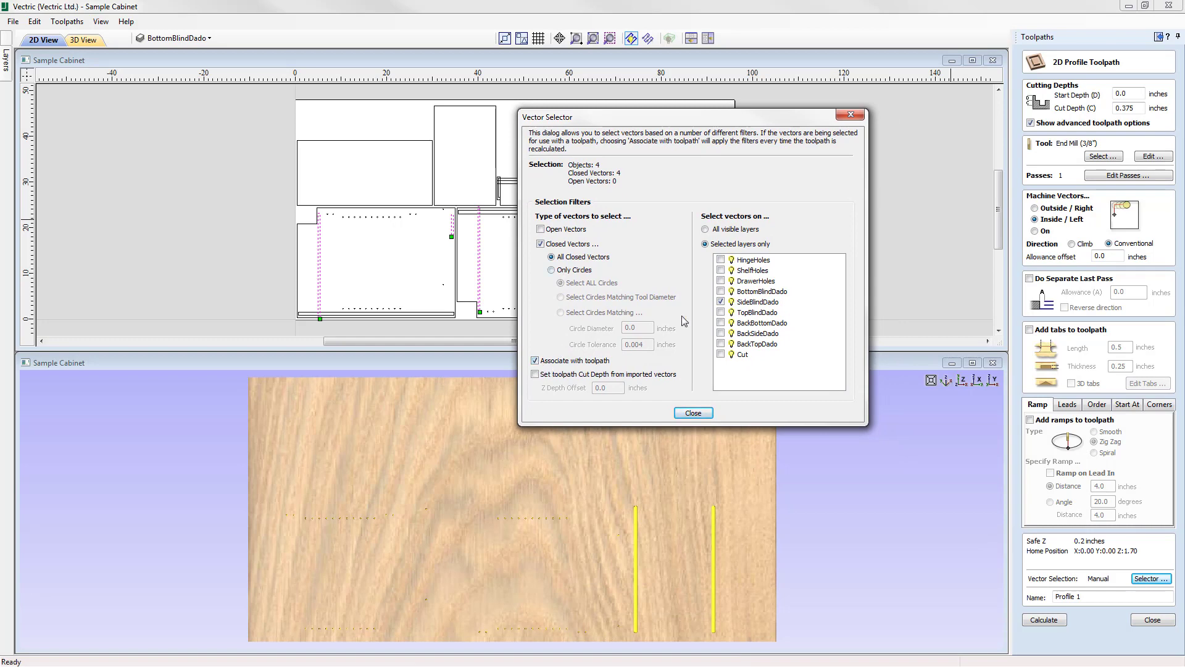
{"action": "left_click", "coordinate": [698, 413]}
Make SideBlindDado the active layer, copy its layer name, and name the profile toolpath "Profile SideBlindDado".
{"action": "left_click", "coordinate": [179, 38]}
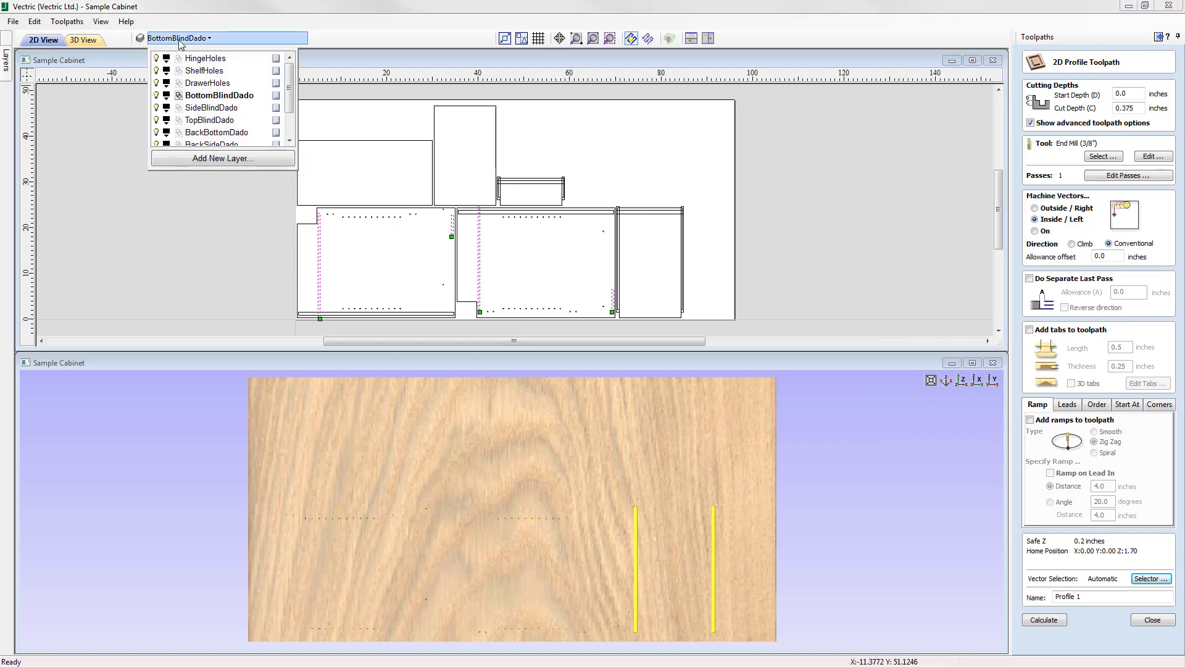
{"action": "left_click", "coordinate": [207, 109]}
{"action": "left_click", "coordinate": [210, 108]}
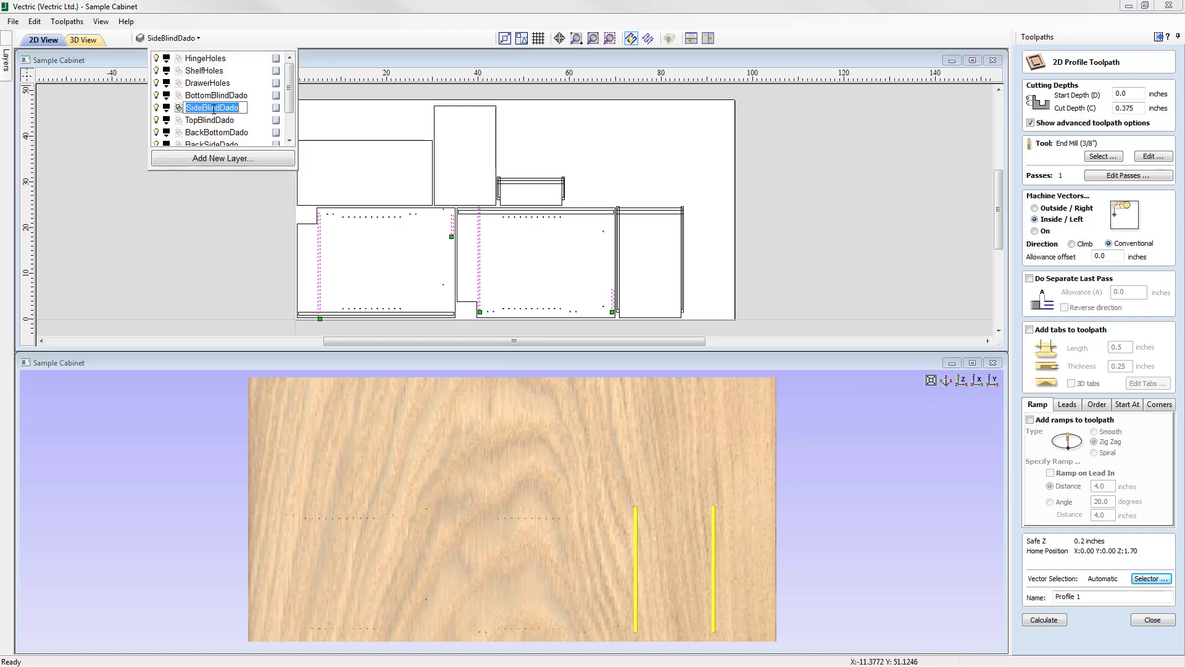
{"action": "right_click", "coordinate": [214, 110]}
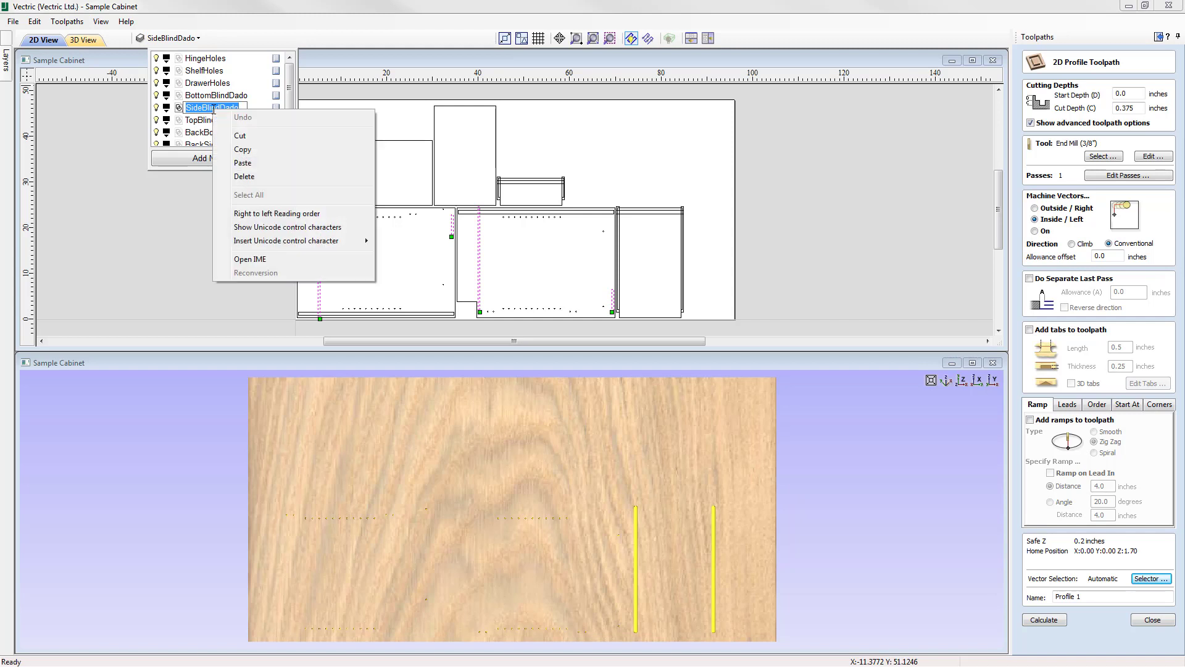
{"action": "left_click", "coordinate": [248, 151]}
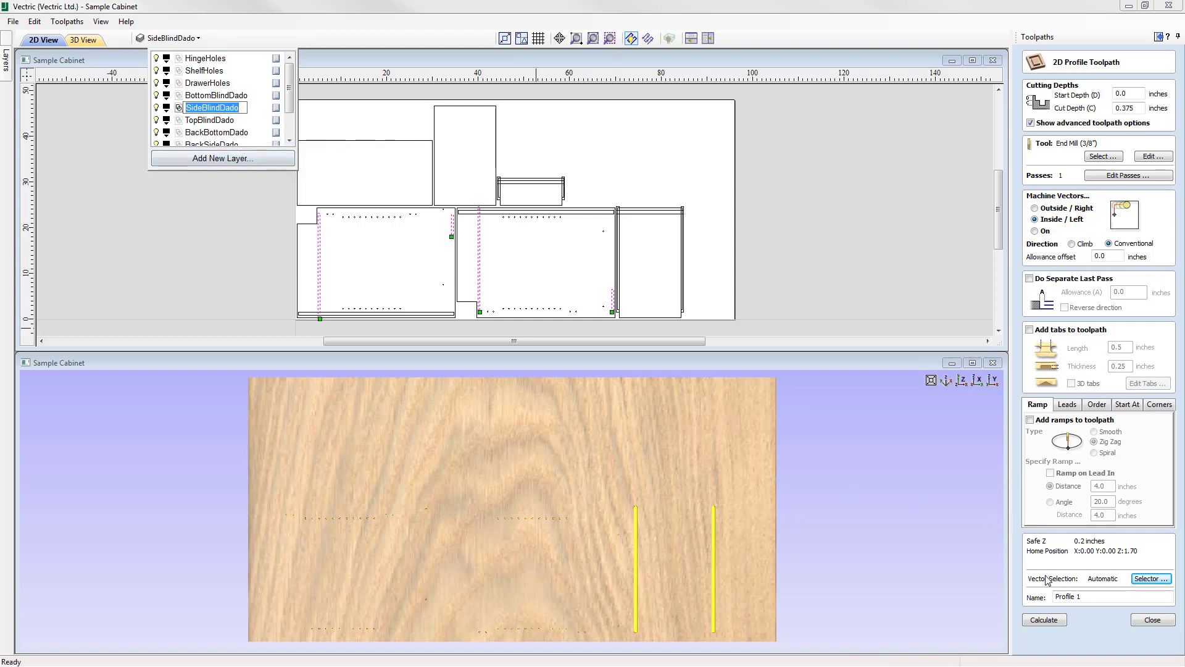
{"action": "left_click", "coordinate": [1087, 597]}
{"action": "left_click", "coordinate": [1087, 597]}
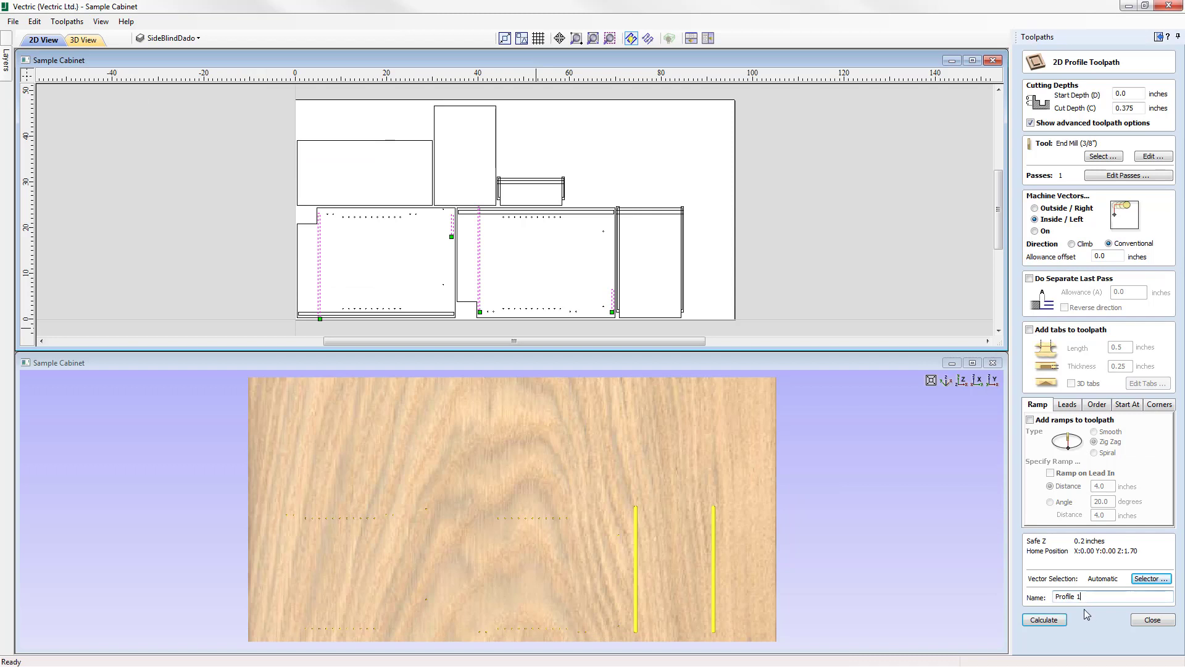
{"action": "key", "text": "BackSpace"}
{"action": "right_click", "coordinate": [1086, 595]}
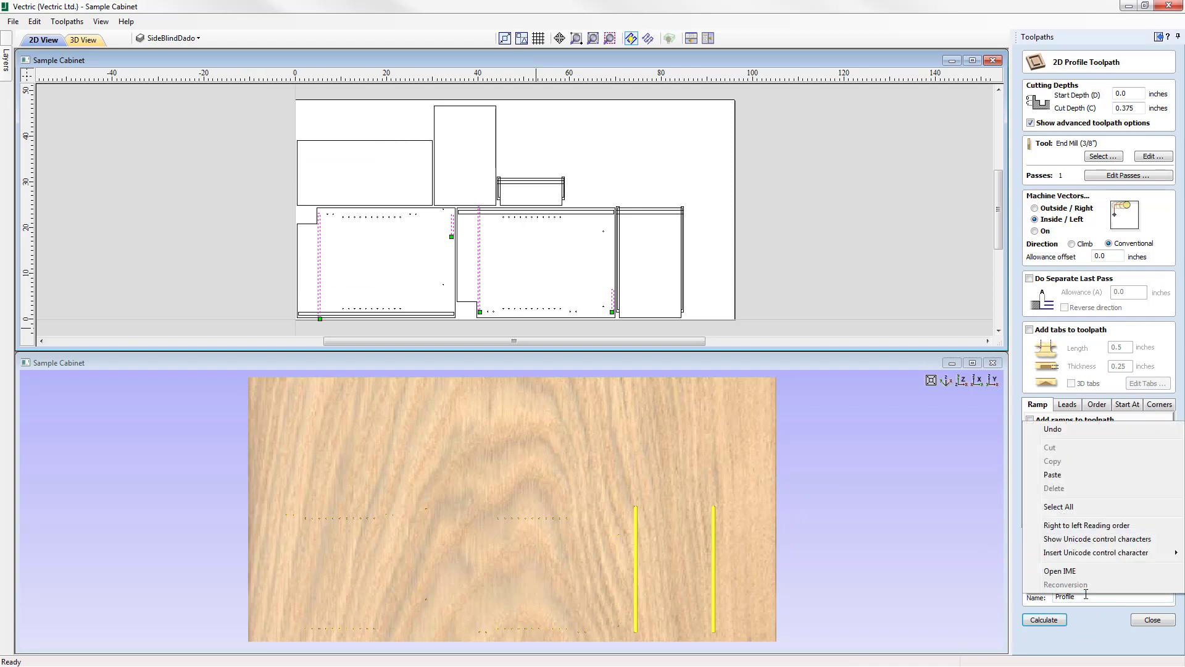
{"action": "left_click", "coordinate": [1056, 478]}
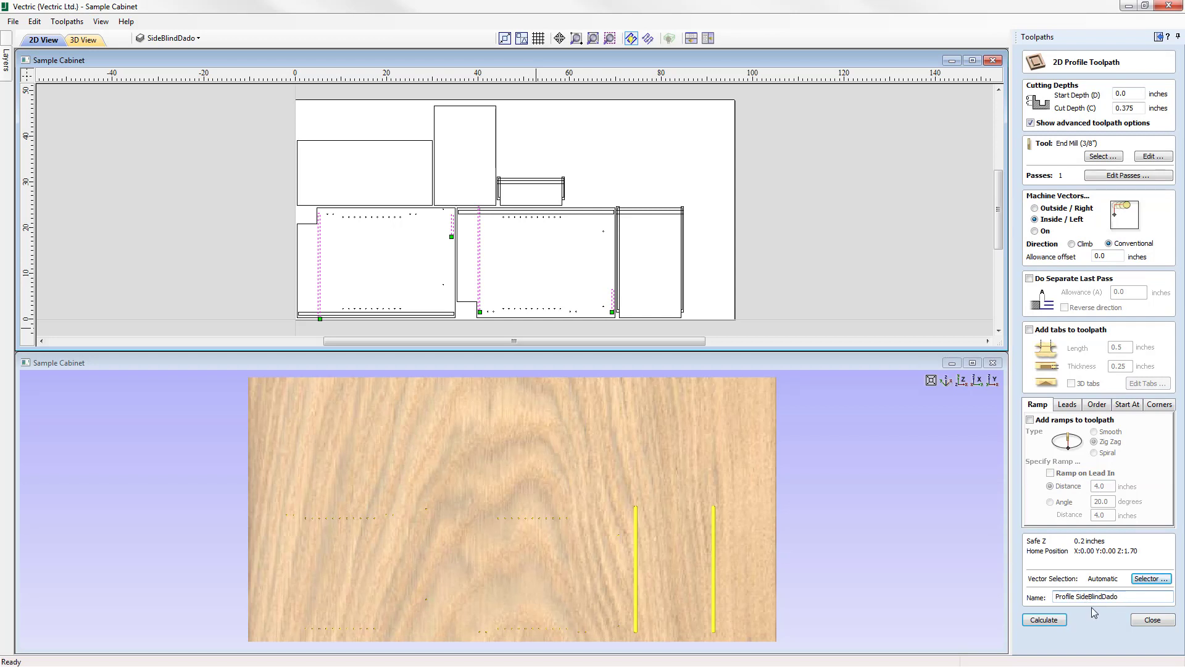
{"action": "left_click", "coordinate": [1055, 597]}
Calculate the Profile SideBlindDado toolpath, preview it on the material, and close the preview.
{"action": "left_click", "coordinate": [1039, 620]}
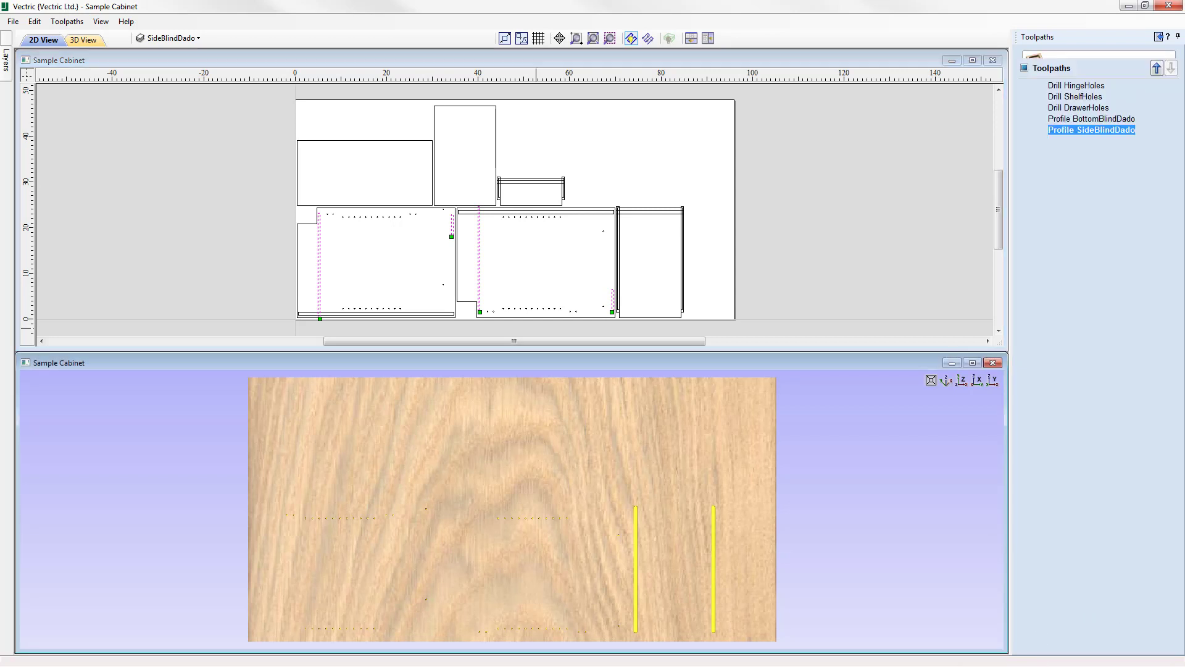
{"action": "left_click", "coordinate": [1156, 197]}
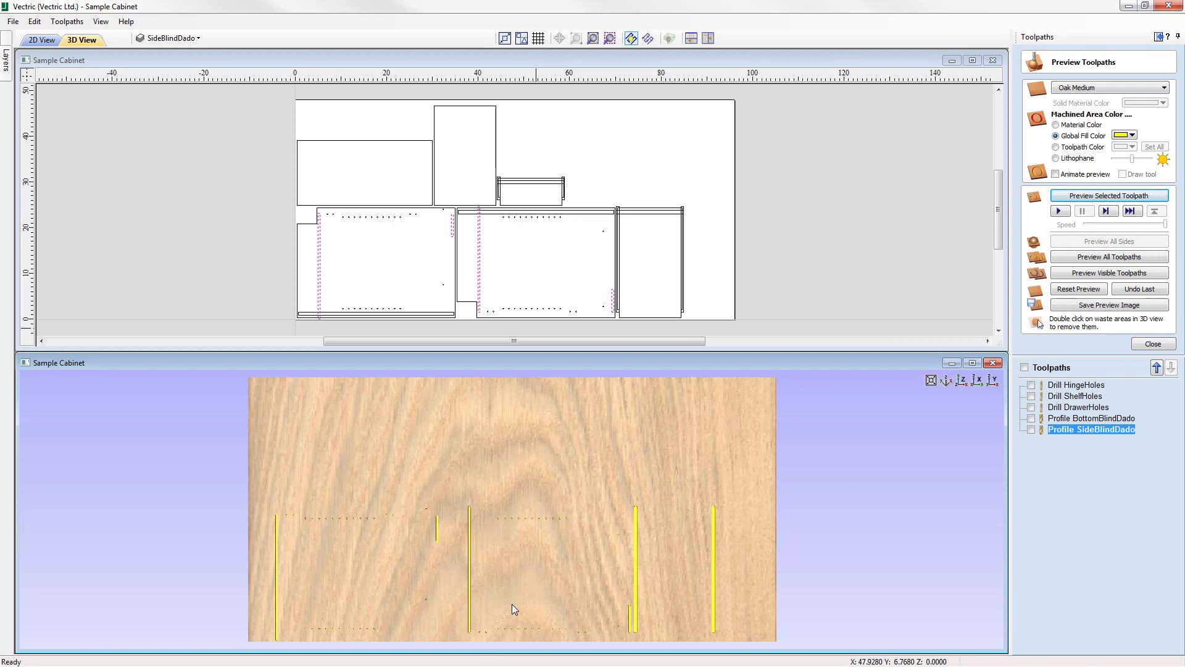
{"action": "left_click", "coordinate": [1153, 344]}
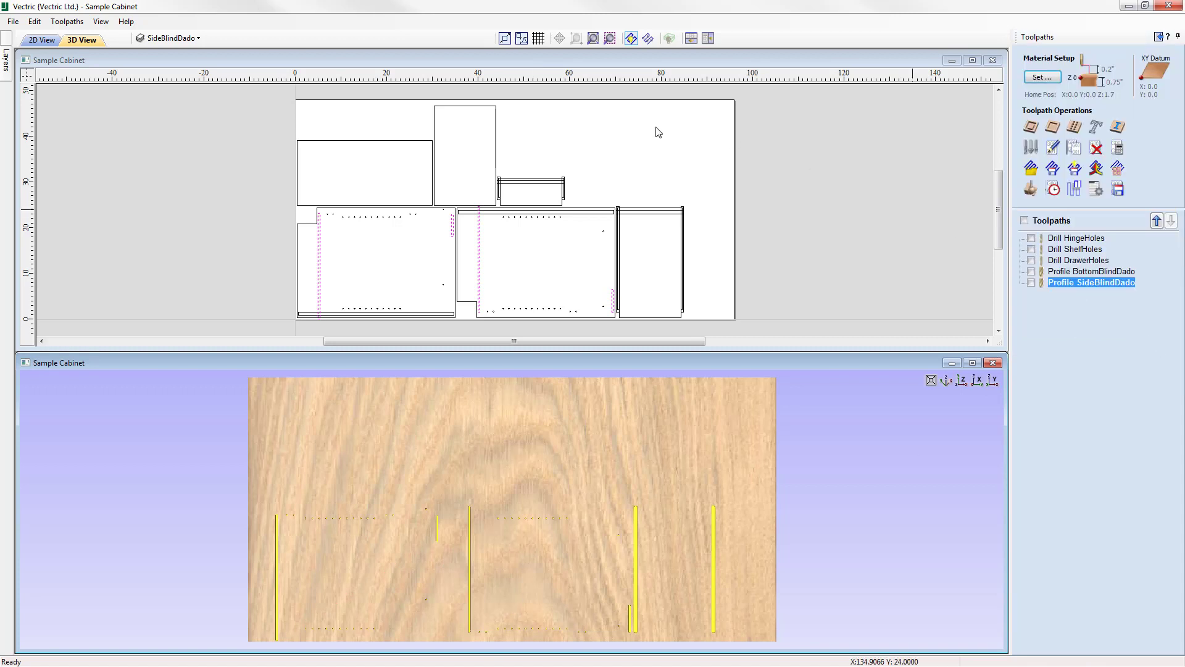
Deselect the side dado vectors and start another 2D profile toolpath with the End Mill (3/8") tool.
{"action": "left_click", "coordinate": [591, 145]}
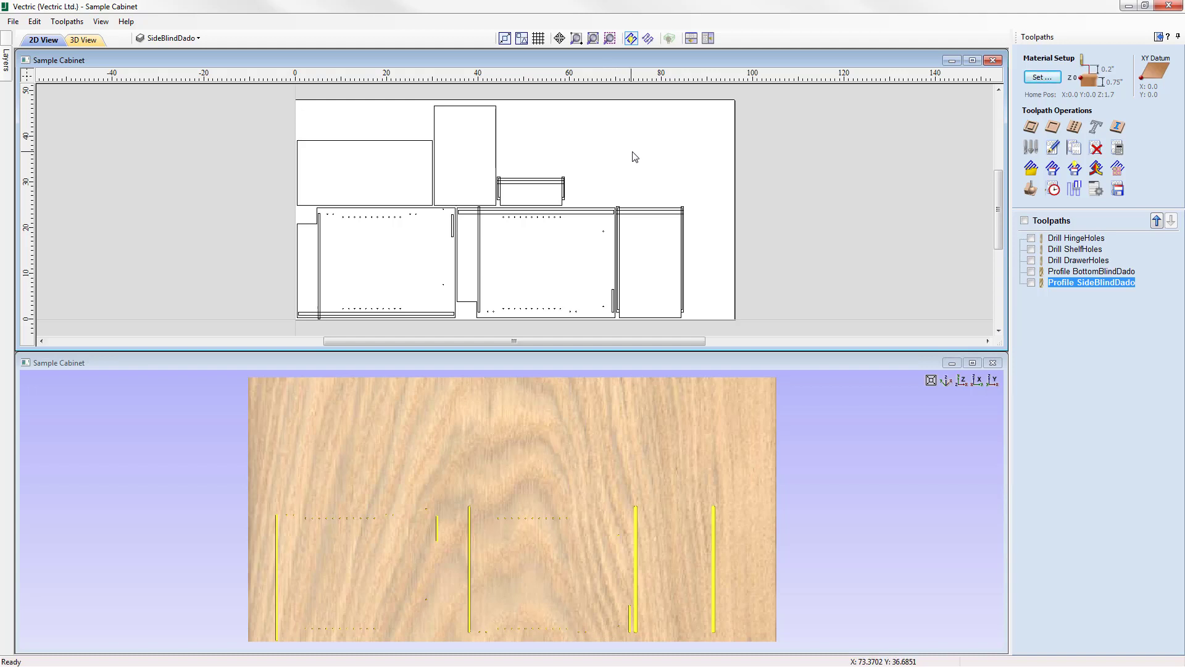
{"action": "left_click", "coordinate": [1032, 128]}
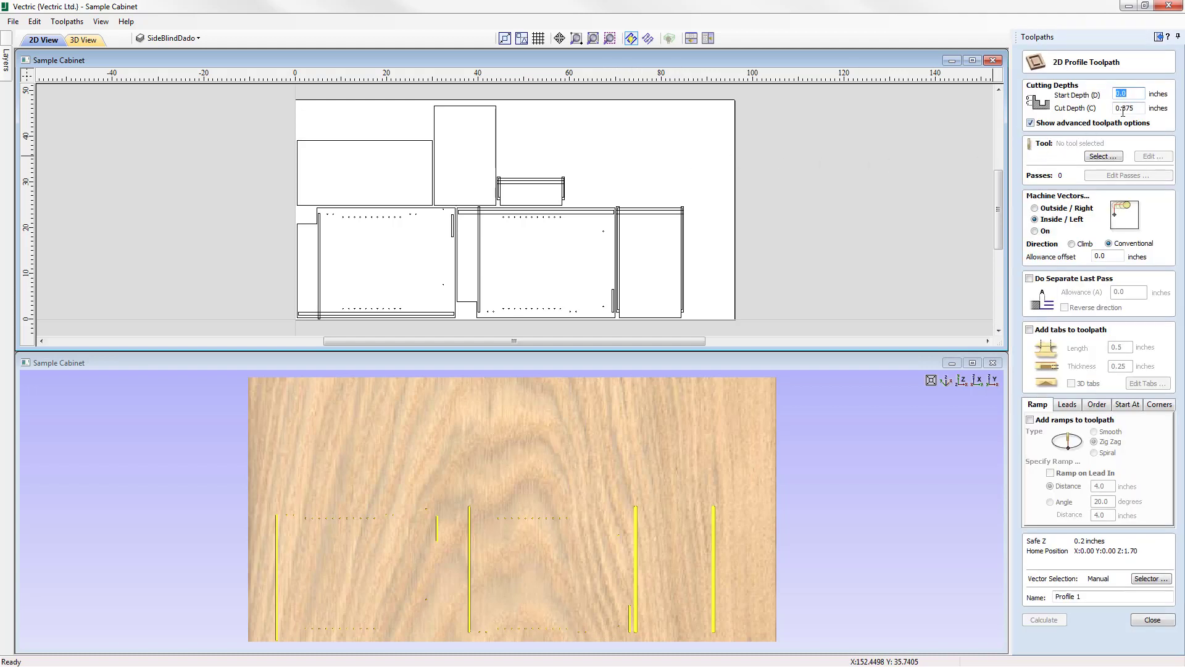
{"action": "left_click", "coordinate": [1107, 156]}
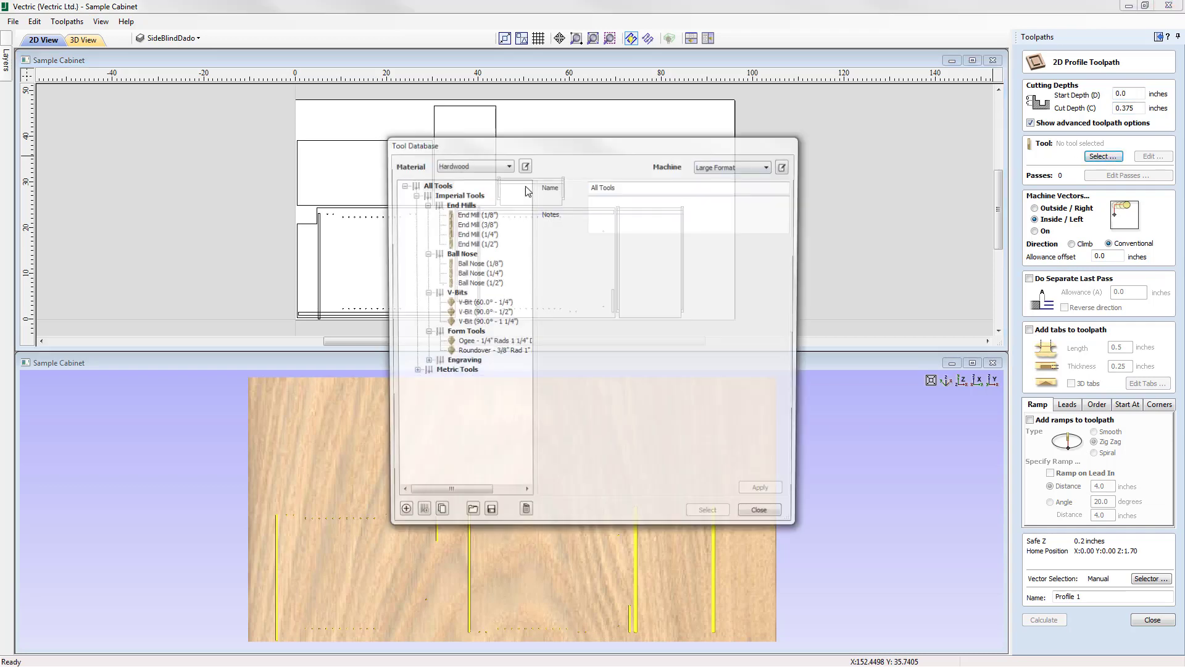
{"action": "left_click", "coordinate": [487, 224]}
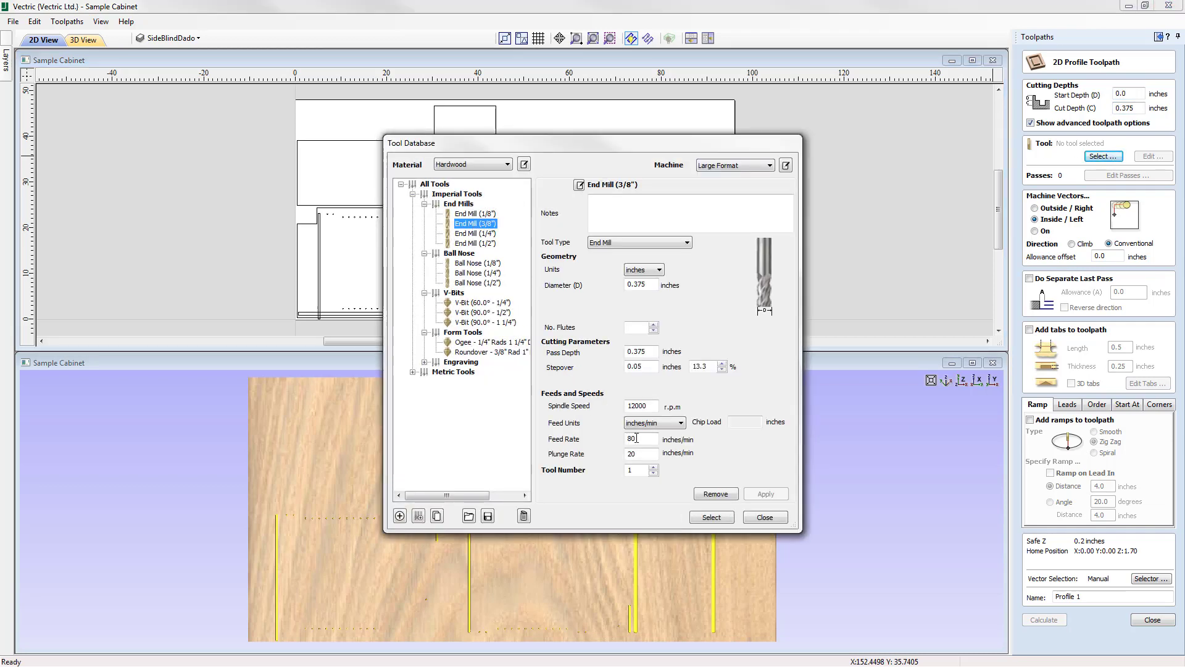
{"action": "left_click", "coordinate": [711, 517]}
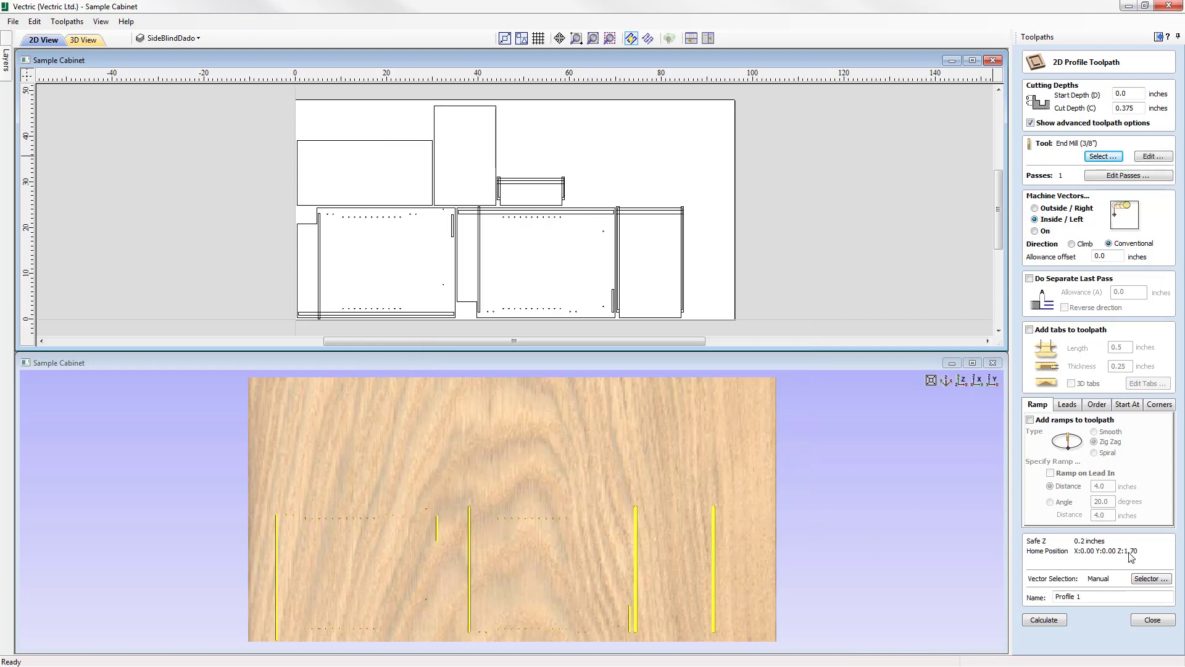
Switch the vector selection filter from SideBlindDado to closed vectors on the TopBlindDado layer, and associate it with the toolpath.
{"action": "left_click", "coordinate": [1152, 578]}
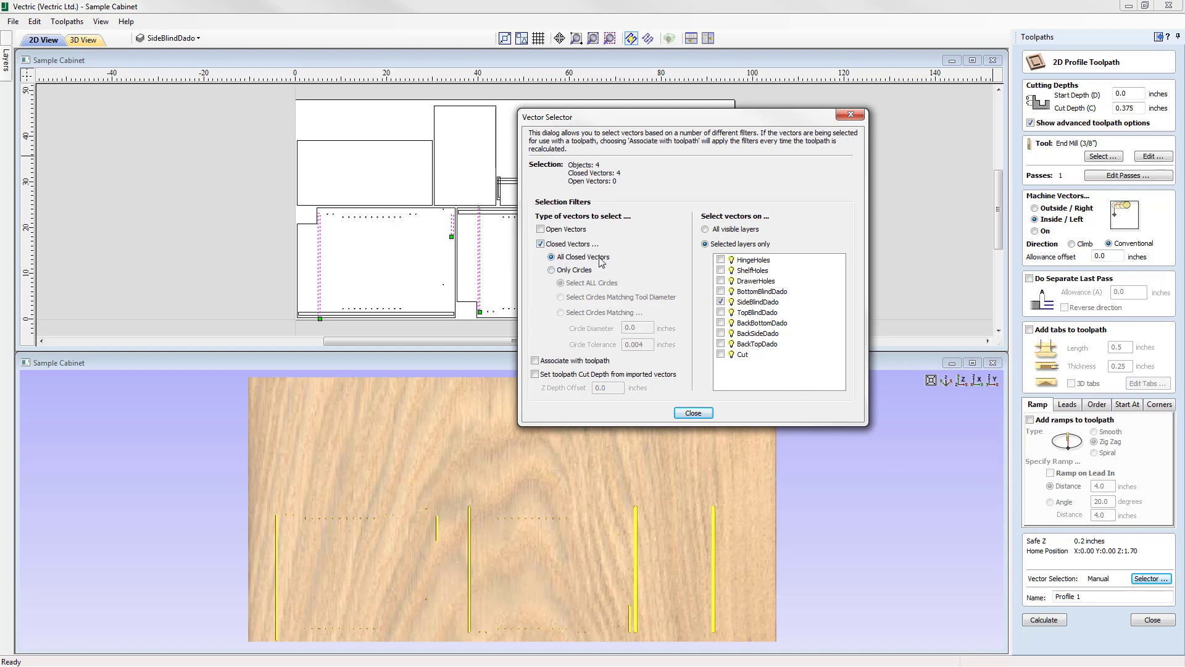
{"action": "left_click", "coordinate": [721, 302]}
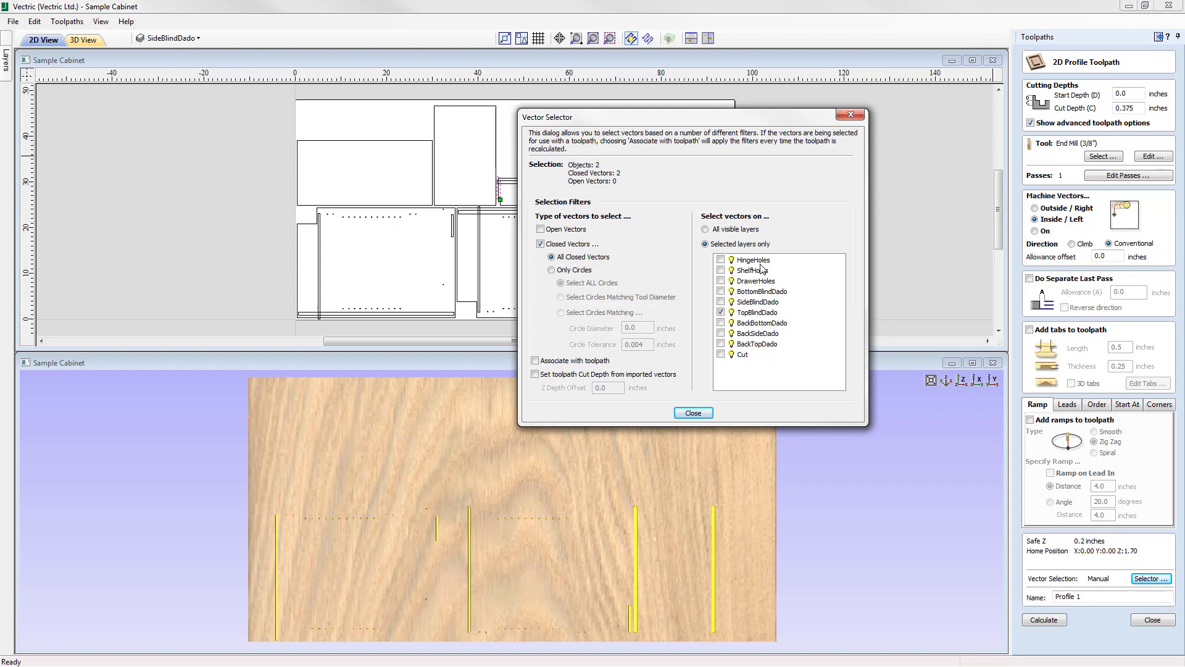
{"action": "left_click_drag", "start_coordinate": [758, 118], "coordinate": [904, 260]}
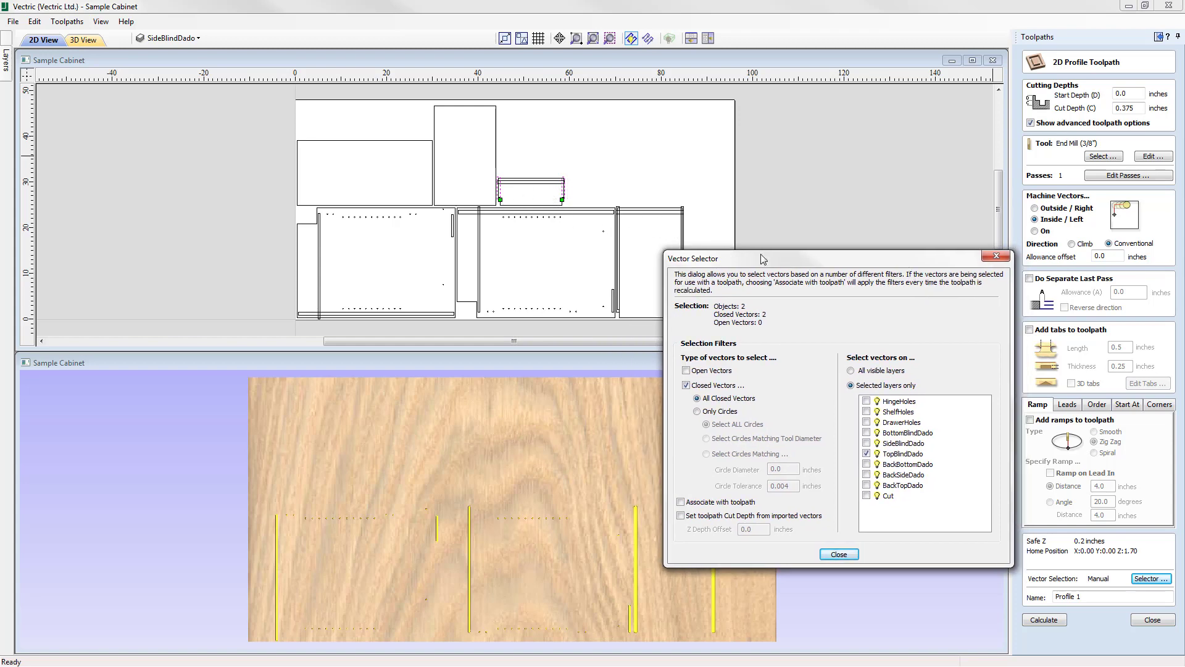
{"action": "left_click_drag", "start_coordinate": [762, 258], "coordinate": [697, 106]}
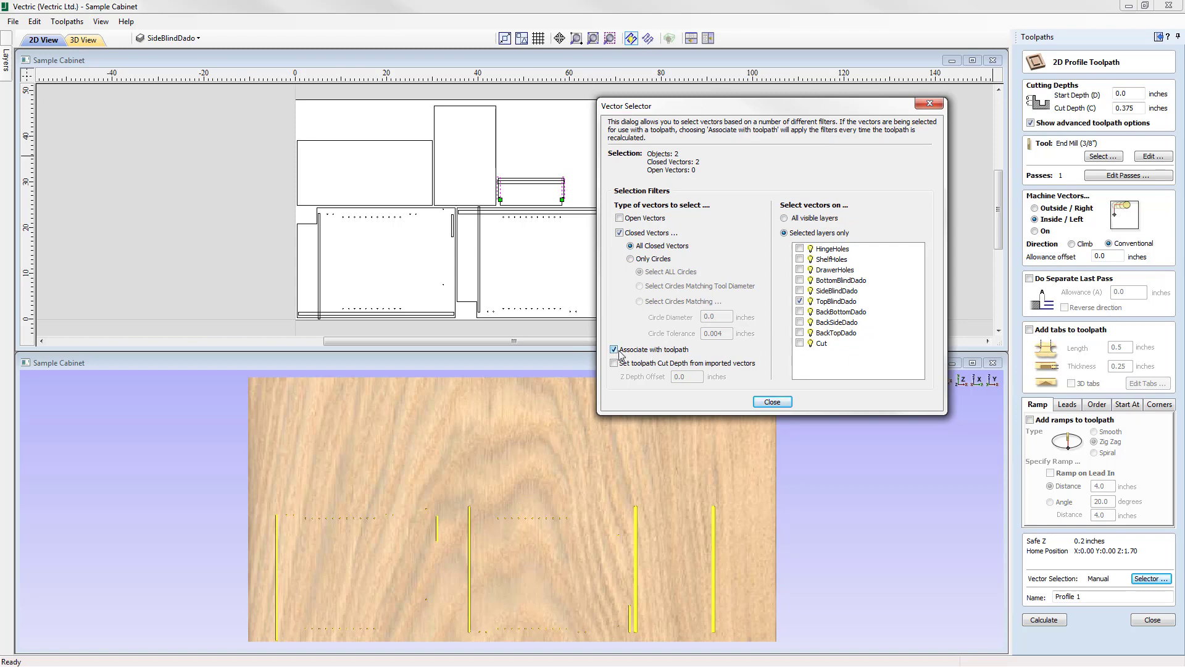
{"action": "left_click", "coordinate": [773, 402]}
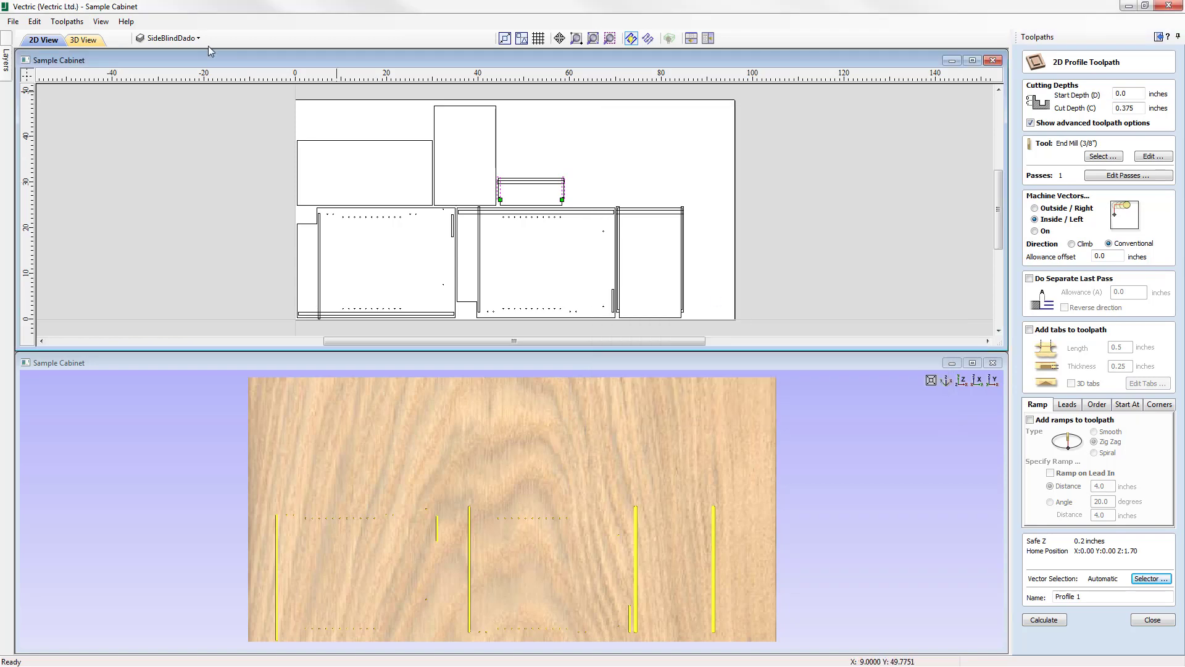
Make TopBlindDado the active layer, copy its layer name, and name the profile toolpath "Profile TopBlindDado".
{"action": "left_click", "coordinate": [179, 38]}
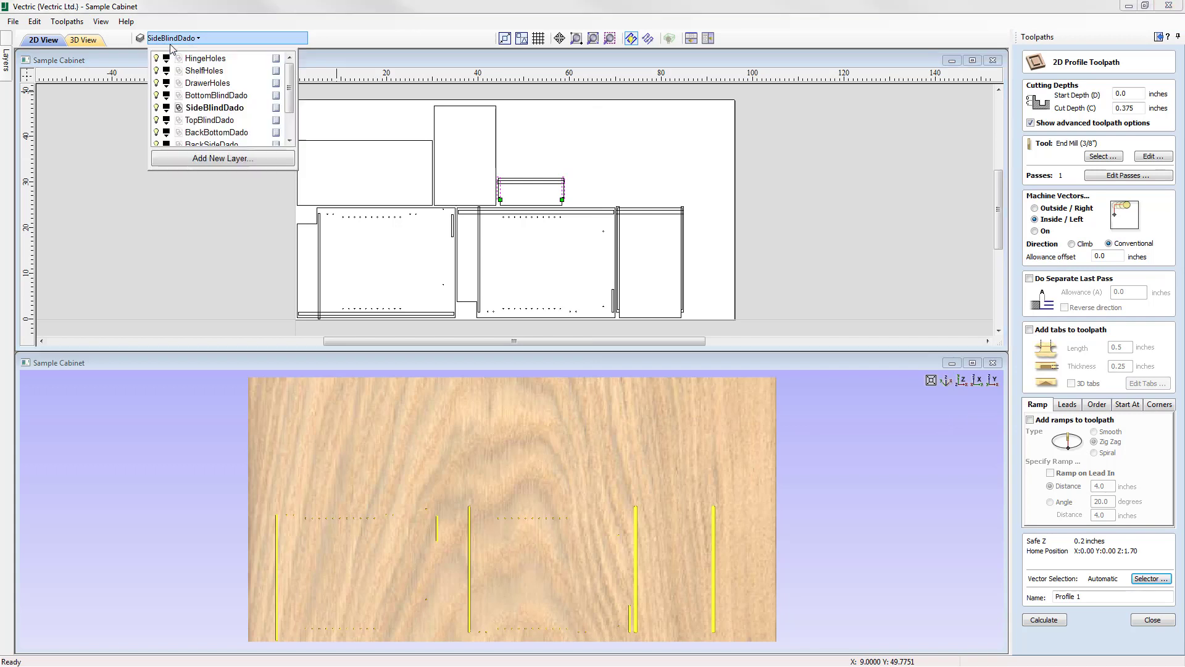
{"action": "double_click", "coordinate": [210, 122]}
{"action": "key", "text": "ctrl+c"}
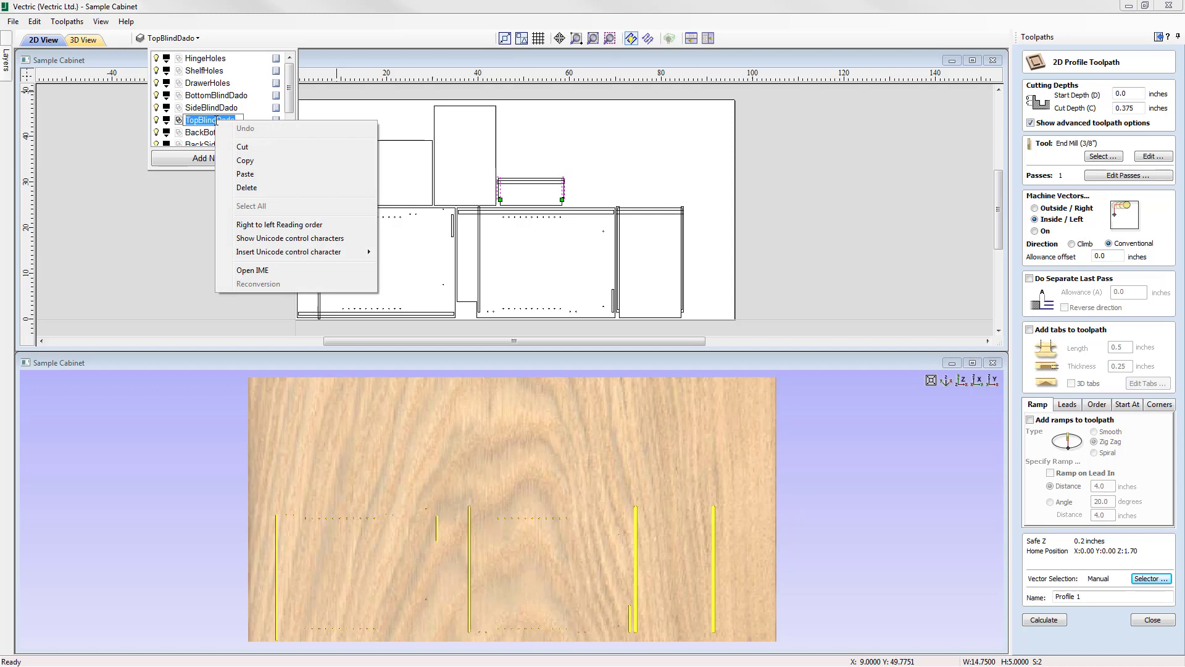
{"action": "left_click", "coordinate": [262, 160]}
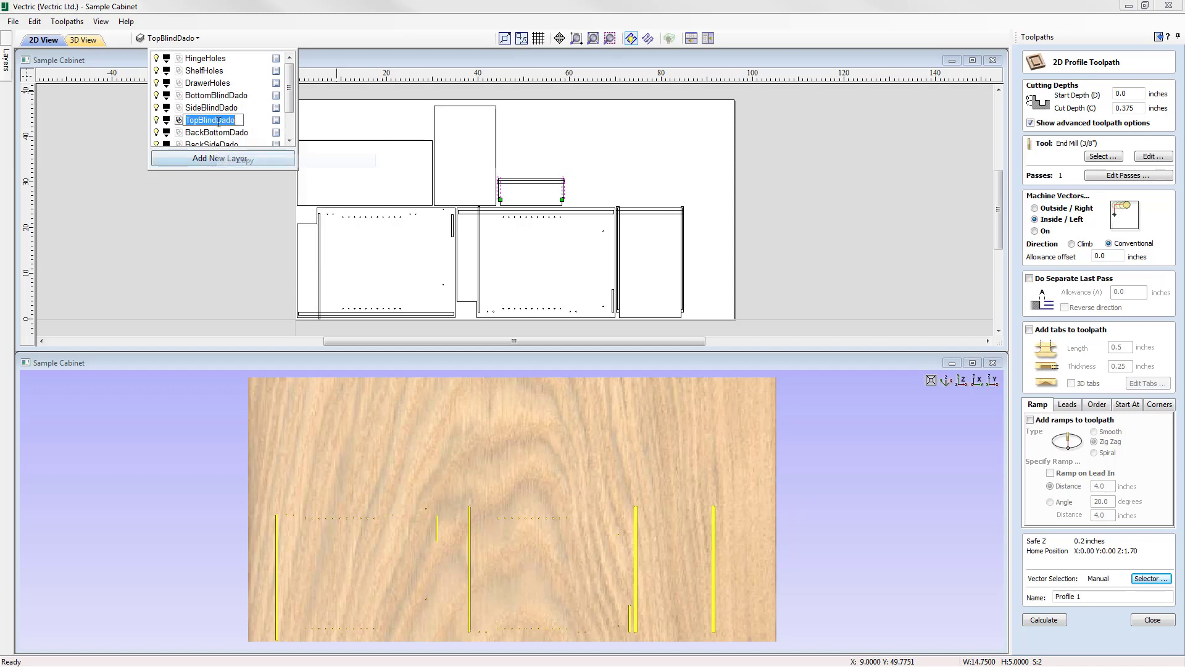
{"action": "left_click", "coordinate": [1091, 592]}
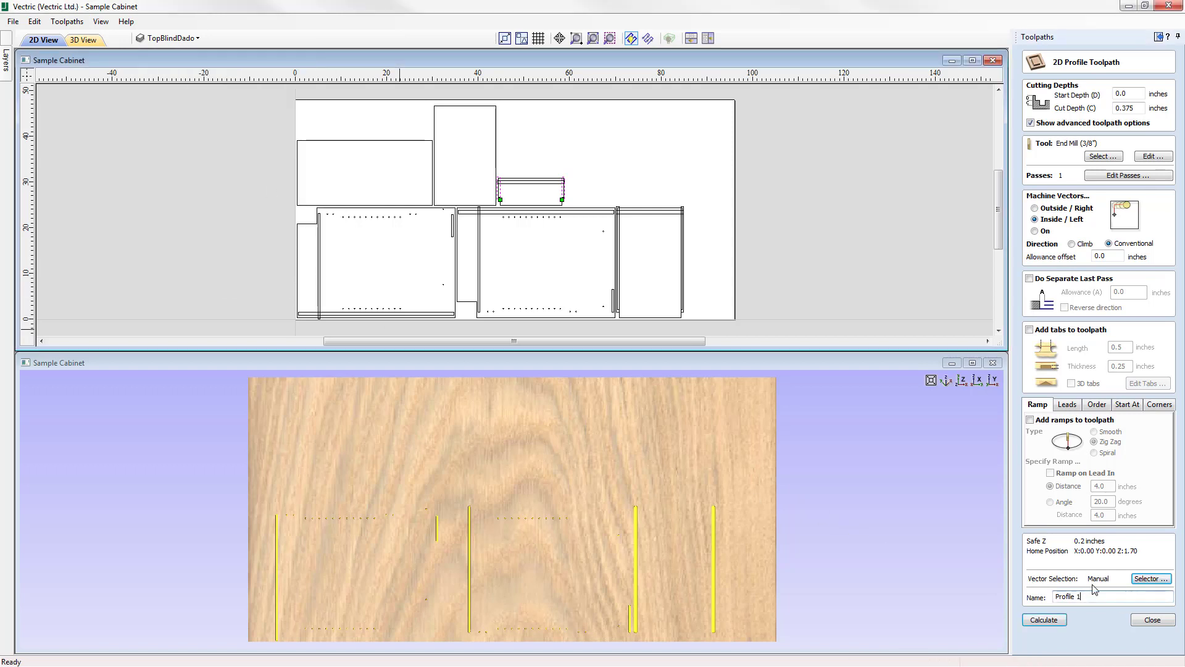
{"action": "key", "text": "BackSpace"}
{"action": "right_click", "coordinate": [1093, 592]}
{"action": "left_click", "coordinate": [1081, 474]}
Calculate the Profile TopBlindDado toolpath, preview it on the material, and close the preview.
{"action": "left_click", "coordinate": [1052, 622]}
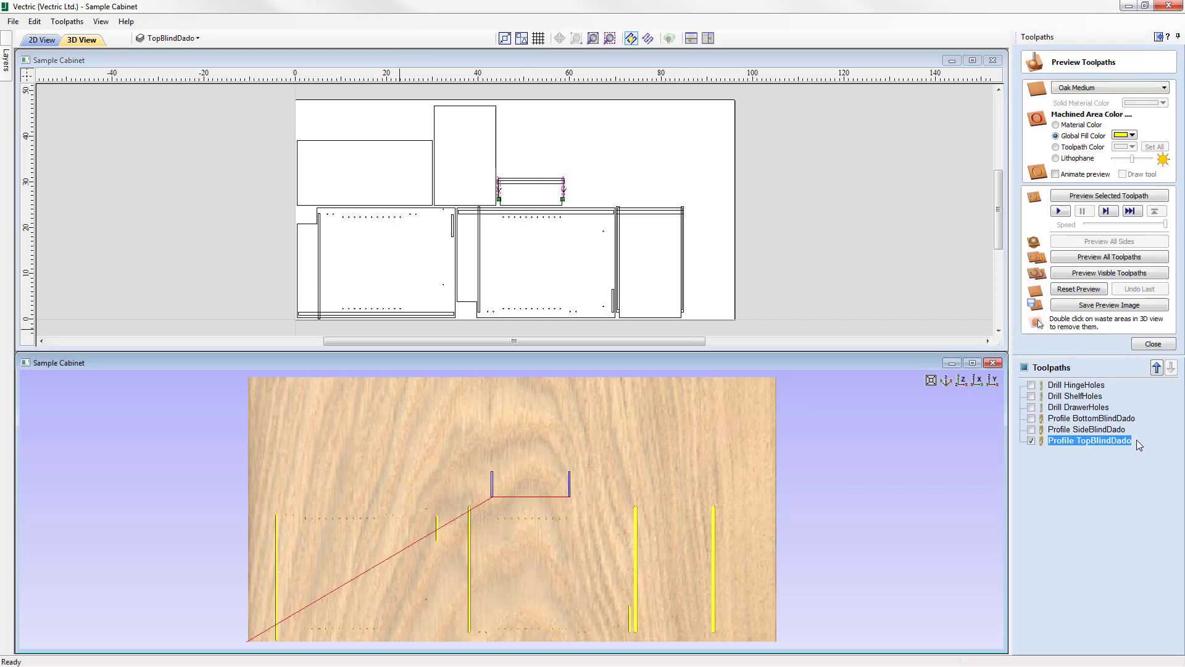
{"action": "left_click", "coordinate": [1121, 196]}
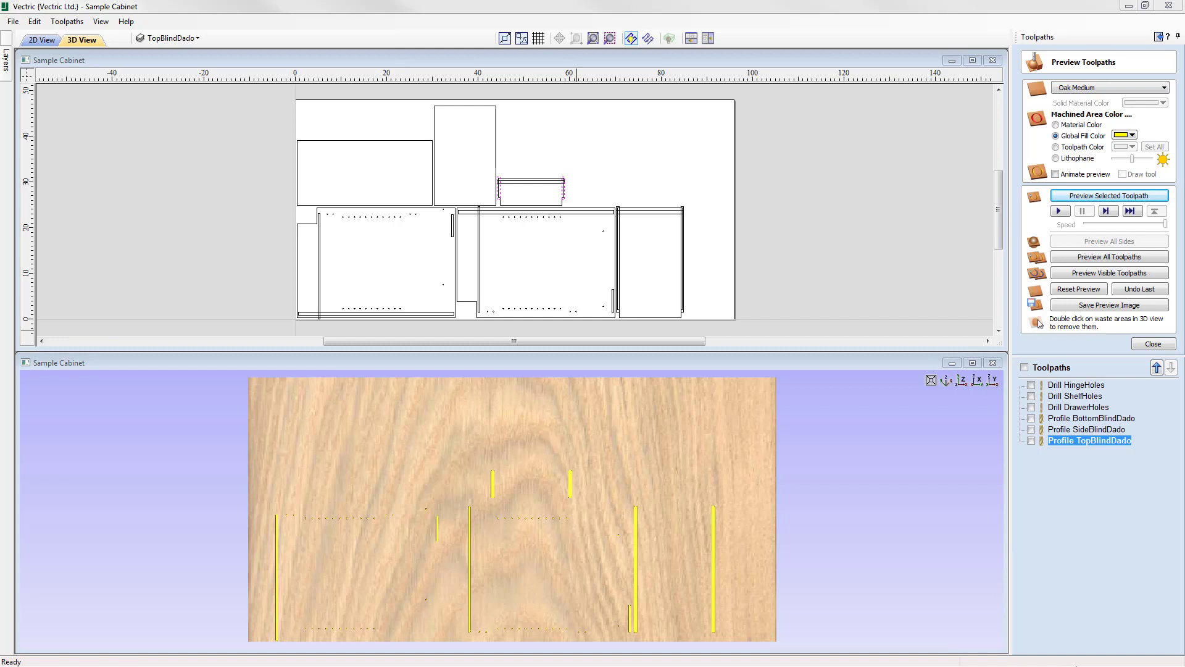
{"action": "left_click", "coordinate": [1152, 346]}
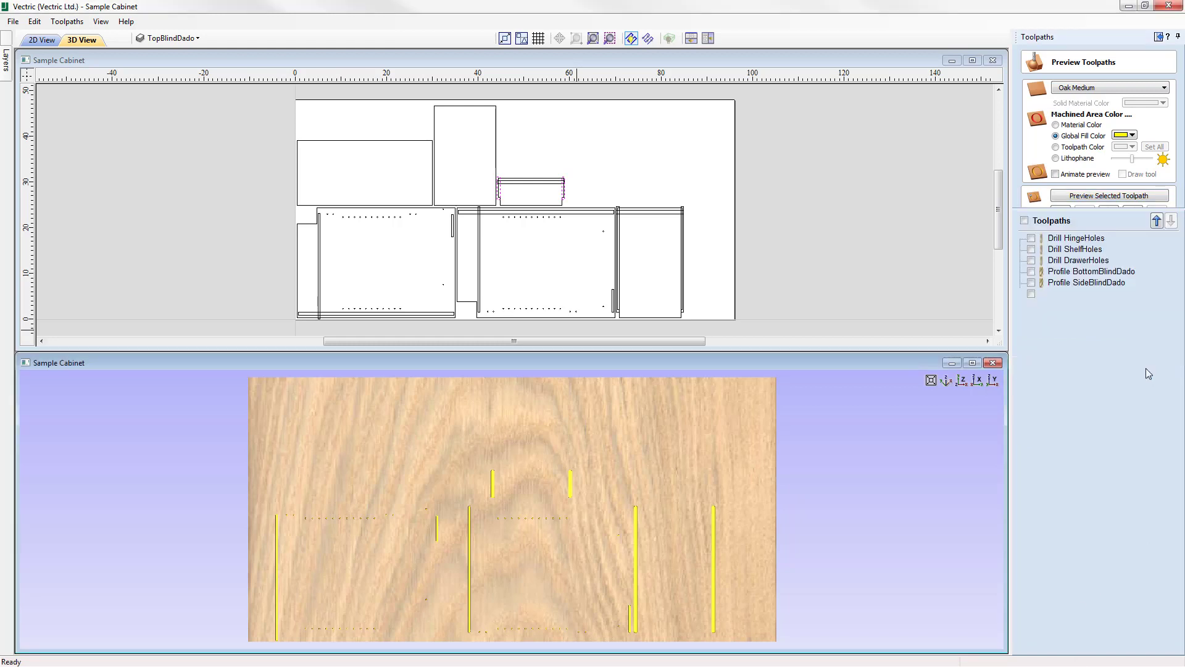
Deselect the top dado vectors and start a pocket toolpath with a cut depth of 0.375 inches.
{"action": "left_click", "coordinate": [653, 151]}
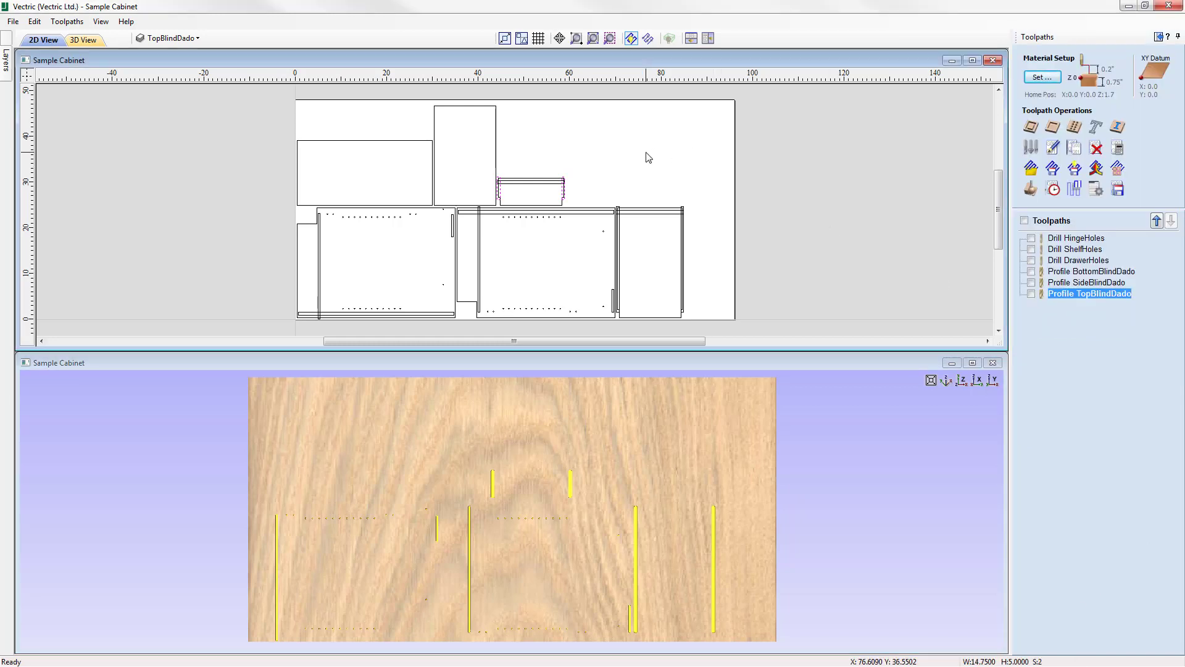
{"action": "left_click", "coordinate": [1054, 131]}
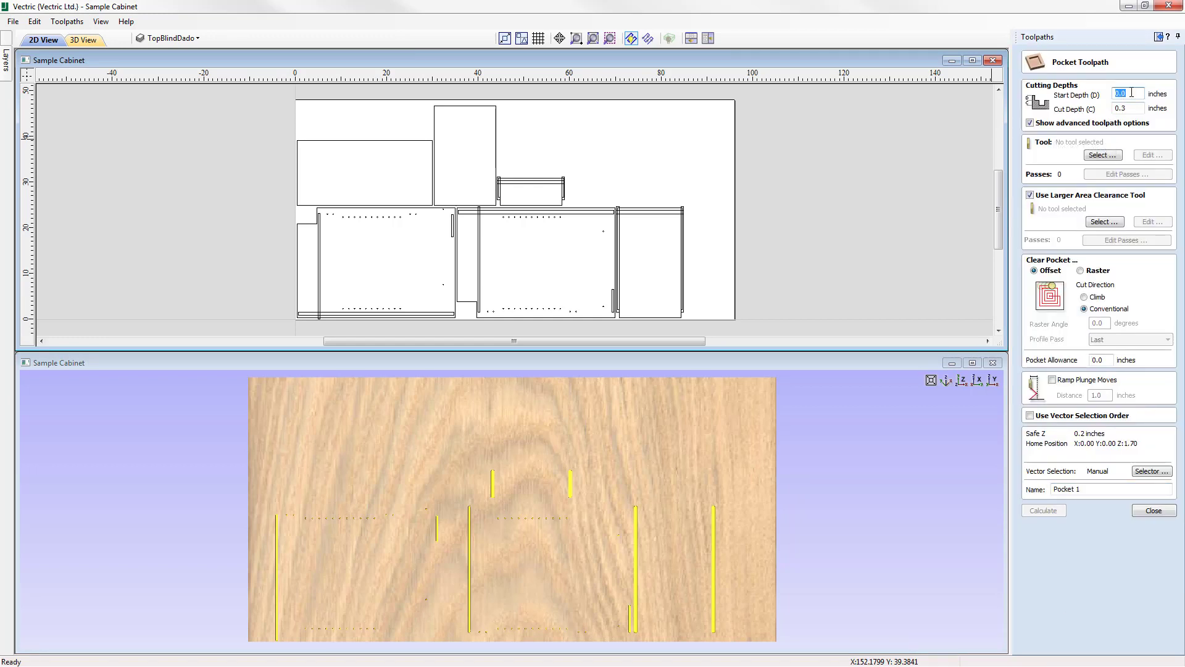
{"action": "left_click", "coordinate": [1132, 111]}
Assign the End Mill (3/8") to the pocket toolpath, disable the larger area clearance tool, and use Raster clearing.
{"action": "left_click", "coordinate": [1108, 157]}
{"action": "left_click", "coordinate": [474, 215]}
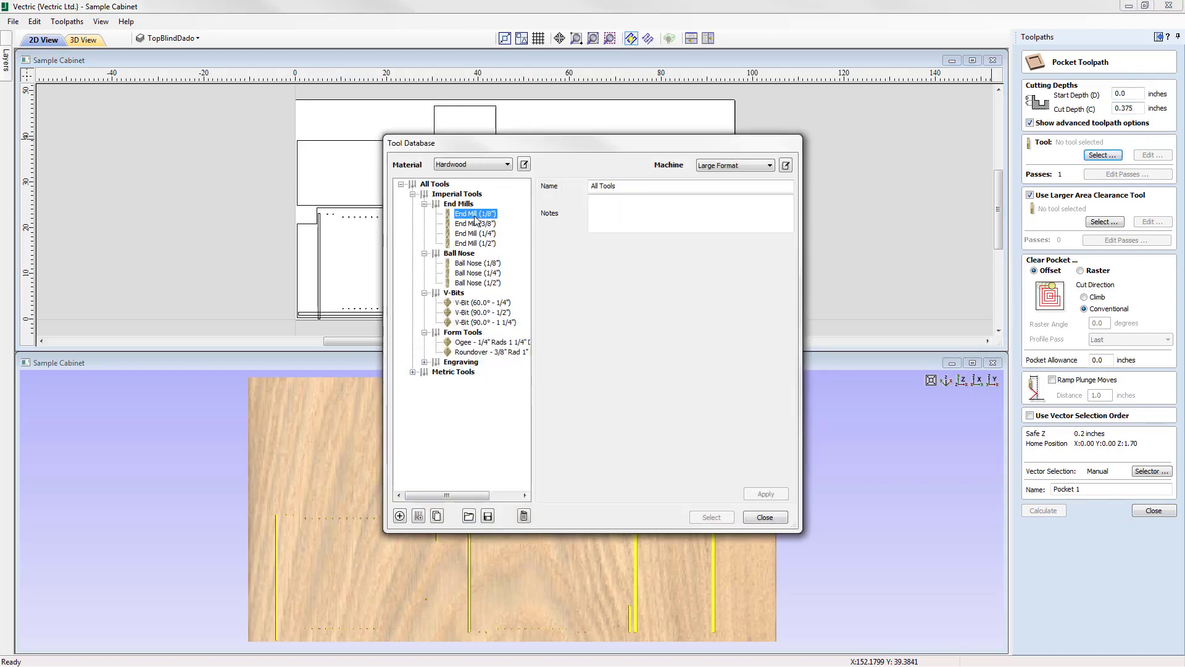
{"action": "left_click", "coordinate": [474, 223]}
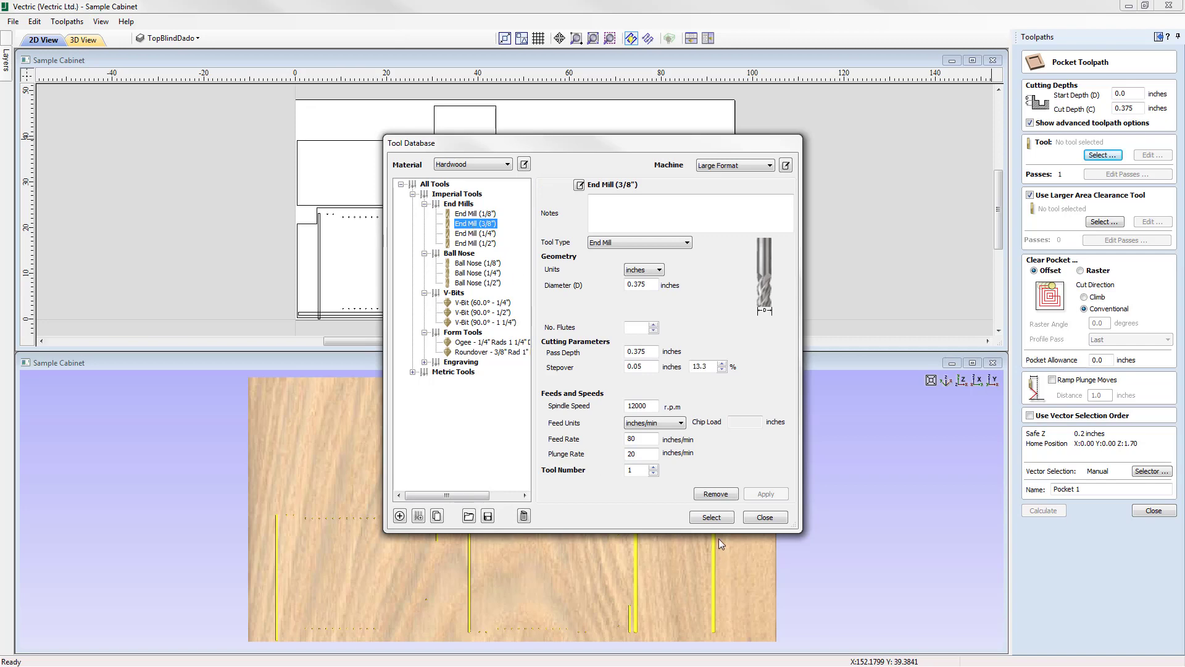
{"action": "left_click", "coordinate": [711, 518]}
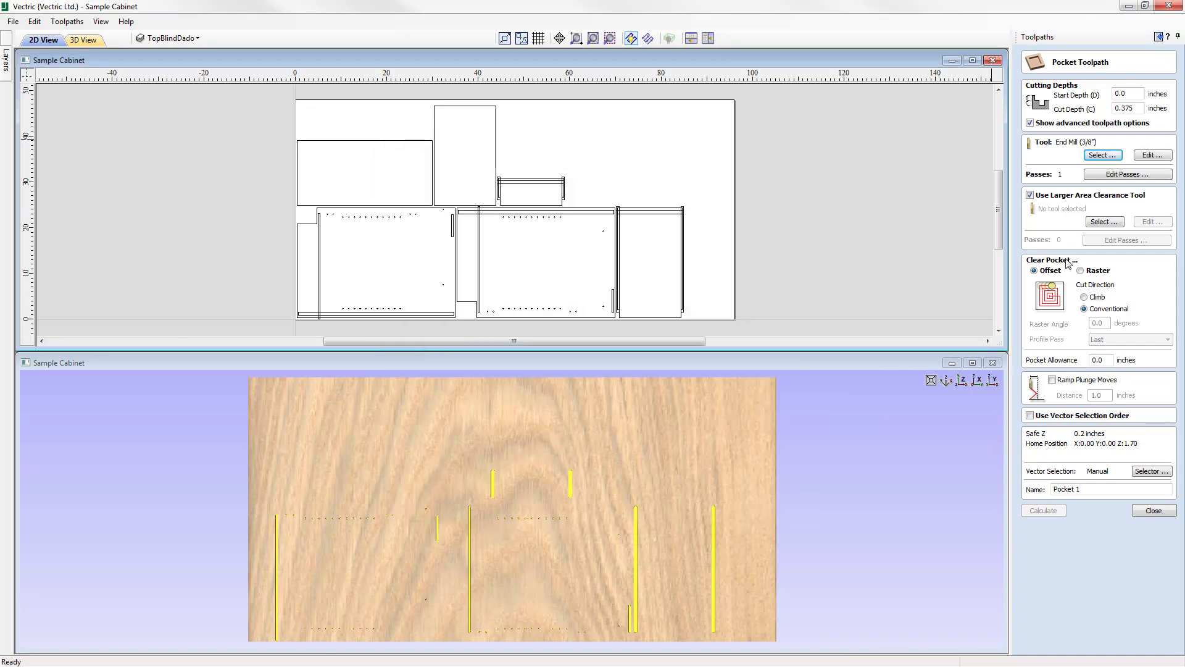
{"action": "left_click", "coordinate": [1030, 195]}
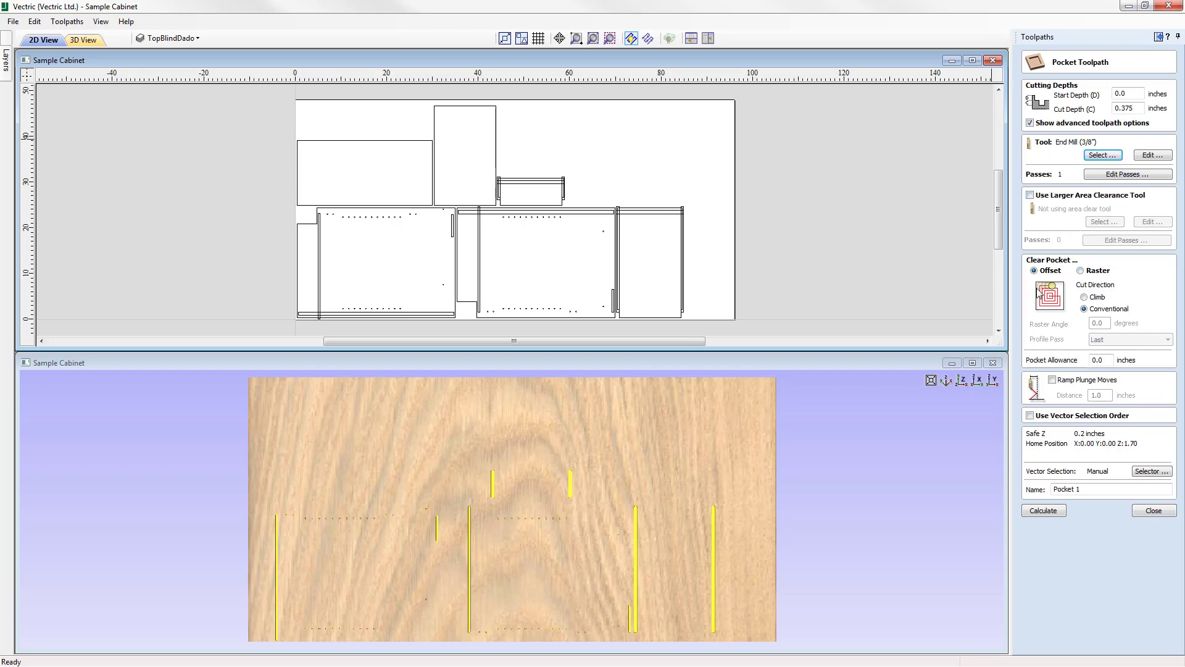
{"action": "left_click", "coordinate": [1081, 271]}
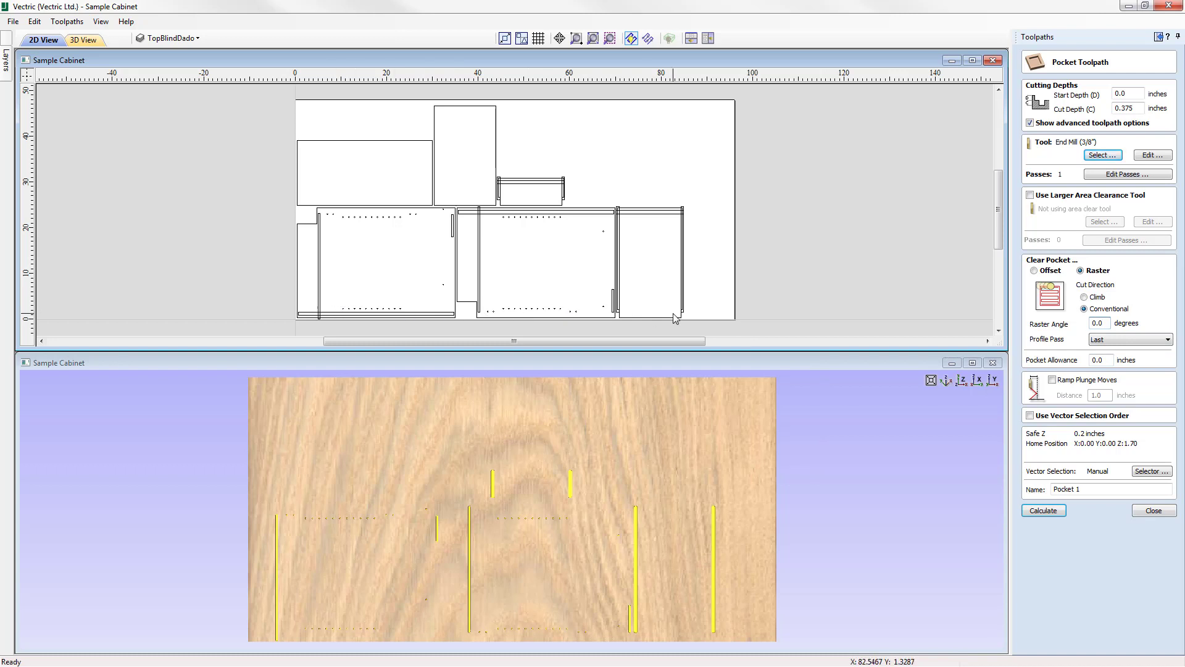
Switch the vector selection filter from TopBlindDado to closed vectors on the BackBottomDado layer, and associate it with the toolpath.
{"action": "left_click", "coordinate": [1162, 472]}
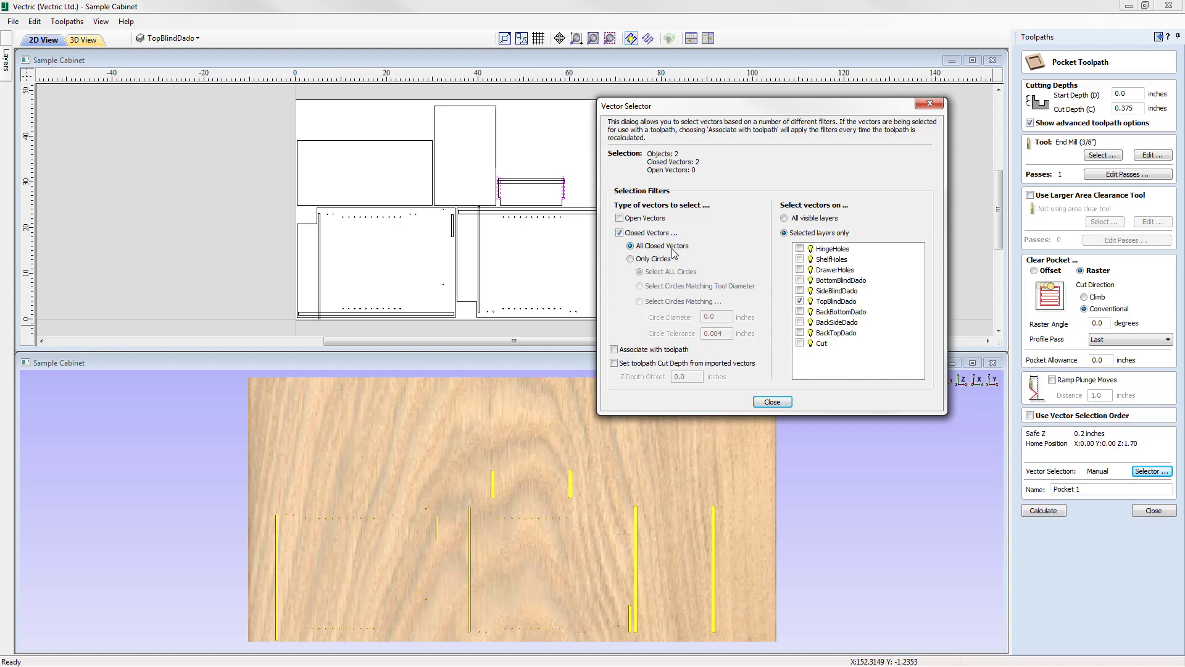
{"action": "left_click", "coordinate": [800, 301]}
{"action": "left_click", "coordinate": [842, 314]}
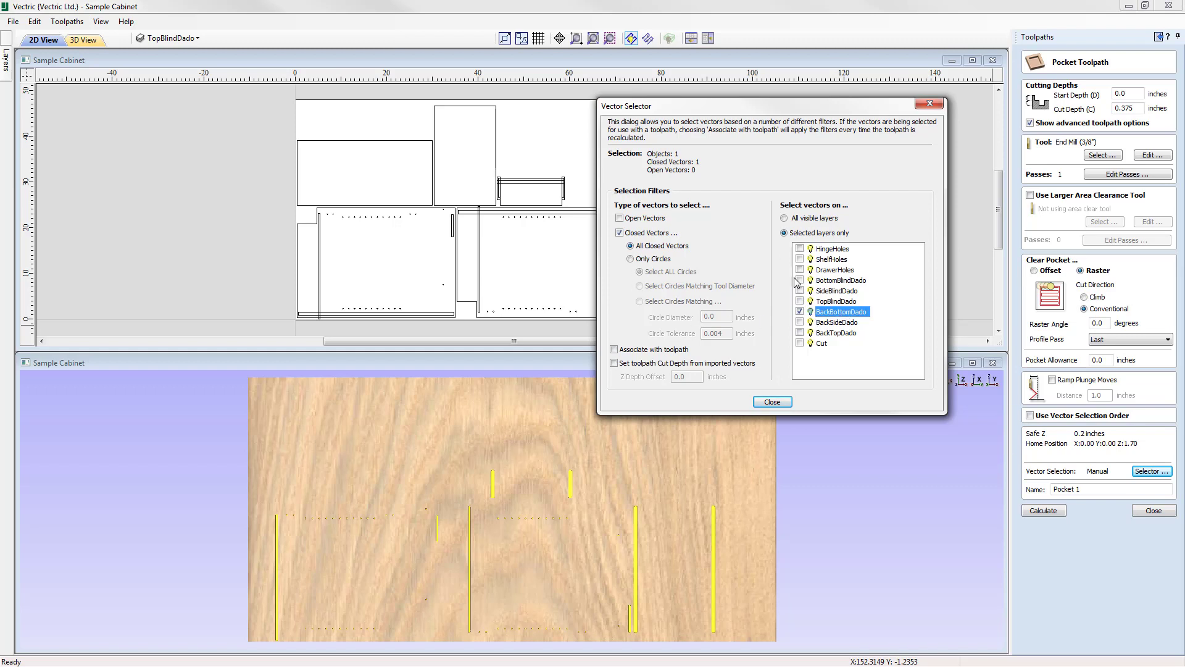
{"action": "left_click", "coordinate": [614, 350]}
{"action": "mouse_move", "coordinate": [781, 106]}
{"action": "left_mouse_down"}
{"action": "mouse_move", "coordinate": [787, 217]}
{"action": "mouse_move", "coordinate": [933, 230]}
{"action": "mouse_move", "coordinate": [934, 177]}
{"action": "mouse_move", "coordinate": [892, 173]}
{"action": "mouse_move", "coordinate": [768, 120]}
{"action": "left_mouse_up"}
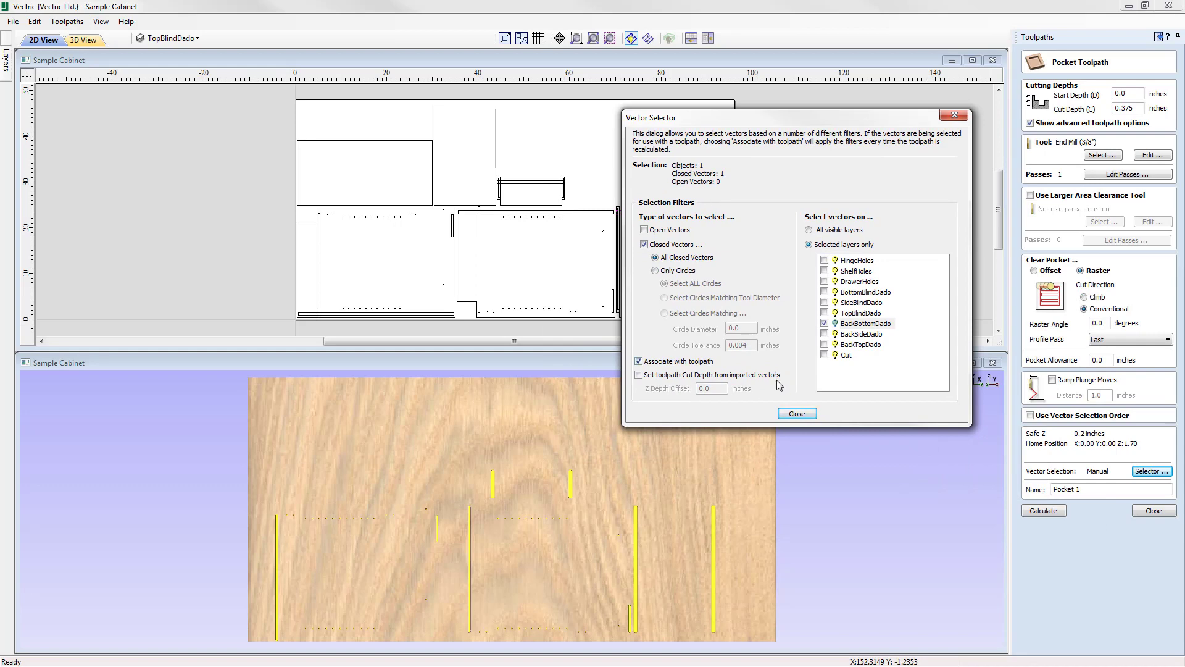
{"action": "left_click", "coordinate": [797, 413]}
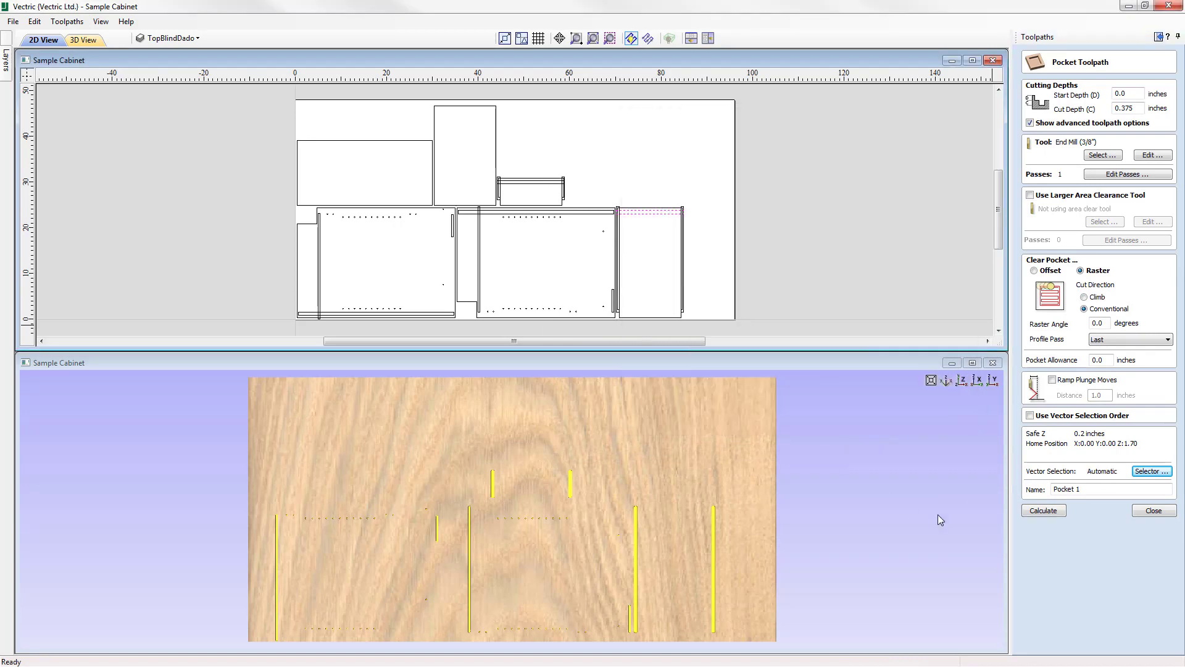
Make BackBottomDado the active layer, copy its layer name, and name the pocket toolpath "Pocket BackBottomDado".
{"action": "left_click", "coordinate": [172, 38]}
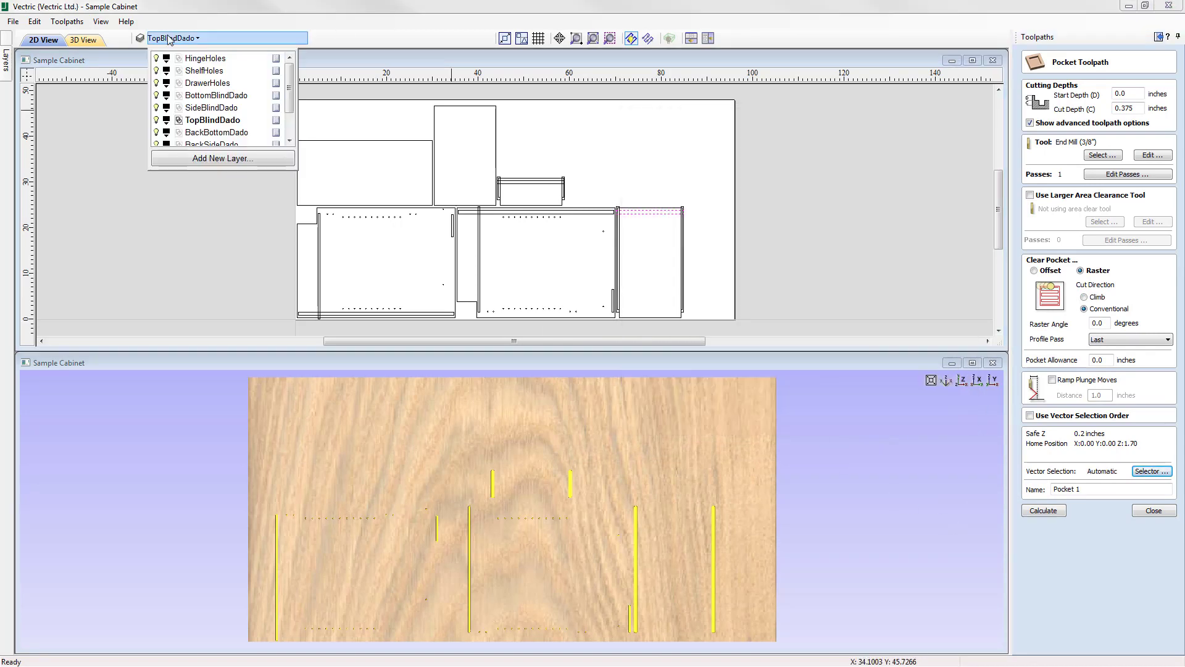
{"action": "left_click", "coordinate": [217, 133]}
{"action": "left_click", "coordinate": [228, 132]}
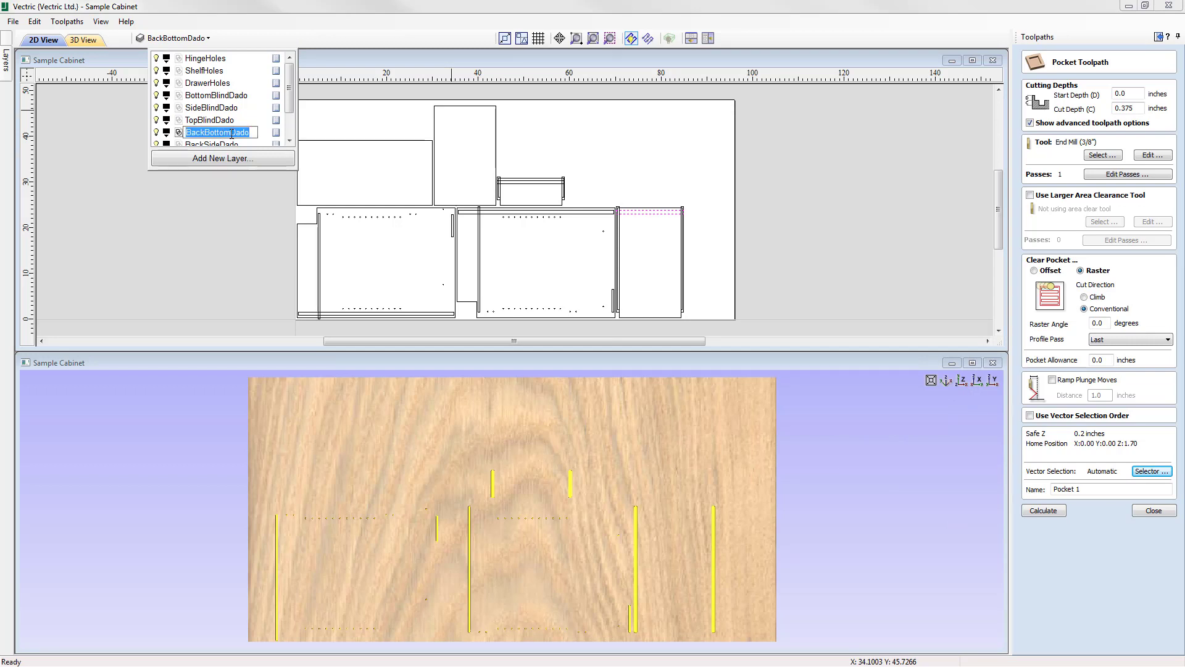
{"action": "right_click", "coordinate": [231, 132]}
{"action": "left_click", "coordinate": [263, 176]}
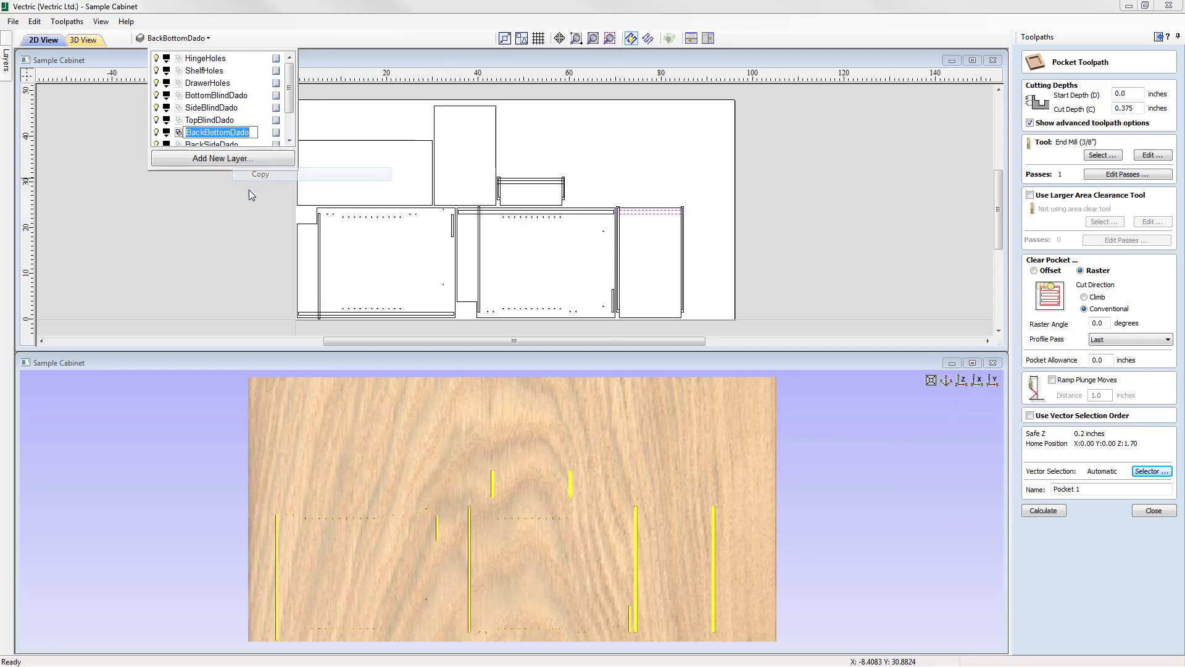
{"action": "left_click", "coordinate": [1081, 491]}
{"action": "left_click", "coordinate": [1089, 489]}
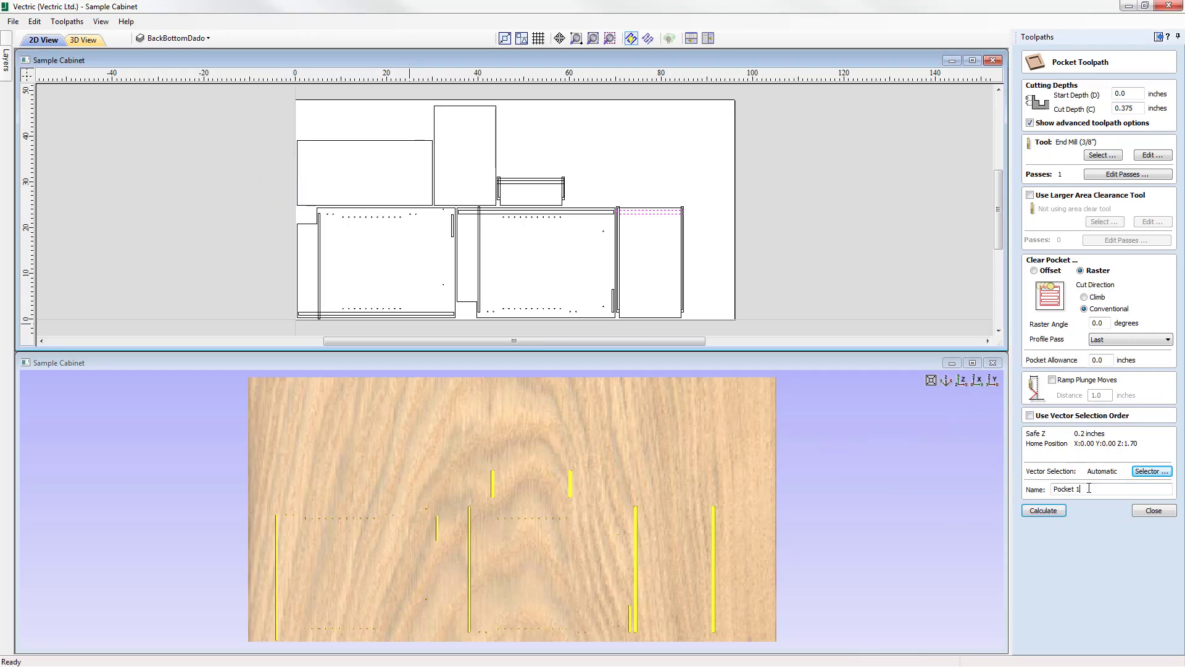
{"action": "right_click", "coordinate": [1089, 488]}
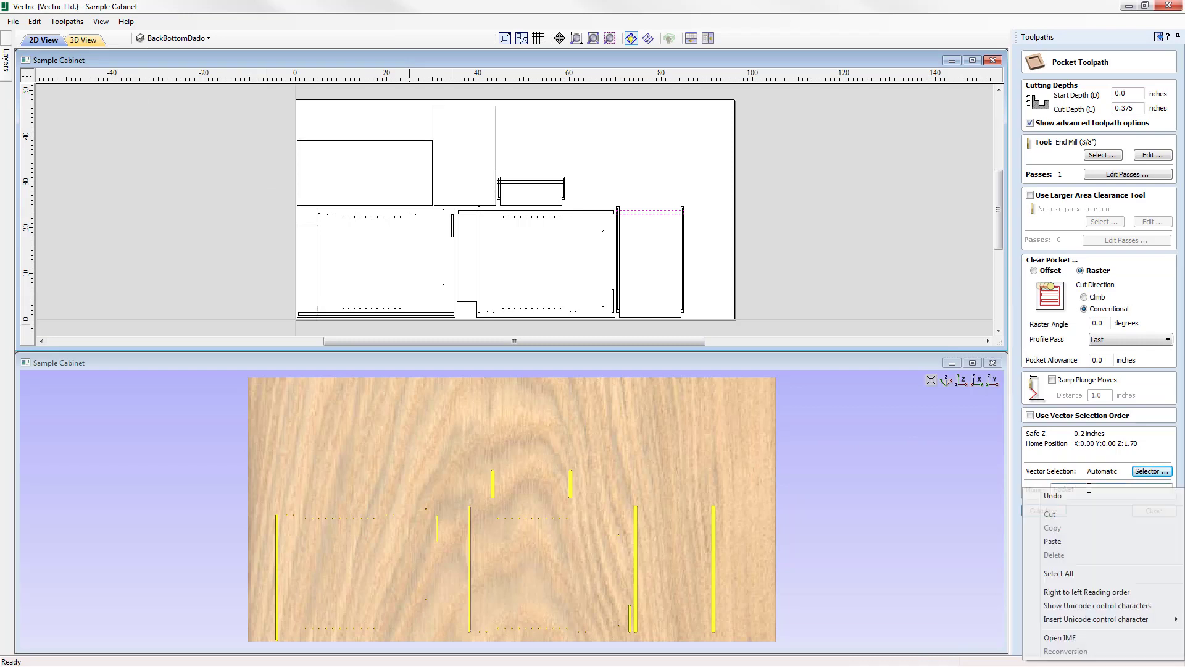
{"action": "left_click", "coordinate": [1065, 541]}
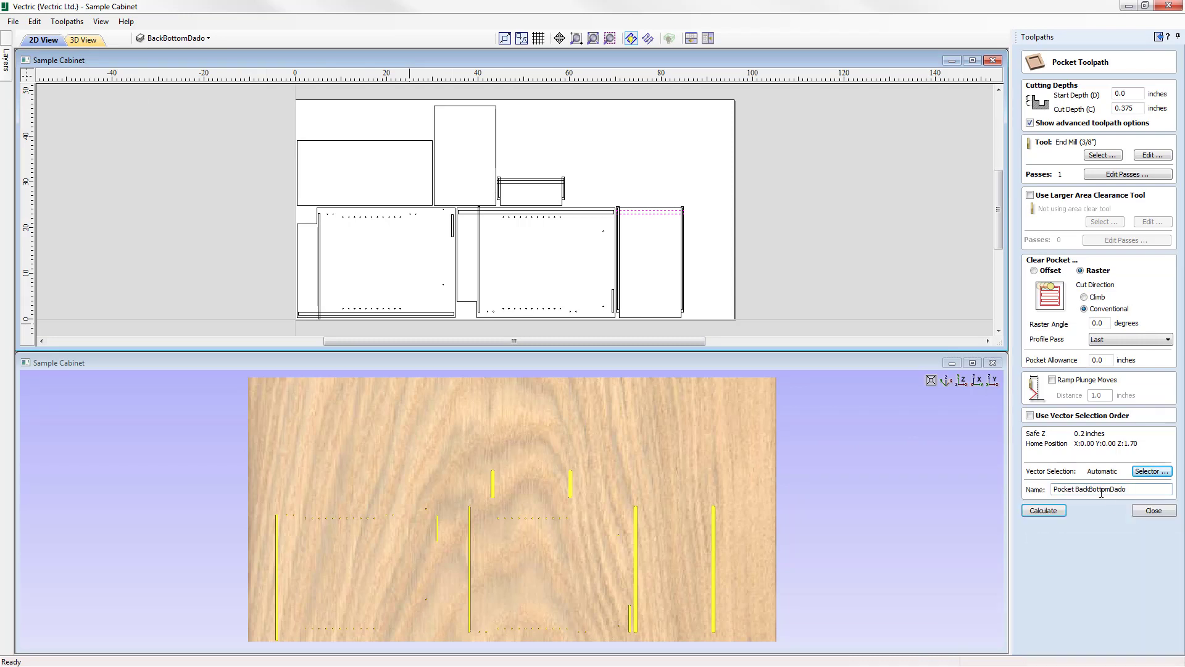
Calculate the Pocket BackBottomDado toolpath, preview it on the material, and close the preview.
{"action": "left_click", "coordinate": [1044, 511]}
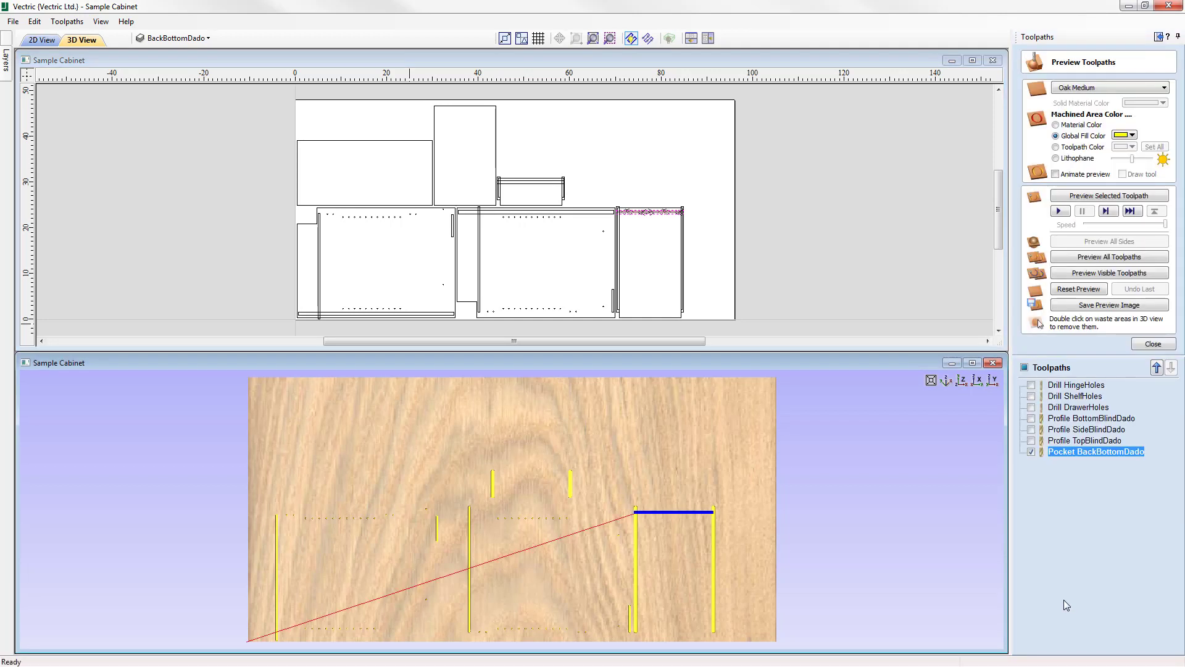
{"action": "left_click", "coordinate": [1108, 196]}
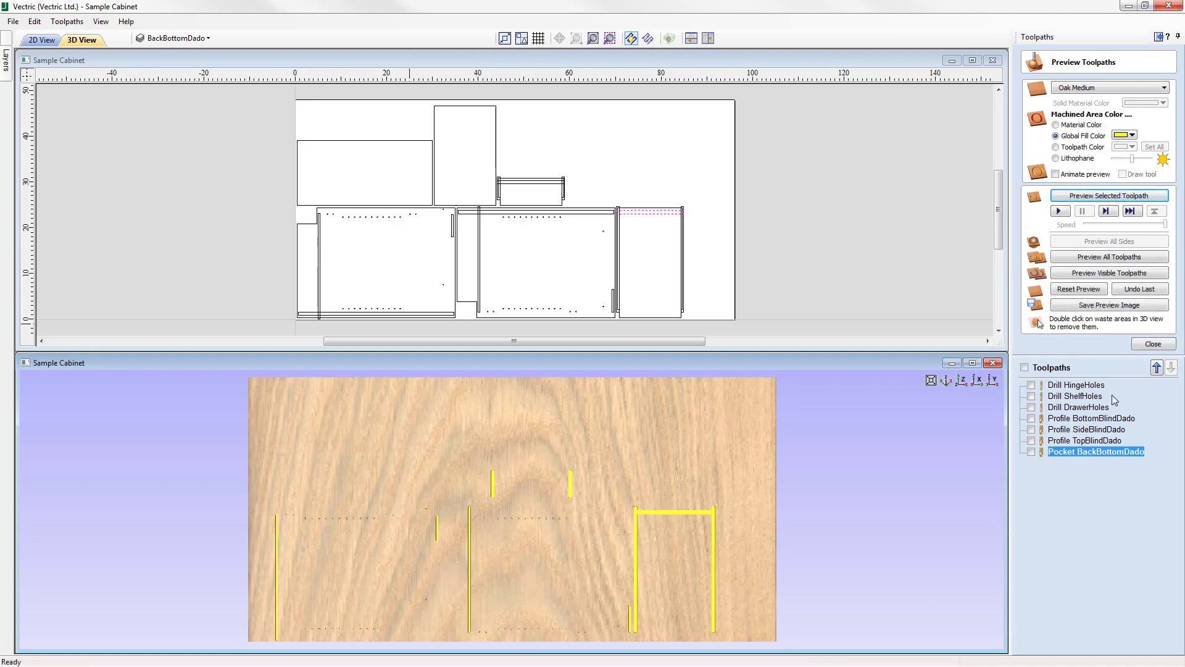
{"action": "left_click", "coordinate": [1160, 345]}
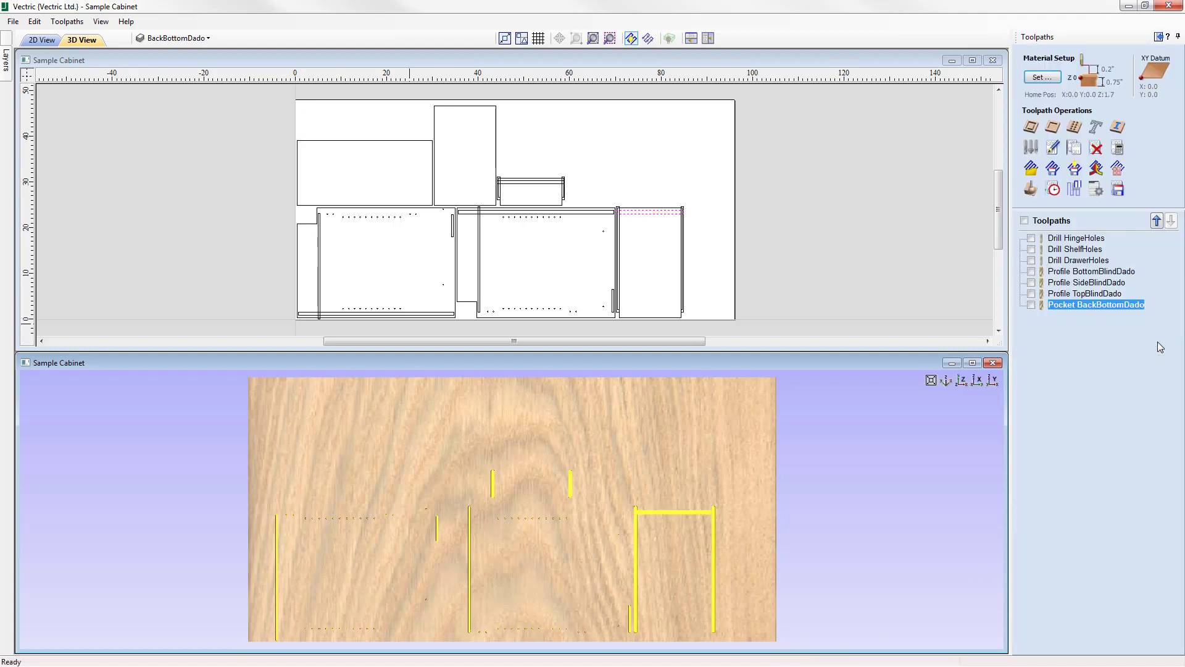
Deselect the back bottom dado vector and start another pocket toolpath with the End Mill (3/8") tool.
{"action": "left_click", "coordinate": [620, 159]}
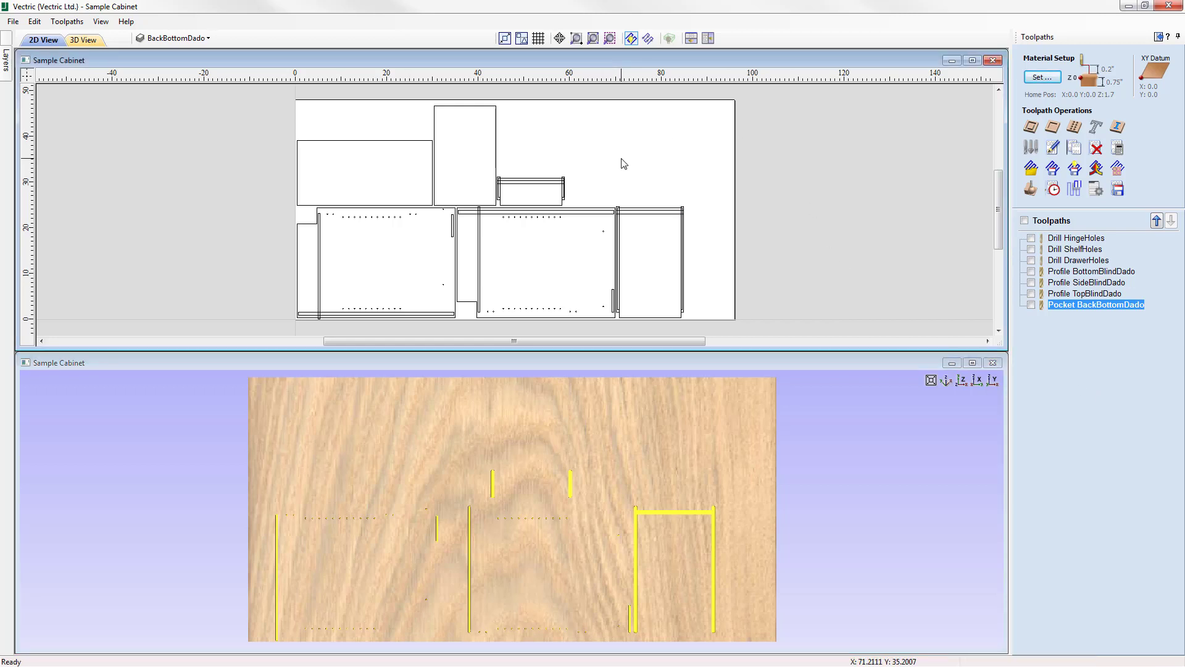
{"action": "left_click", "coordinate": [1052, 127]}
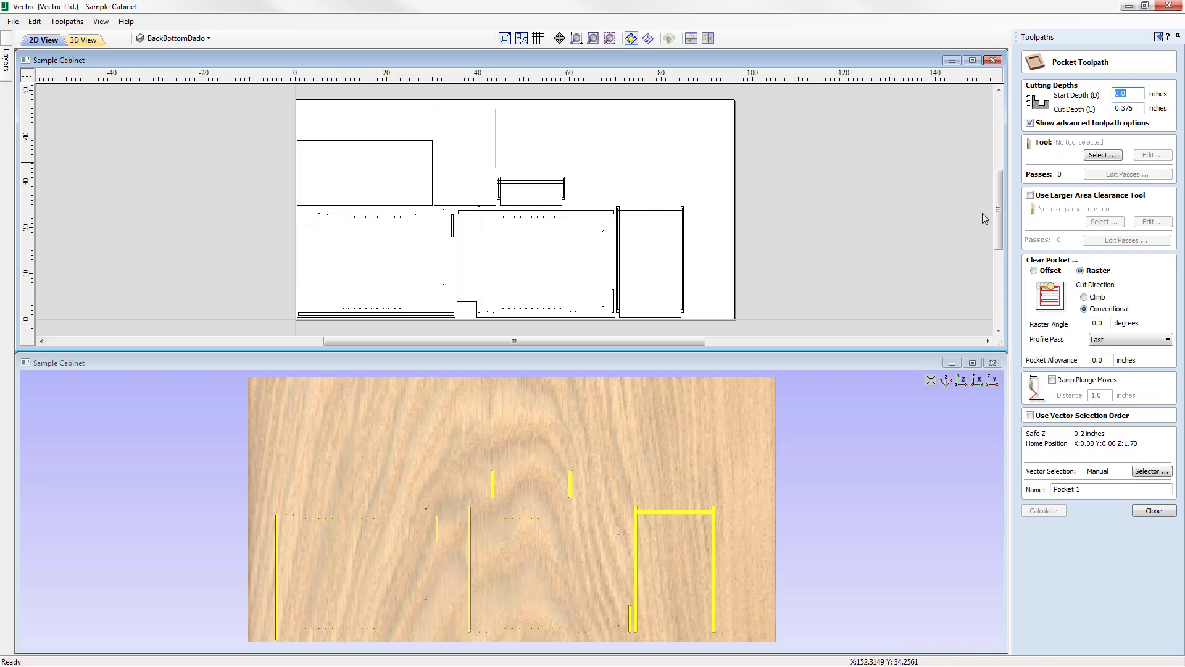
{"action": "left_click", "coordinate": [1103, 155]}
{"action": "left_click", "coordinate": [469, 223]}
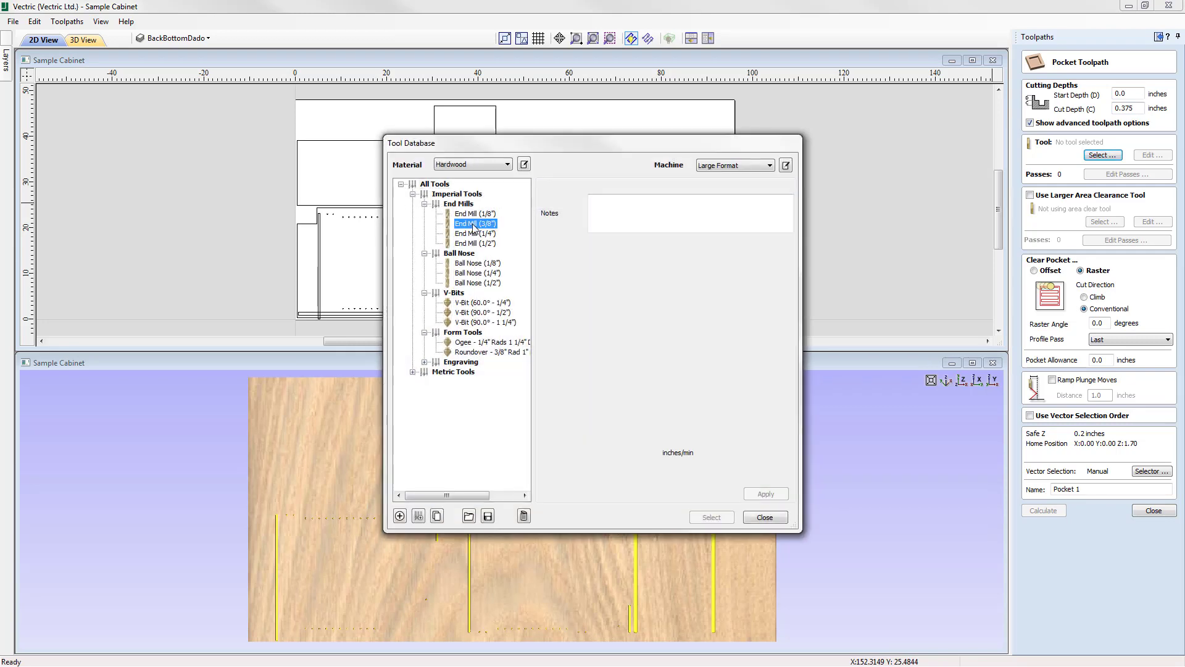
{"action": "left_click", "coordinate": [713, 517]}
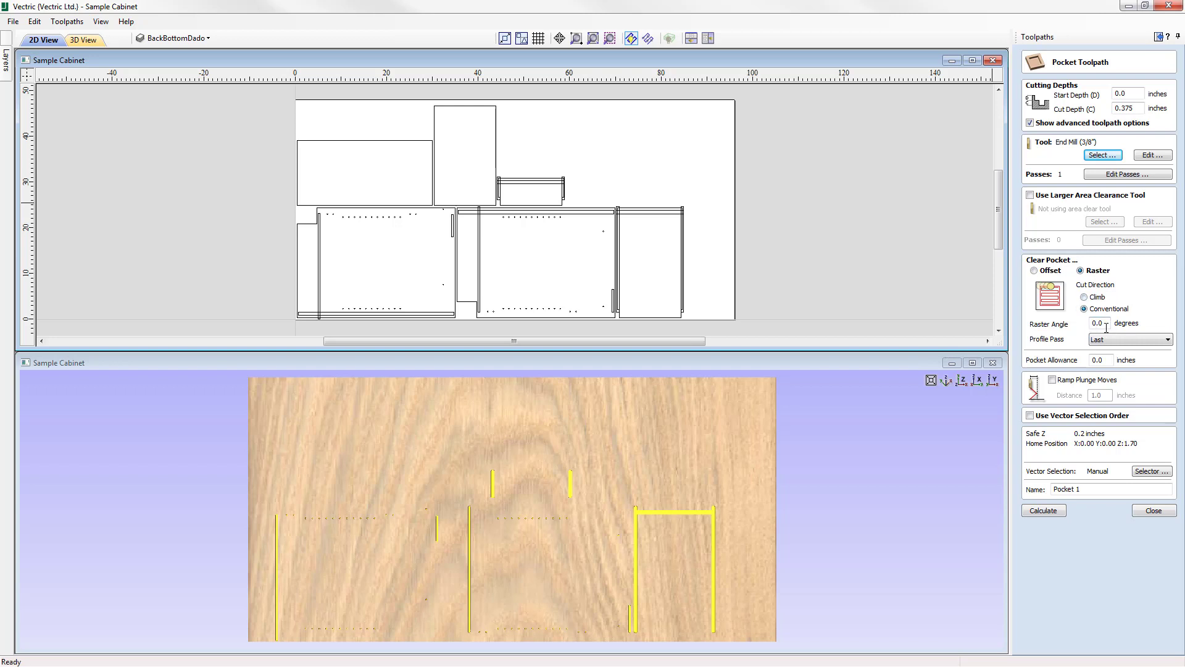
Switch the vector selection filter from BackBottomDado to closed vectors on the BackSideDado layer, and associate it with the toolpath.
{"action": "left_click", "coordinate": [1150, 472]}
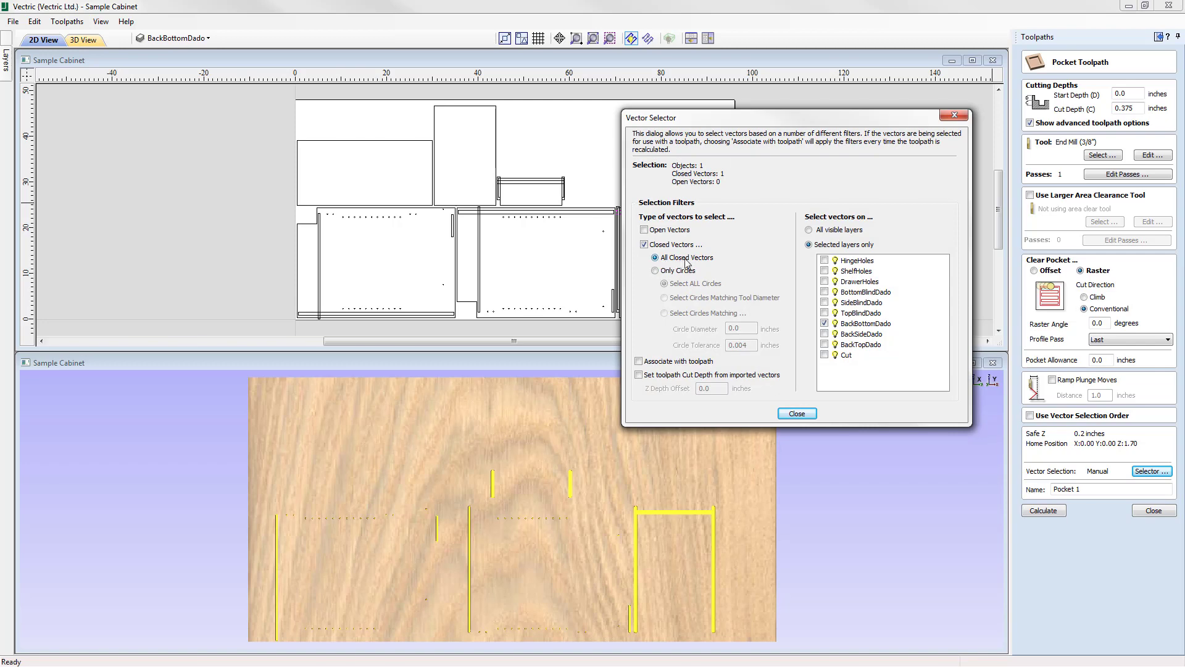
{"action": "left_click", "coordinate": [825, 323]}
{"action": "left_click", "coordinate": [826, 334]}
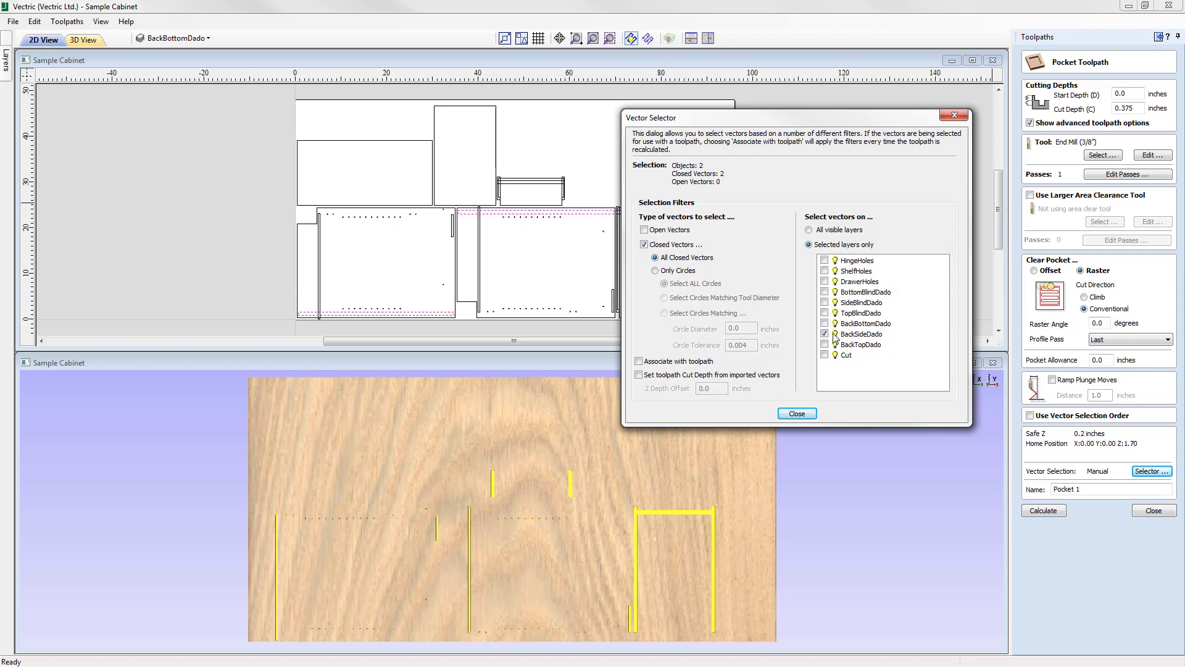
{"action": "left_click_drag", "start_coordinate": [855, 124], "coordinate": [965, 252]}
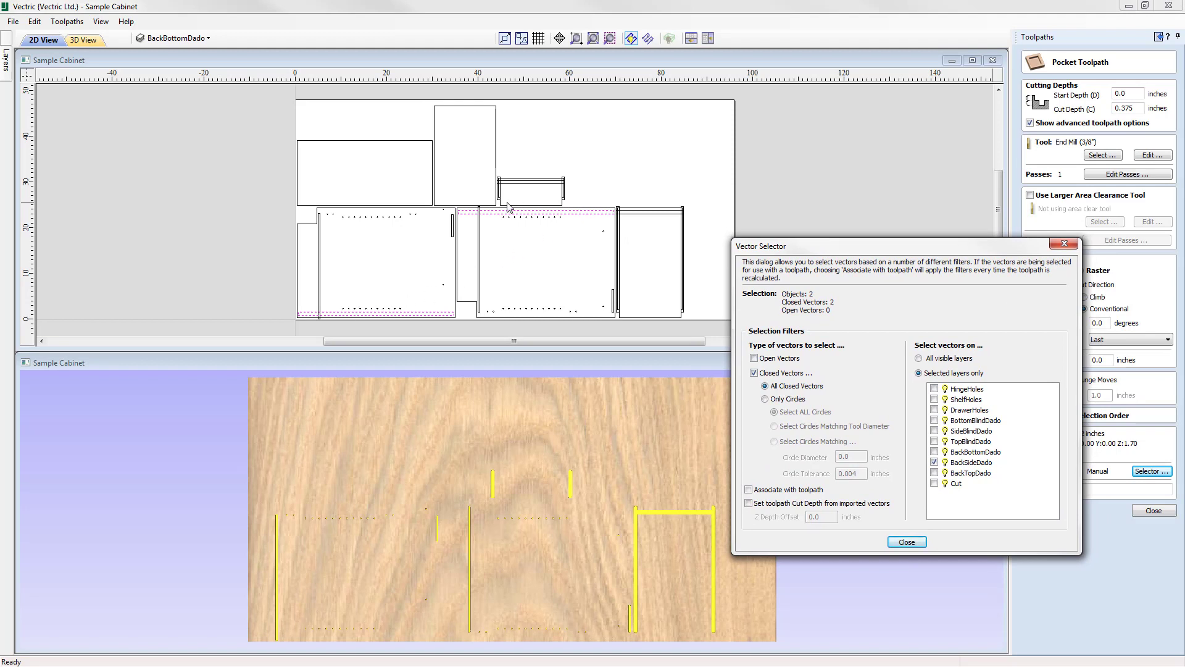
{"action": "left_click_drag", "start_coordinate": [866, 242], "coordinate": [803, 90]}
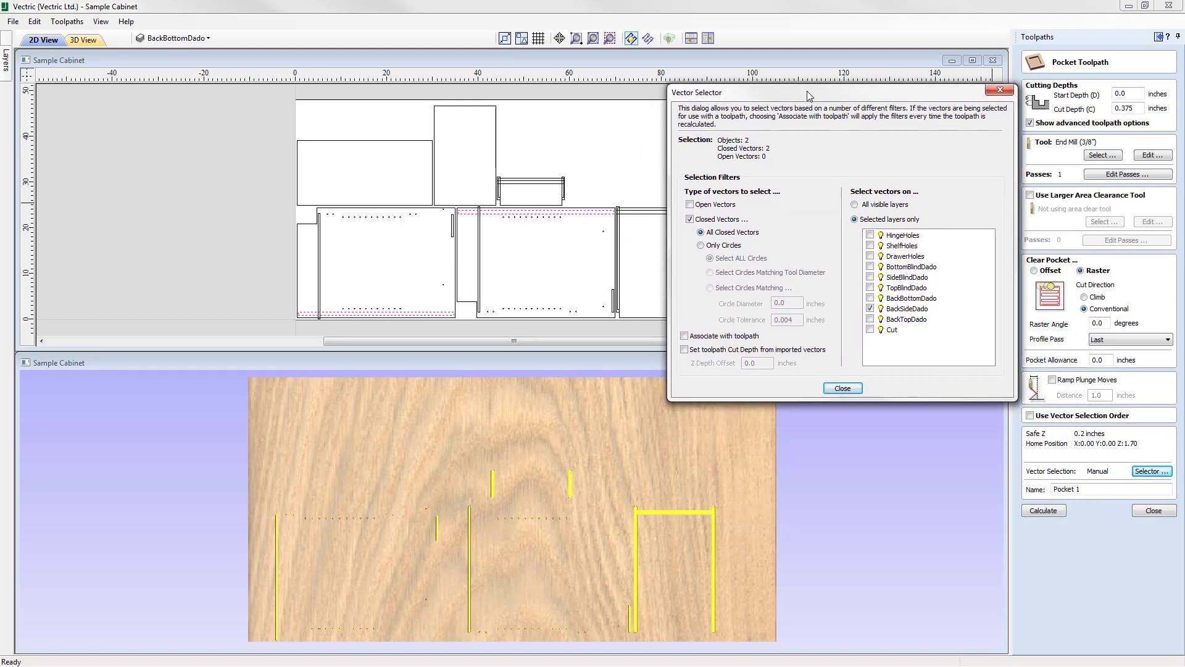
{"action": "left_click", "coordinate": [684, 336]}
{"action": "left_click", "coordinate": [845, 390]}
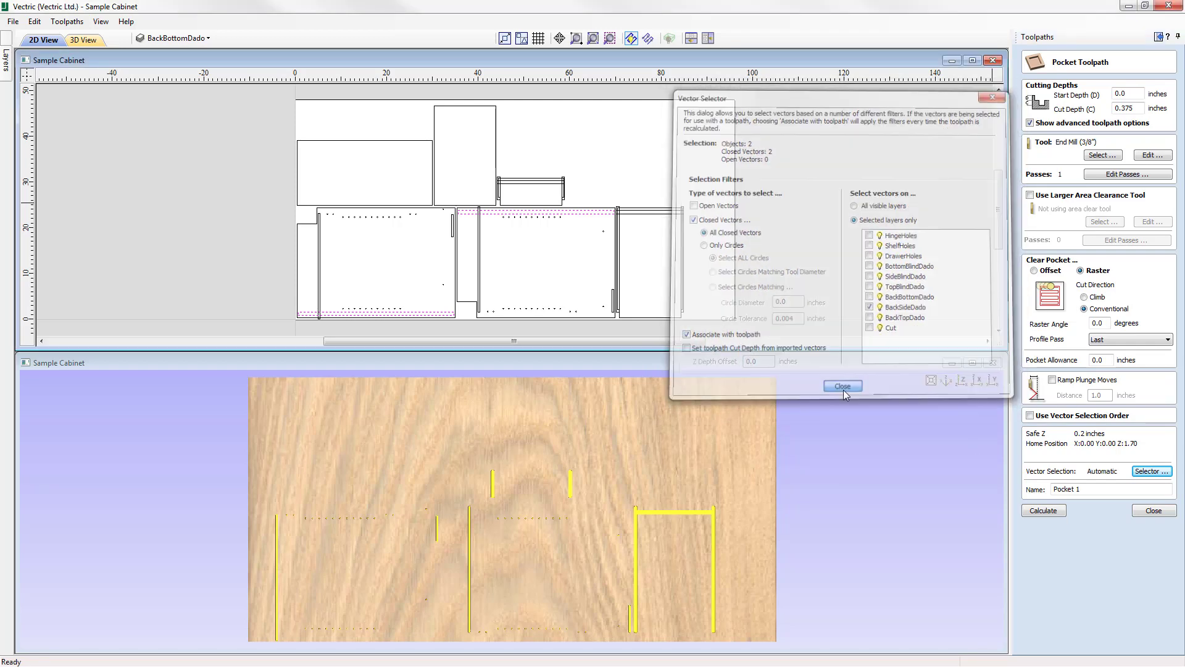
Make BackSideDado the active layer, copy its layer name, and name the pocket toolpath "Pocket BackSideDado".
{"action": "left_click", "coordinate": [183, 39]}
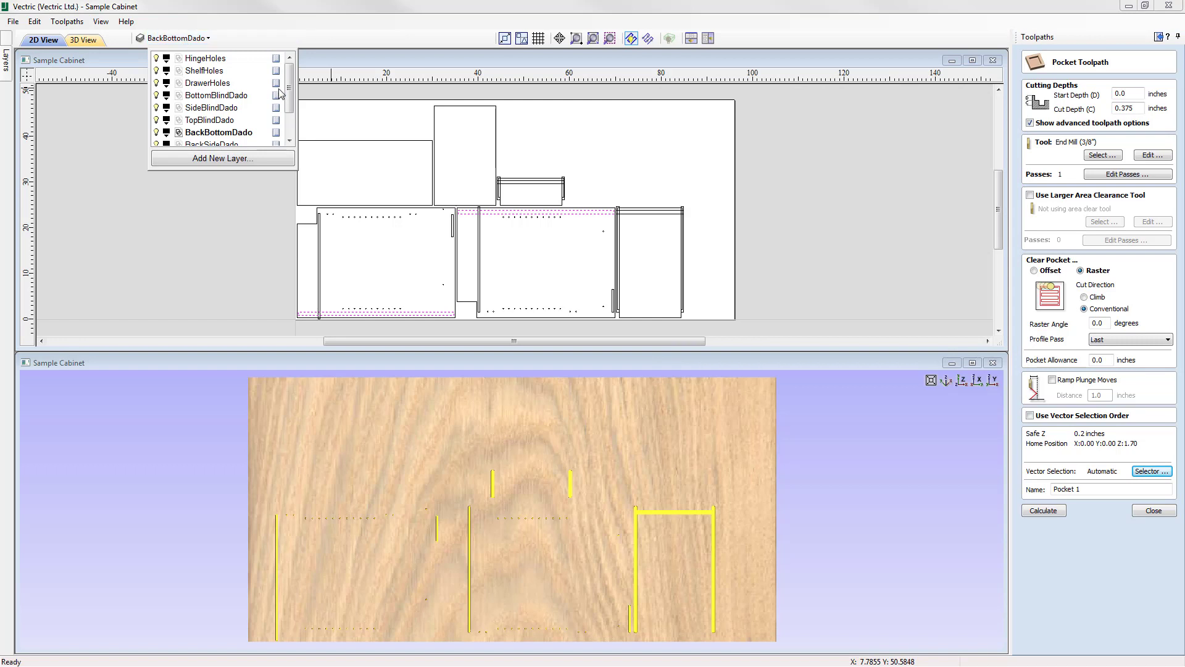
{"action": "left_click_drag", "start_coordinate": [289, 94], "coordinate": [290, 122]}
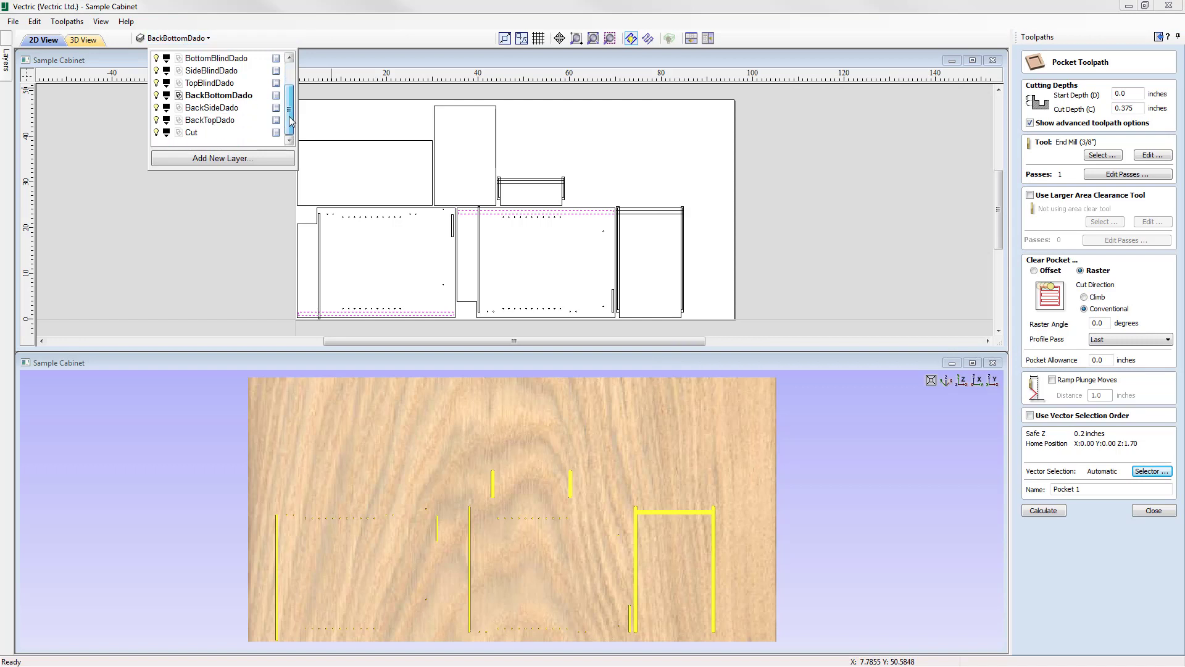
{"action": "double_click", "coordinate": [216, 111]}
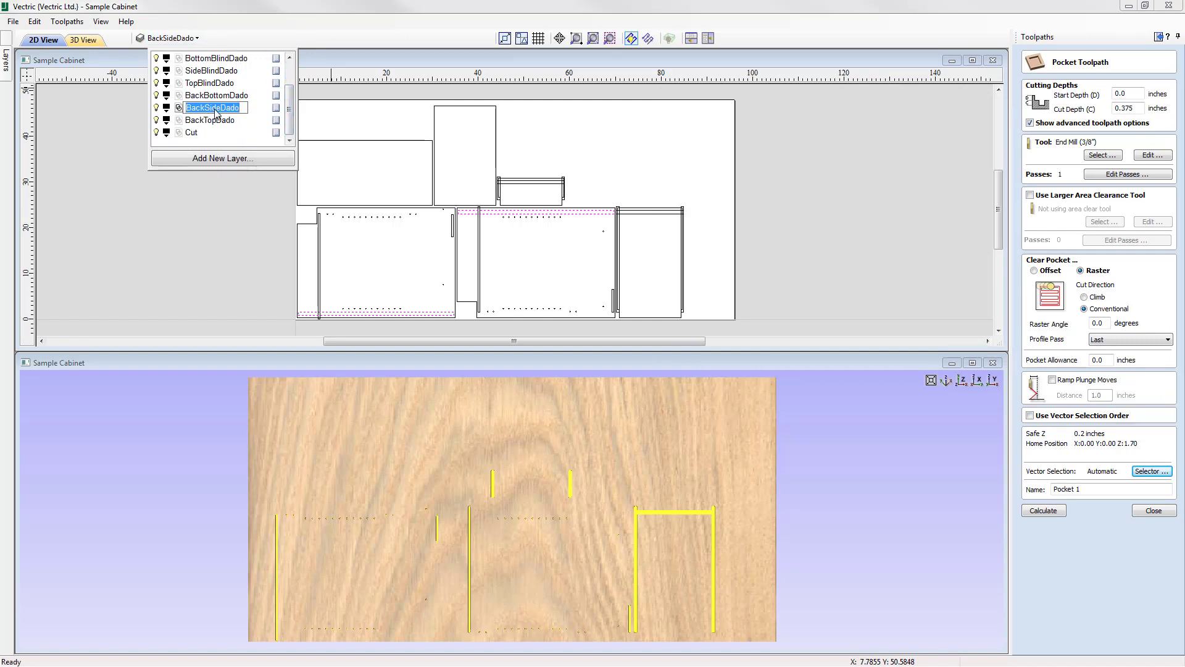
{"action": "right_click", "coordinate": [213, 109]}
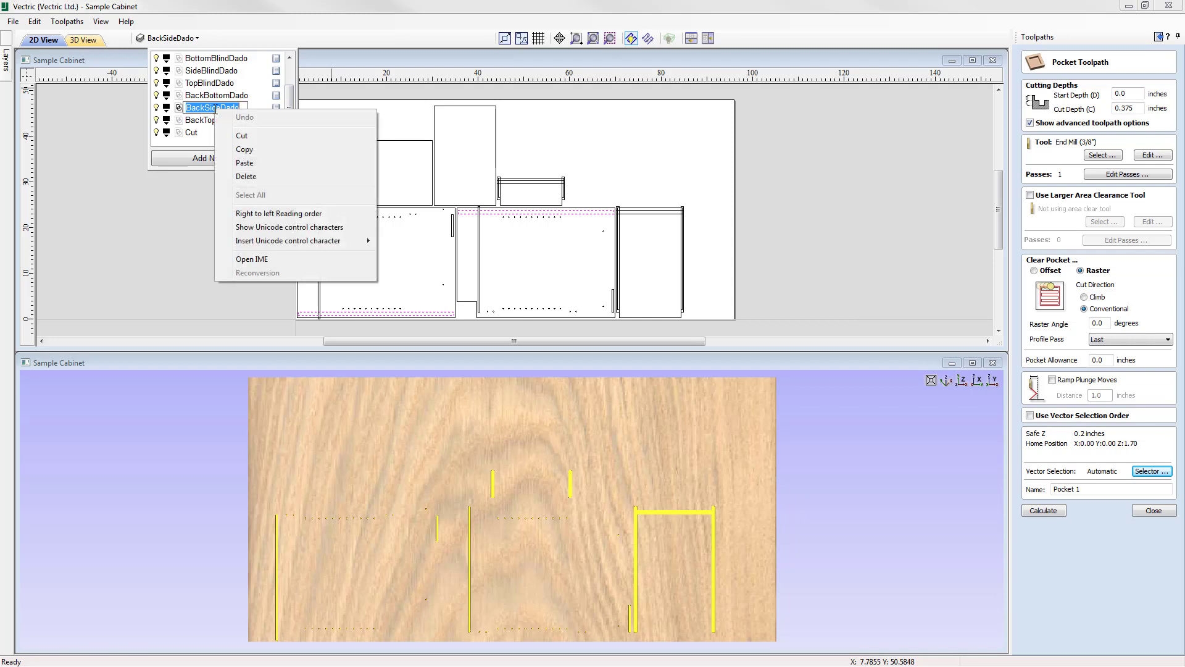
{"action": "left_click", "coordinate": [258, 151]}
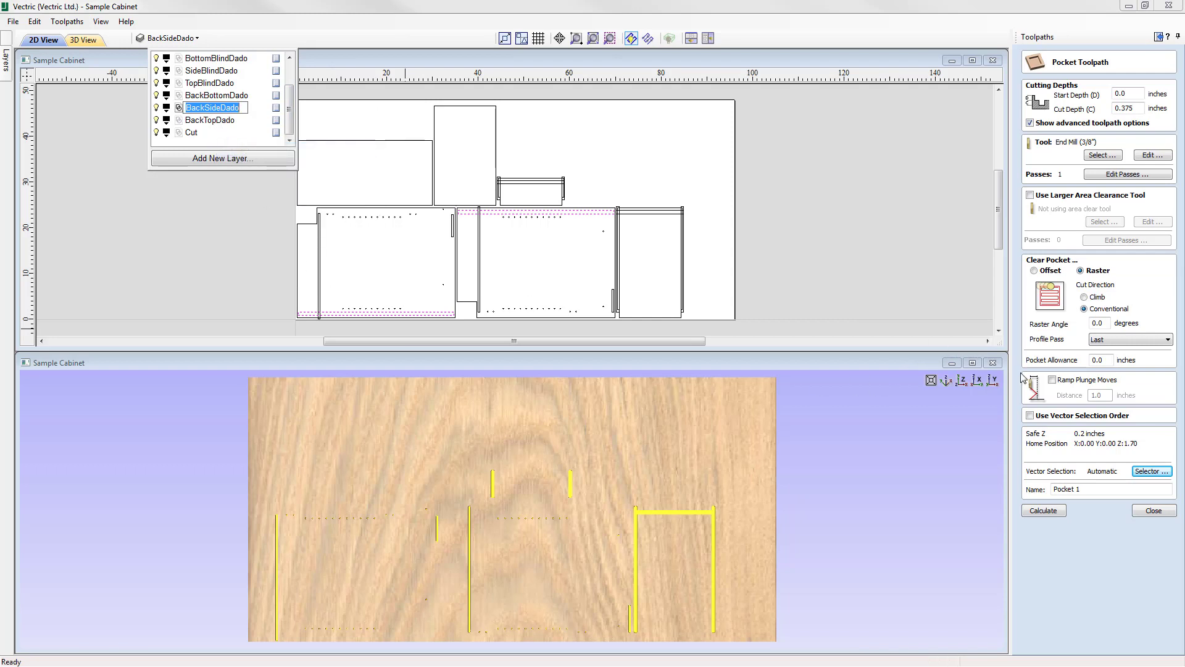
{"action": "left_click", "coordinate": [1099, 490]}
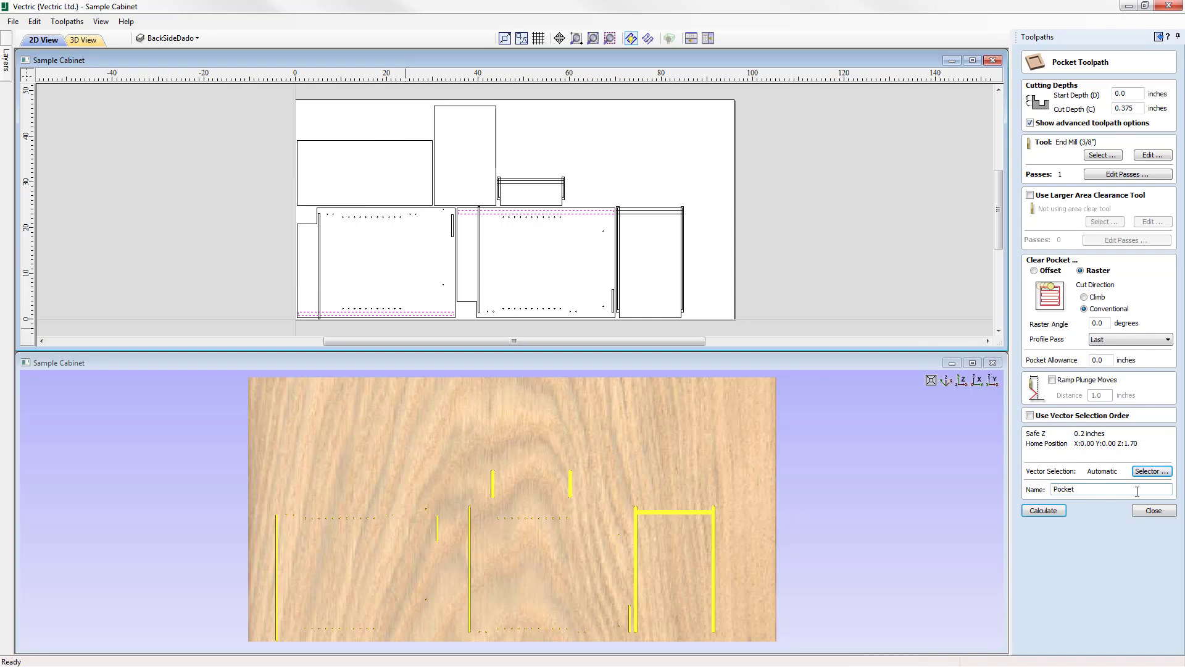
{"action": "right_click", "coordinate": [1137, 491]}
{"action": "left_click", "coordinate": [1105, 543]}
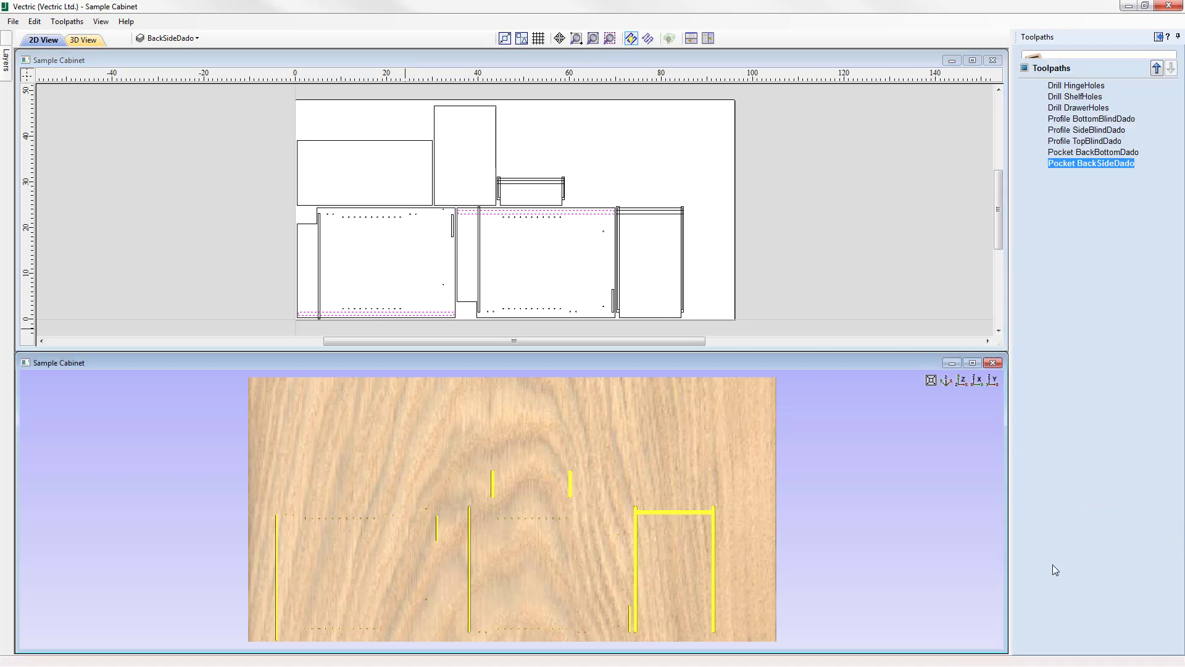
Calculate and preview the Pocket BackSideDado toolpath, close the preview, and deselect the back side dado vectors.
{"action": "left_click", "coordinate": [1100, 195]}
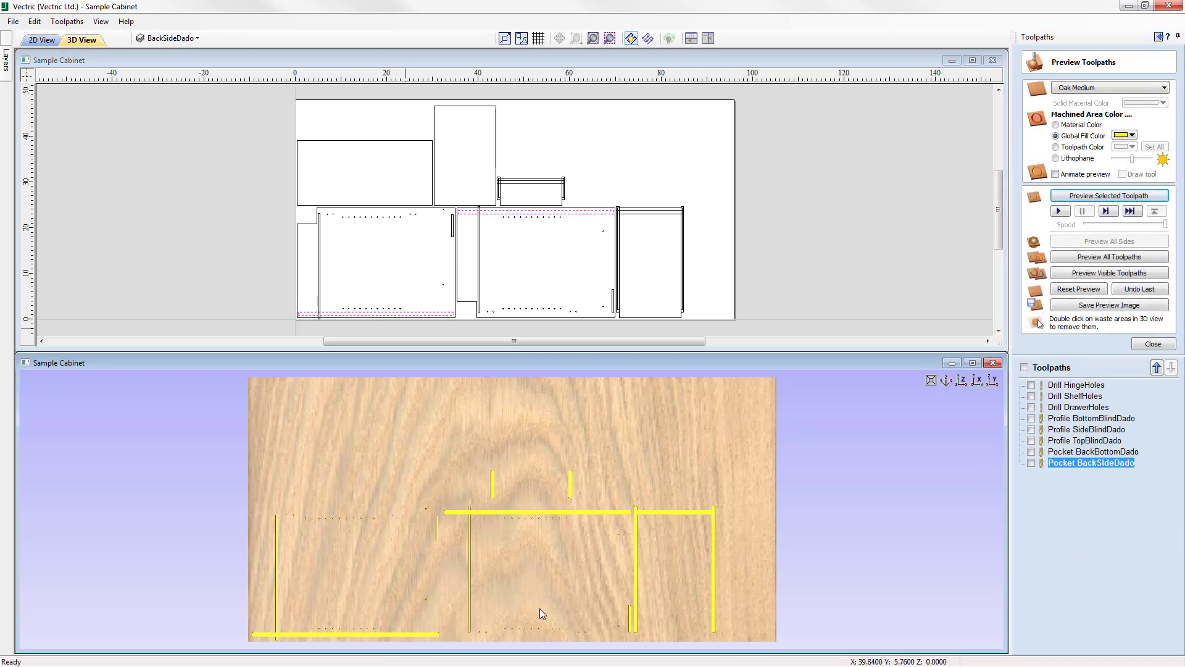
{"action": "left_click", "coordinate": [1153, 344]}
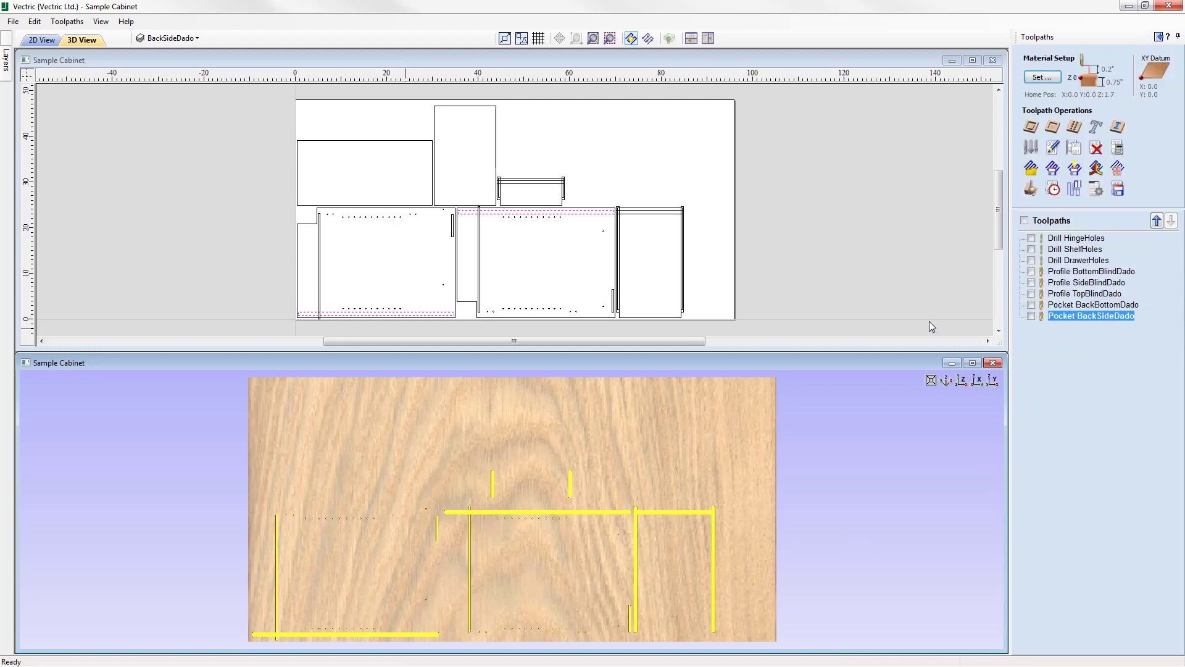
{"action": "left_click", "coordinate": [644, 146]}
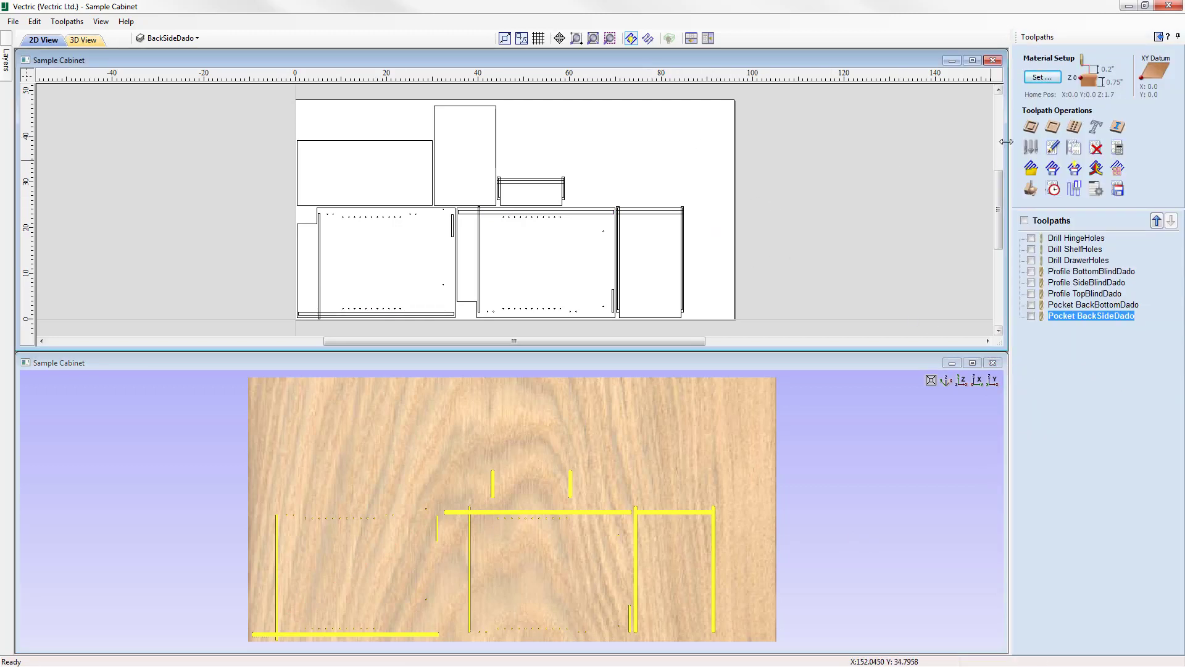
Start another pocket toolpath and assign it the End Mill (3/8") tool.
{"action": "left_click", "coordinate": [1054, 128]}
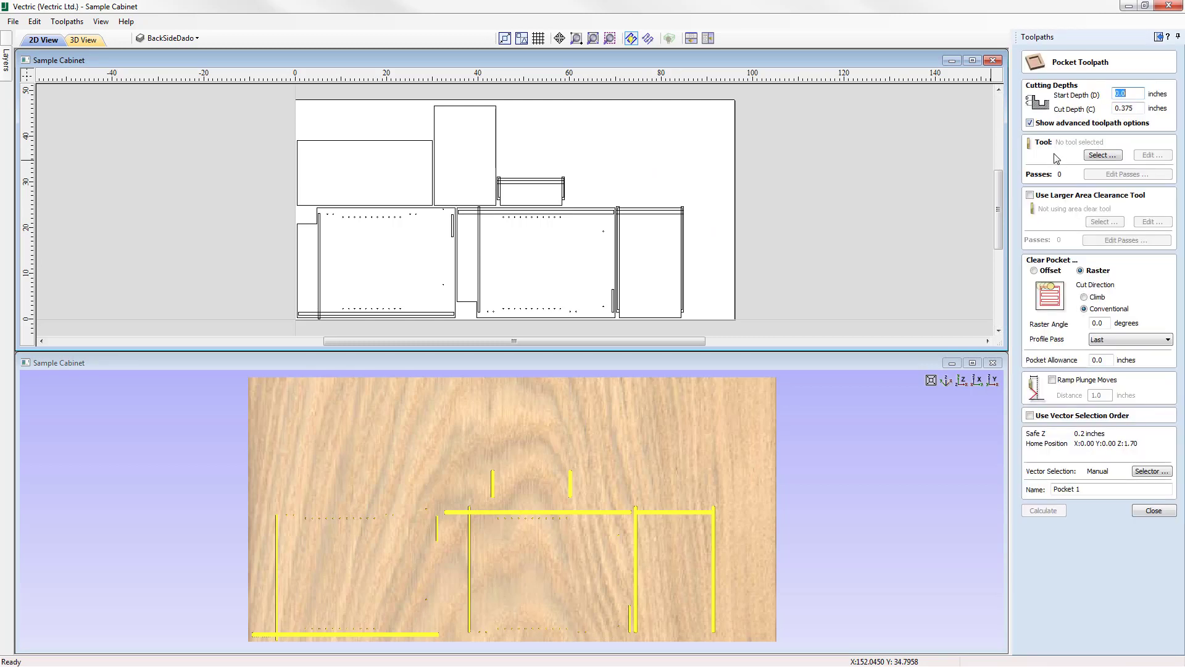
{"action": "left_click", "coordinate": [1111, 156]}
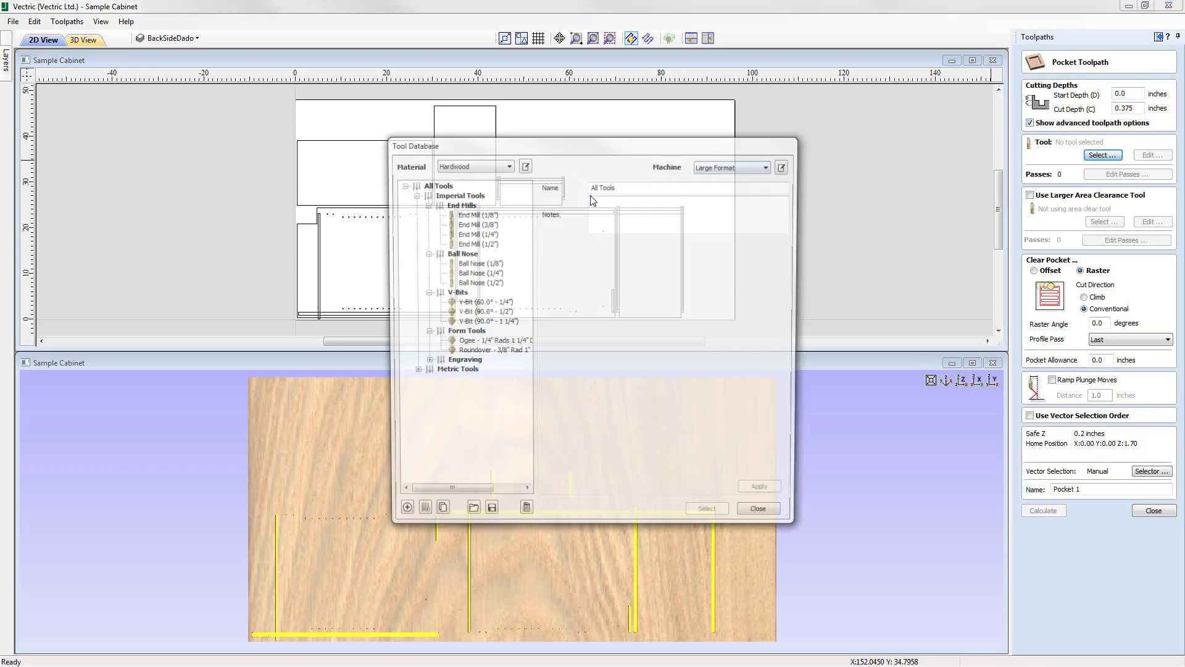
{"action": "left_click", "coordinate": [476, 223]}
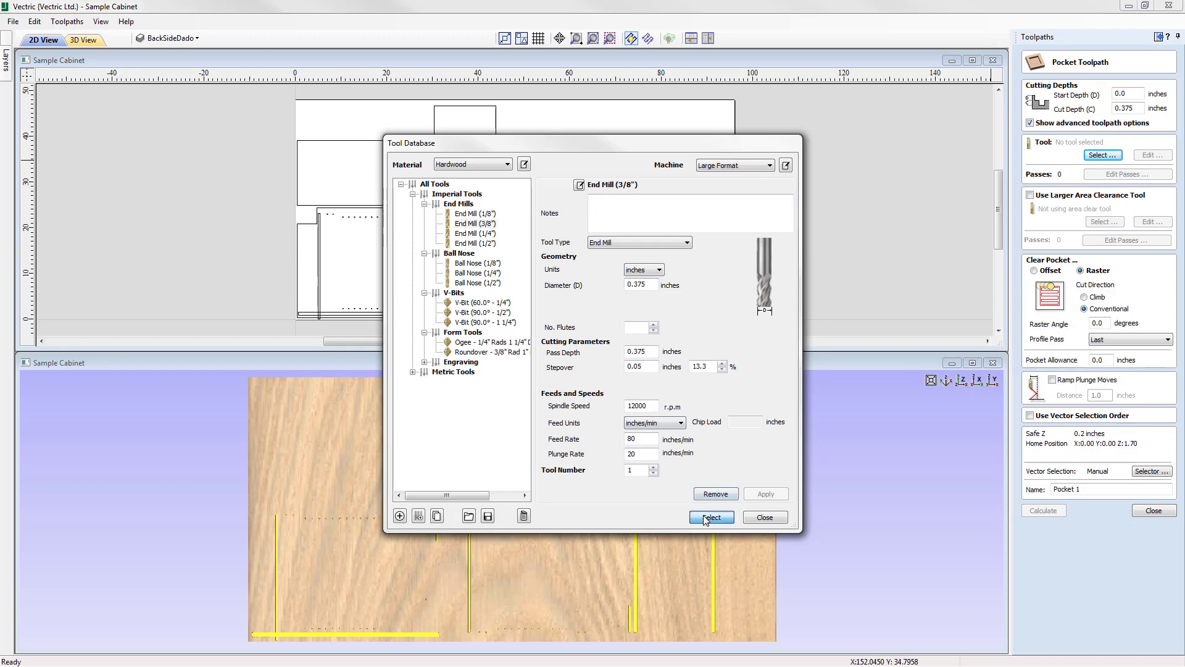
{"action": "left_click", "coordinate": [711, 517]}
Switch the vector selection filter from BackSideDado to closed vectors on the BackTopDado layer, and associate it with the toolpath.
{"action": "left_click", "coordinate": [1152, 471]}
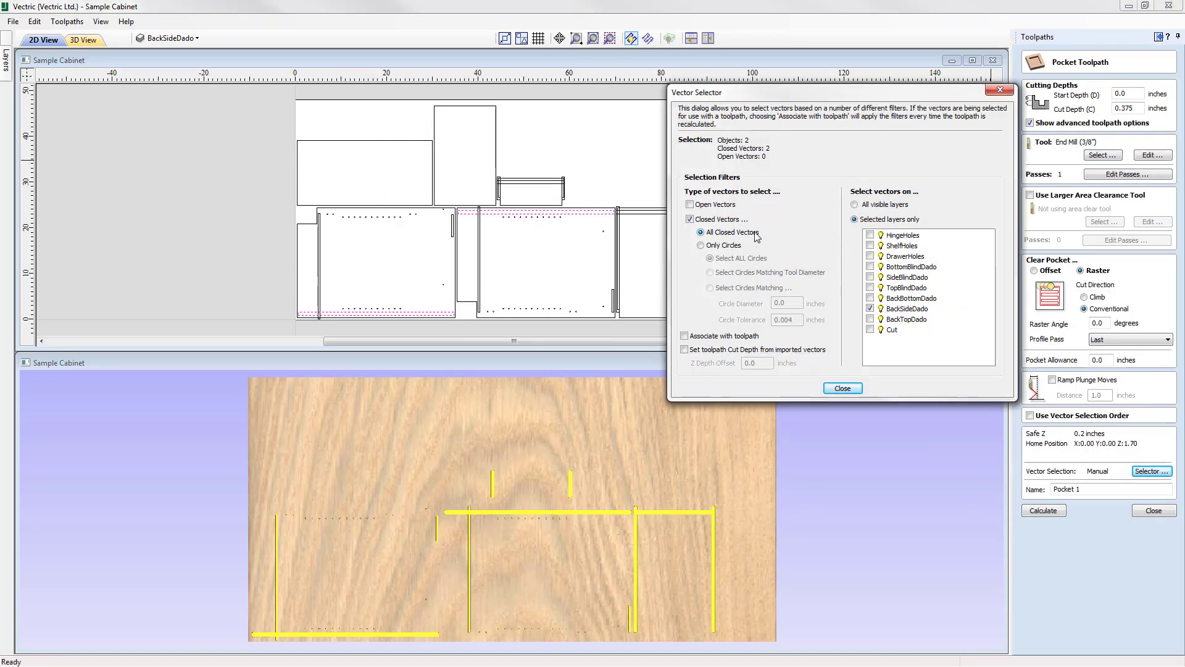
{"action": "left_click", "coordinate": [870, 309]}
{"action": "left_click", "coordinate": [869, 320]}
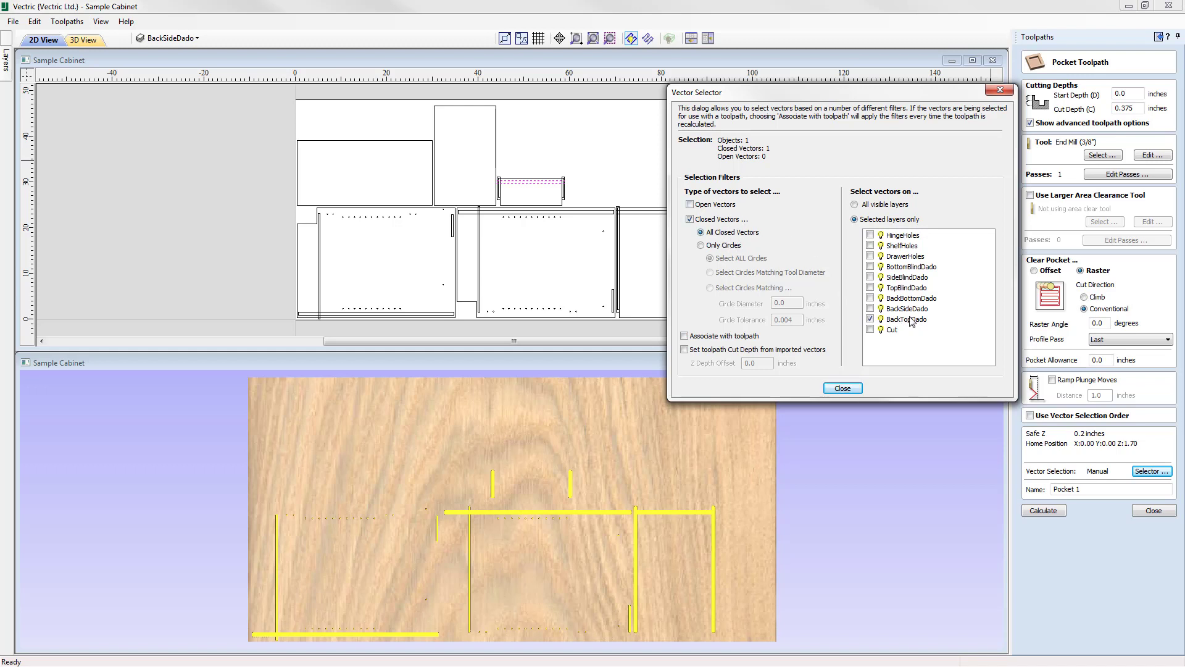
{"action": "left_click", "coordinate": [685, 336]}
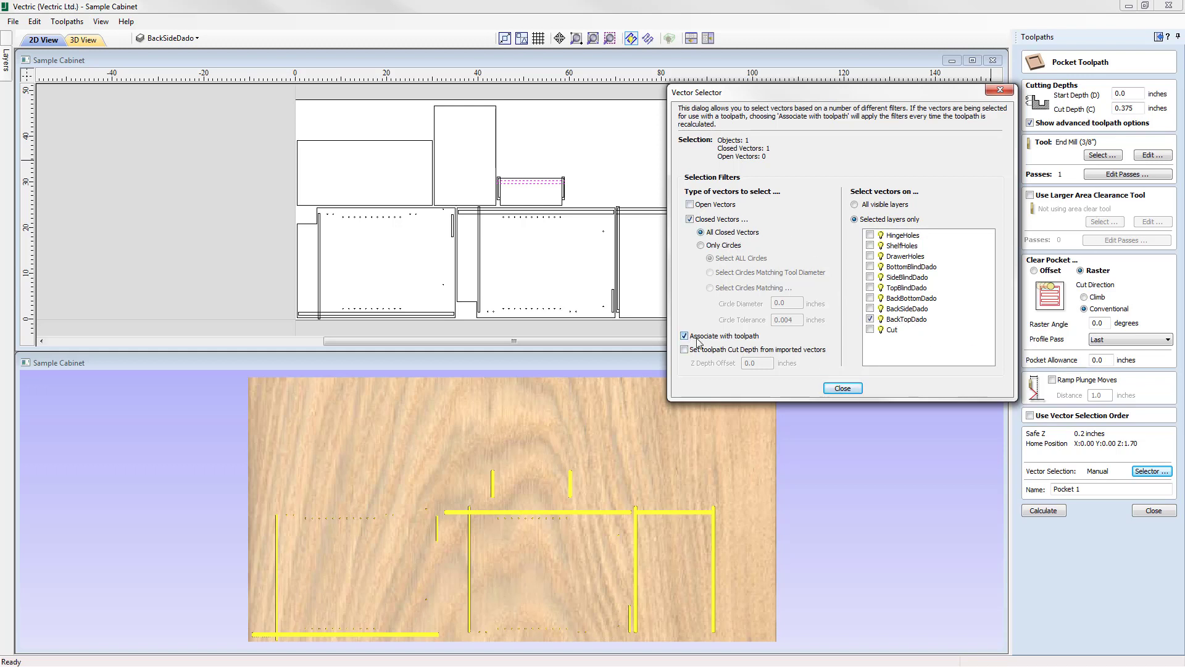
{"action": "left_click", "coordinate": [843, 388]}
Make BackTopDado the active layer, copy its layer name, and name the pocket toolpath "Pocket BackTopDado".
{"action": "left_click", "coordinate": [176, 38]}
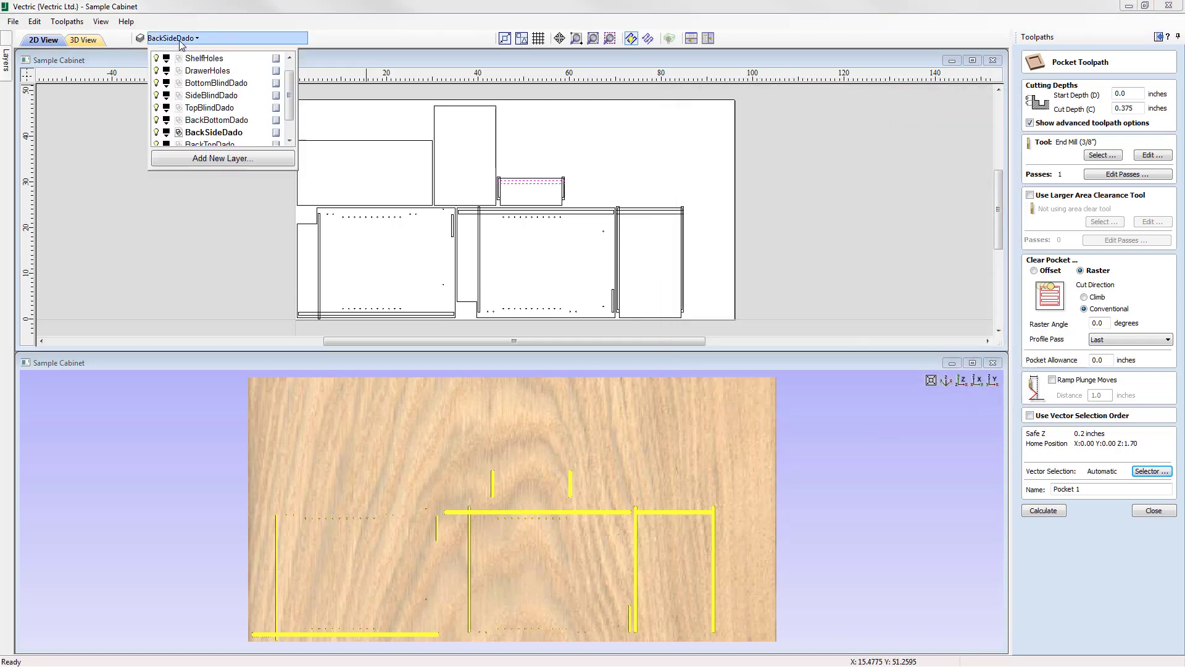
{"action": "scroll", "coordinate": [205, 99], "scroll_direction": "down", "scroll_amount": 2}
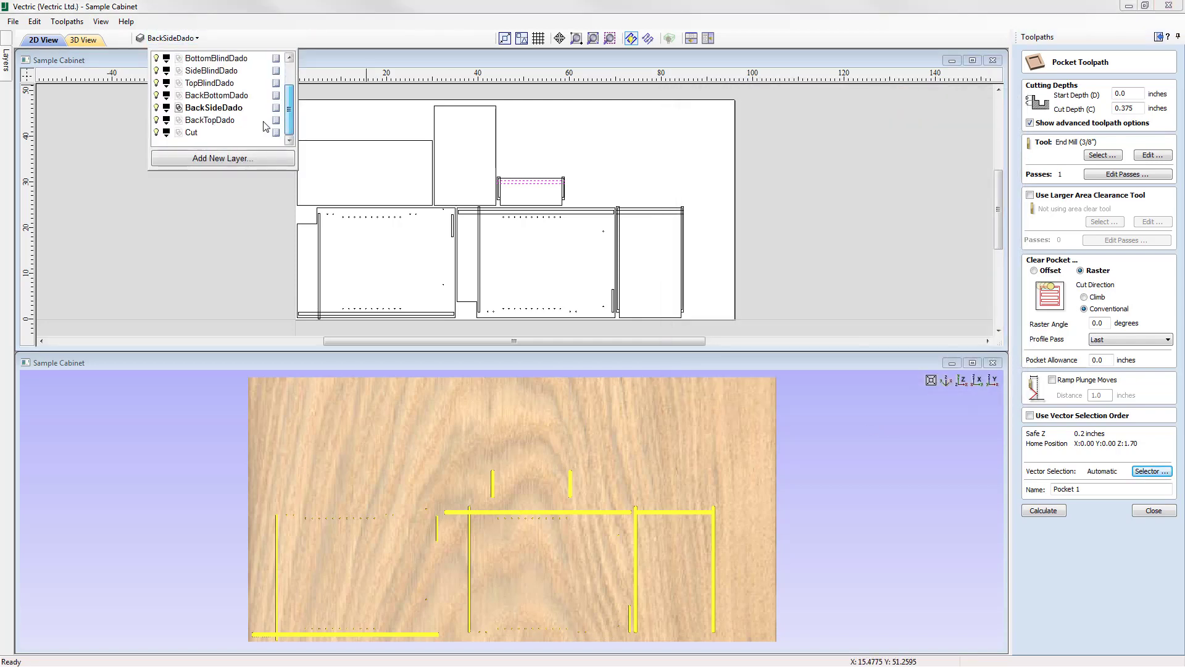
{"action": "double_click", "coordinate": [210, 121]}
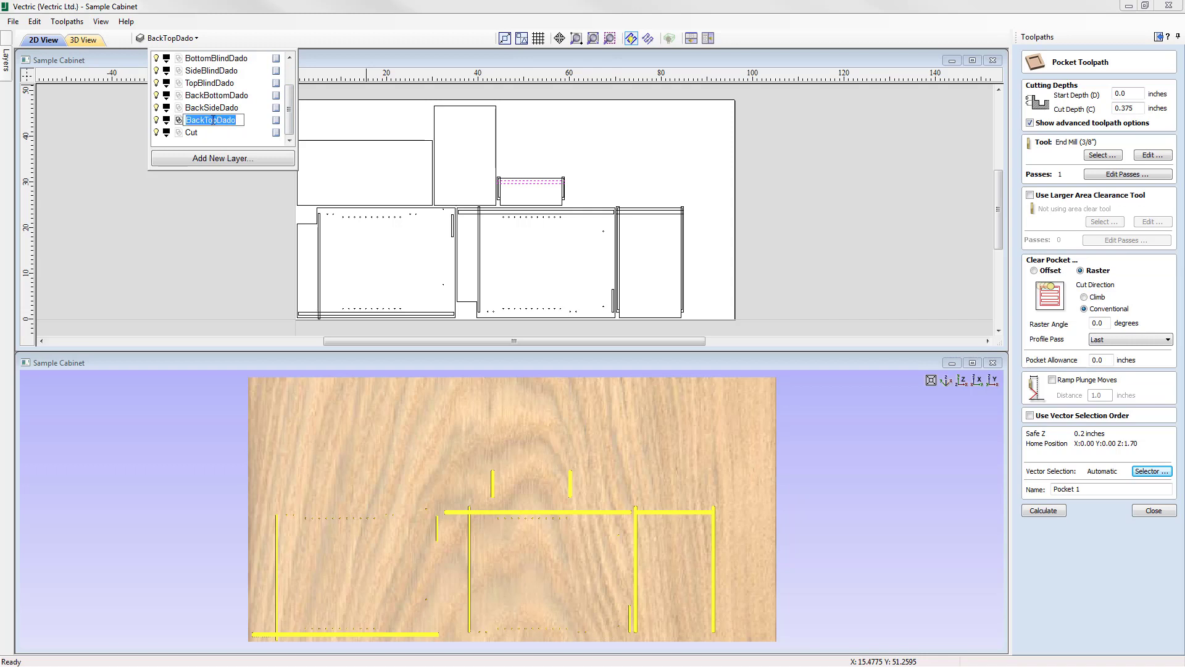
{"action": "right_click", "coordinate": [219, 122]}
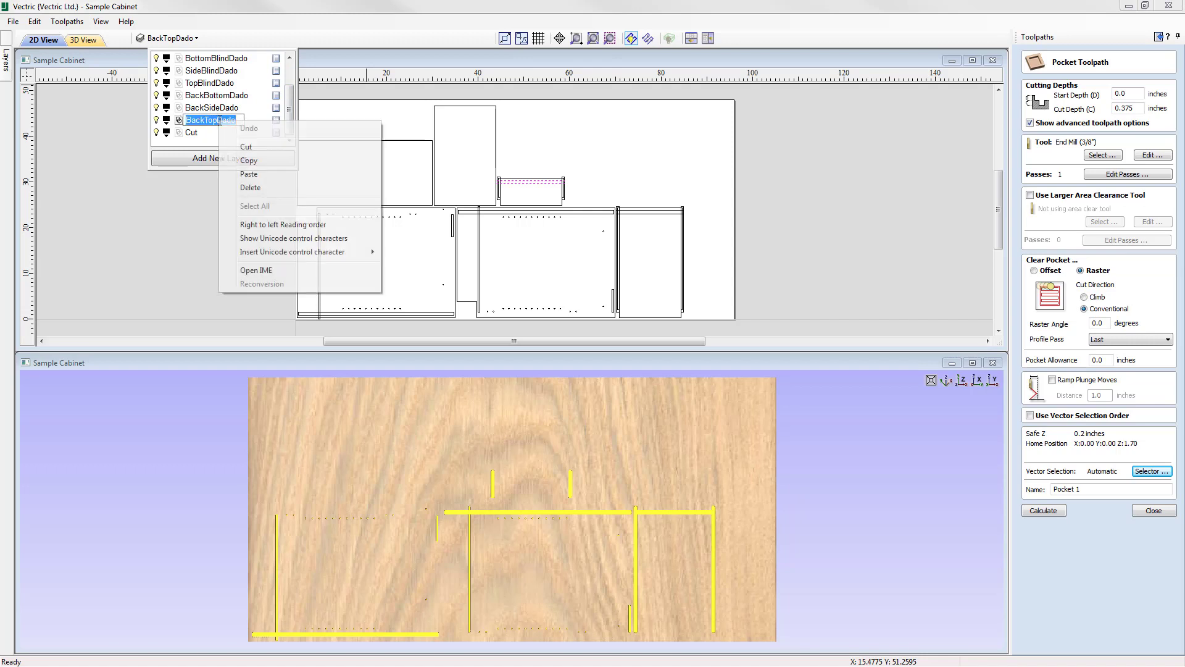
{"action": "left_click", "coordinate": [242, 159]}
{"action": "left_click", "coordinate": [1087, 488]}
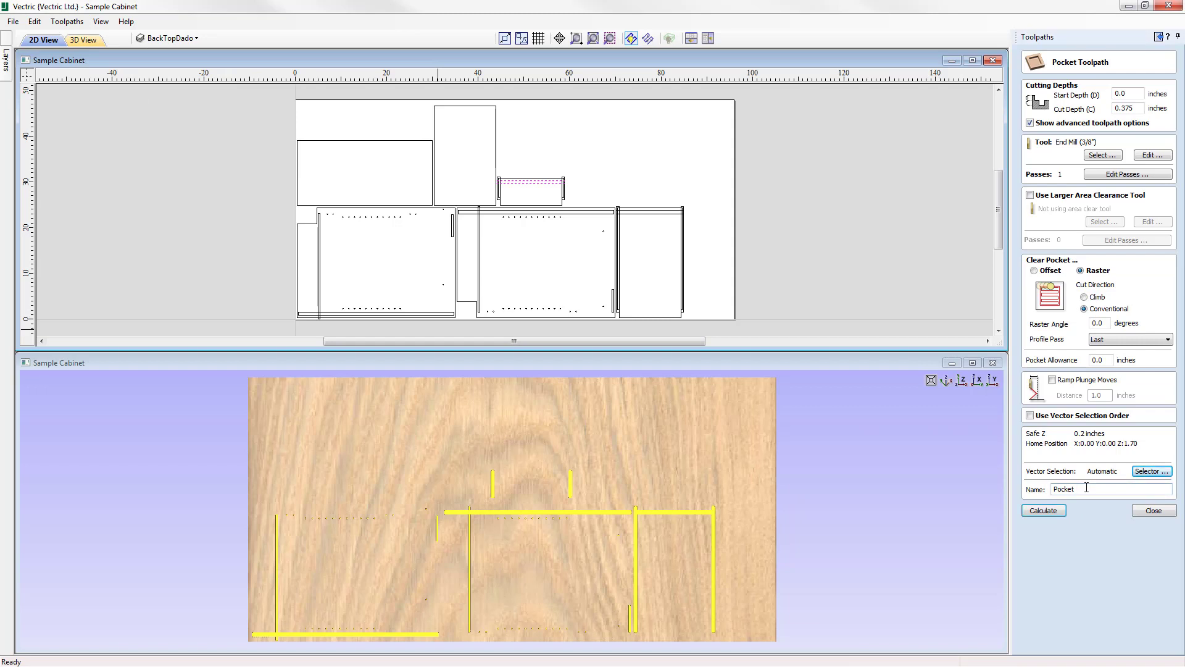
{"action": "right_click", "coordinate": [1086, 489]}
{"action": "left_click", "coordinate": [1072, 543]}
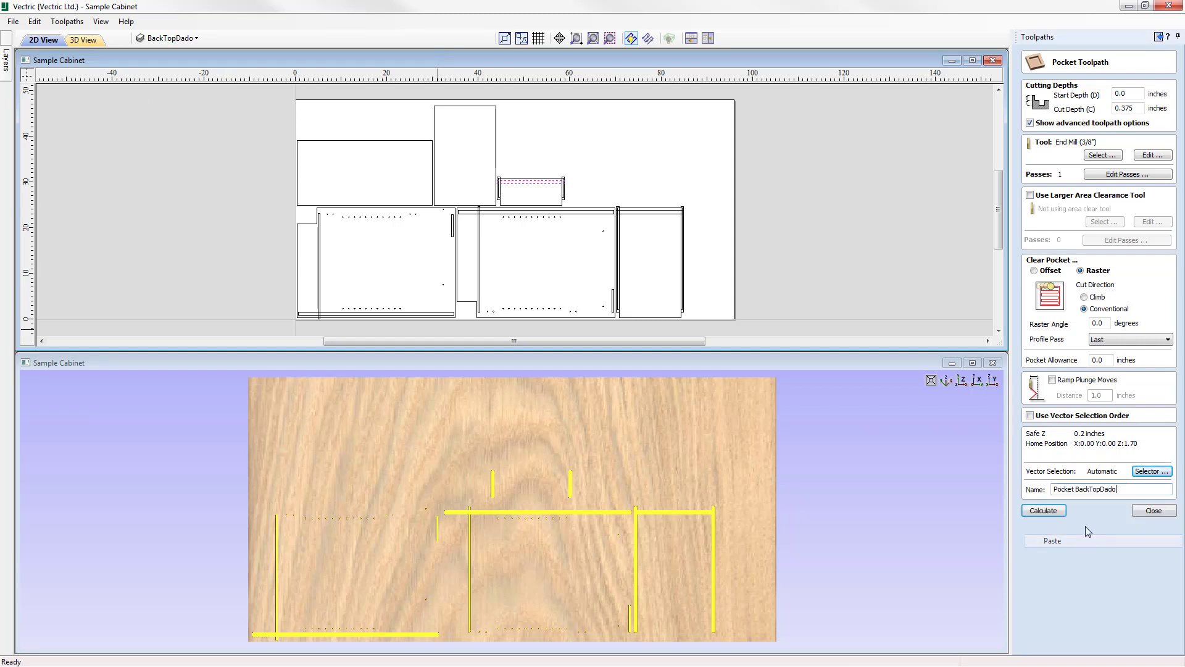
Calculate the Pocket BackTopDado toolpath, preview it on the material, and close the preview.
{"action": "left_click", "coordinate": [1043, 511]}
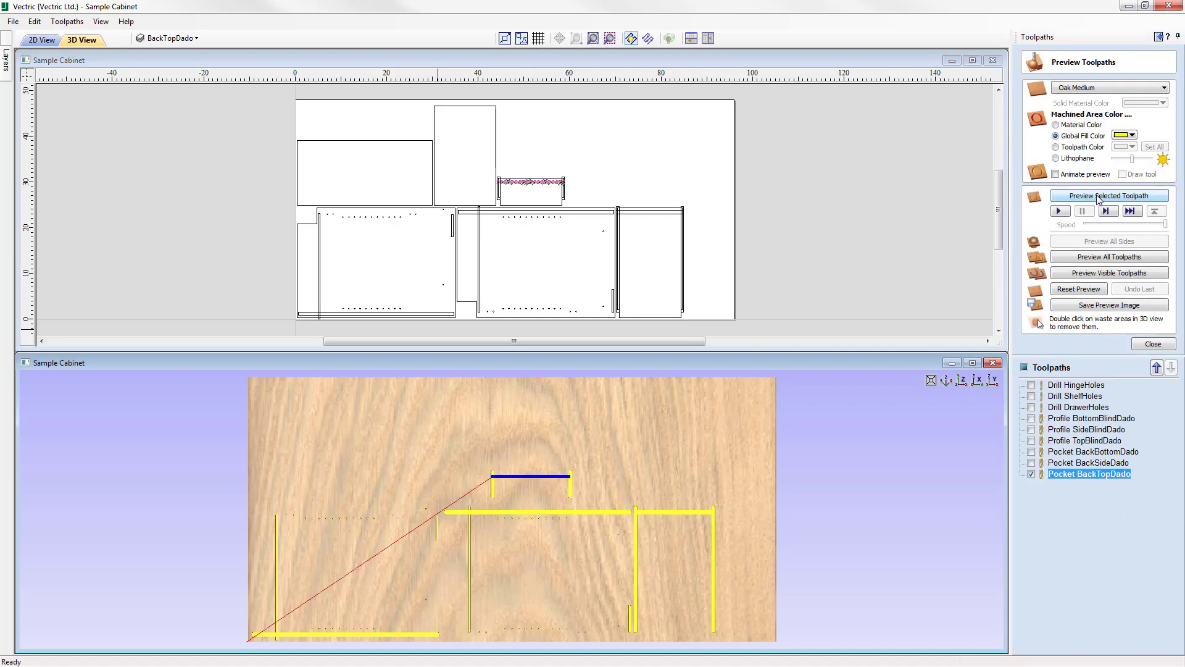
{"action": "left_click", "coordinate": [1098, 196]}
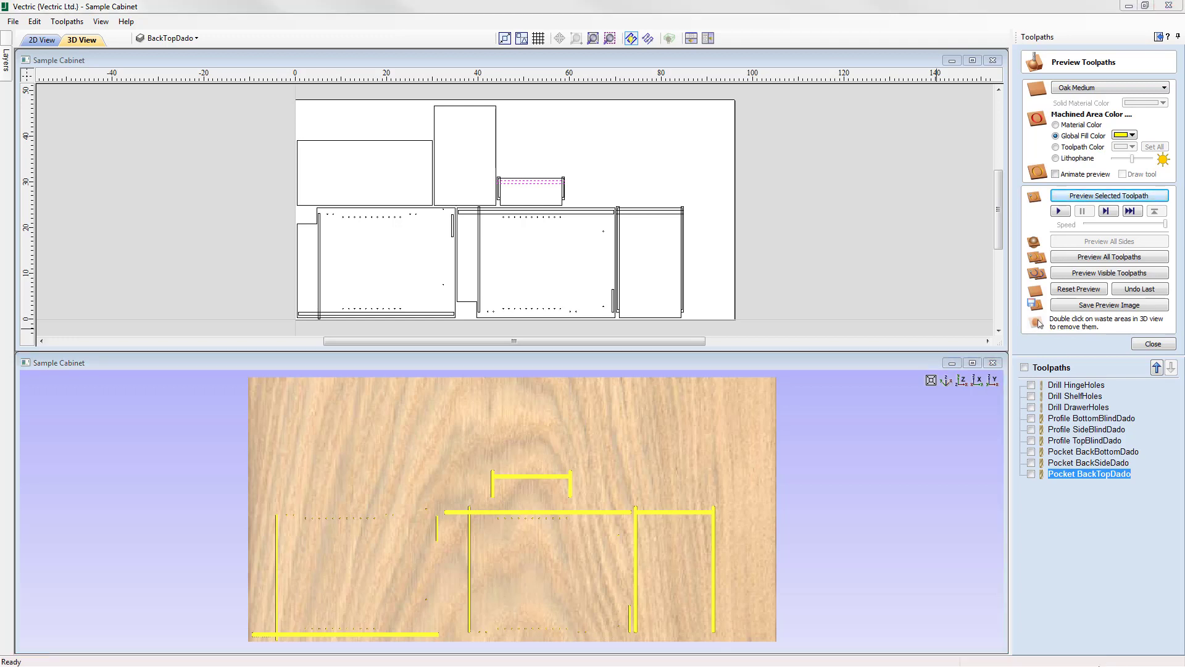
{"action": "left_click", "coordinate": [1148, 344]}
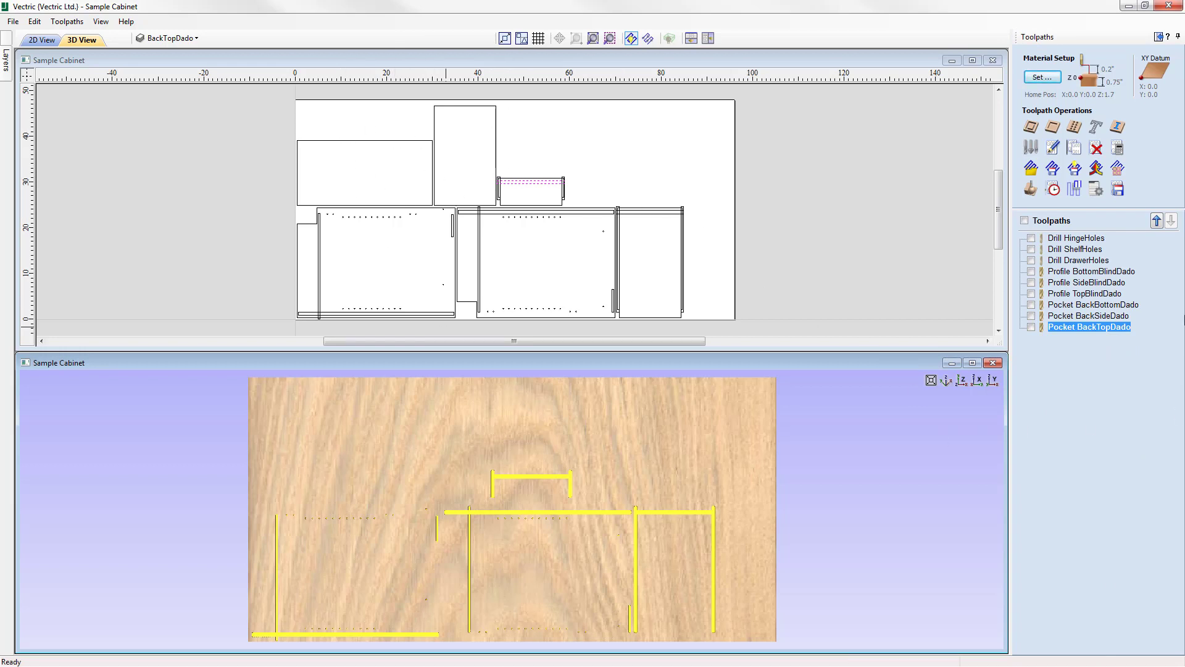
Start a 2D profile toolpath with a 0.75-inch cut depth and the End Mill (3/8") tool, machining outside/right of the vectors.
{"action": "left_click", "coordinate": [1031, 128]}
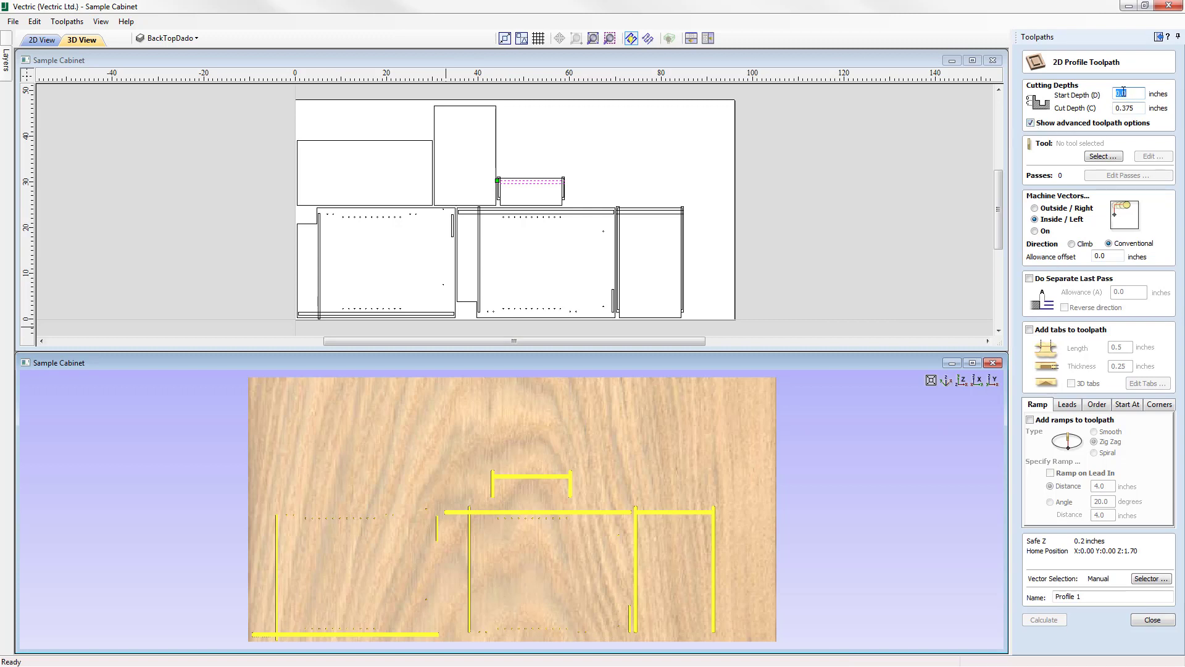
{"action": "key", "text": "Tab"}
{"action": "type", "text": "0.75"}
{"action": "left_click", "coordinate": [1103, 156]}
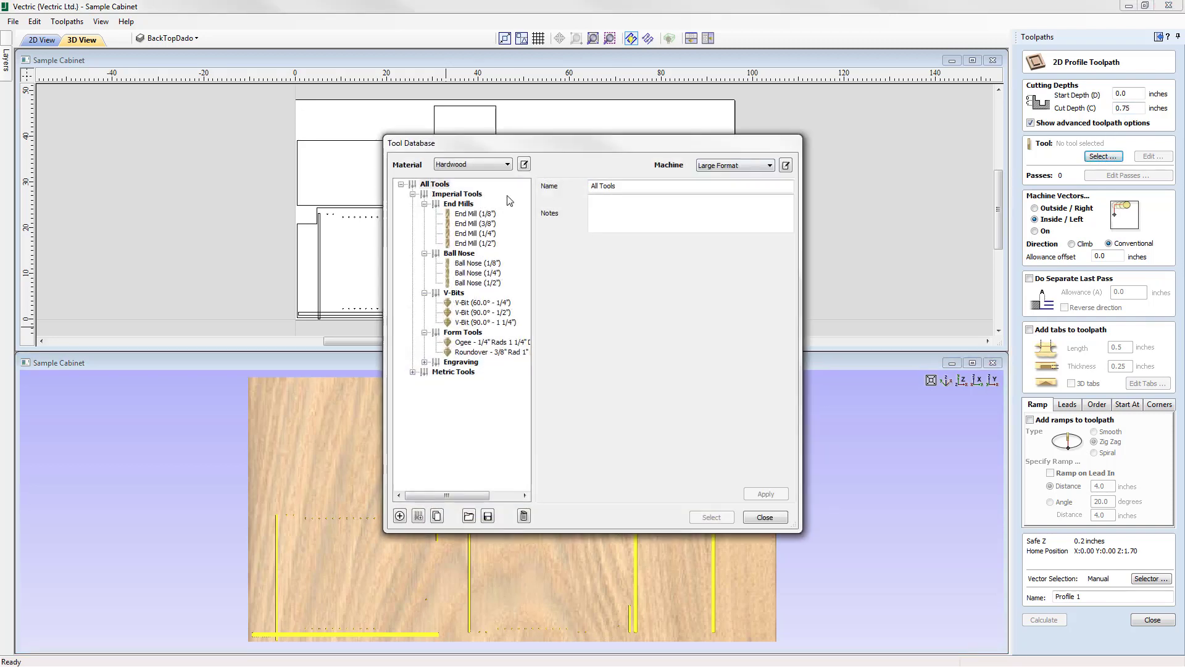
{"action": "left_click", "coordinate": [475, 224]}
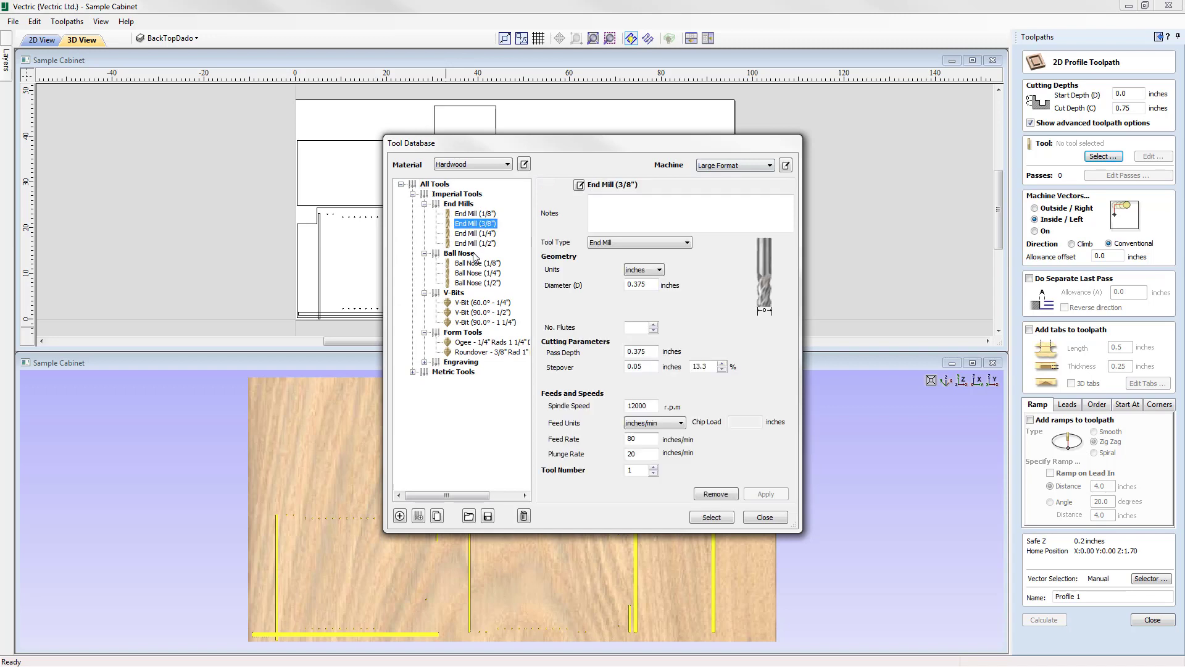
{"action": "left_click", "coordinate": [713, 517]}
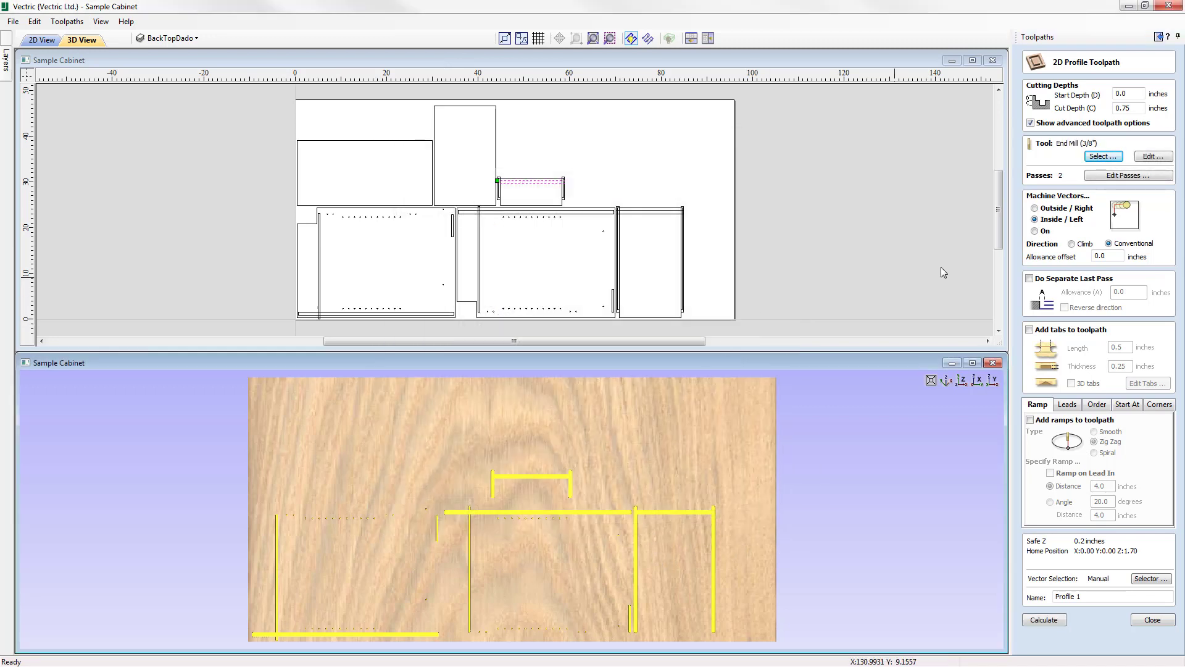
{"action": "left_click", "coordinate": [1044, 209]}
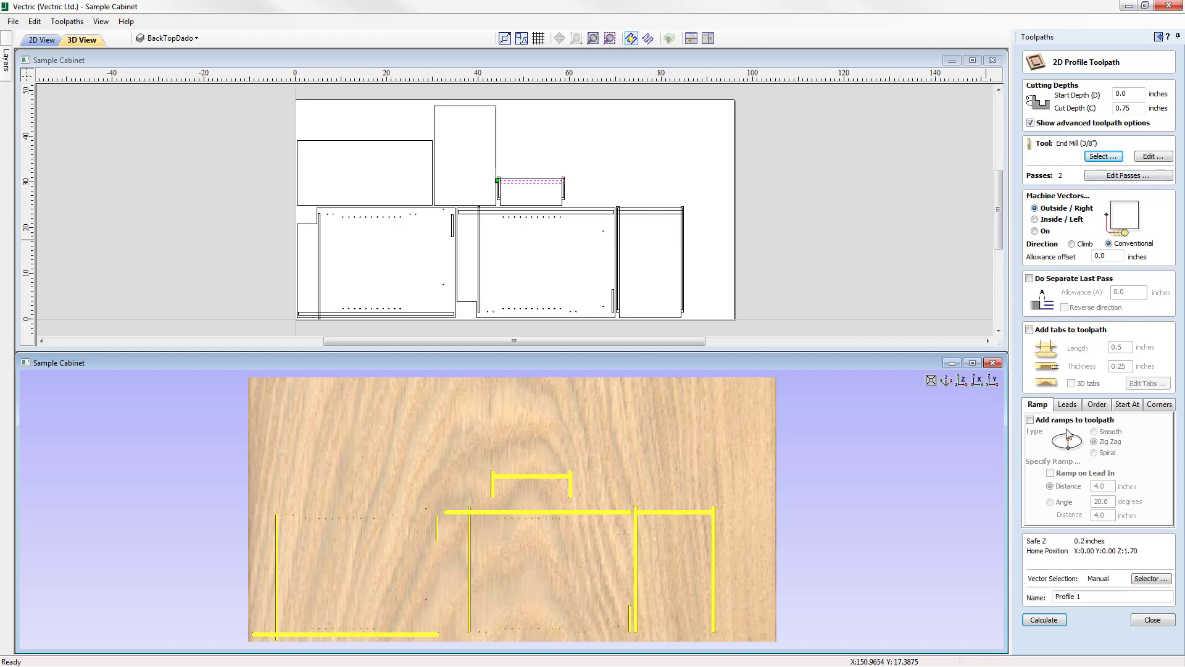
Switch the vector selection filter from BackTopDado to closed vectors on the Cut layer, and associate it with the toolpath.
{"action": "left_click", "coordinate": [1150, 579]}
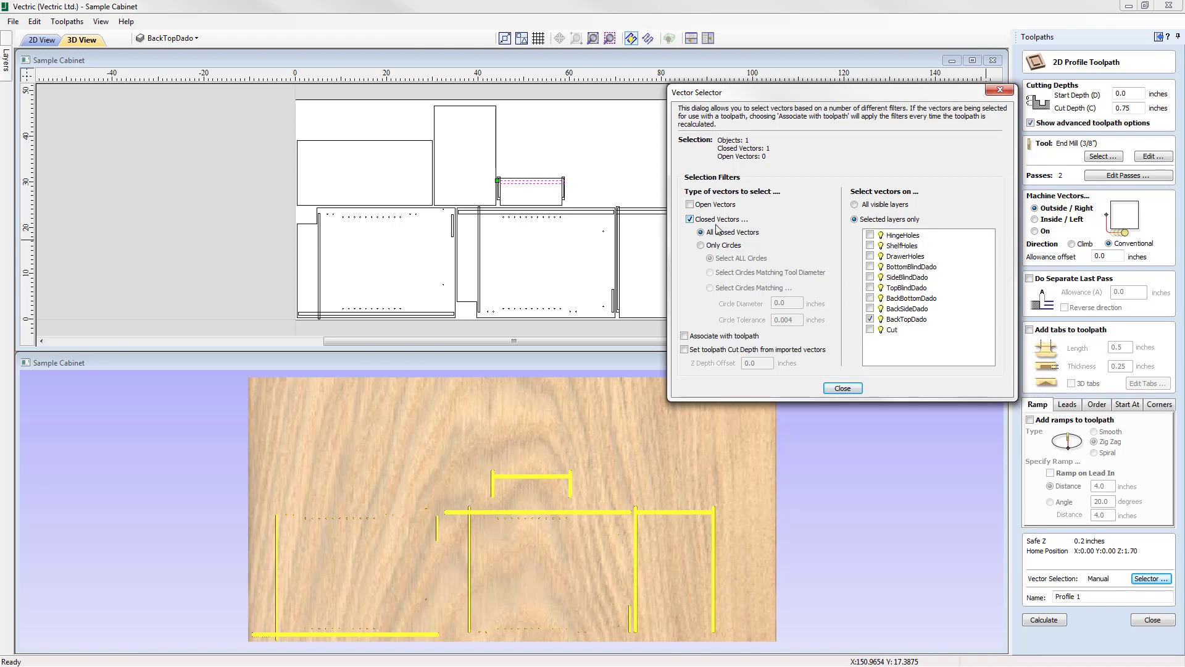
{"action": "left_click", "coordinate": [871, 319]}
{"action": "left_click", "coordinate": [871, 329]}
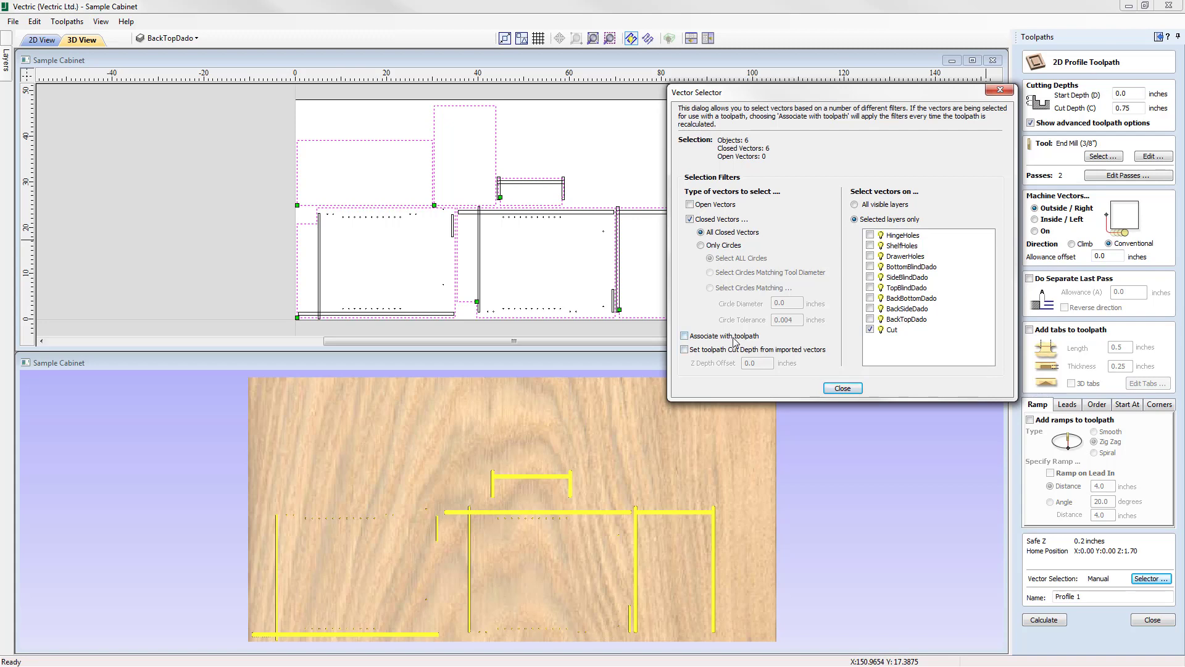
{"action": "left_click", "coordinate": [684, 336]}
{"action": "left_click", "coordinate": [846, 389]}
Name the profile toolpath "Profile Cut" and calculate it.
{"action": "left_click", "coordinate": [199, 38]}
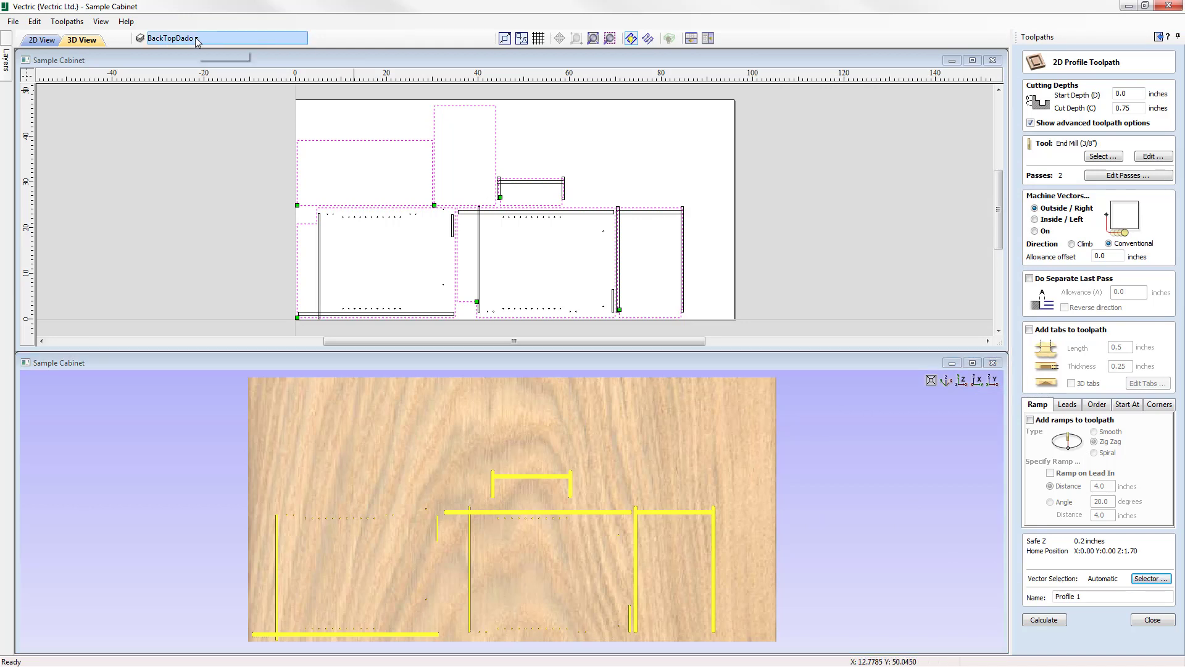
{"action": "left_click_drag", "start_coordinate": [291, 115], "coordinate": [291, 125]}
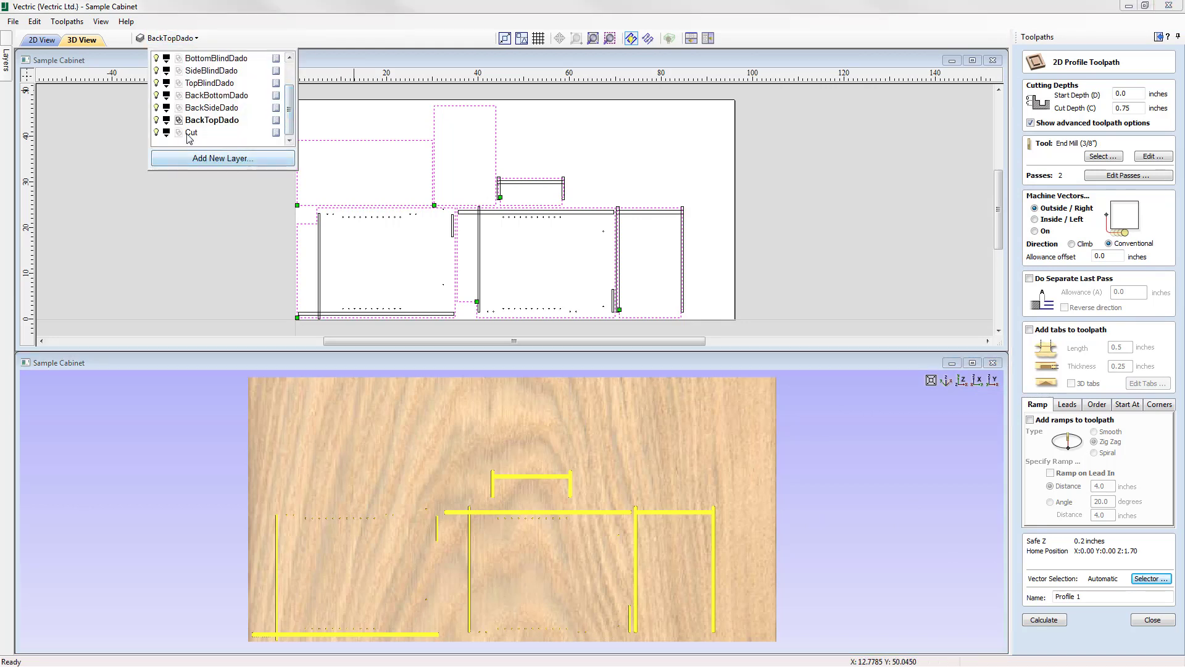
{"action": "left_click", "coordinate": [1086, 595]}
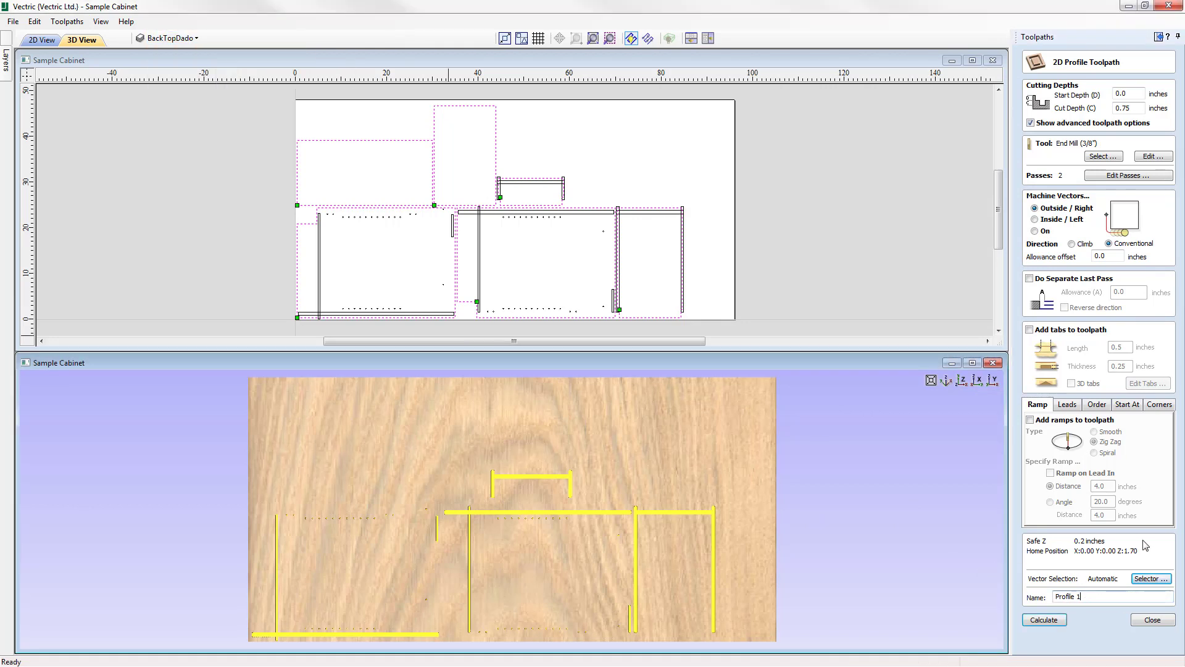
{"action": "key", "text": "BackSpace"}
{"action": "type", "text": "Cut"}
{"action": "left_click", "coordinate": [1050, 621]}
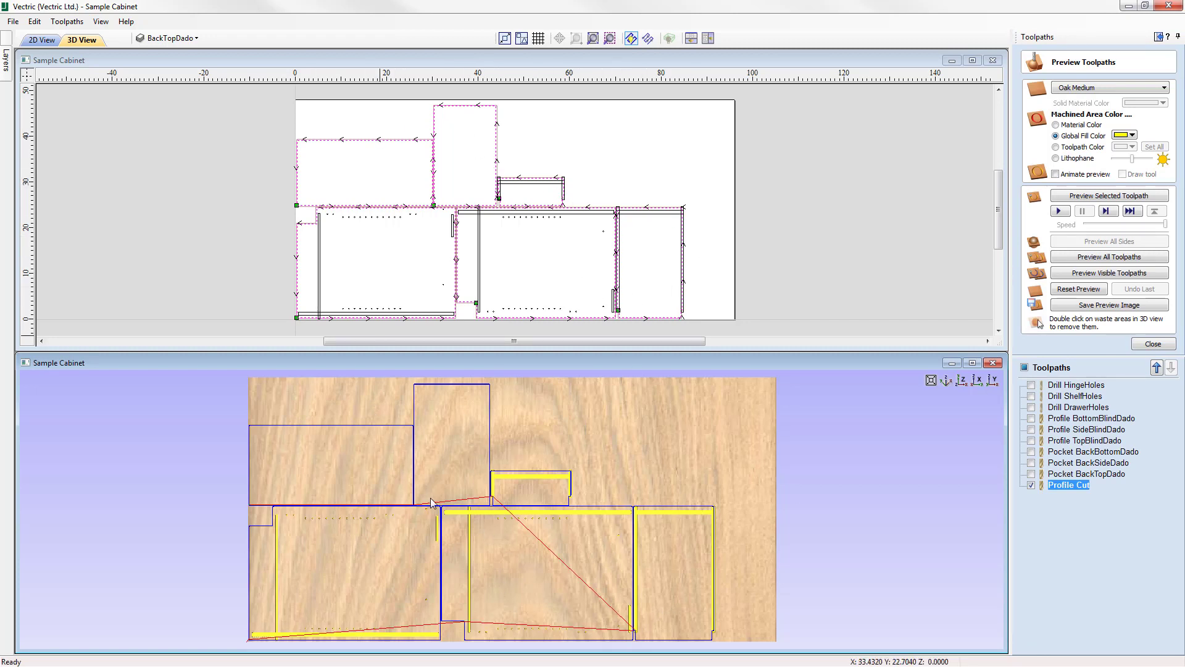
Preview the Profile Cut toolpath on the material and close the preview.
{"action": "left_click", "coordinate": [1079, 197]}
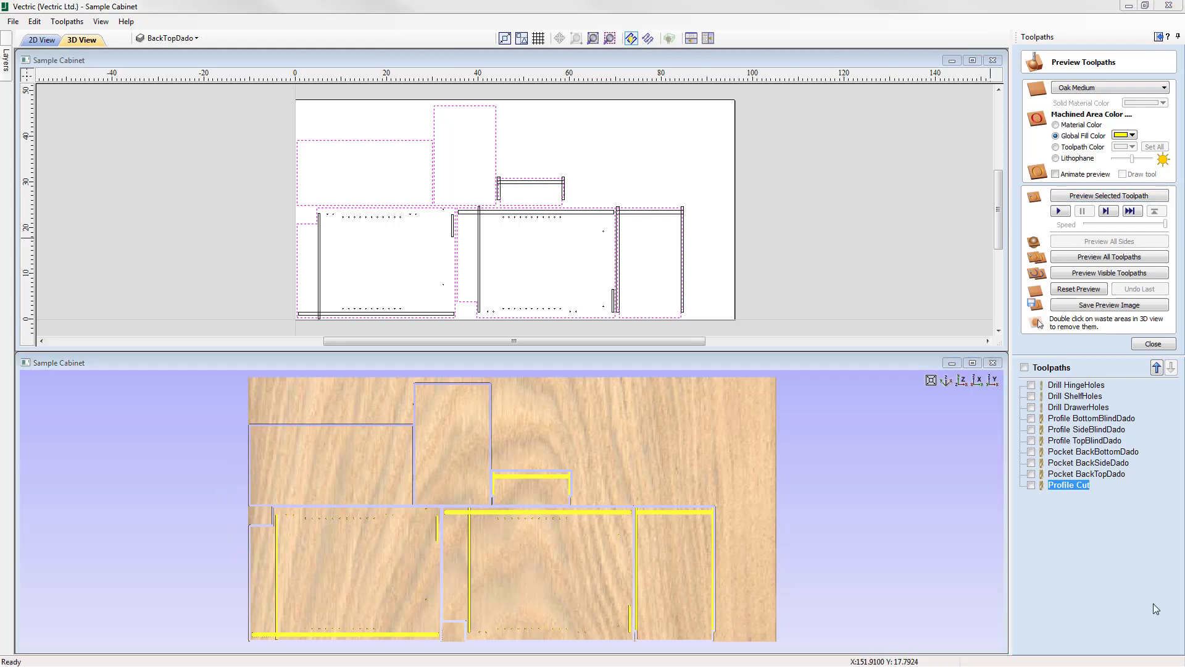
{"action": "left_click", "coordinate": [1155, 344]}
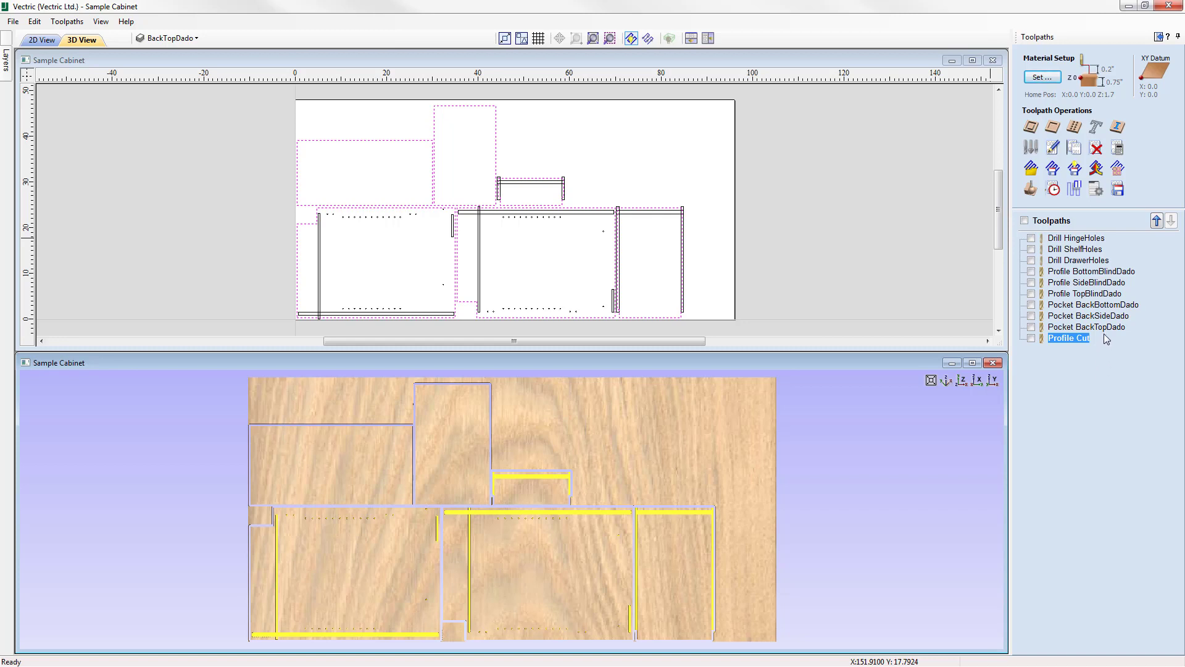
{"action": "mouse_move", "coordinate": [1105, 334]}
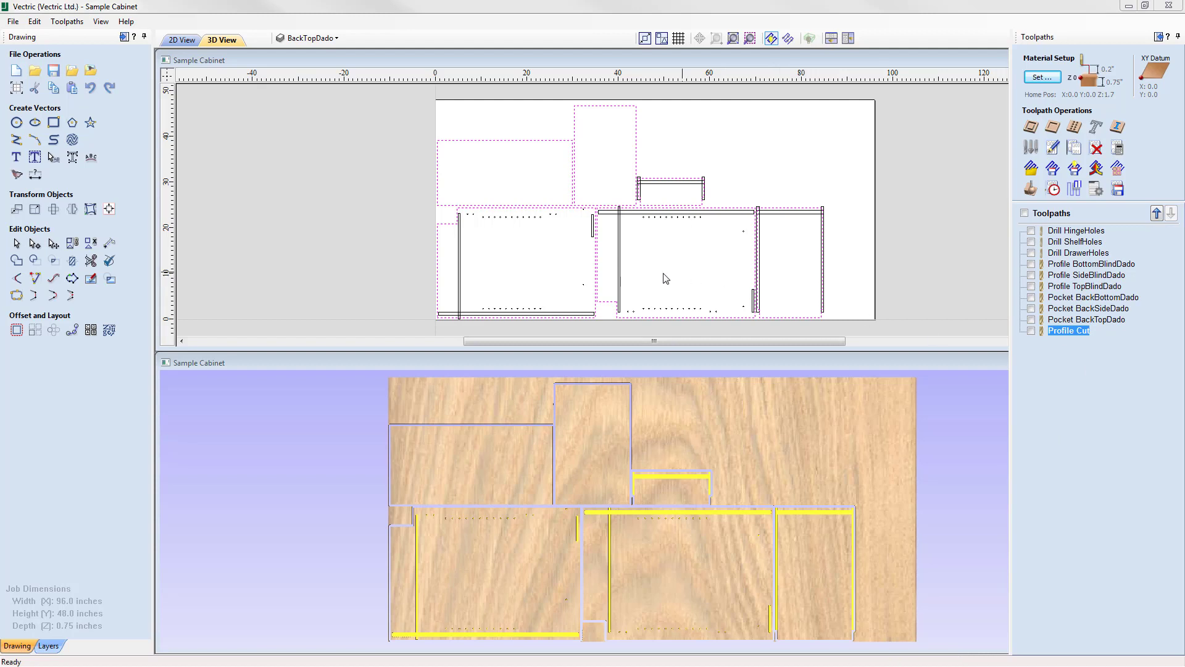
{"action": "left_click", "coordinate": [328, 39]}
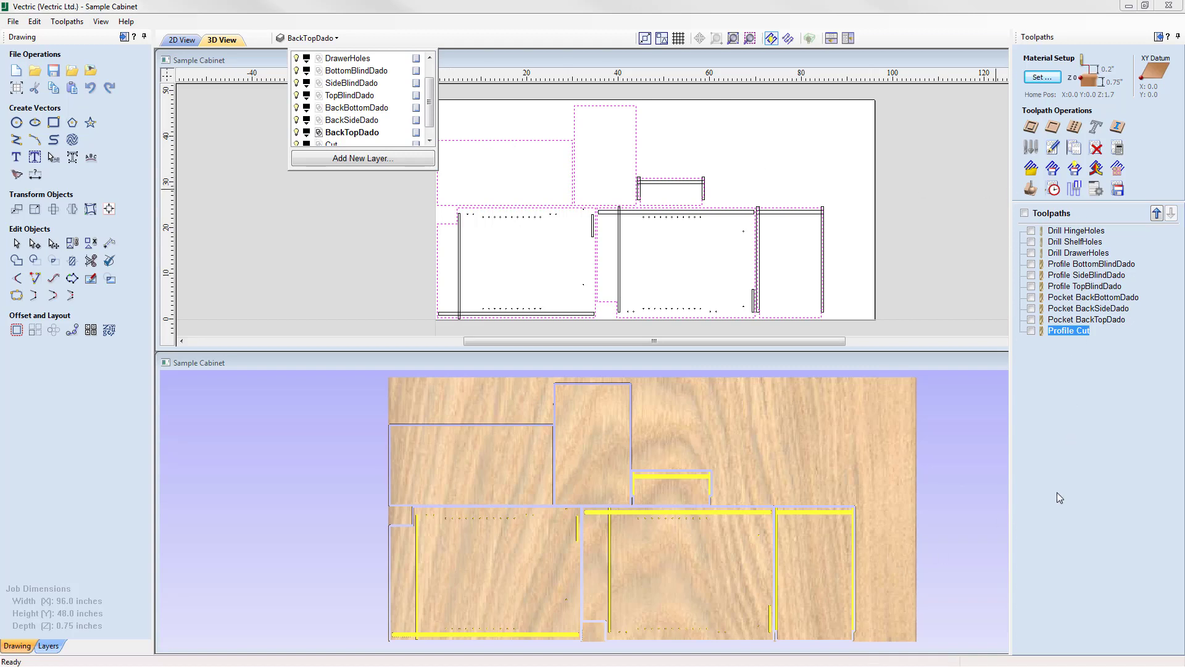
{"action": "left_click", "coordinate": [1156, 363]}
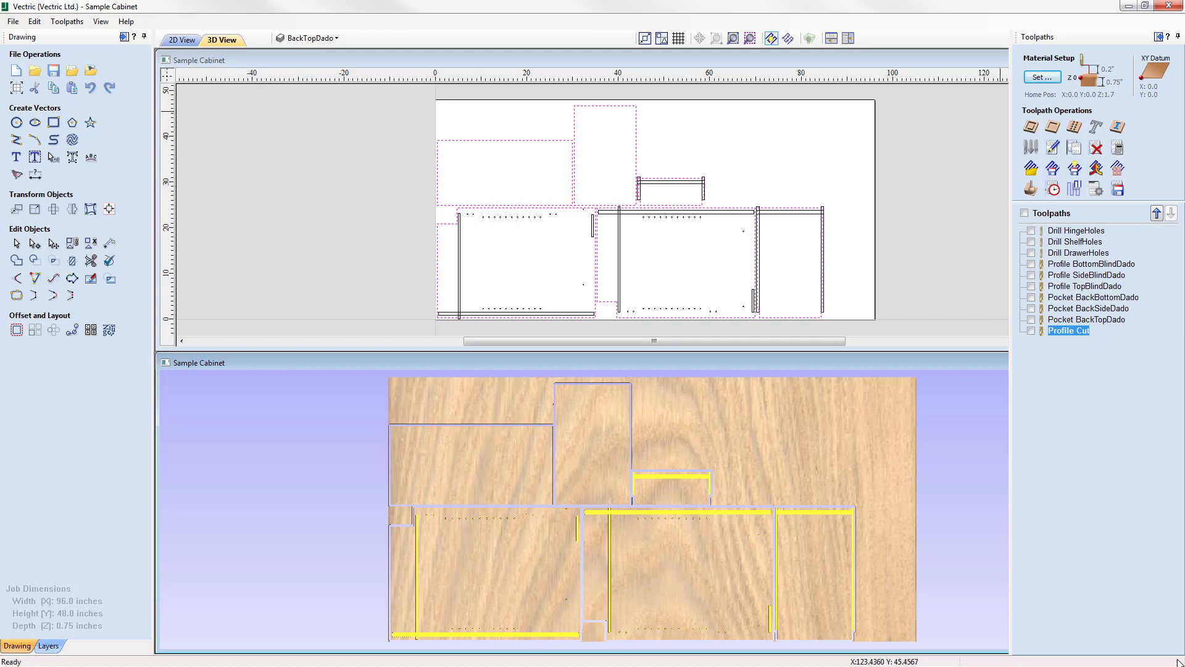
Make all toolpaths visible and save them as the template file "Sample Cabinet.ToolpathTemplate".
{"action": "left_click", "coordinate": [1024, 214]}
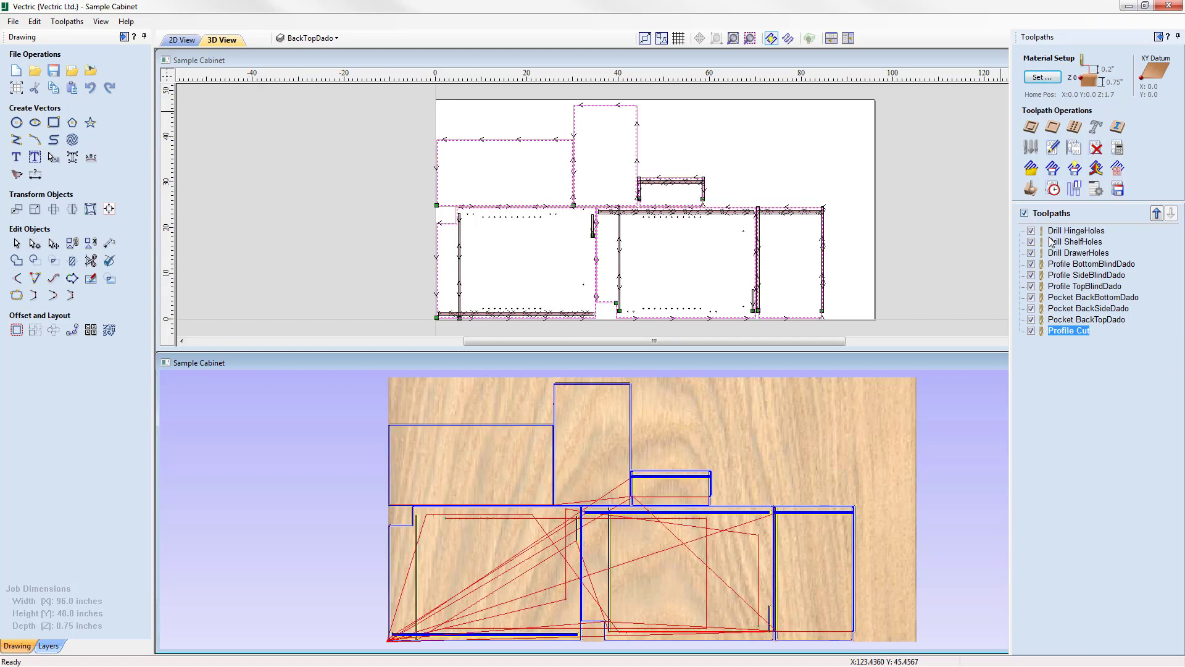
{"action": "left_click", "coordinate": [1074, 168]}
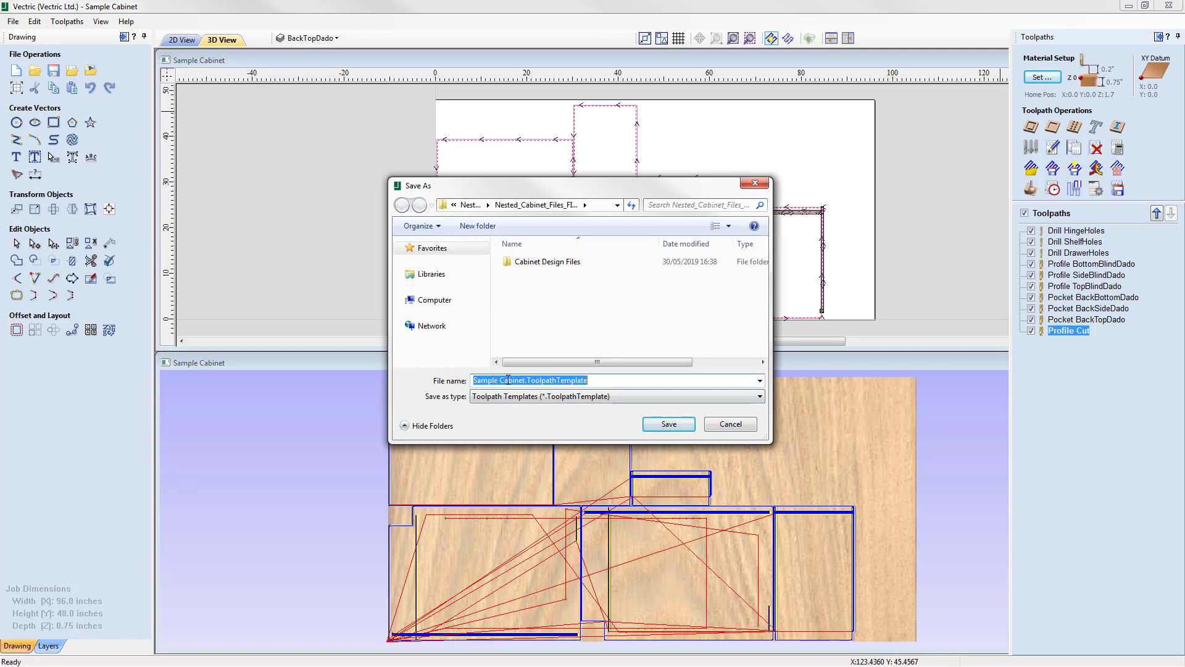
{"action": "left_click", "coordinate": [679, 428]}
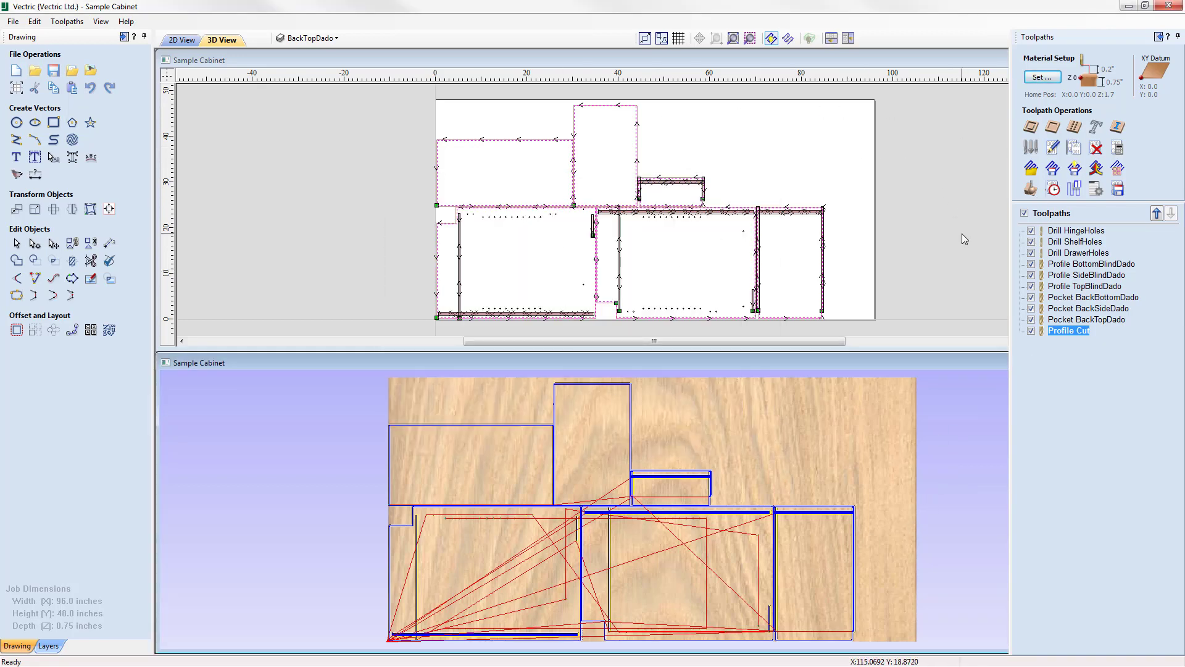
Save the job under the new name "Sample_Cabinet_Toolpaths" as a VCarve file (*.crv).
{"action": "left_click", "coordinate": [13, 22]}
{"action": "left_click", "coordinate": [64, 97]}
{"action": "right_click", "coordinate": [524, 388]}
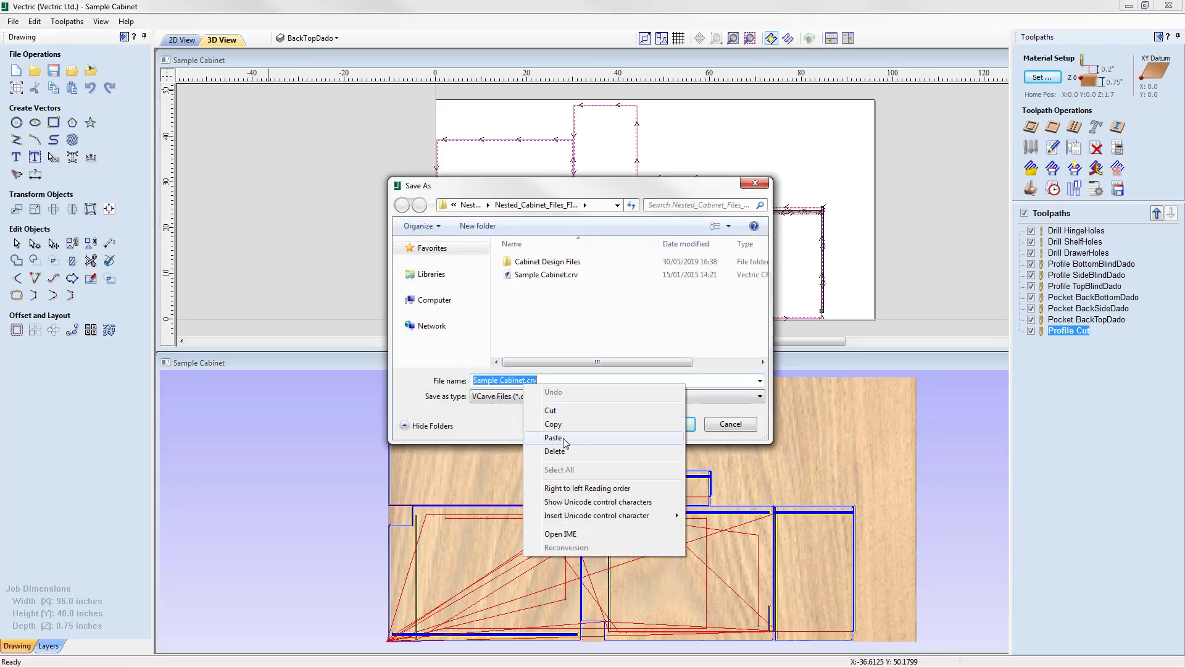
{"action": "left_click", "coordinate": [553, 437]}
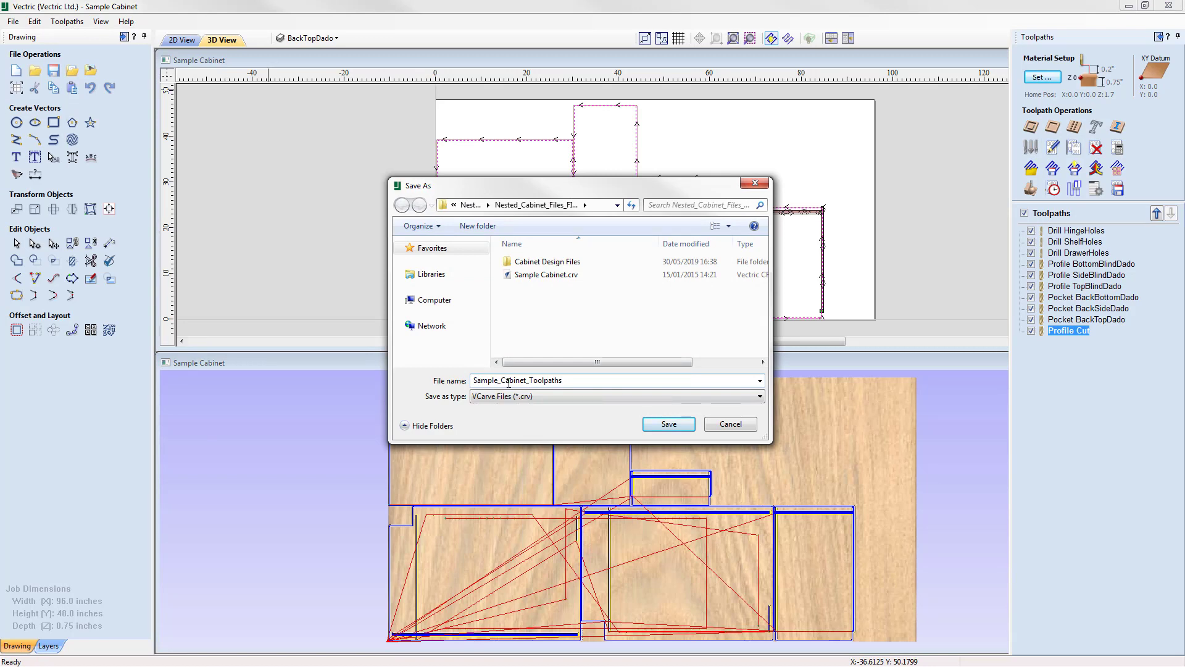
{"action": "left_click", "coordinate": [668, 426]}
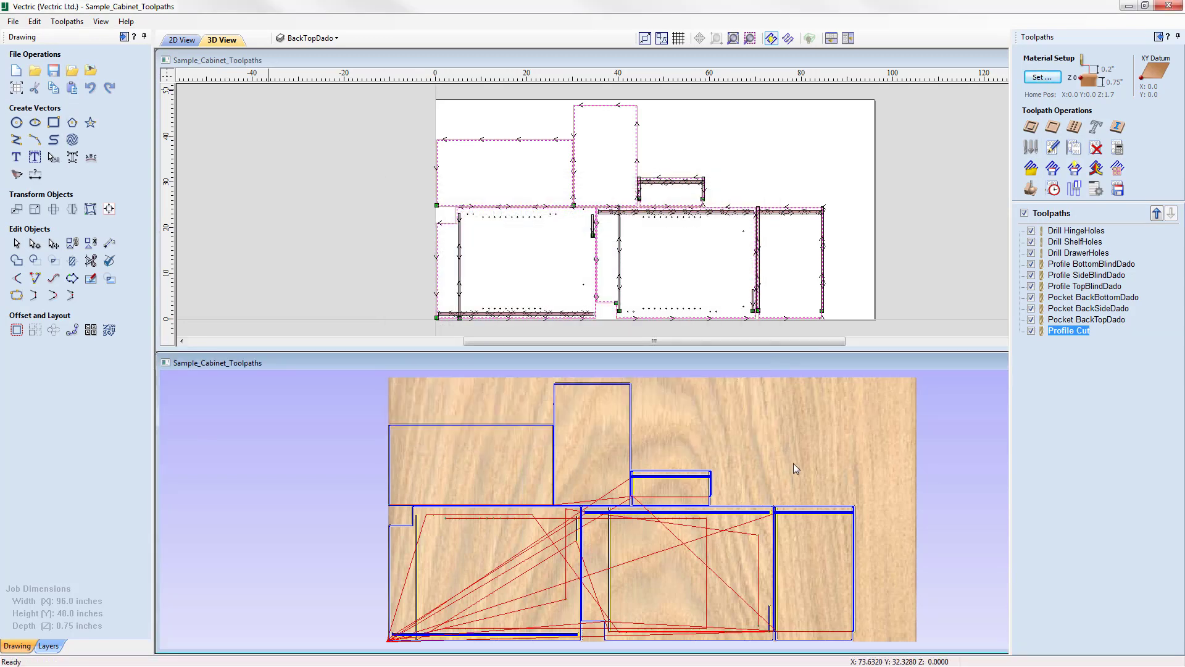
Bring up the file commands for the saved job.
{"action": "left_click", "coordinate": [13, 21]}
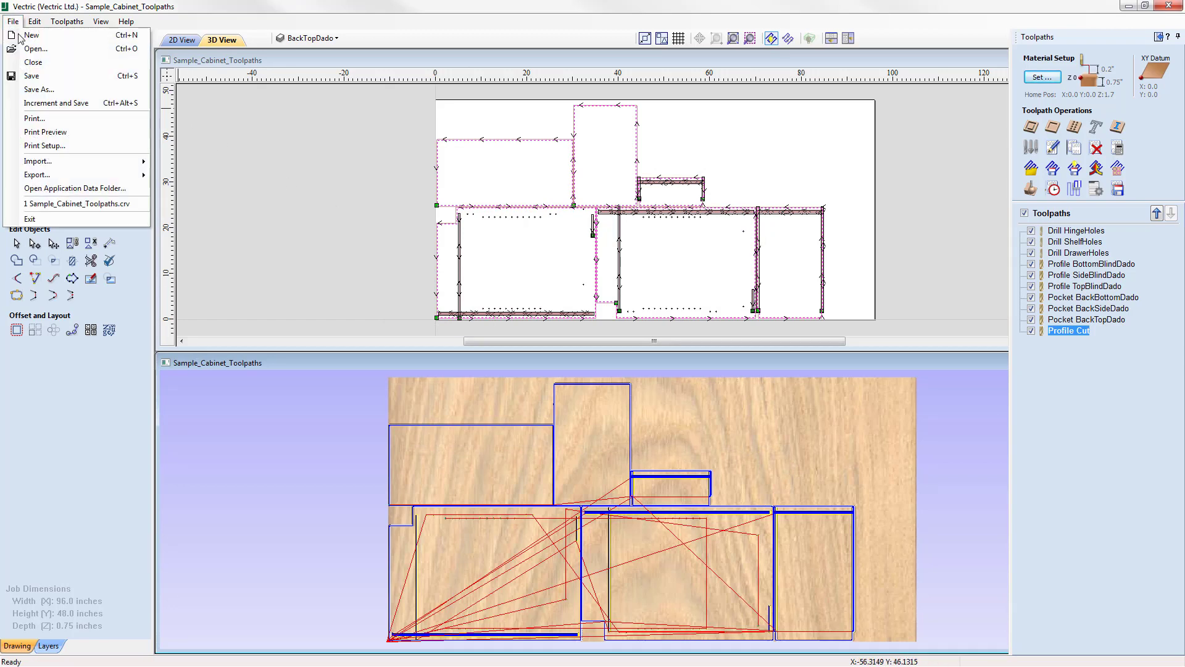
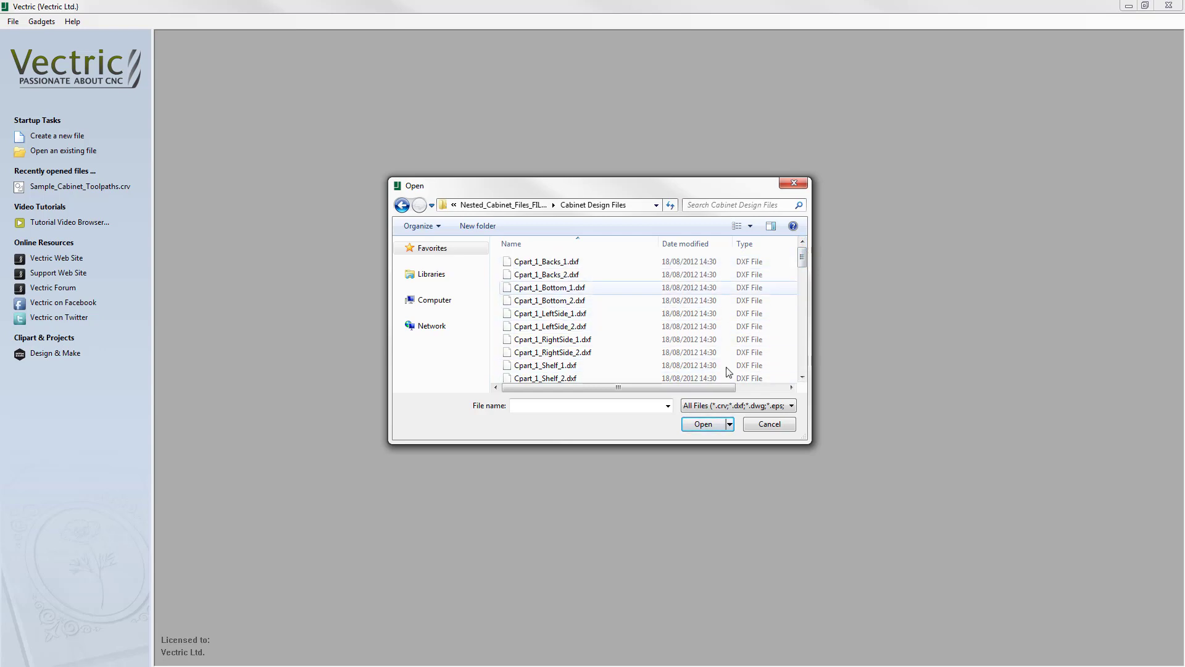
Dismiss the file-opening dialog, start the DXF Batch Processor gadget and choose the Cabinet Design Files folder as the directory to process.
{"action": "left_click", "coordinate": [768, 424]}
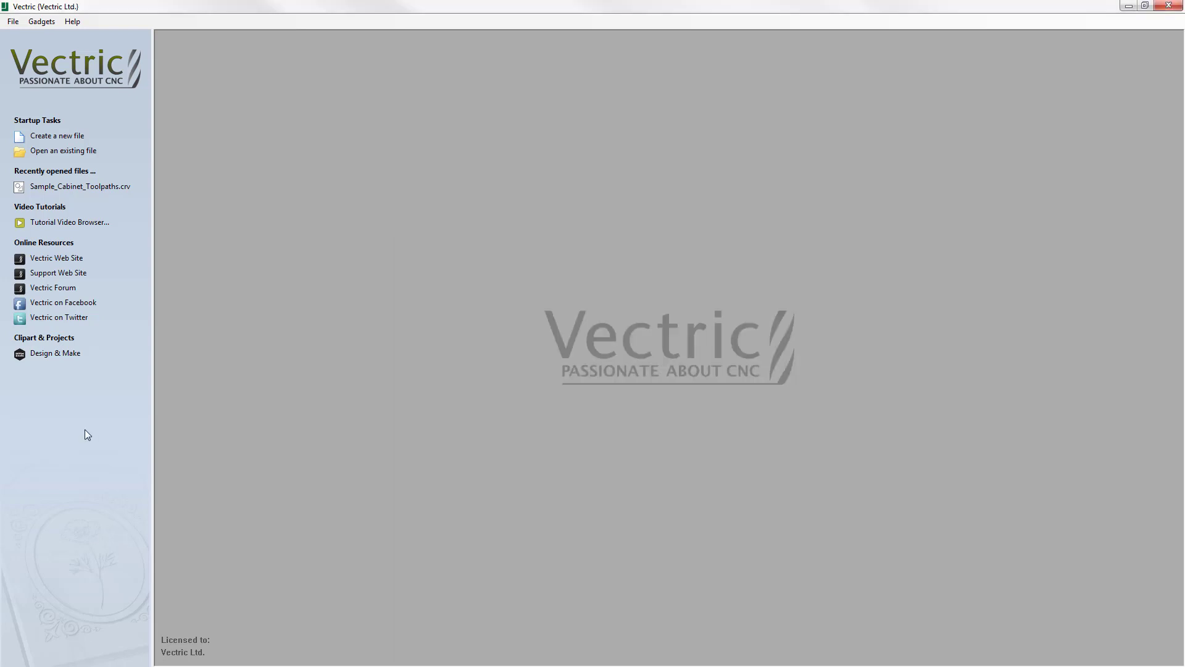
{"action": "left_click", "coordinate": [41, 22]}
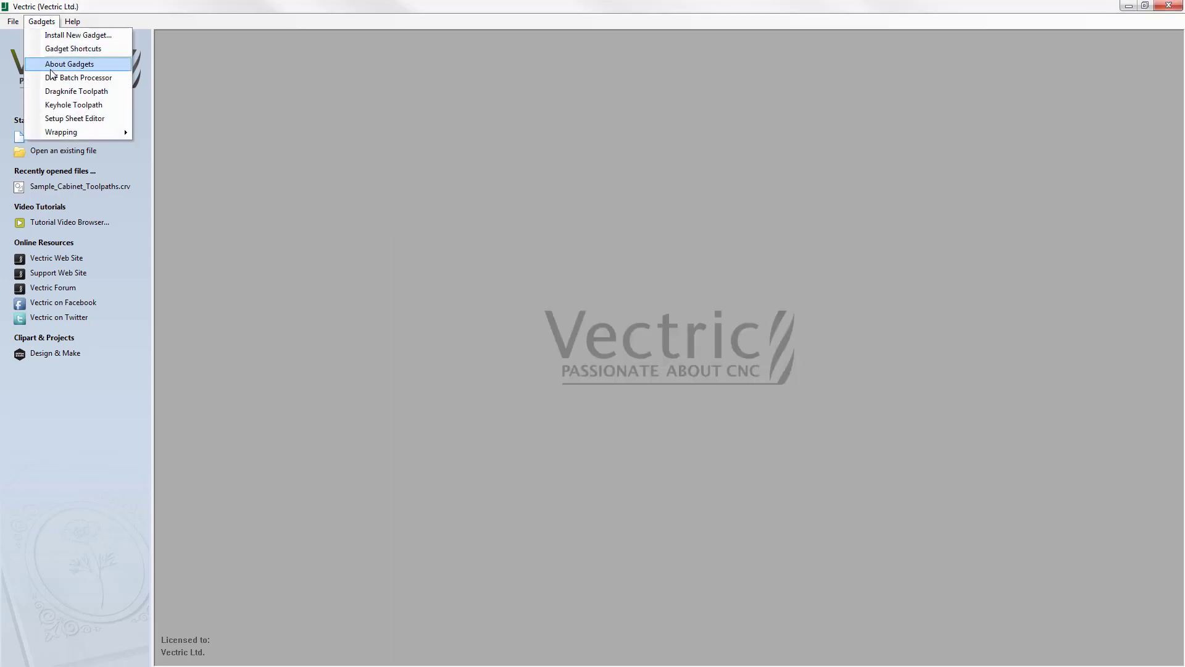
{"action": "left_click", "coordinate": [114, 78]}
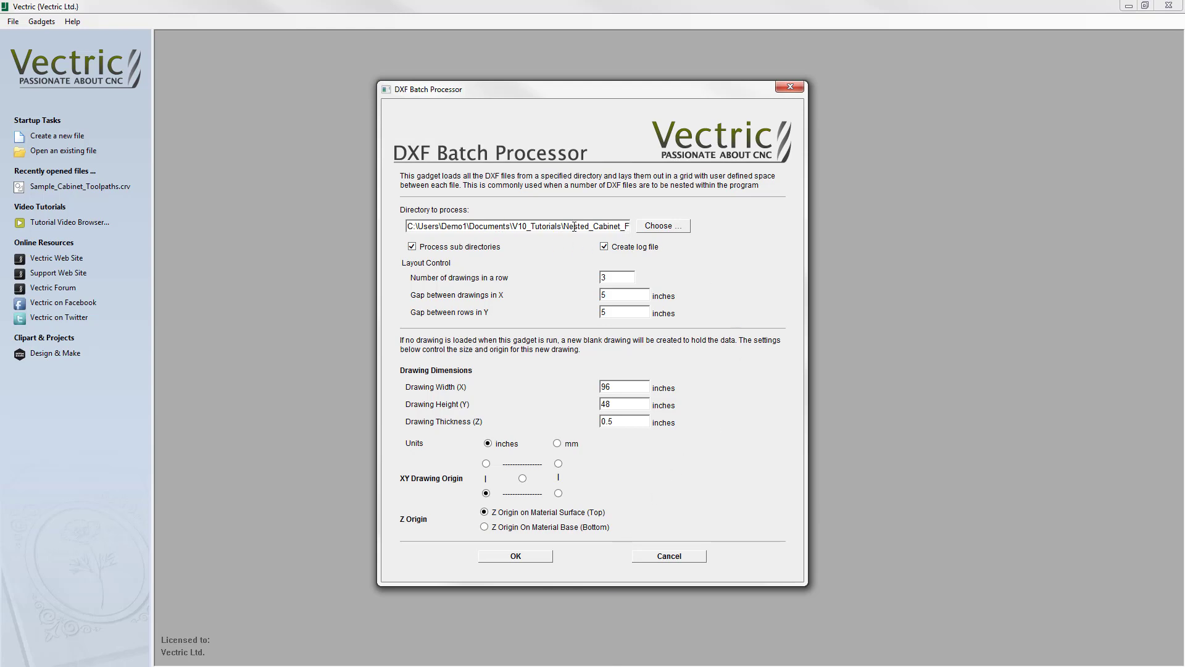
{"action": "left_click", "coordinate": [664, 226]}
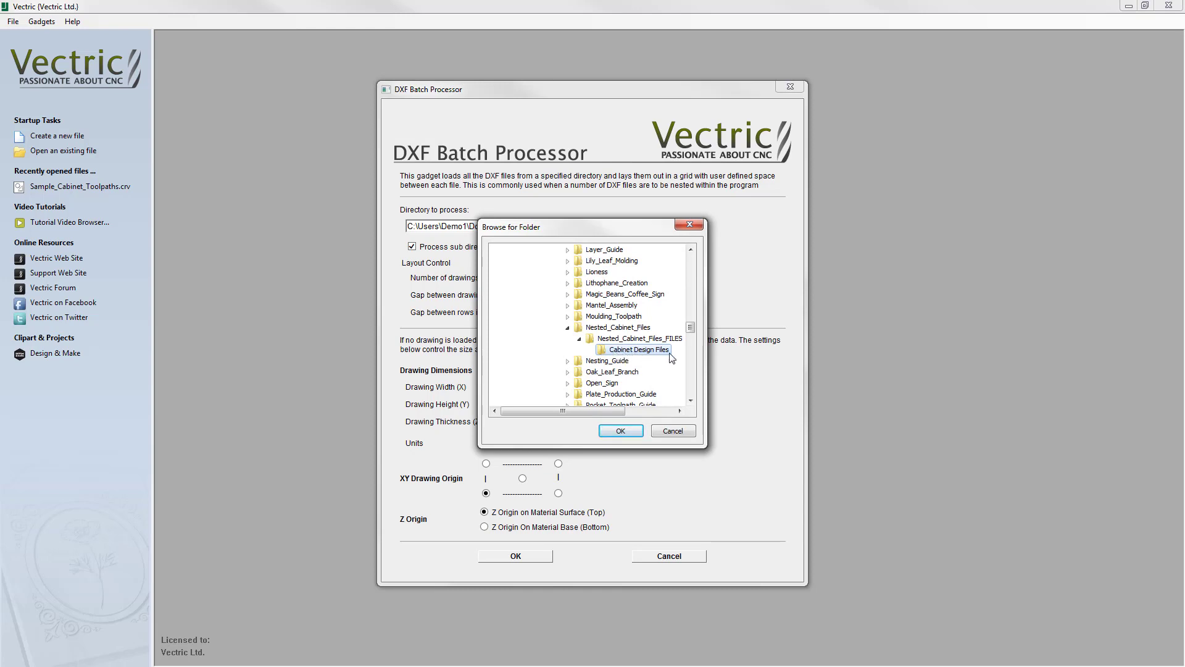
{"action": "left_click", "coordinate": [624, 434]}
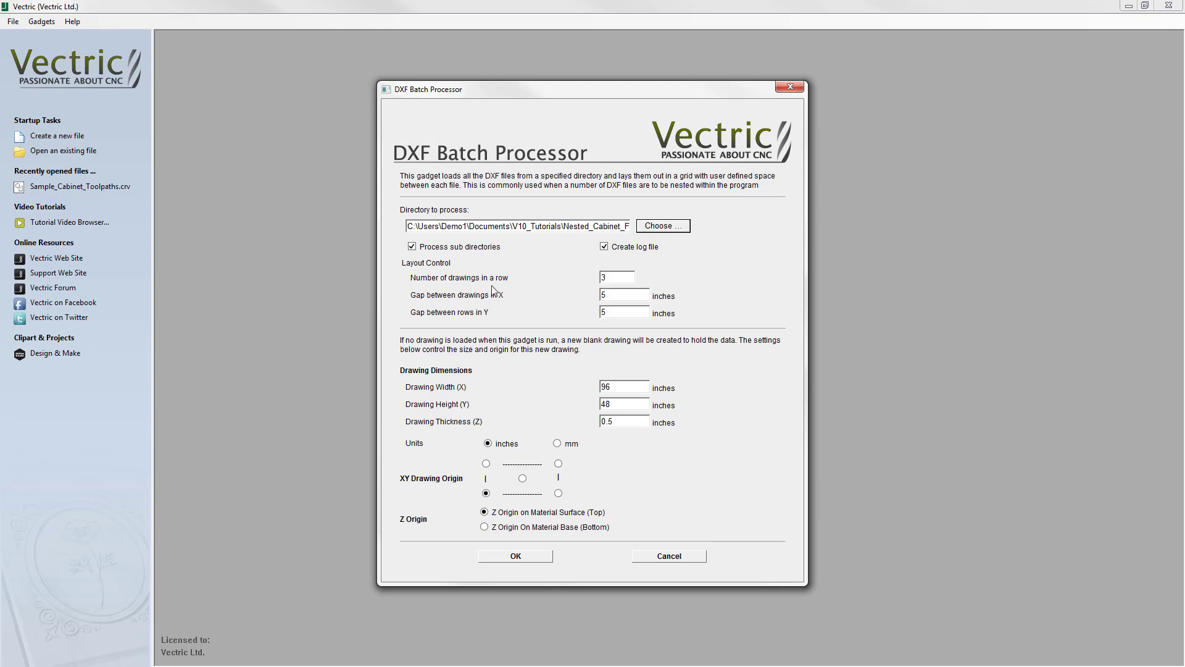
Set the gap between drawings in X to 4 inches and the drawing thickness to 0.75 inches for the batch import.
{"action": "left_click", "coordinate": [618, 277]}
{"action": "double_click", "coordinate": [600, 295]}
{"action": "type", "text": "4"}
{"action": "left_click_drag", "start_coordinate": [626, 311], "coordinate": [591, 311]}
{"action": "left_click", "coordinate": [613, 389]}
{"action": "left_click", "coordinate": [614, 425]}
{"action": "key", "text": "BackSpace"}
{"action": "type", "text": "75"}
Use the lower-left corner as XY drawing origin and run the batch import of the DXF files into a new default job.
{"action": "left_click_drag", "start_coordinate": [462, 482], "coordinate": [486, 495]}
{"action": "left_click", "coordinate": [484, 494]}
{"action": "left_click", "coordinate": [523, 554]}
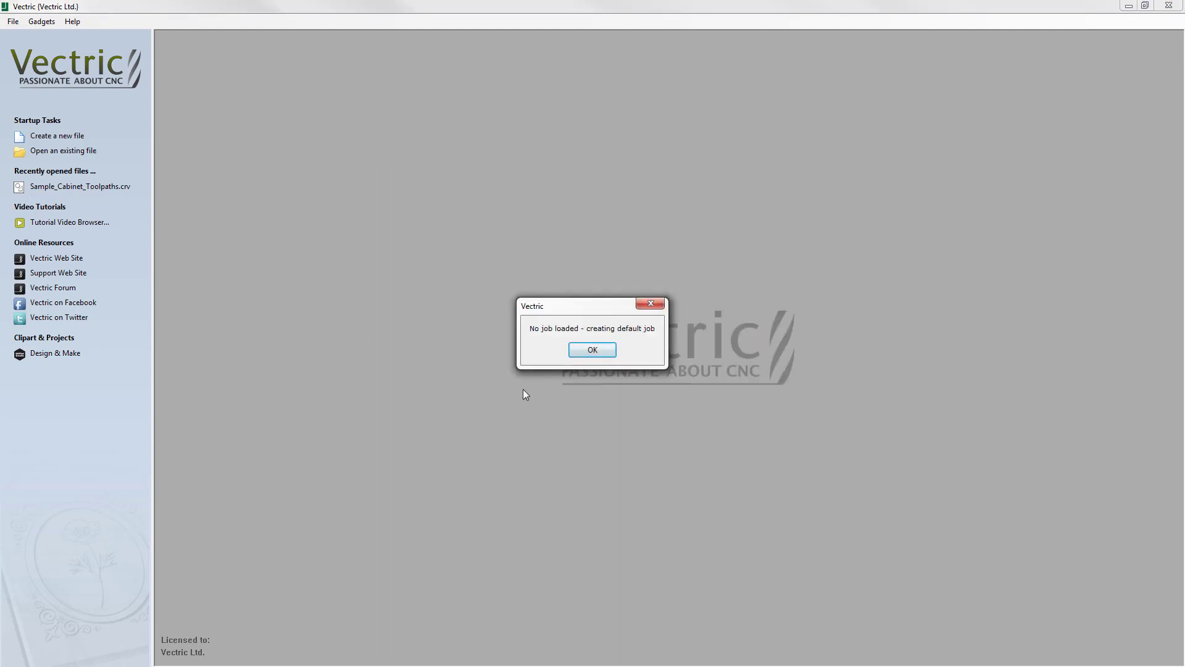
{"action": "left_click", "coordinate": [594, 350]}
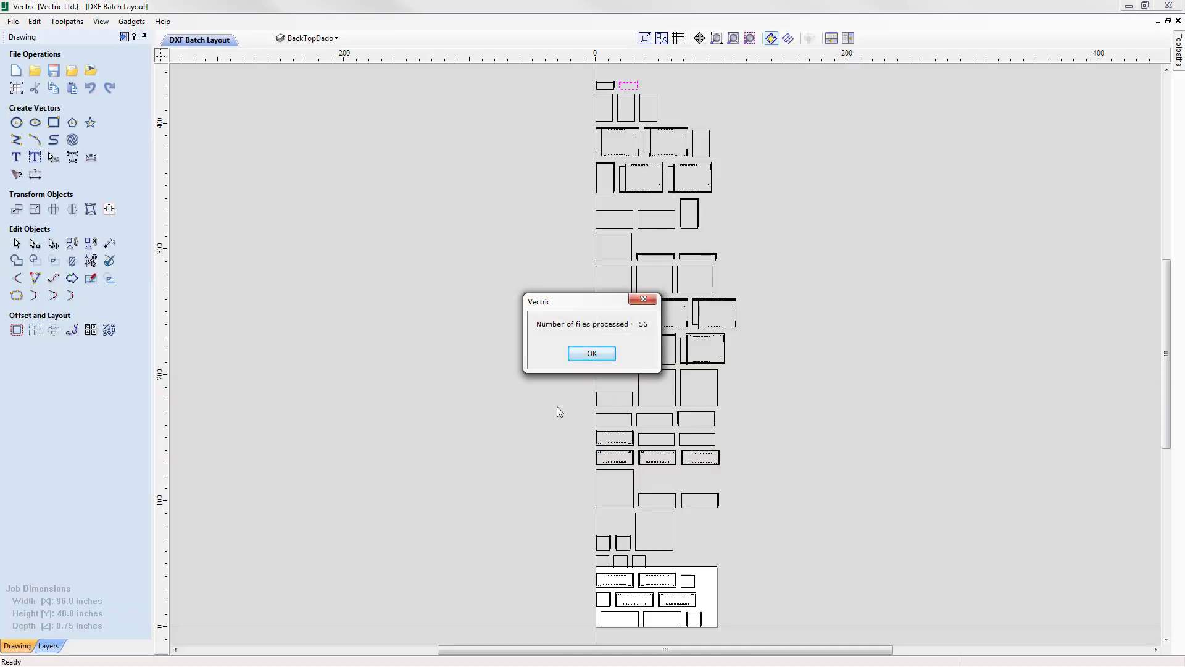
{"action": "left_click", "coordinate": [596, 355]}
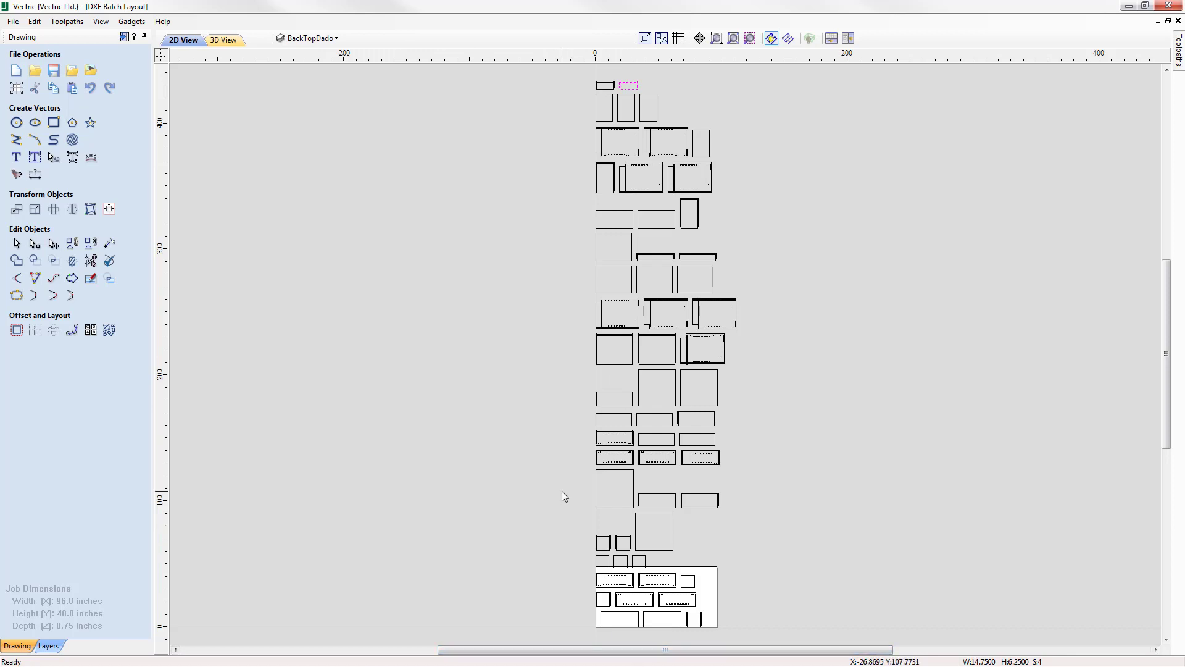
Preview nesting all imported vectors with a 0.375-inch tool, 0.25-inch clearance, zero border gap and no parts inside other parts.
{"action": "mouse_move", "coordinate": [567, 69]}
{"action": "left_mouse_down"}
{"action": "mouse_move", "coordinate": [744, 409]}
{"action": "mouse_move", "coordinate": [771, 653]}
{"action": "left_mouse_up"}
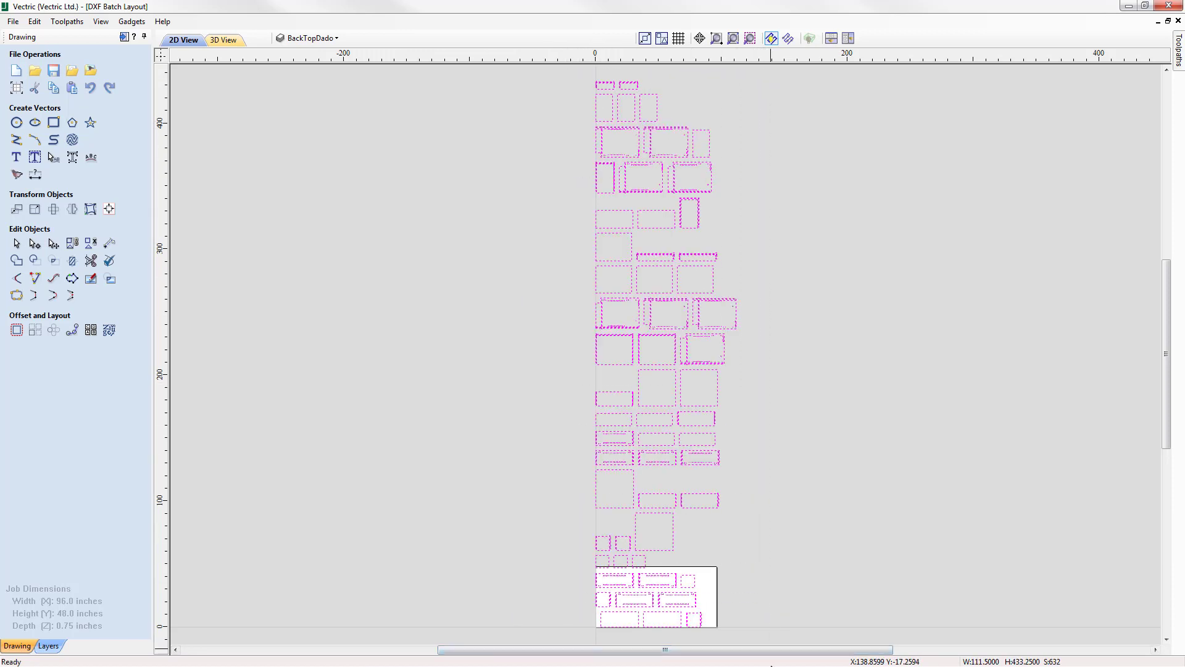
{"action": "left_click", "coordinate": [109, 330]}
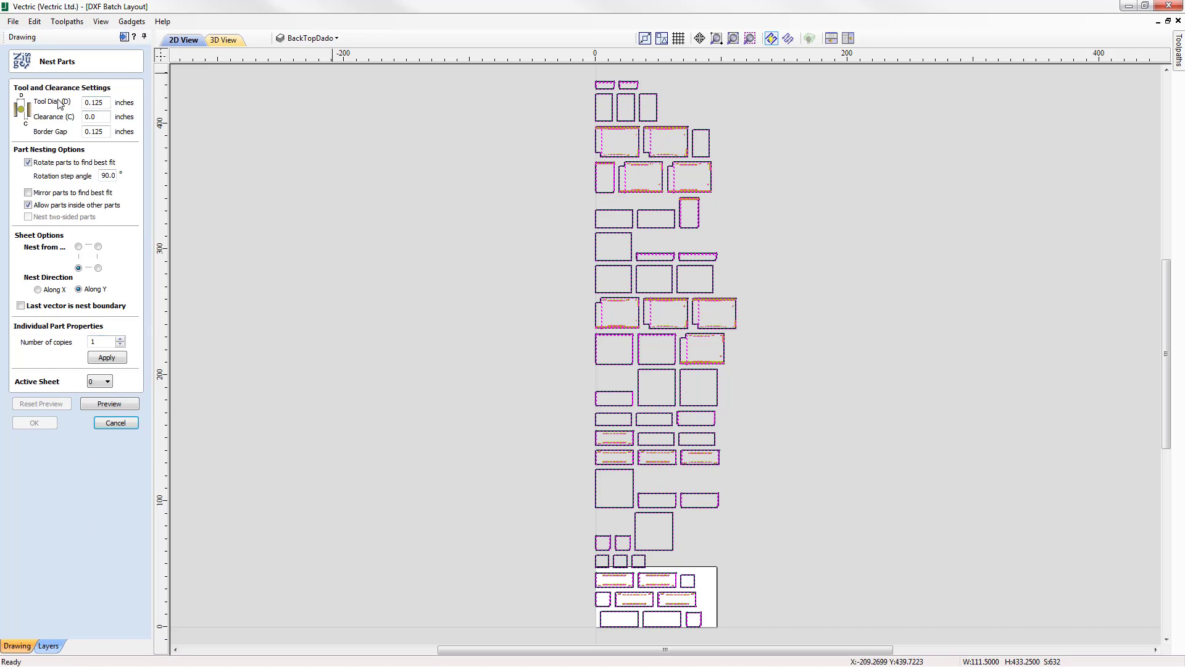
{"action": "double_click", "coordinate": [93, 103]}
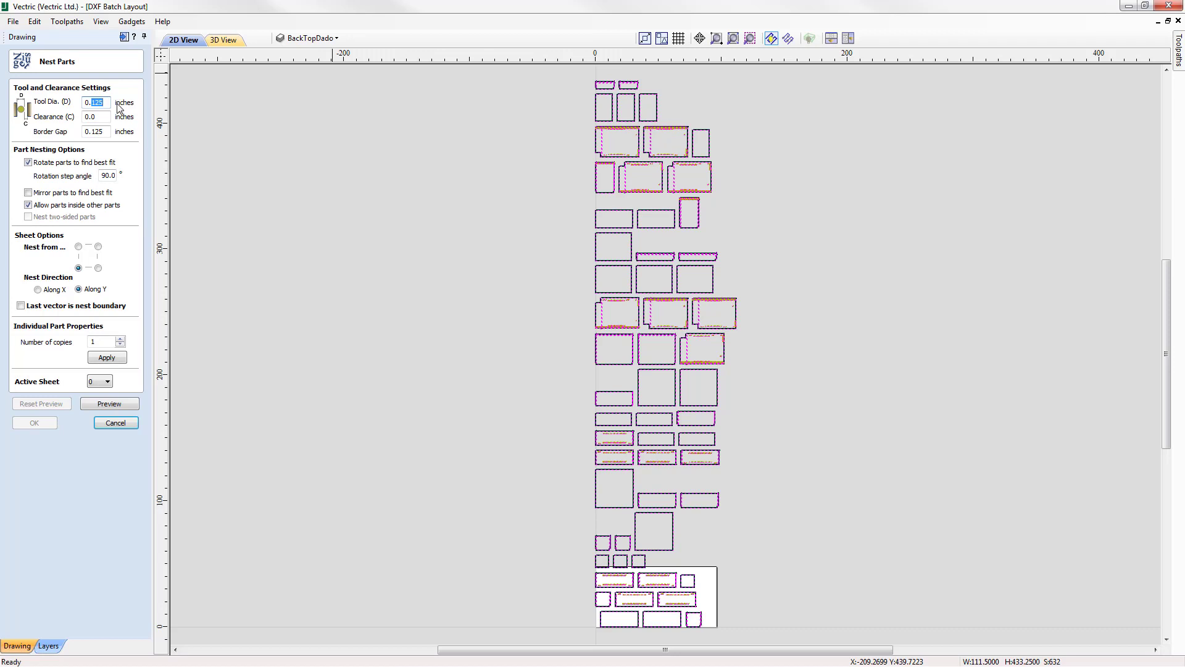
{"action": "type", "text": "37"}
{"action": "left_click_drag", "start_coordinate": [105, 134], "coordinate": [45, 120]}
{"action": "type", "text": "0"}
{"action": "left_click", "coordinate": [29, 205]}
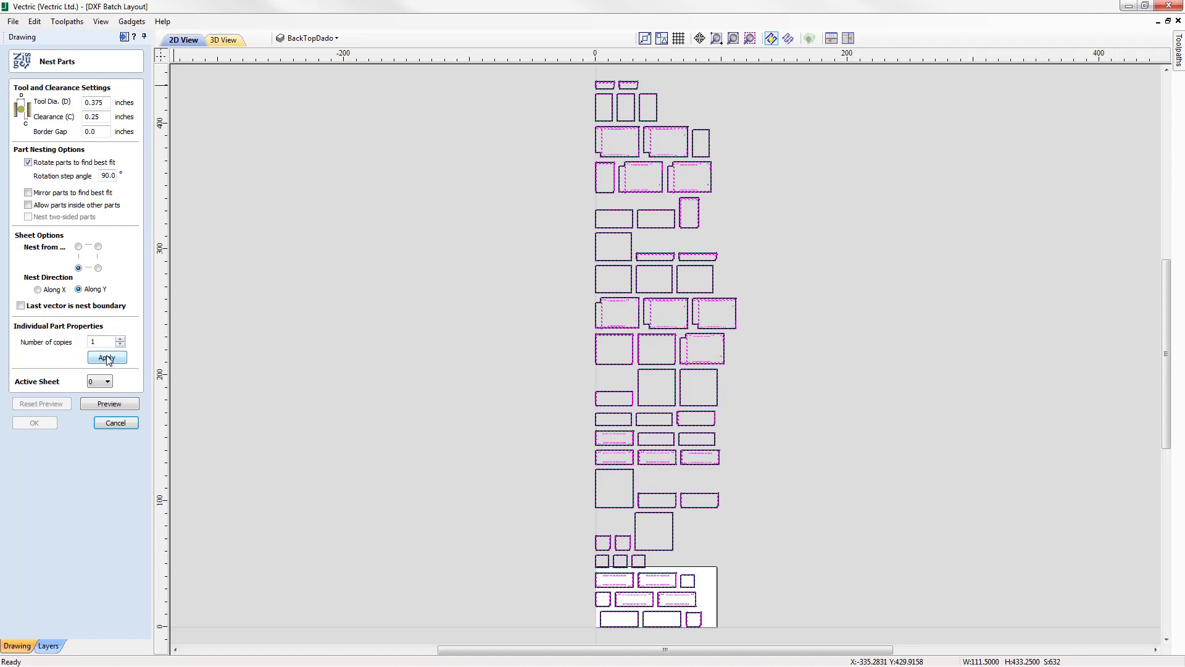
{"action": "left_click", "coordinate": [121, 405]}
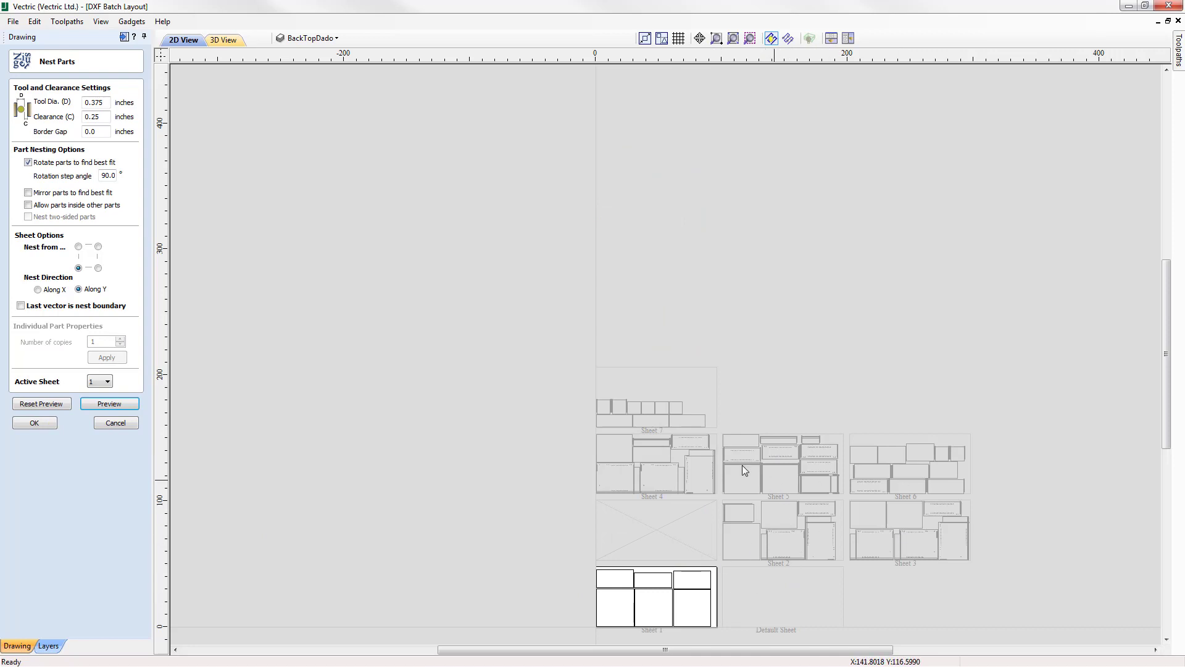
Review nested sheets 4, 7, 2 and 3, make sheet 1 active again and accept the nesting.
{"action": "left_click", "coordinate": [667, 469]}
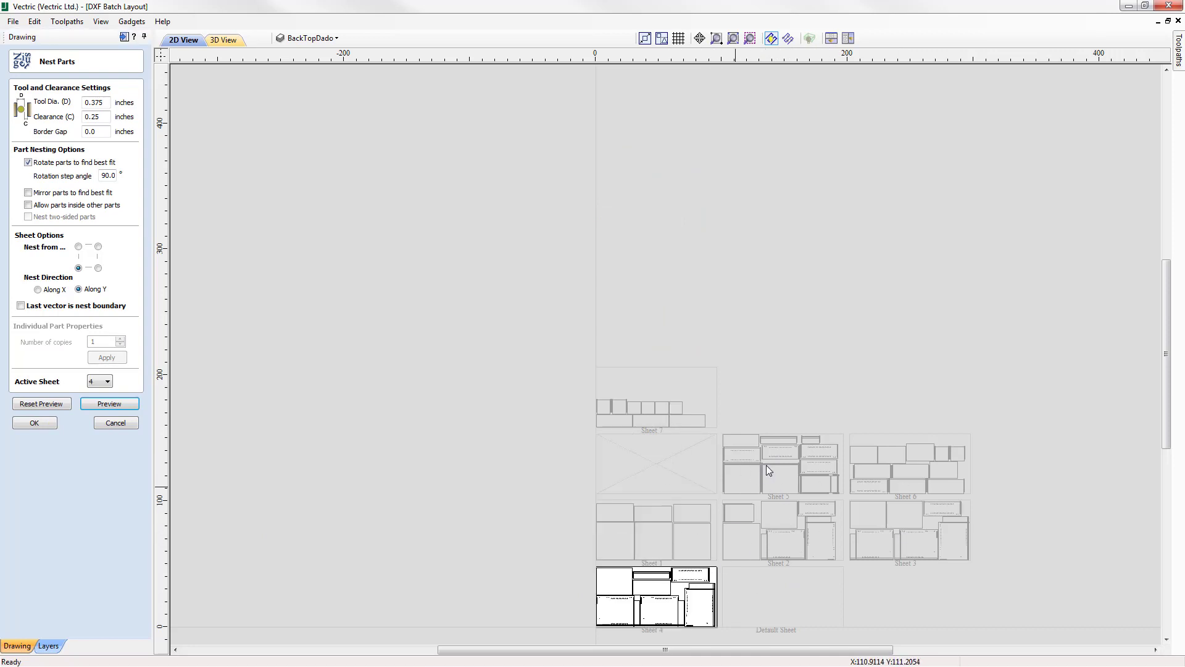
{"action": "left_click", "coordinate": [660, 411]}
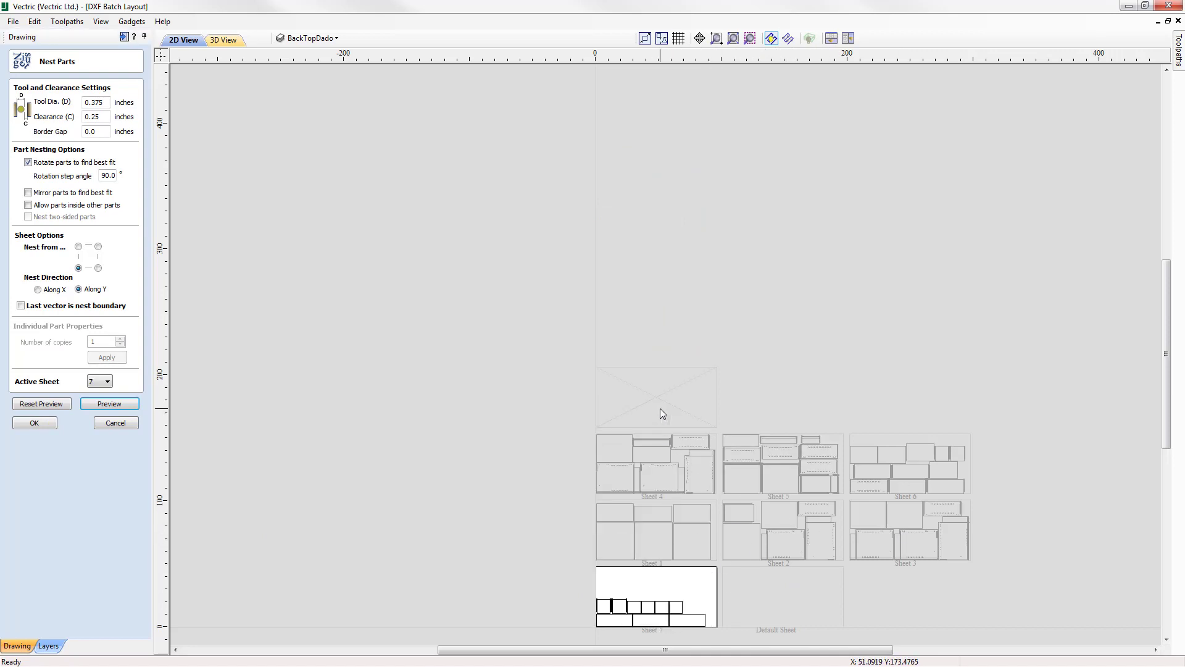
{"action": "left_click", "coordinate": [799, 542]}
{"action": "left_click", "coordinate": [914, 545]}
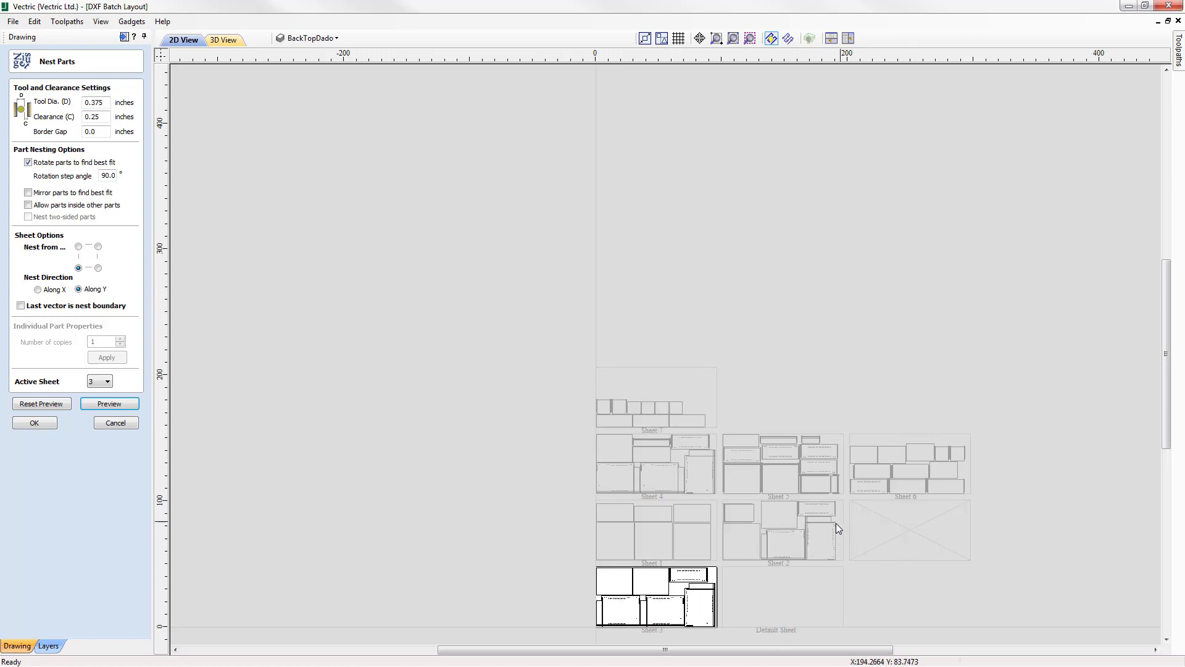
{"action": "left_click", "coordinate": [680, 533]}
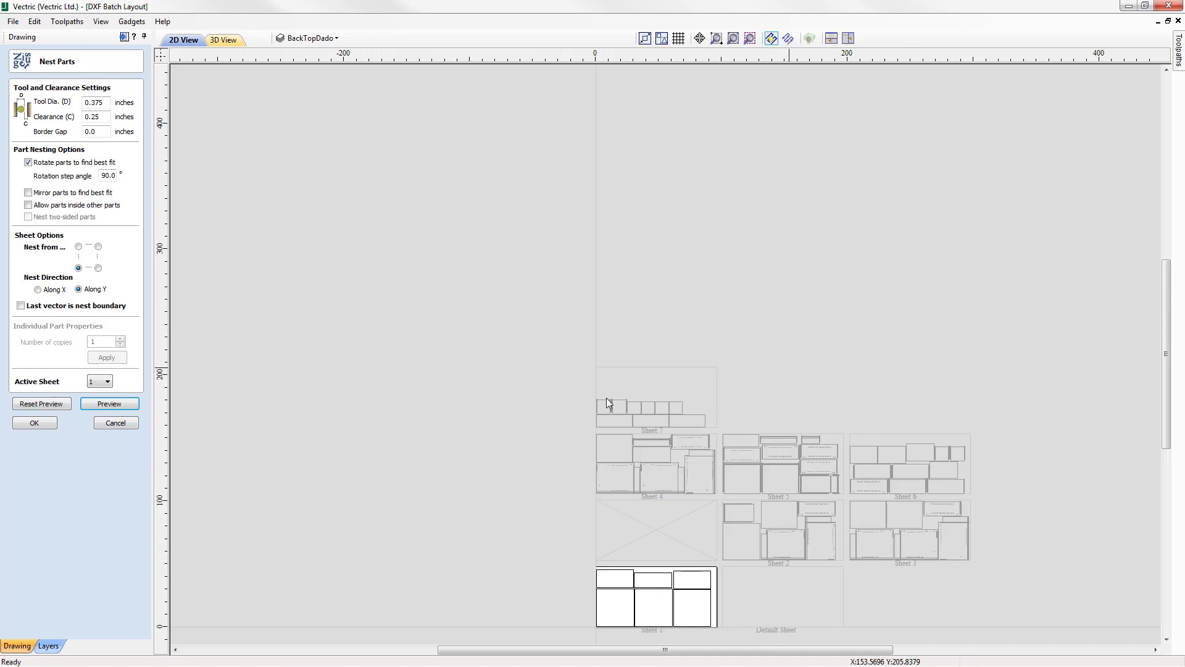
{"action": "left_click", "coordinate": [39, 426]}
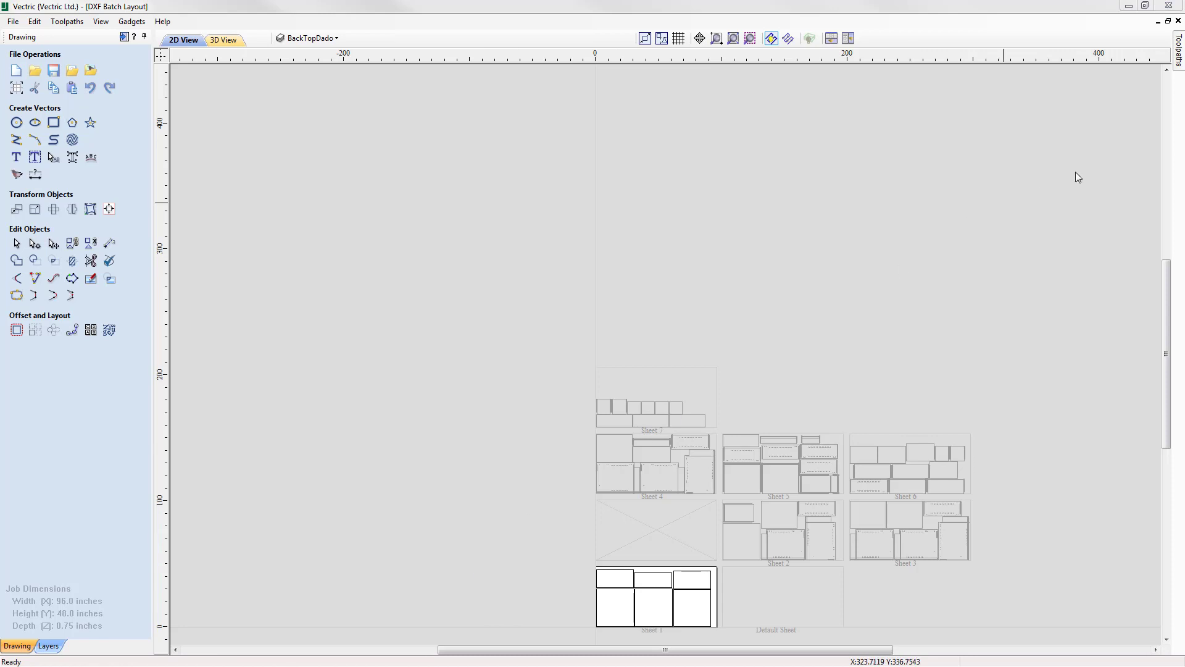
Show the toolpath operations and the layers list, and delete the layers "Layer 1" and "0".
{"action": "left_click", "coordinate": [1164, 36]}
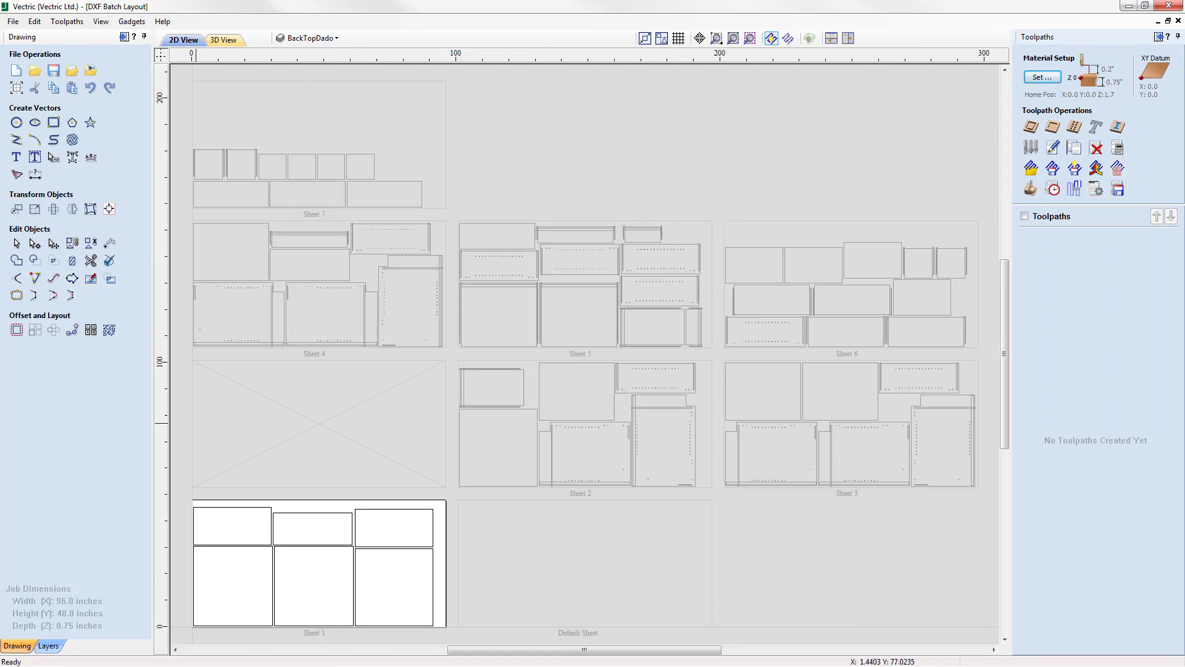
{"action": "left_click", "coordinate": [59, 647]}
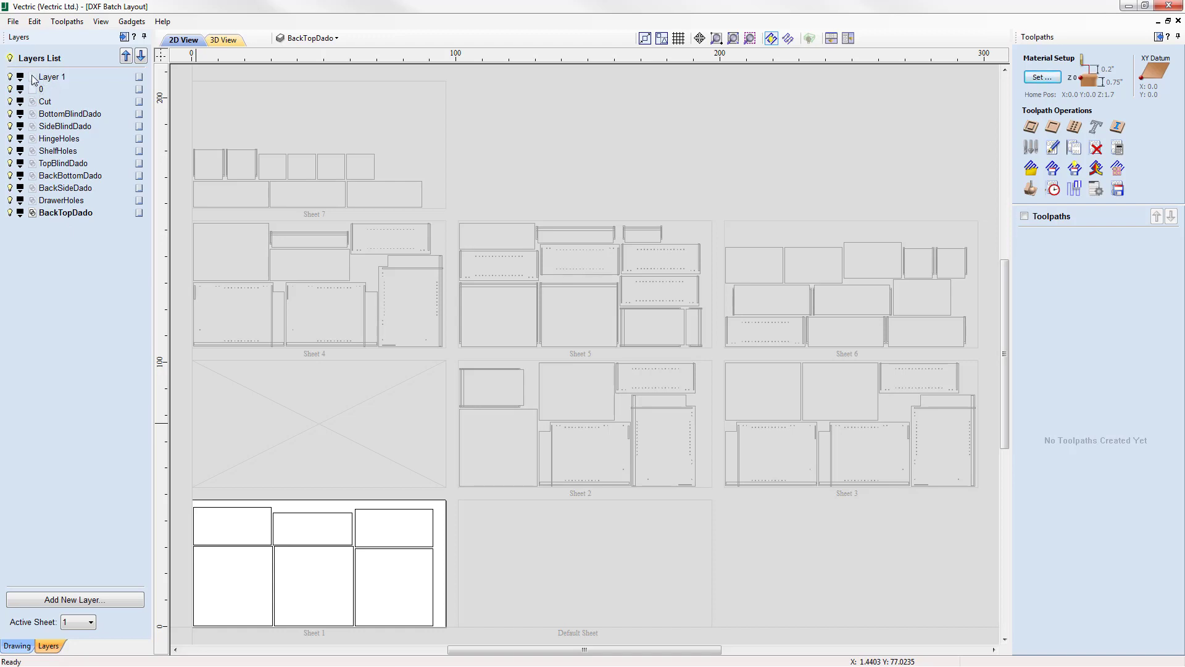
{"action": "right_click", "coordinate": [132, 78]}
{"action": "left_click", "coordinate": [173, 173]}
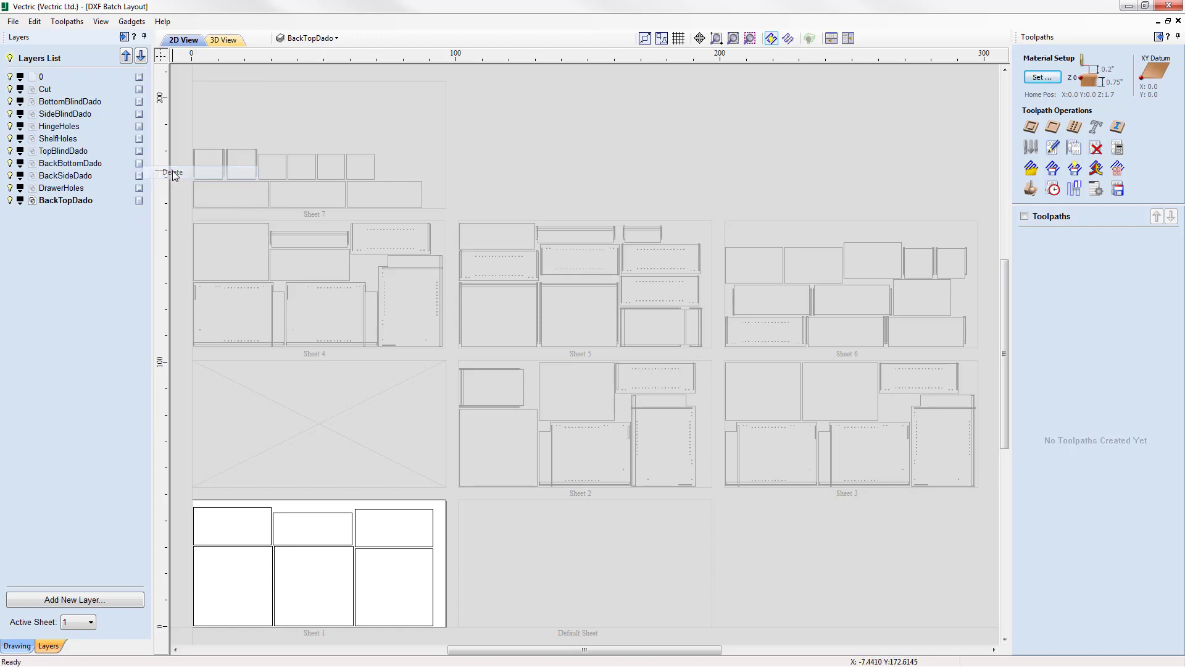
{"action": "right_click", "coordinate": [143, 76]}
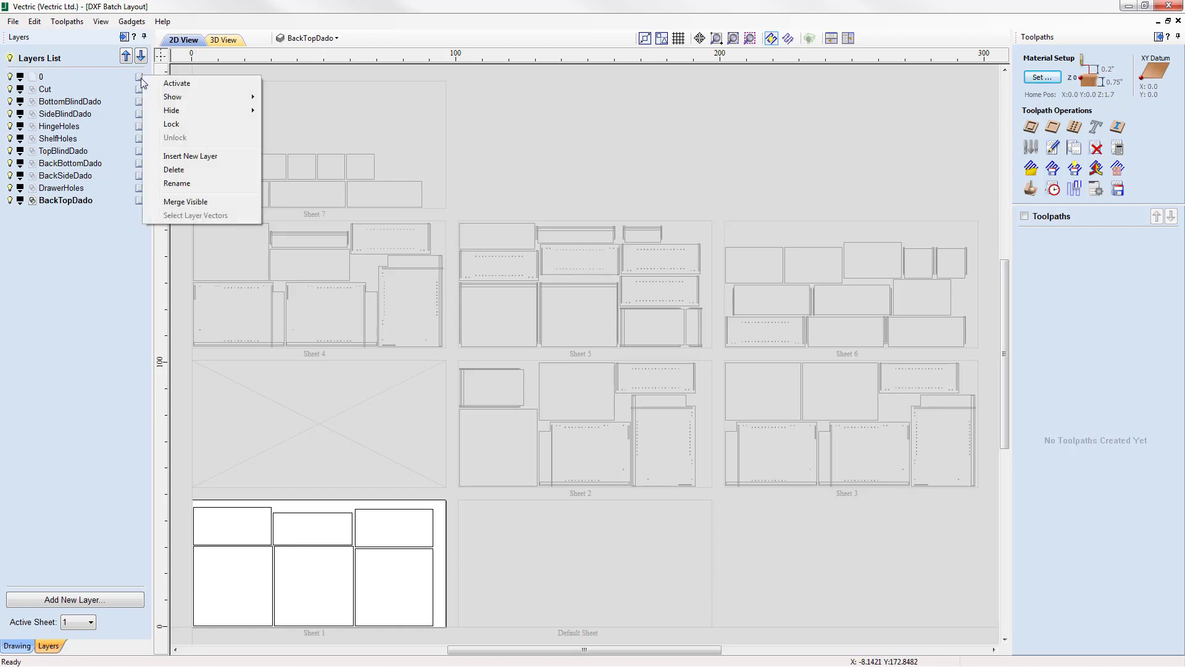
{"action": "left_click", "coordinate": [176, 169]}
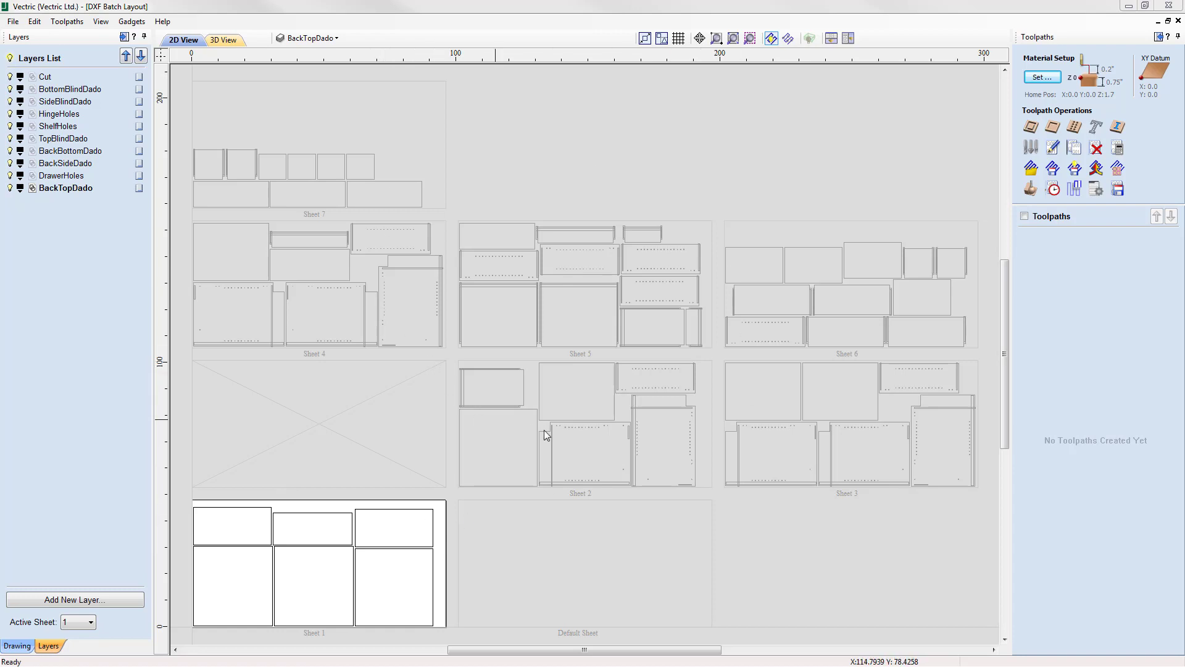
Load the toolpath template "Sample Cabinet.ToolpathTemplate" and apply it to all the sheets.
{"action": "left_click", "coordinate": [1031, 170]}
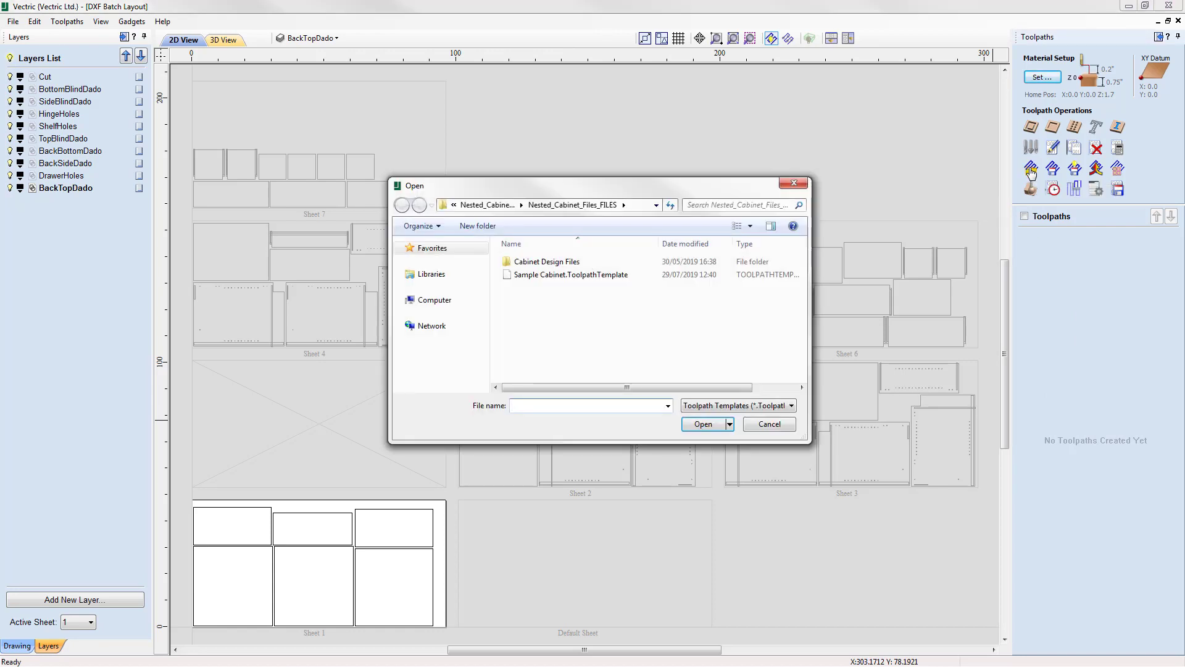
{"action": "left_click", "coordinate": [531, 278]}
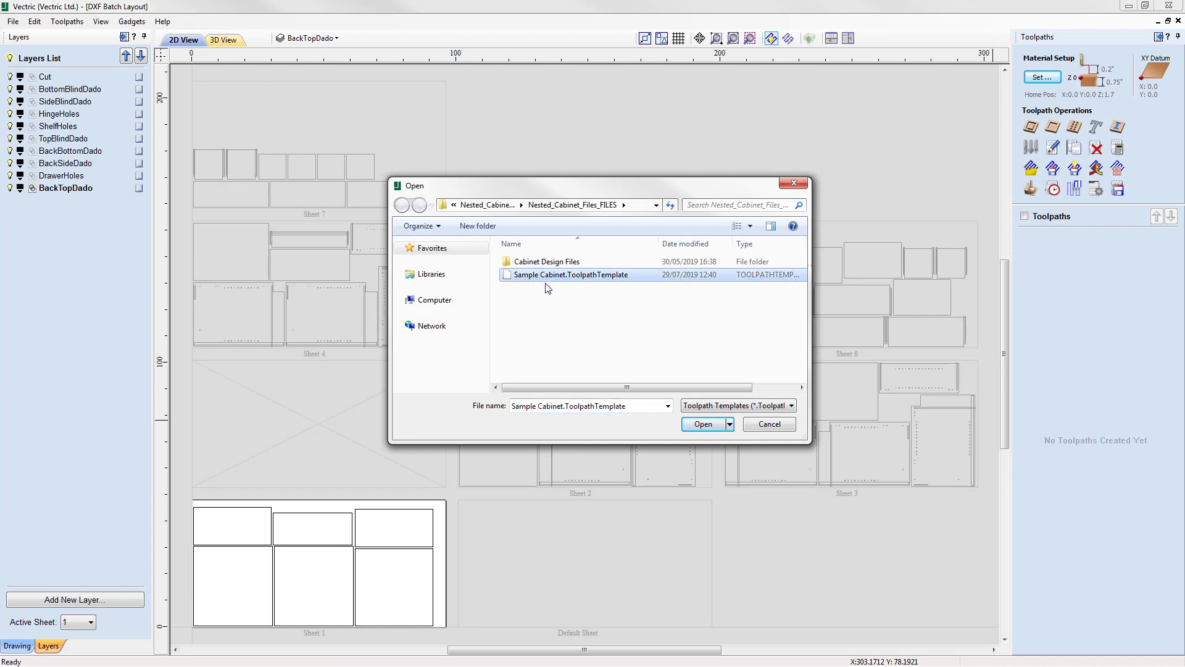
{"action": "left_click", "coordinate": [703, 424]}
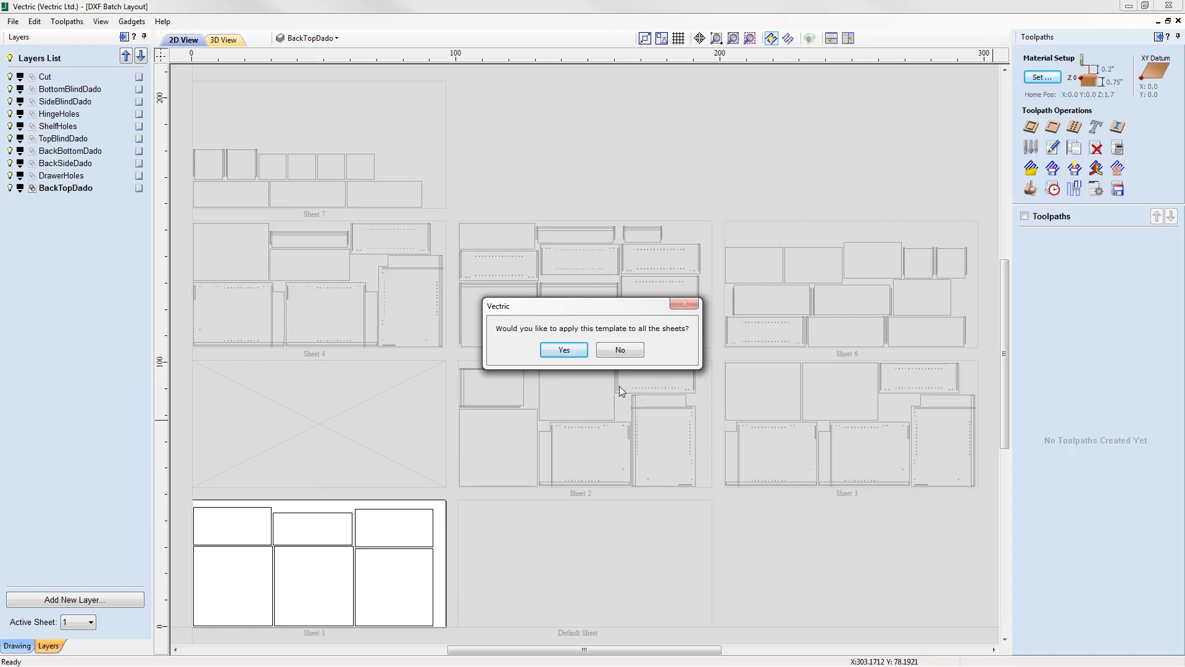
{"action": "left_click", "coordinate": [562, 350]}
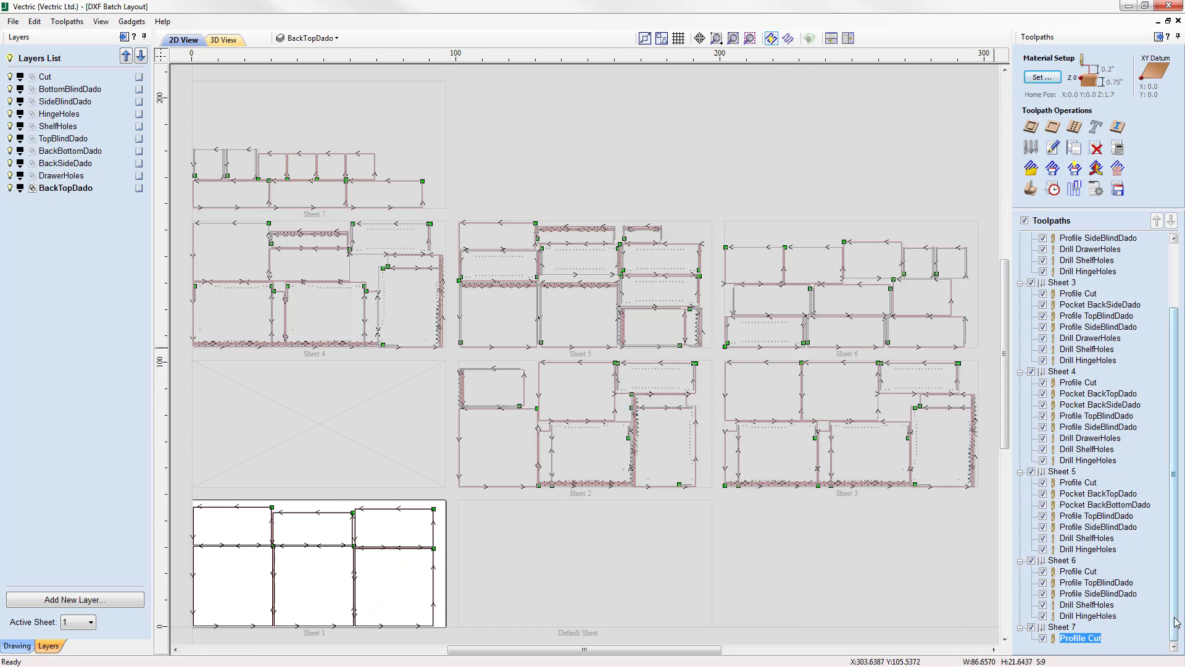
Examine Sheet 1's Profile Cut, activate Sheet 2 and inspect which vectors its profile, pocket and drill toolpaths use.
{"action": "left_click_drag", "start_coordinate": [1176, 622], "coordinate": [1177, 542]}
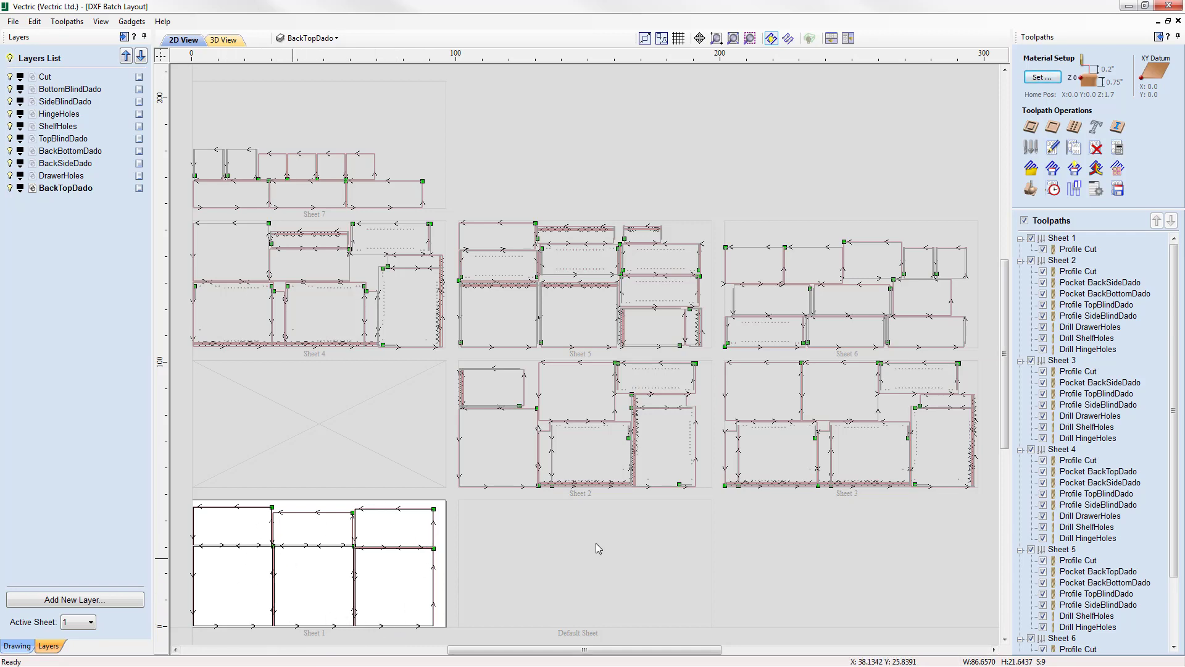
{"action": "left_click", "coordinate": [1083, 250]}
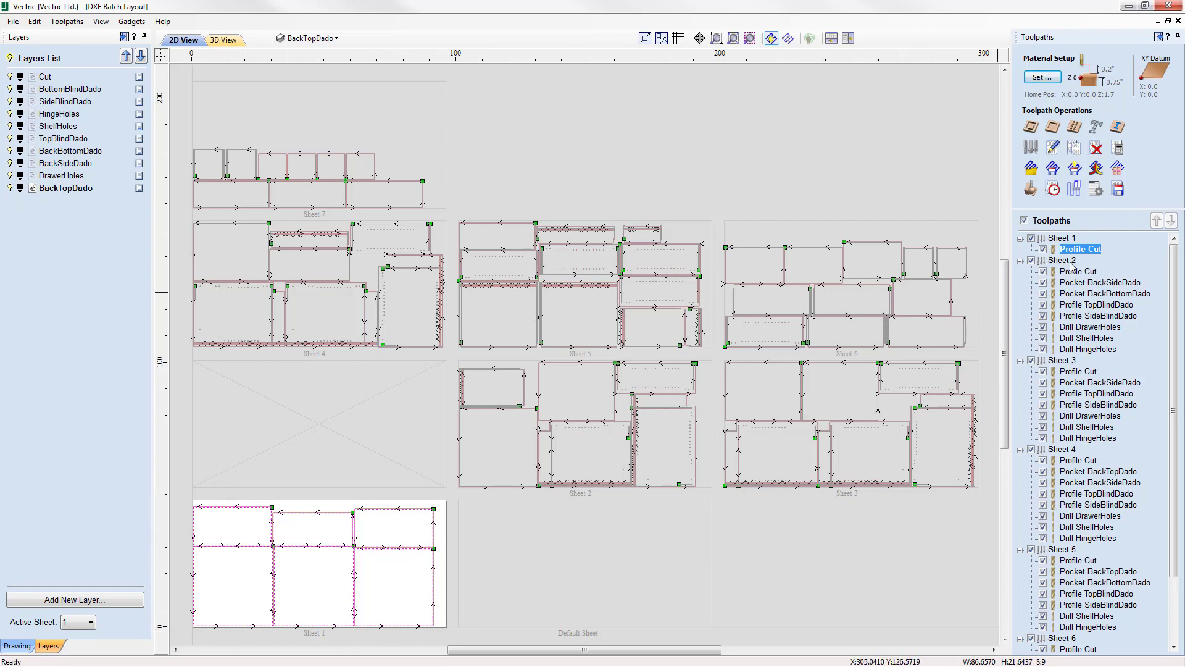
{"action": "left_click", "coordinate": [586, 454]}
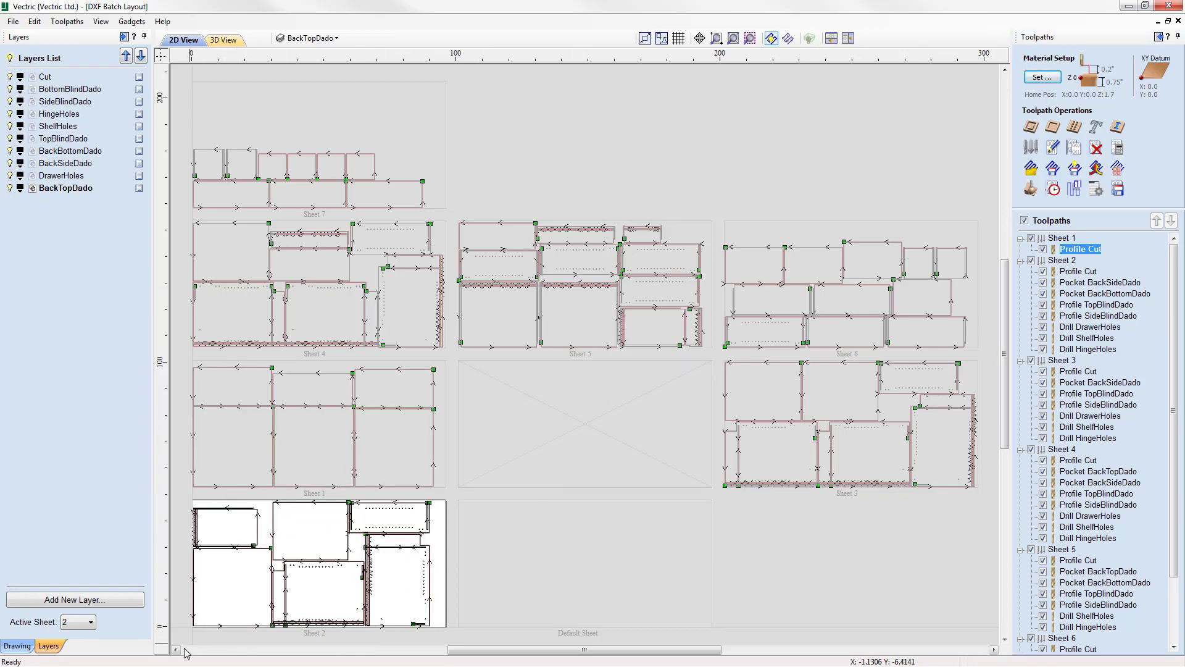
{"action": "scroll", "coordinate": [185, 650], "scroll_direction": "up", "scroll_amount": 3}
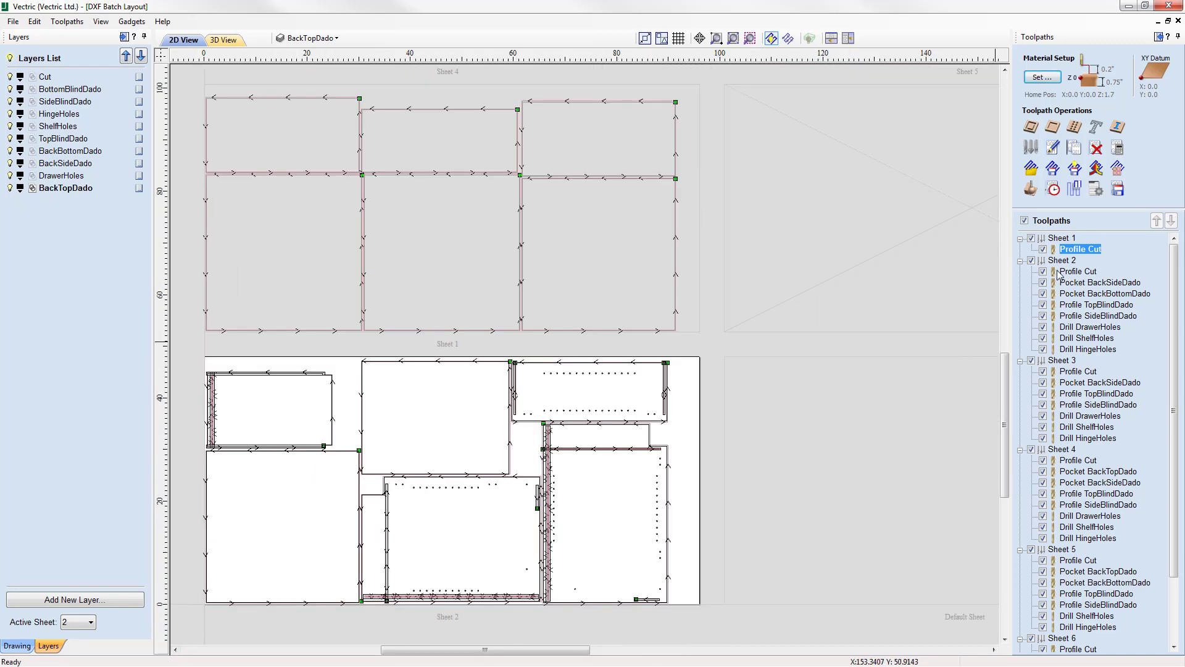
{"action": "left_click", "coordinate": [1081, 272]}
{"action": "left_click", "coordinate": [1088, 284]}
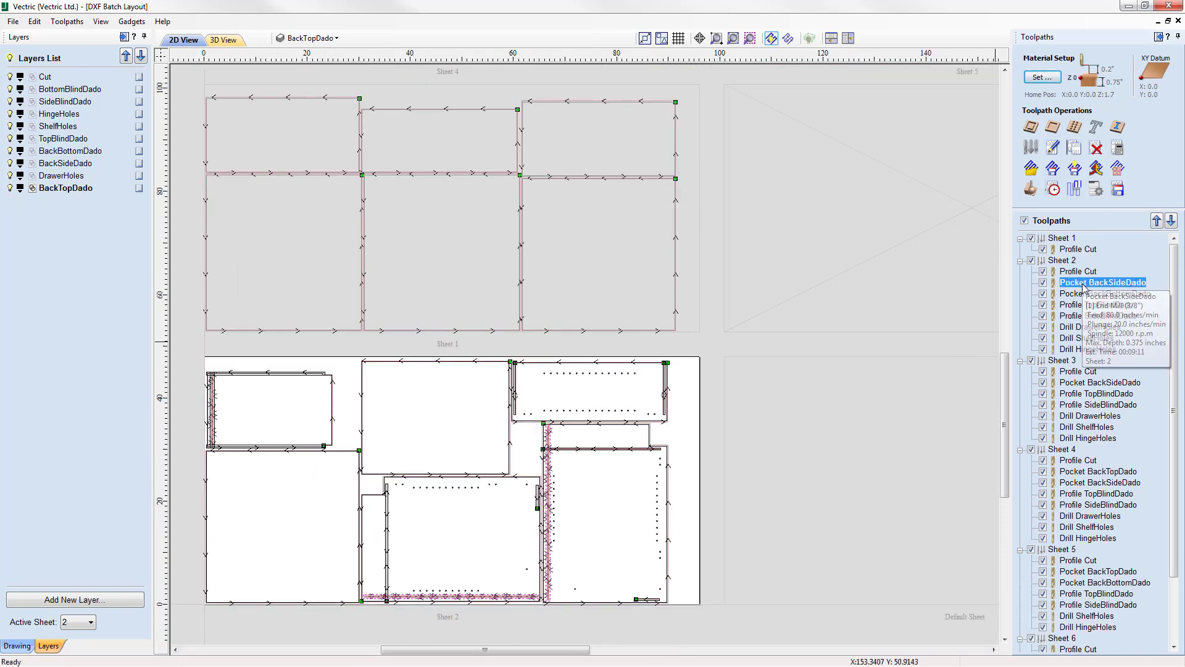
{"action": "left_click", "coordinate": [1090, 295]}
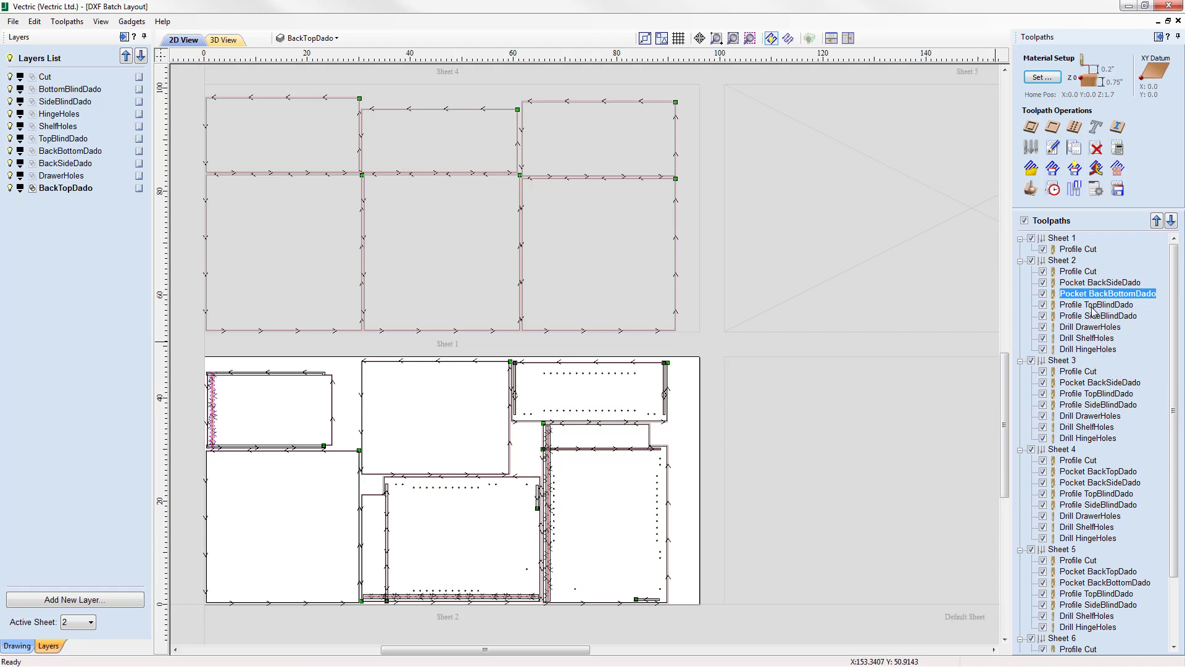
{"action": "left_click", "coordinate": [1093, 305]}
{"action": "left_click", "coordinate": [1093, 316]}
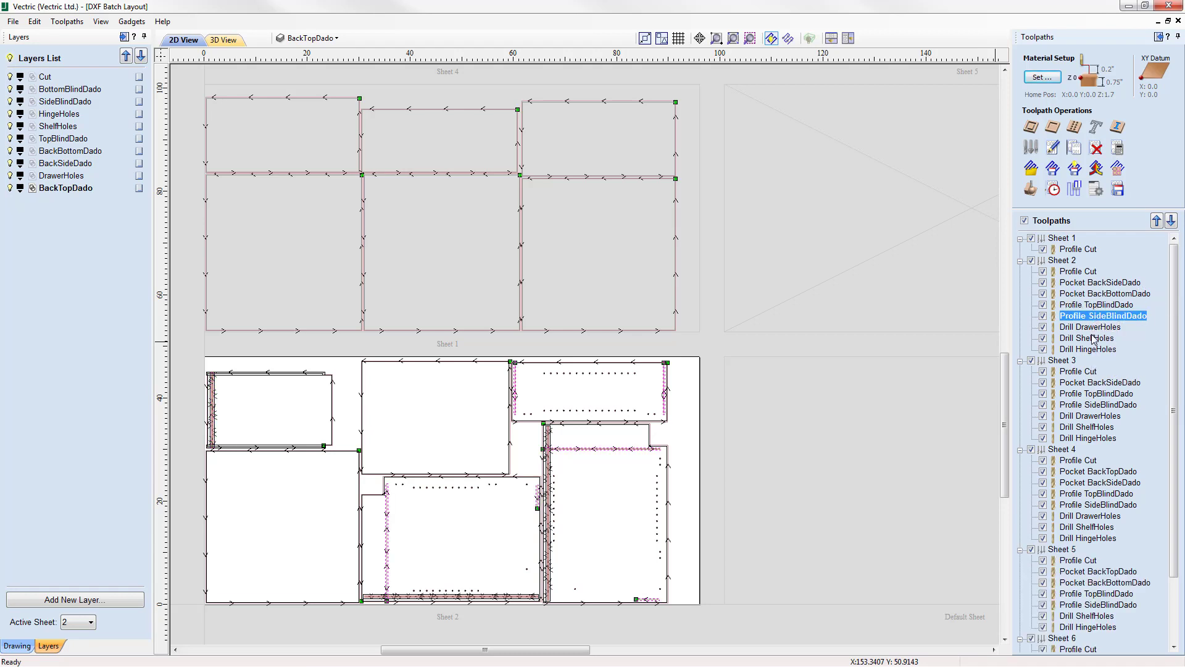
{"action": "left_click", "coordinate": [1091, 339]}
{"action": "left_click", "coordinate": [1092, 349]}
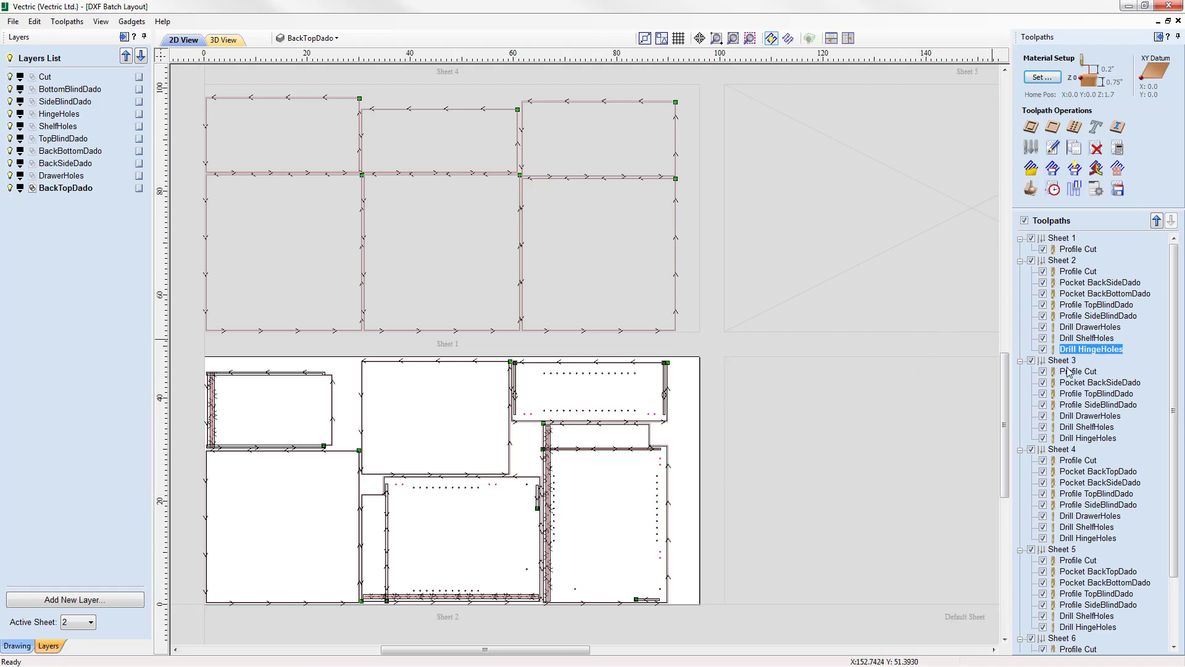
Select Sheet 1's Profile Cut toolpath, check its tool details, and make Sheet 1 the active sheet.
{"action": "left_click_drag", "start_coordinate": [1179, 525], "coordinate": [1176, 560]}
{"action": "left_click", "coordinate": [1077, 249]}
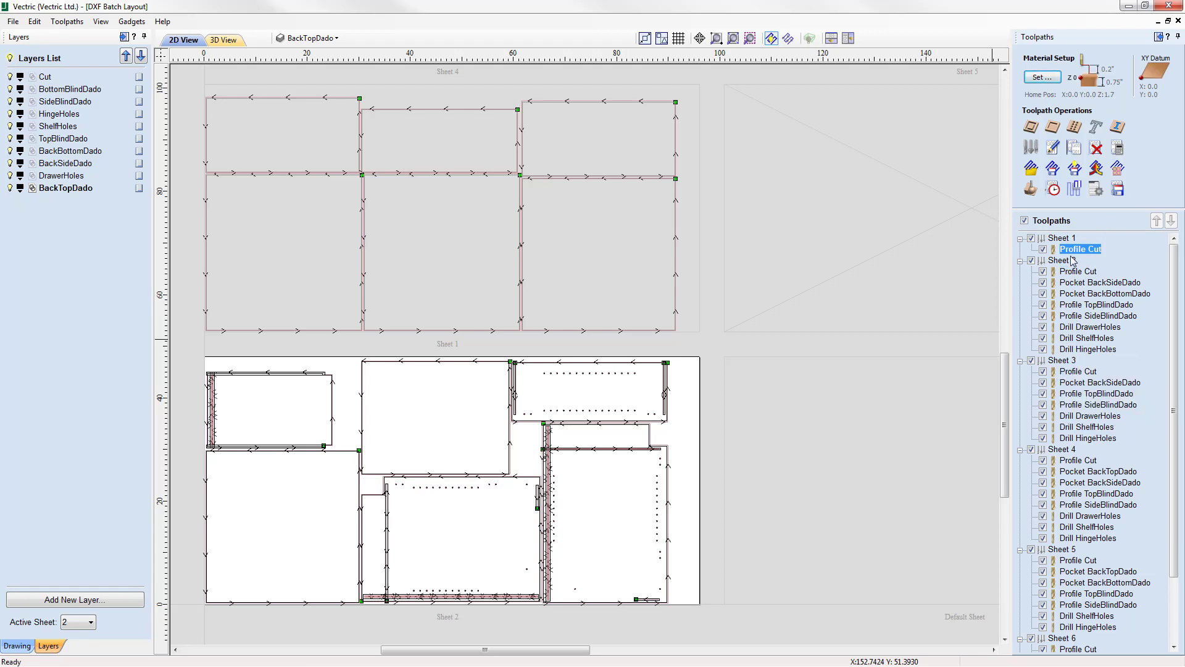
{"action": "mouse_move", "coordinate": [1077, 257]}
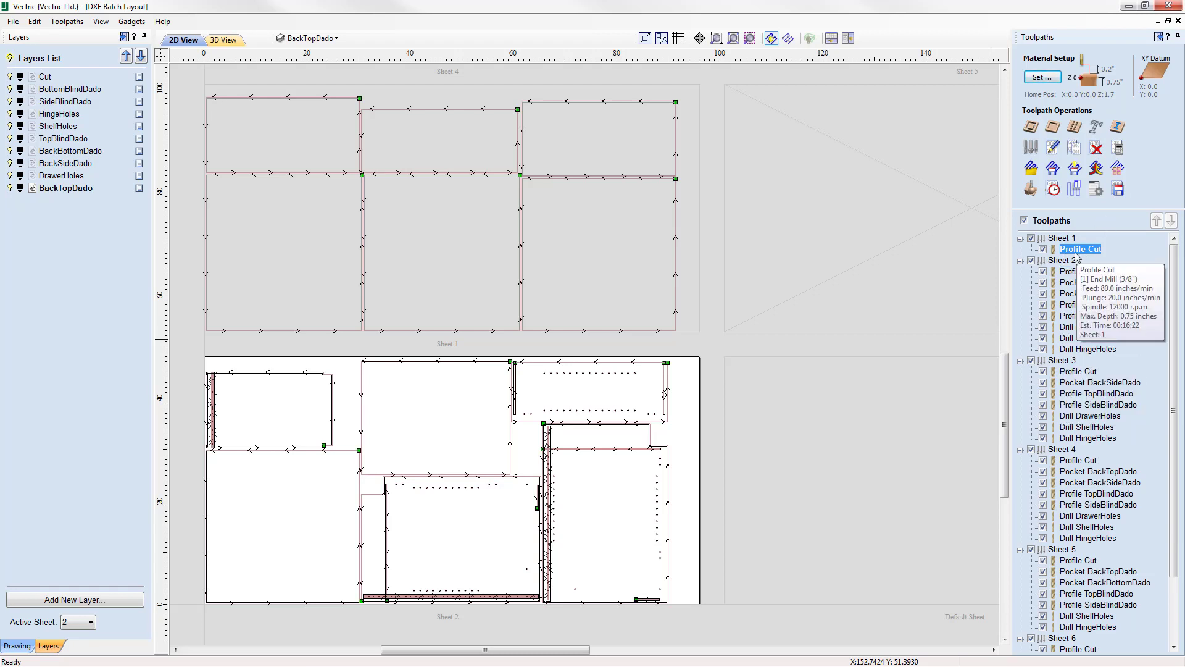
{"action": "double_click", "coordinate": [480, 254]}
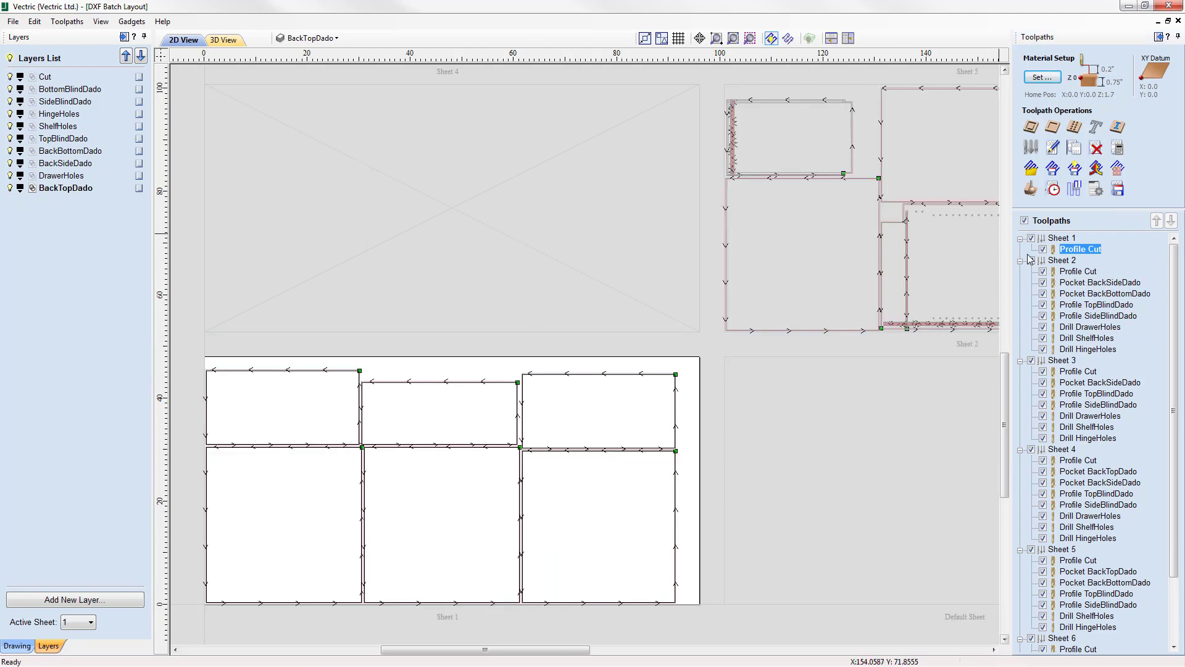
{"action": "left_click", "coordinate": [1118, 191]}
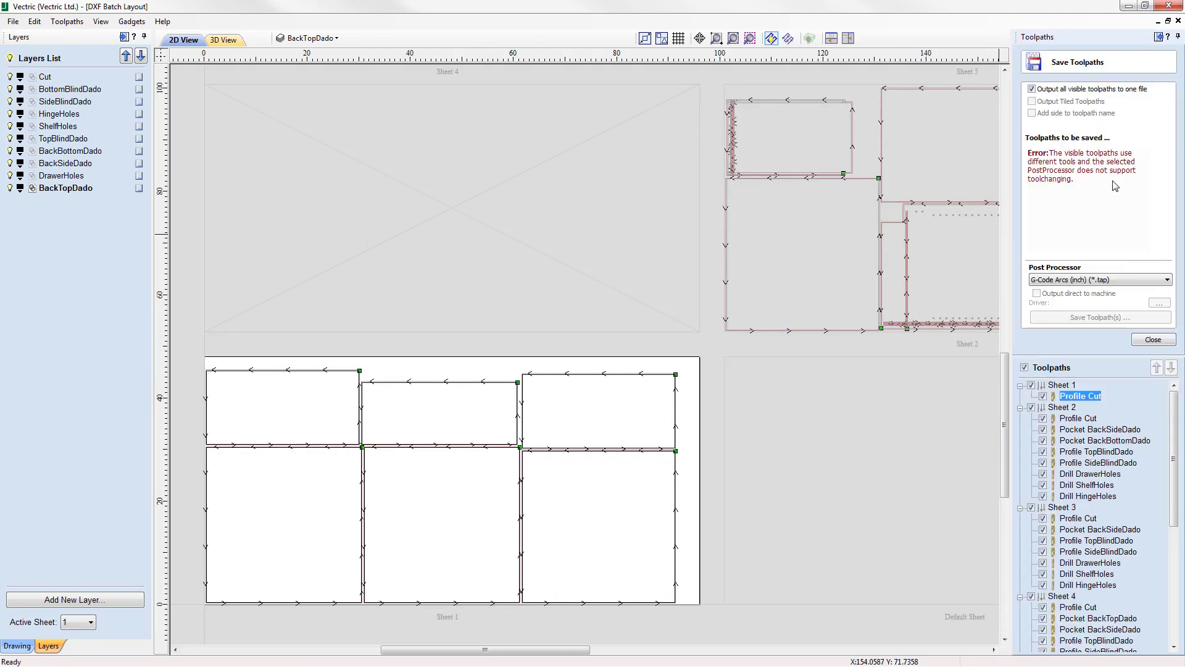
{"action": "left_click", "coordinate": [1099, 89]}
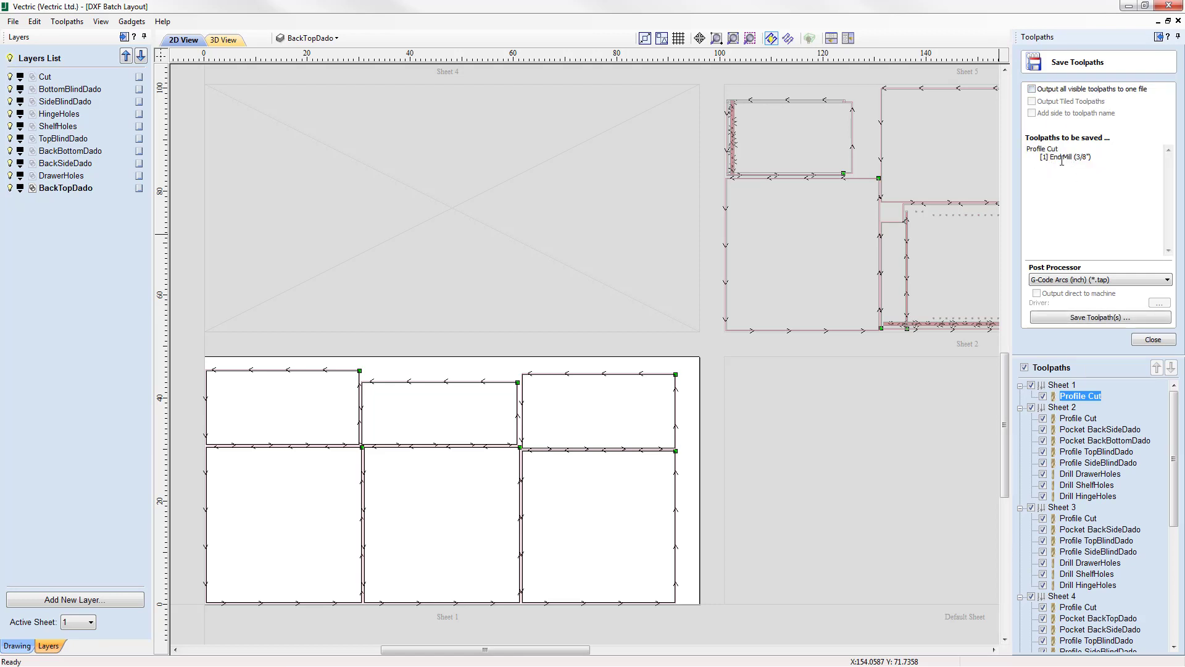
{"action": "left_click", "coordinate": [1100, 317]}
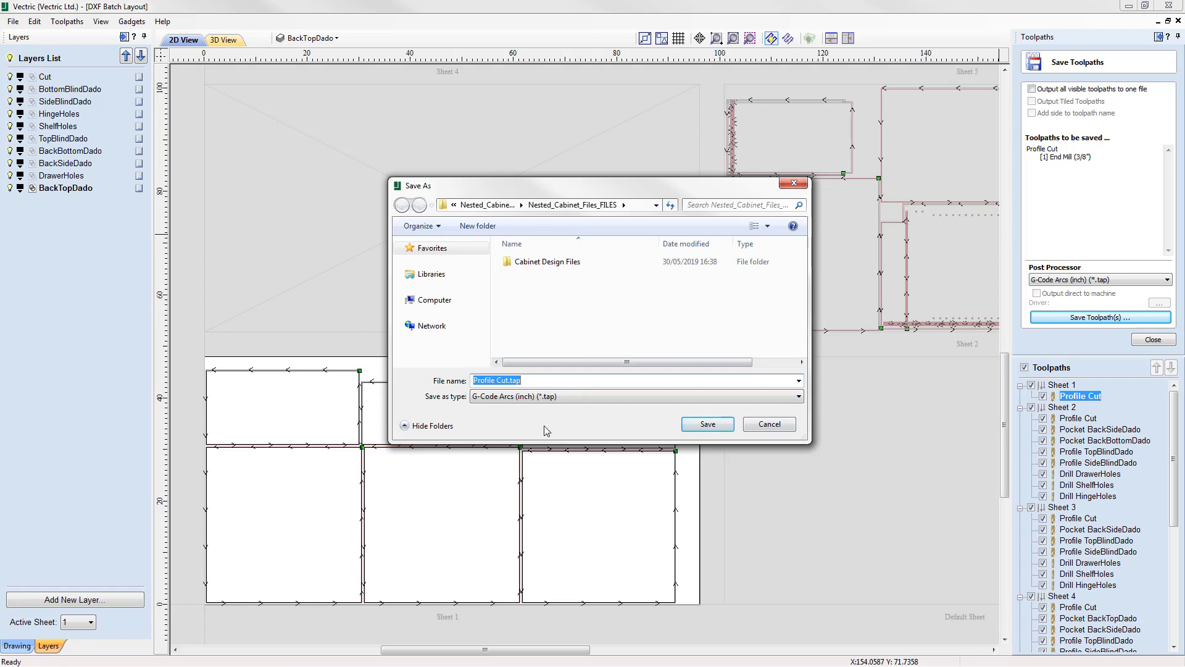
{"action": "left_click", "coordinate": [769, 424]}
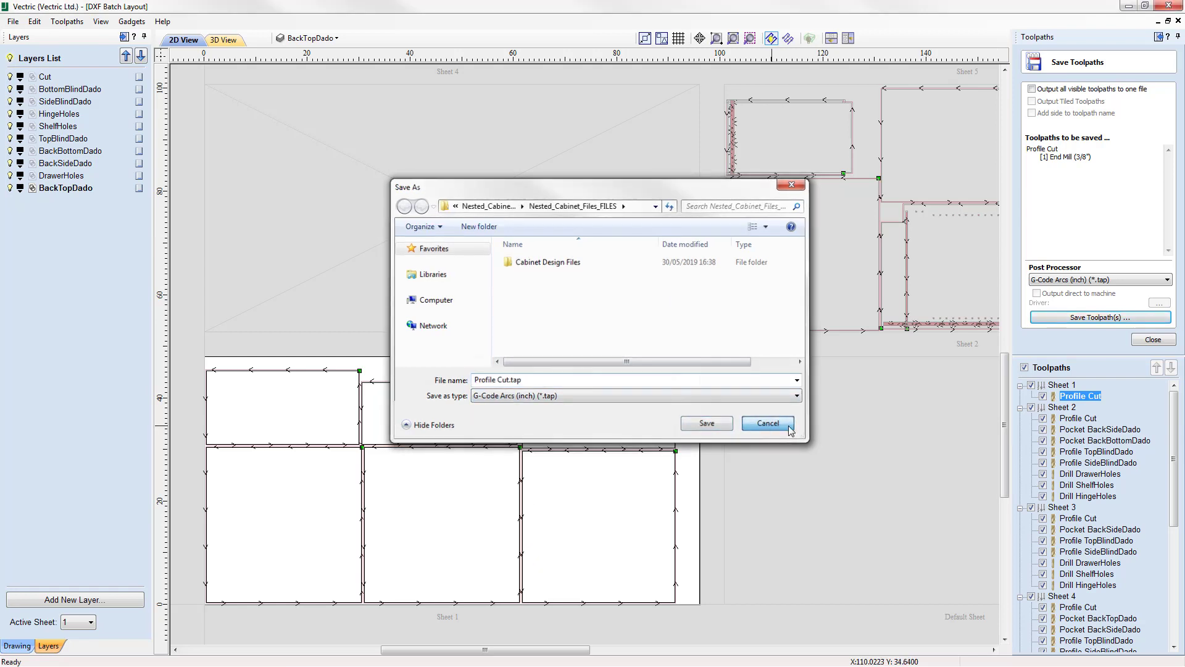
{"action": "left_click", "coordinate": [1143, 340]}
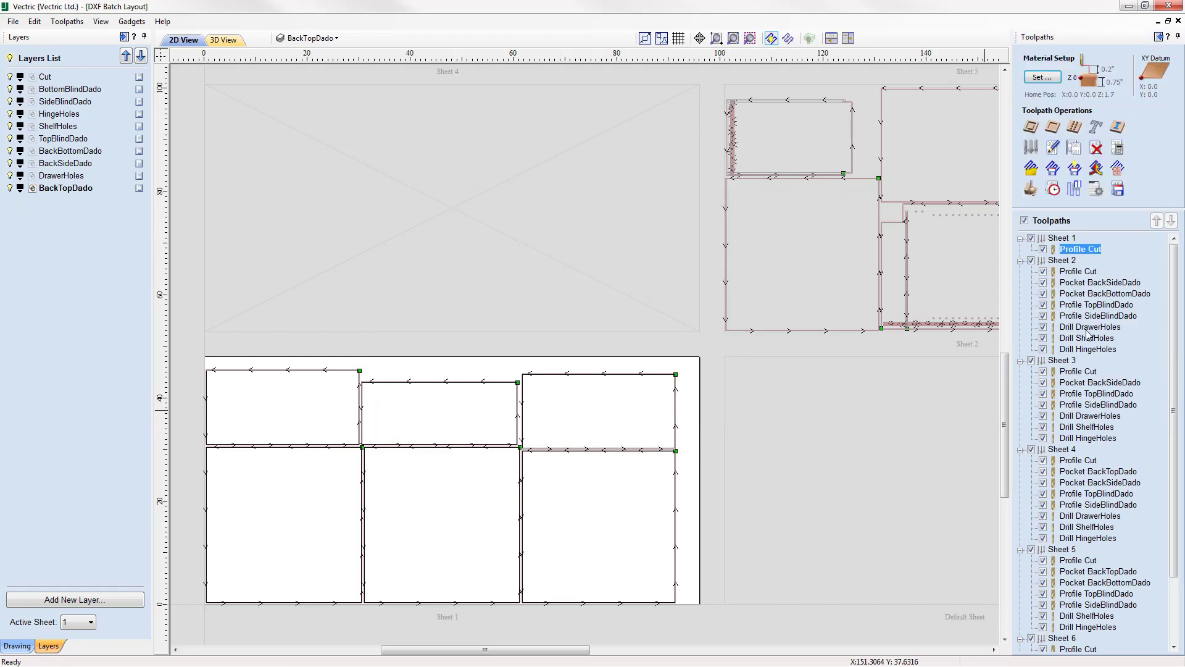
Look through the toolpaths of all sheets and save the job as "DXF Batch Layout.crv" in the Nested_Cabinet_Files_FILES folder.
{"action": "scroll", "coordinate": [1179, 426], "scroll_direction": "down", "scroll_amount": 3}
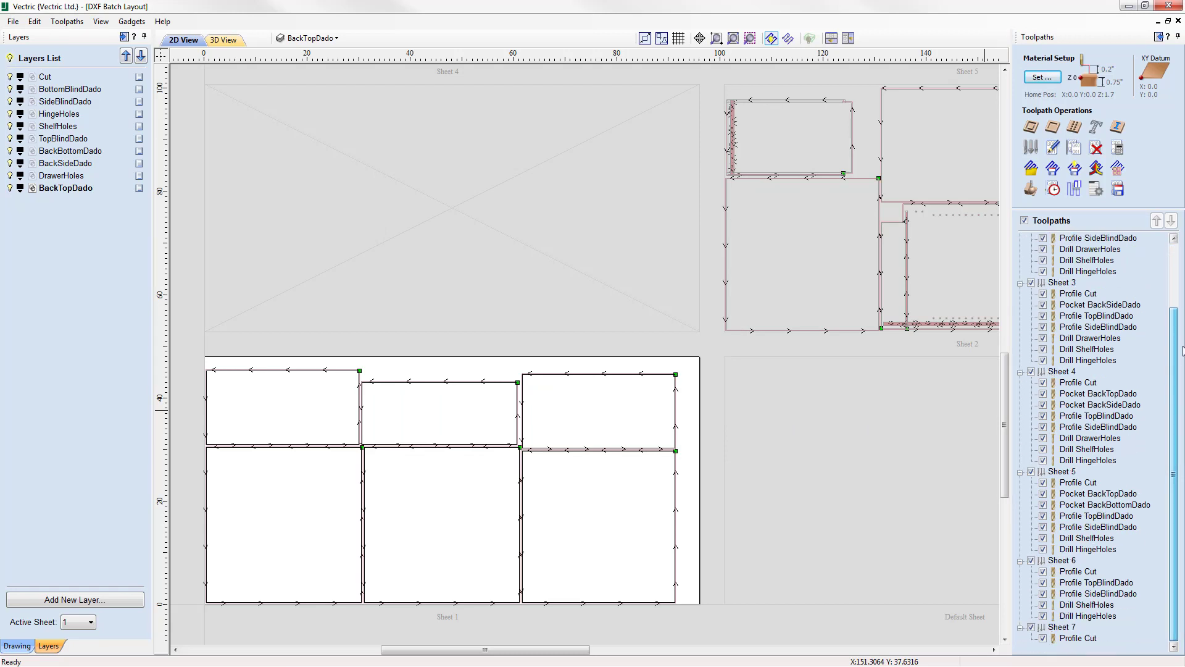
{"action": "scroll", "coordinate": [1181, 358], "scroll_direction": "up", "scroll_amount": 3}
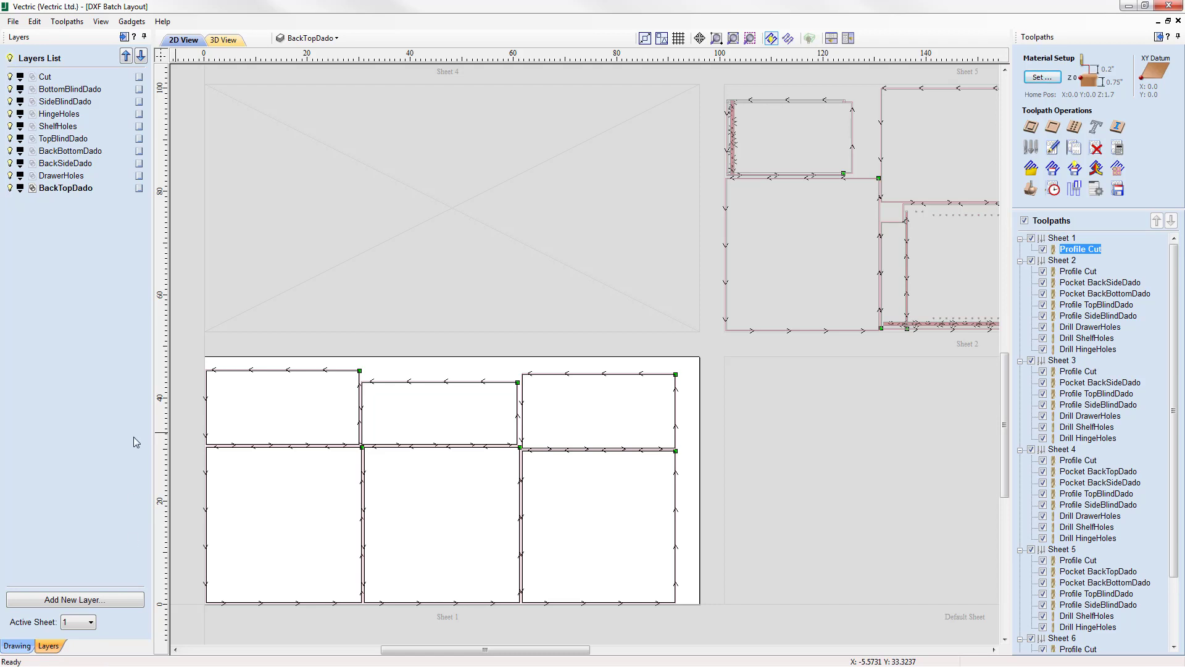
{"action": "left_click", "coordinate": [13, 22]}
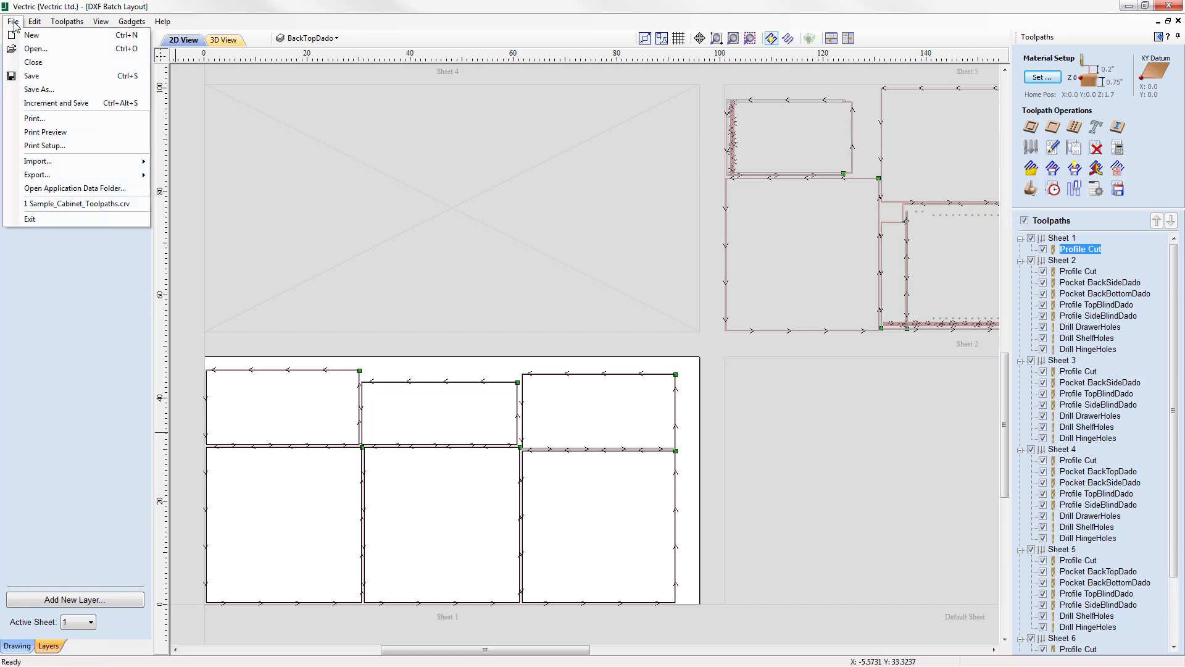
{"action": "left_click", "coordinate": [47, 90]}
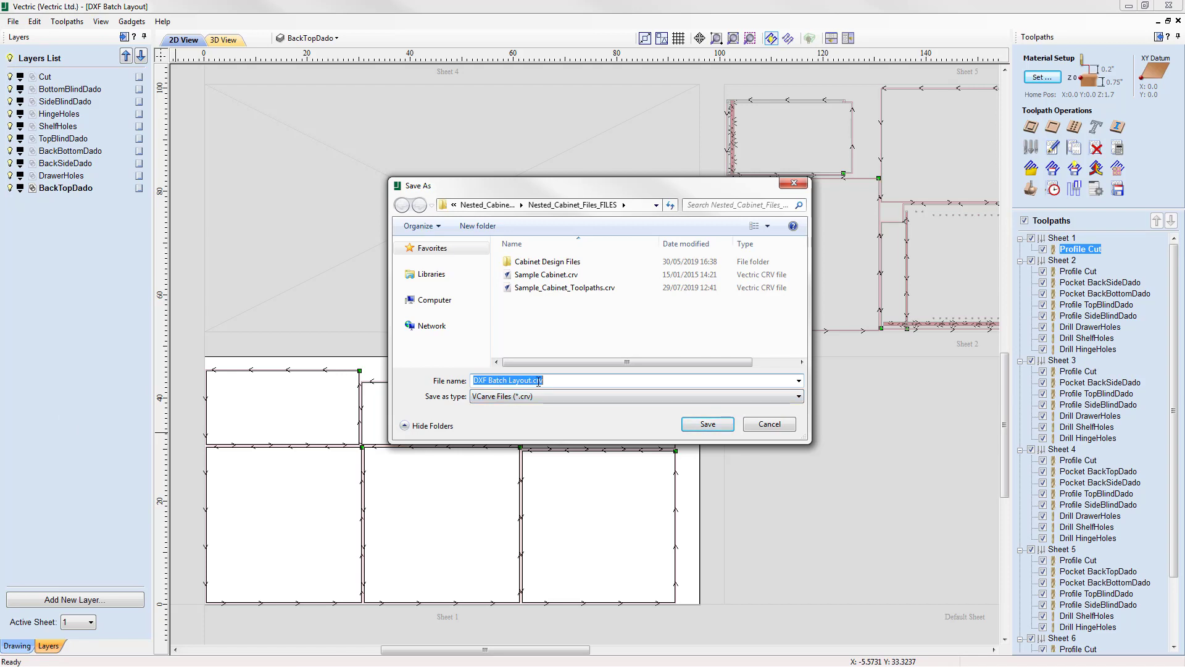
{"action": "left_click", "coordinate": [708, 426]}
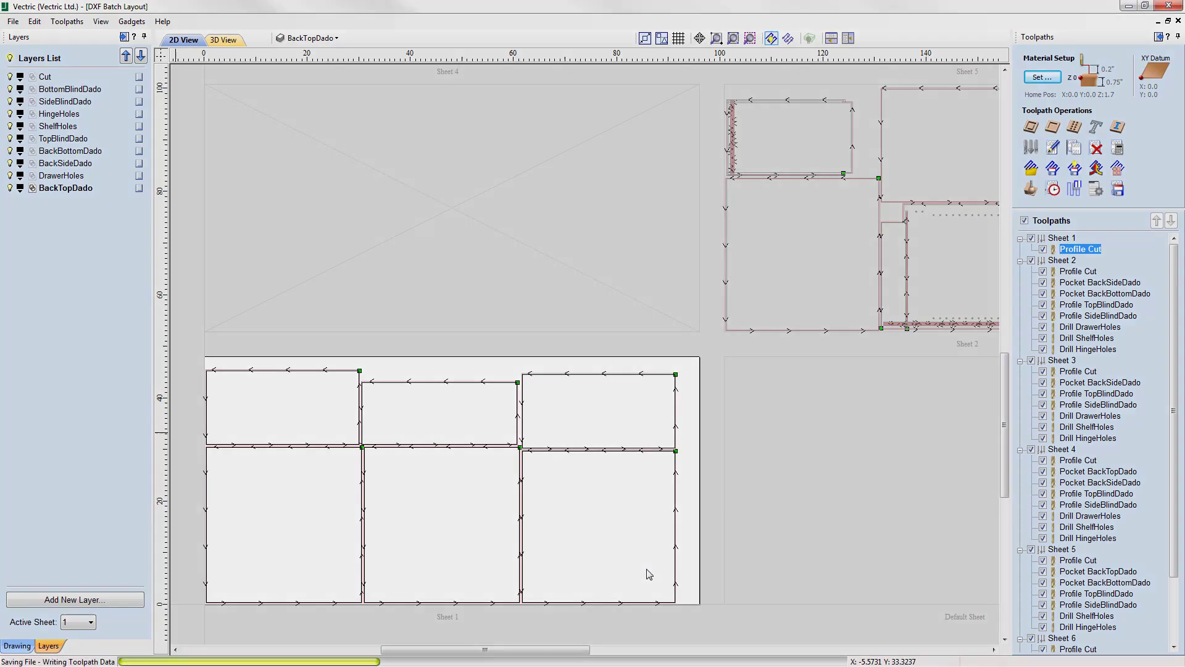